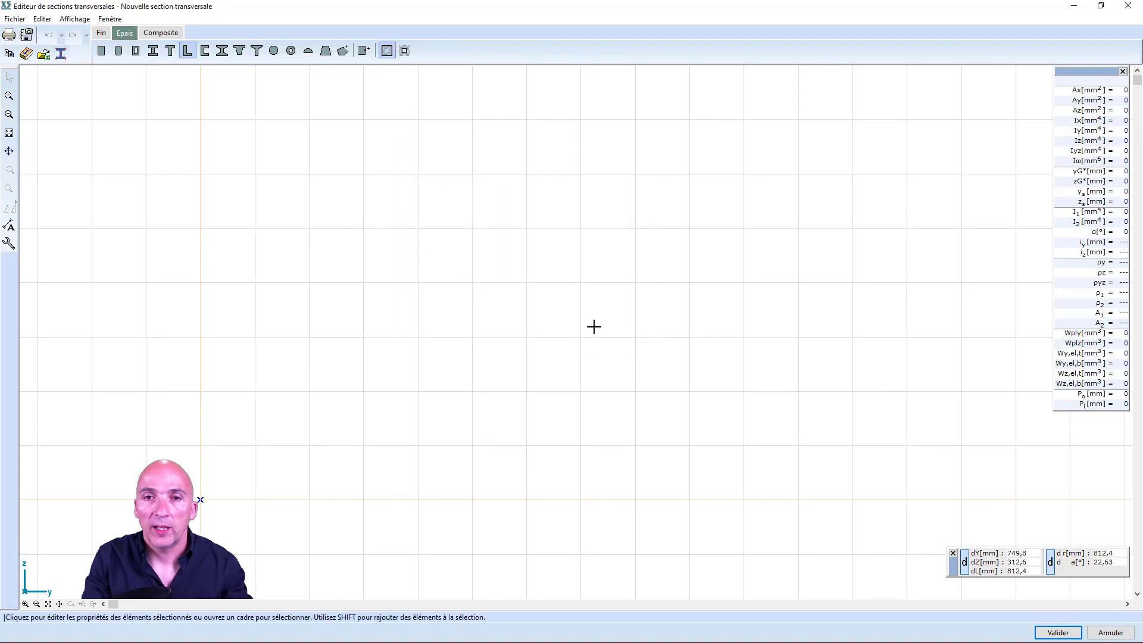
# - View the parameters of the thick-walled U profile without creating a section
pyautogui.click(205, 50)
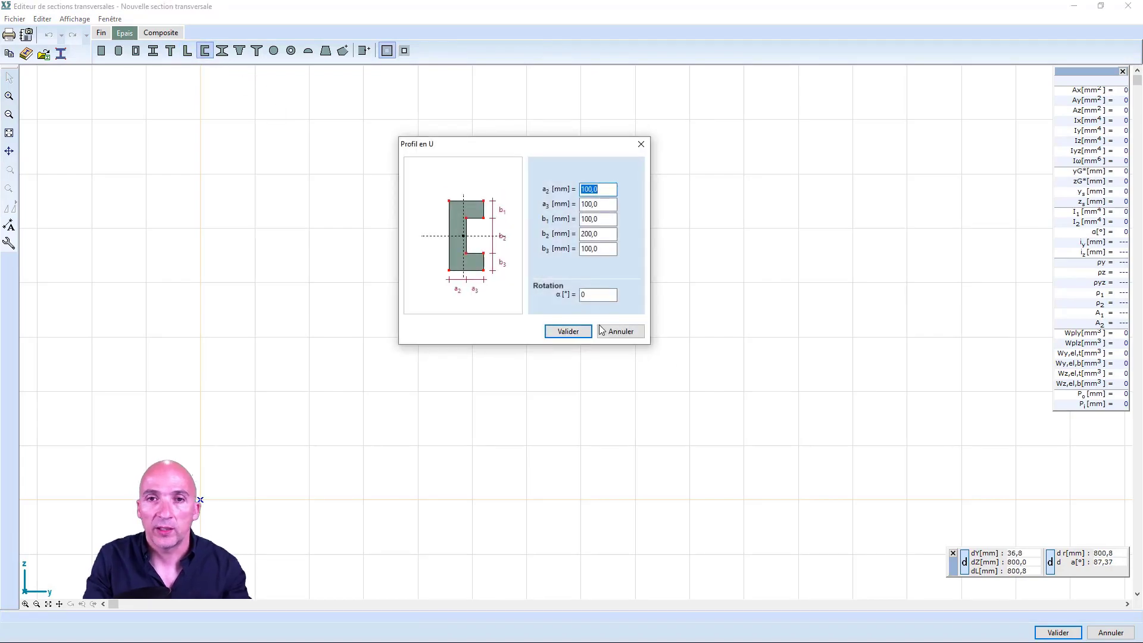
pyautogui.click(618, 333)
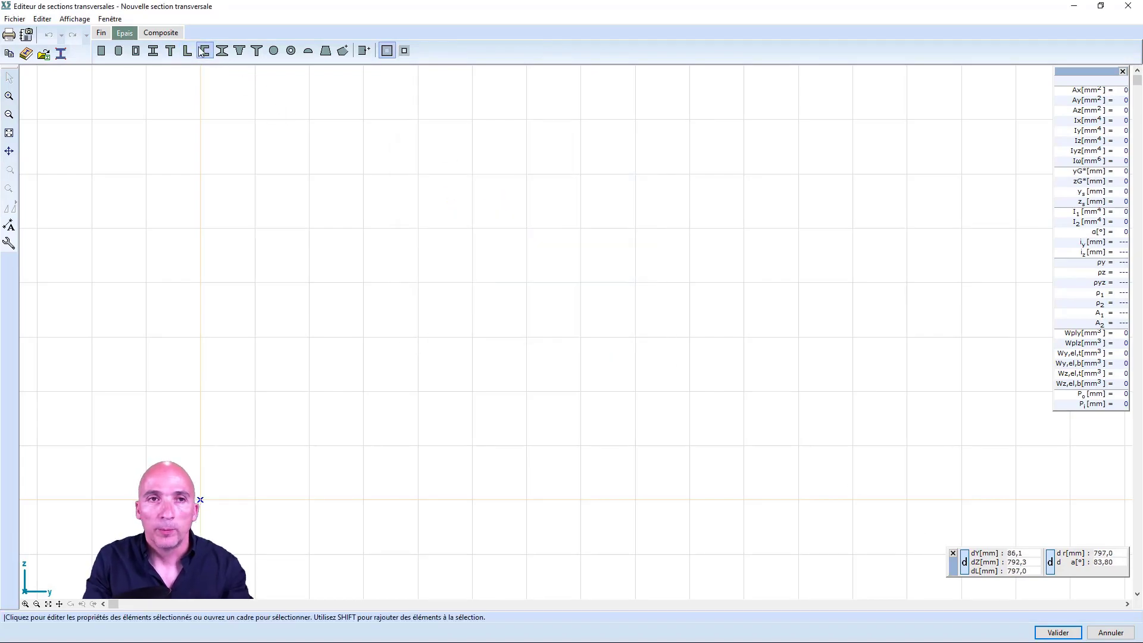
# - Examine the composite concrete-filled tube's options, including the library profiles for the tube and the inner section, without creating it
pyautogui.click(161, 33)
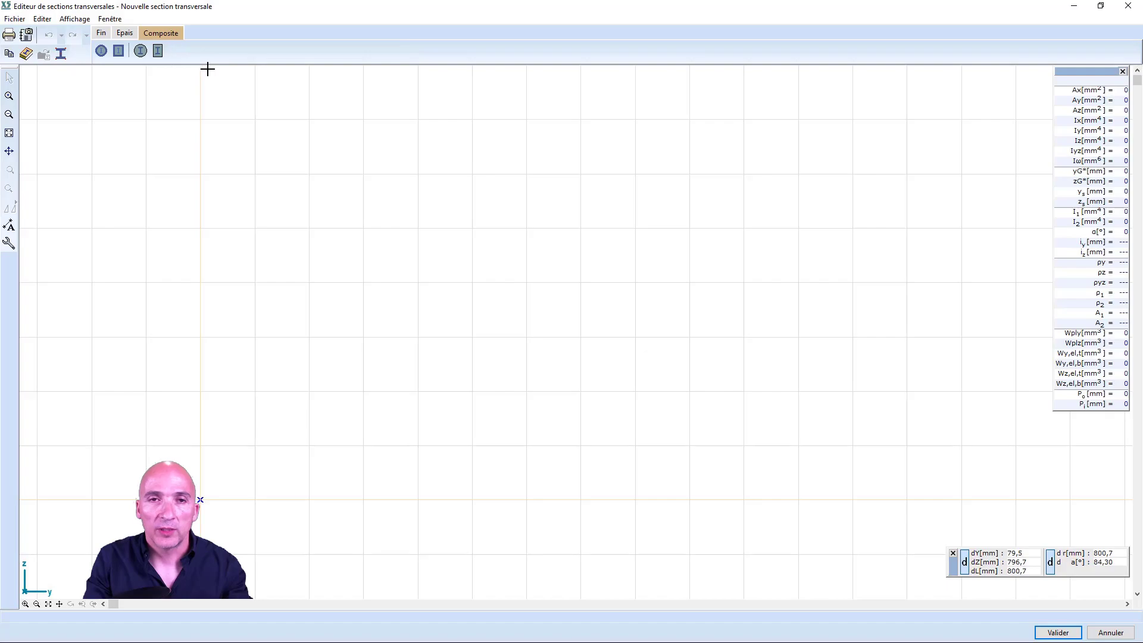
pyautogui.click(100, 51)
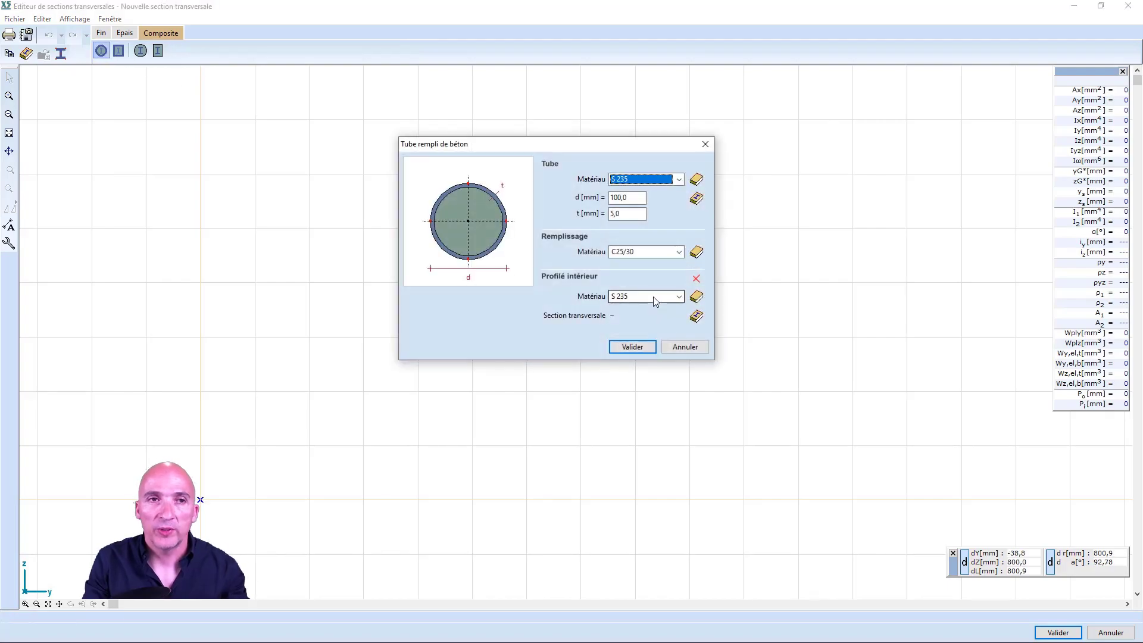
pyautogui.click(696, 198)
pyautogui.click(593, 567)
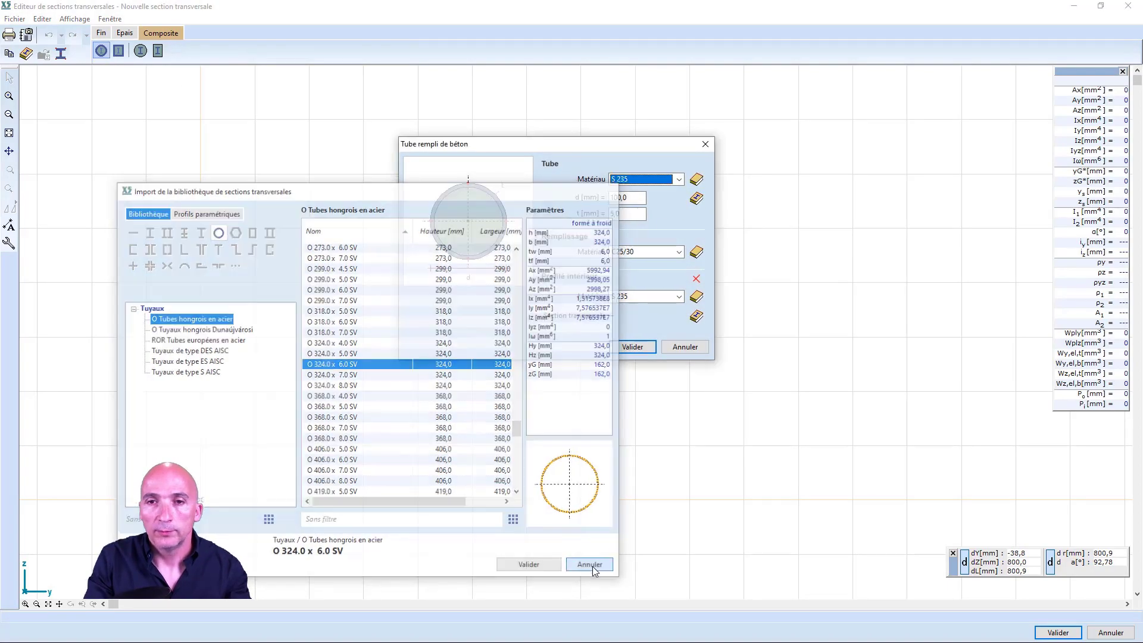
pyautogui.click(696, 316)
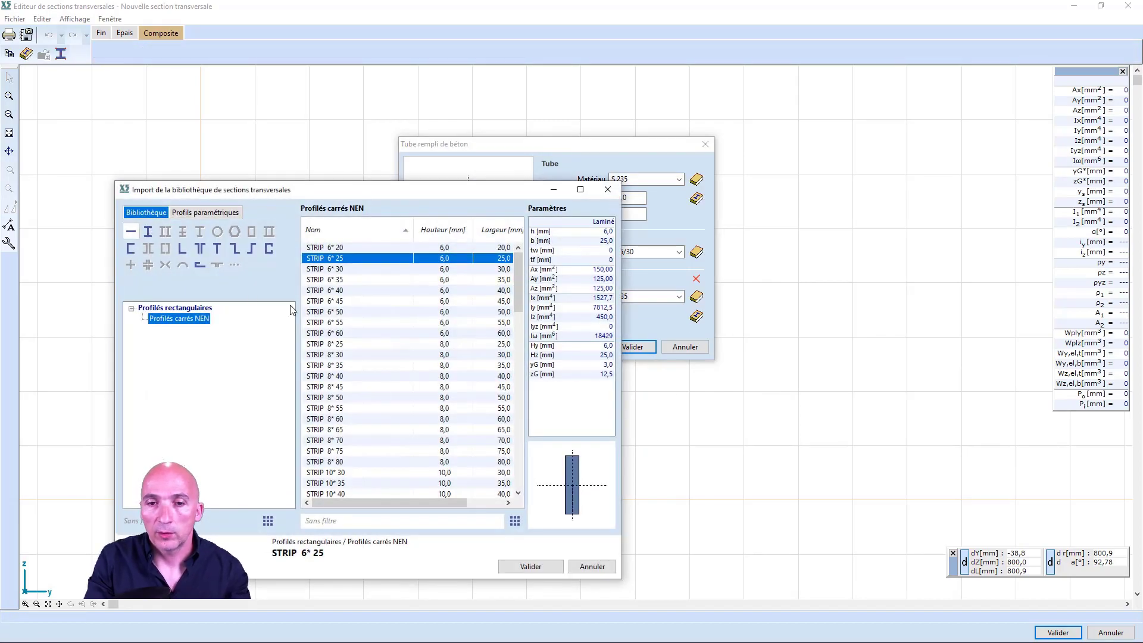
pyautogui.click(148, 231)
pyautogui.click(593, 566)
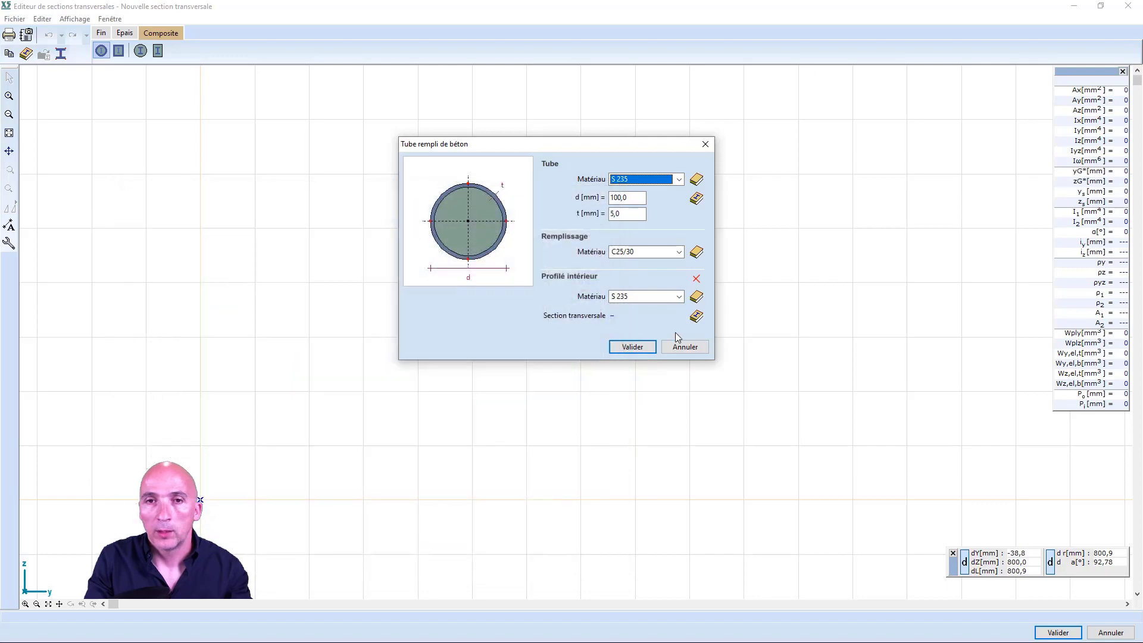
pyautogui.click(683, 347)
# - Examine the concrete-encased rectangular section and its inner profile library, and leave the section editor without creating a section
pyautogui.click(158, 50)
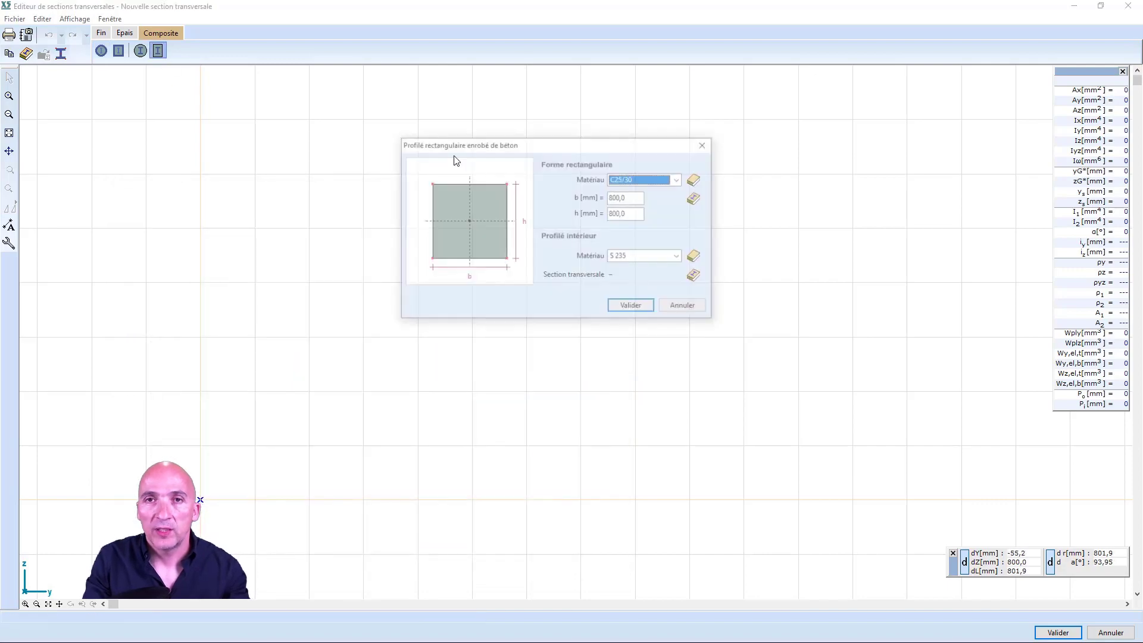
pyautogui.click(693, 275)
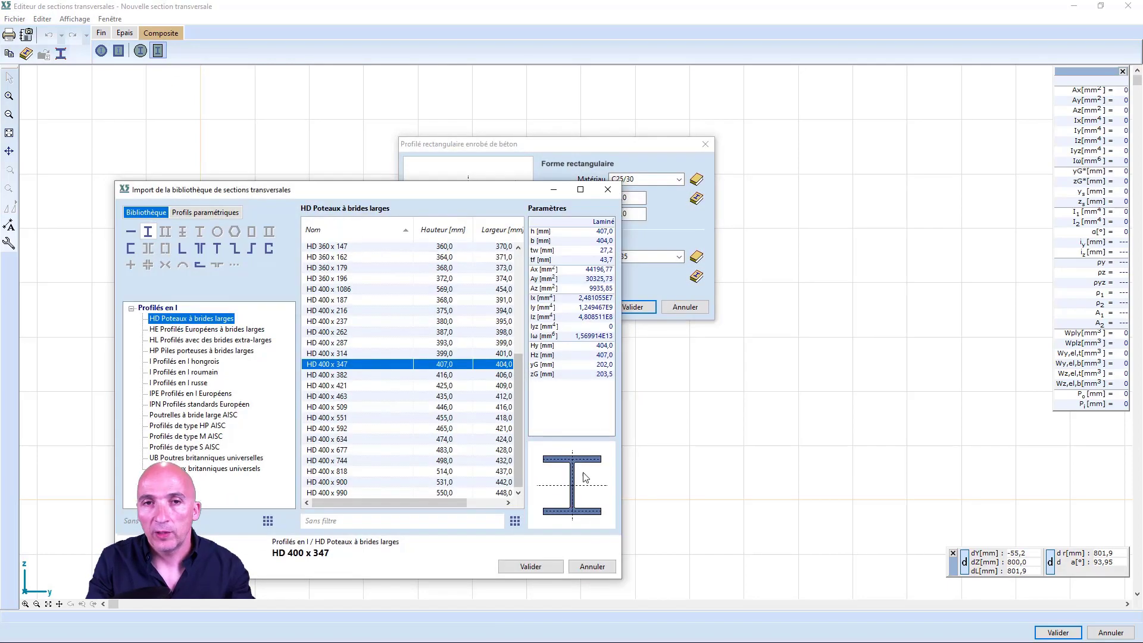
pyautogui.click(595, 565)
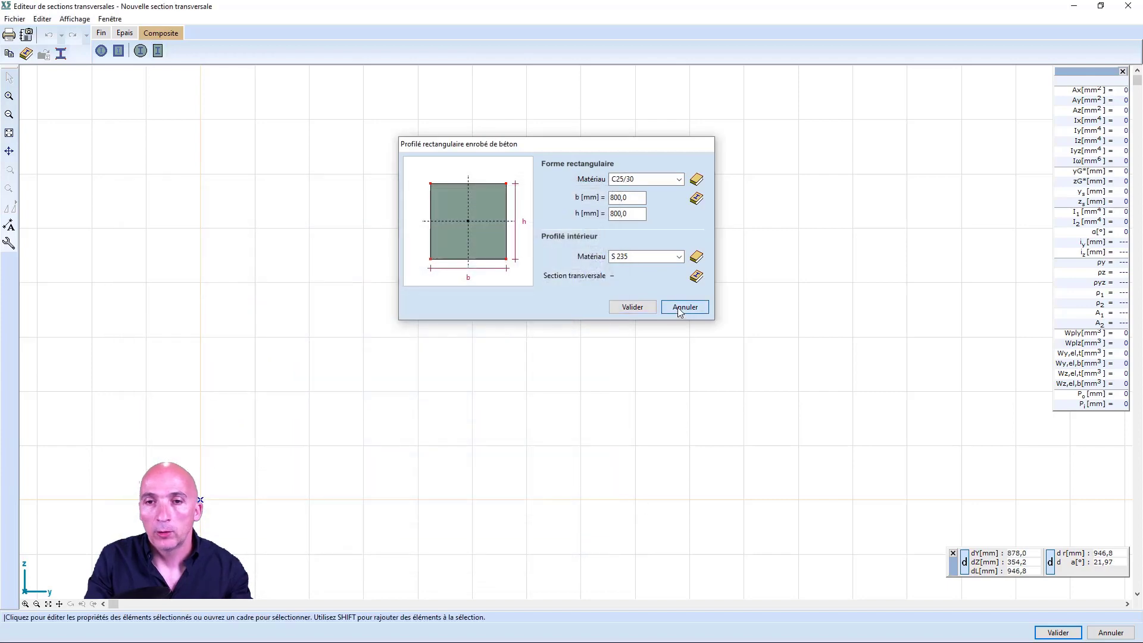
pyautogui.click(679, 308)
pyautogui.click(1111, 633)
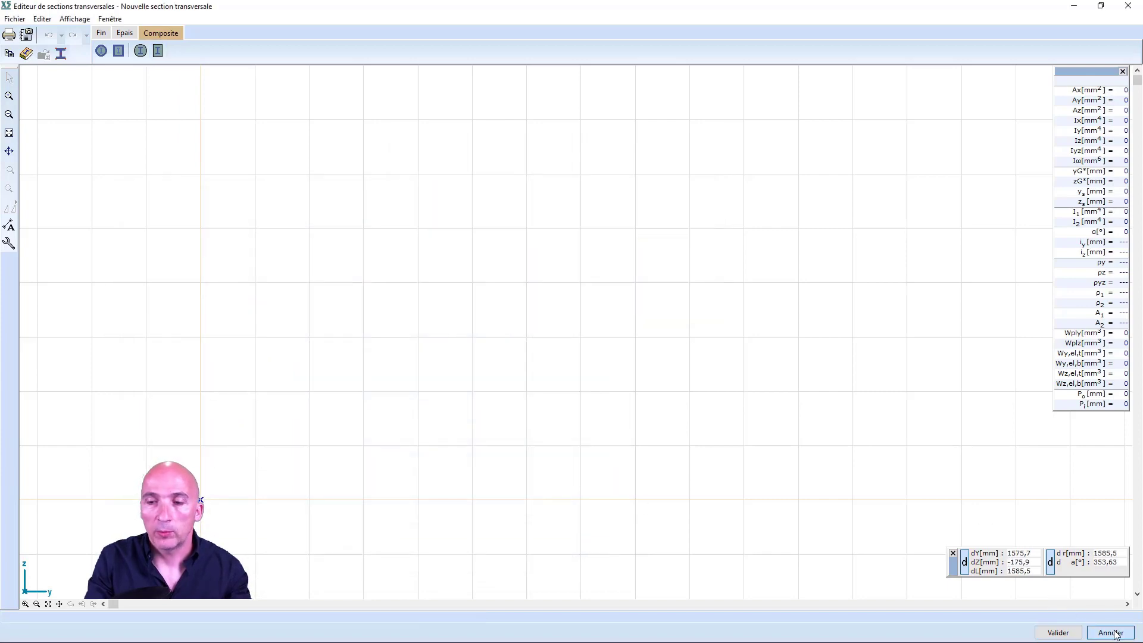
pyautogui.click(351, 448)
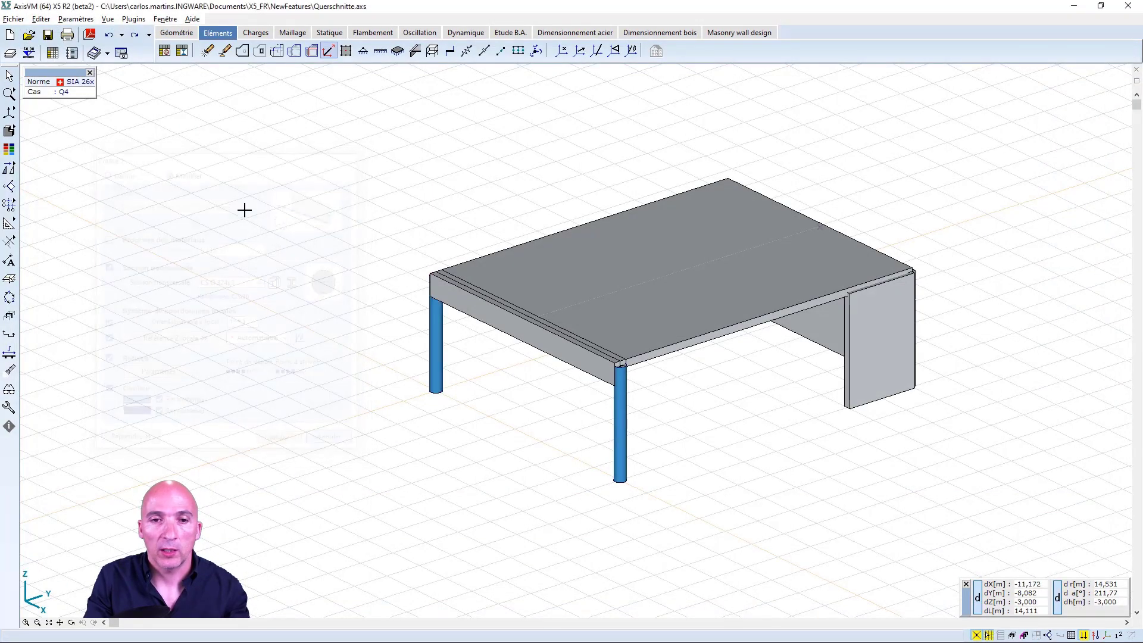
# - Inspect the composite sections CS O 324x6, CS O 324x6 HE 140 A and CS 350x600 HE 200 A from the project's cross-section table
pyautogui.click(182, 50)
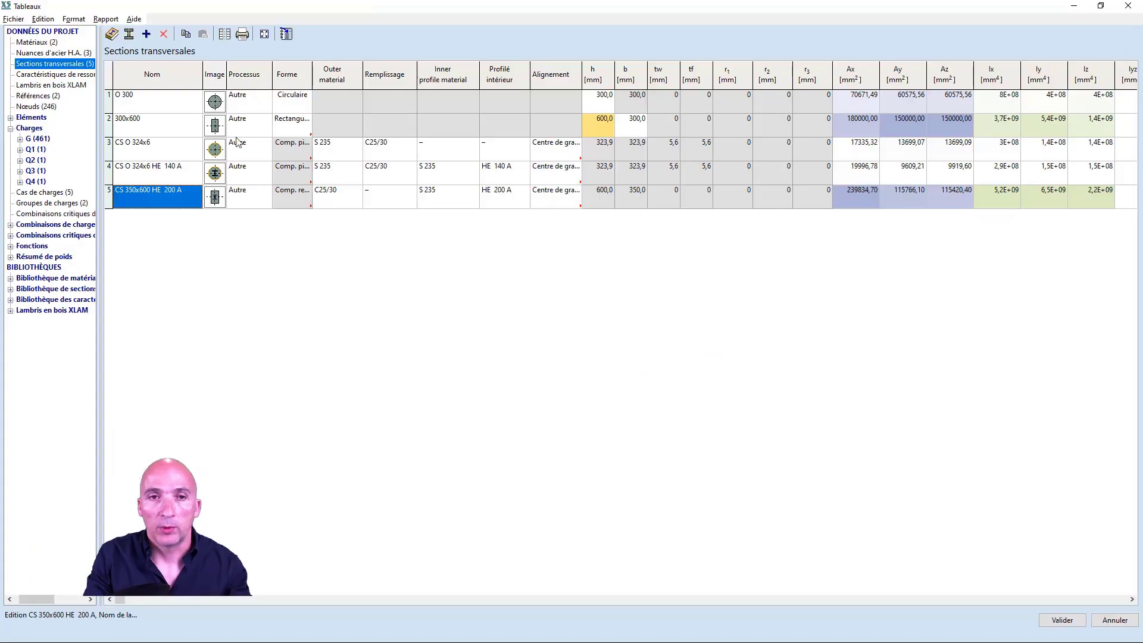
pyautogui.doubleClick(215, 149)
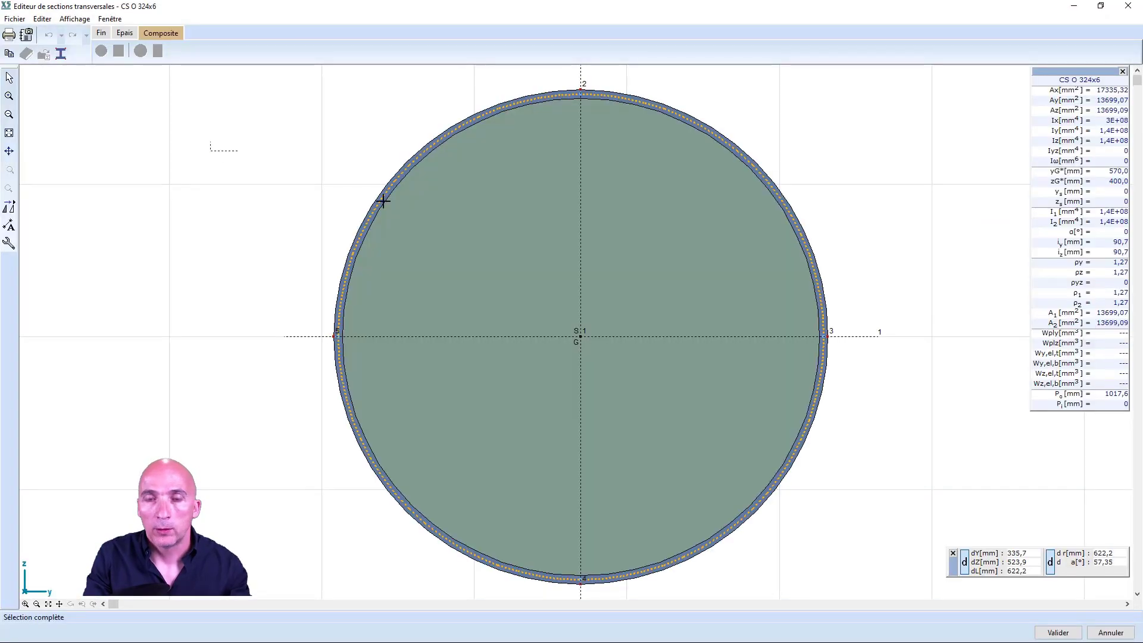
pyautogui.click(1111, 634)
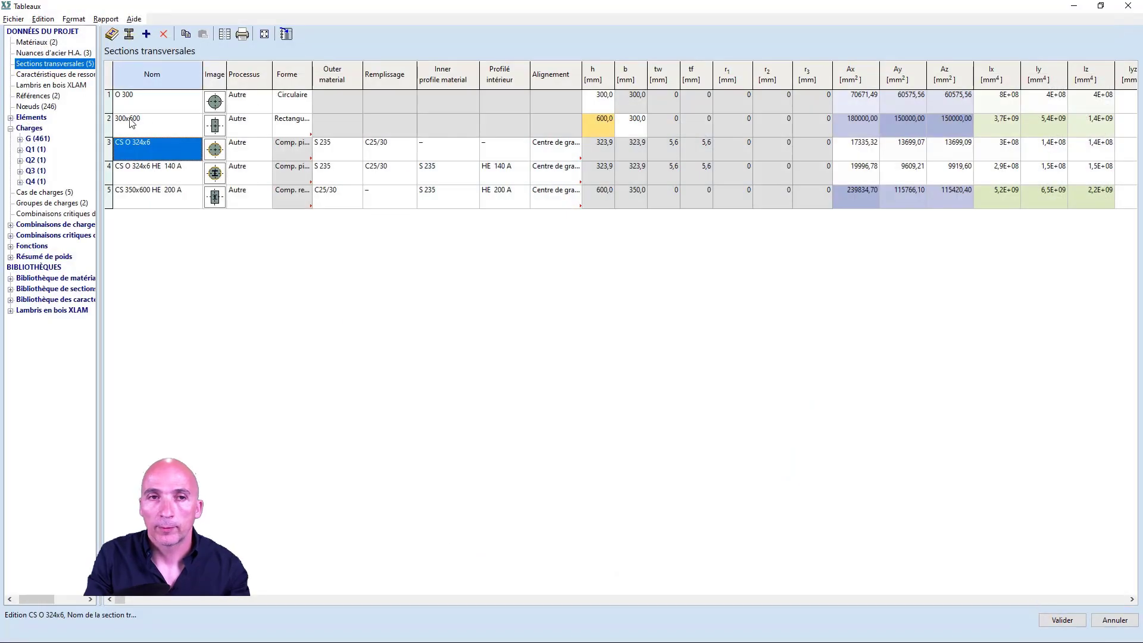
pyautogui.doubleClick(217, 172)
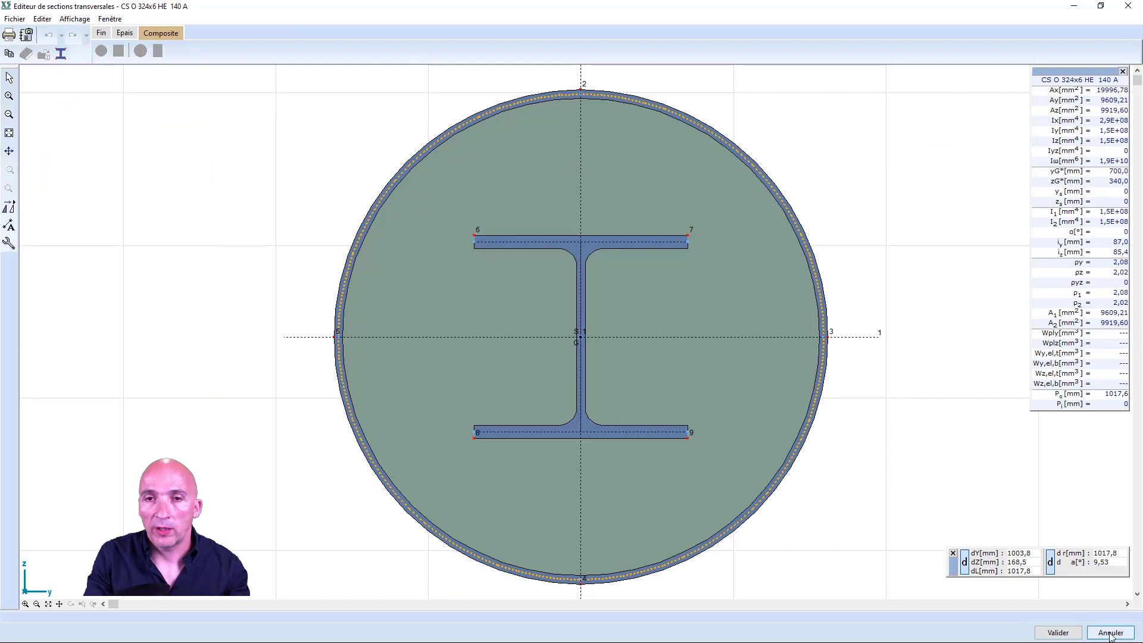
pyautogui.click(1111, 633)
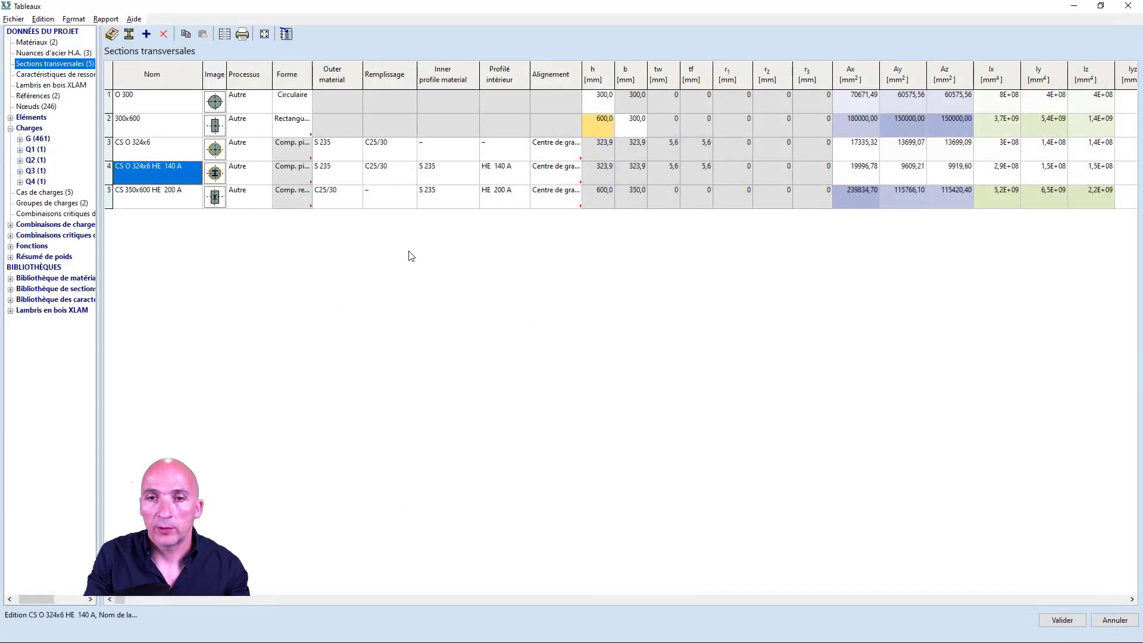
pyautogui.doubleClick(215, 197)
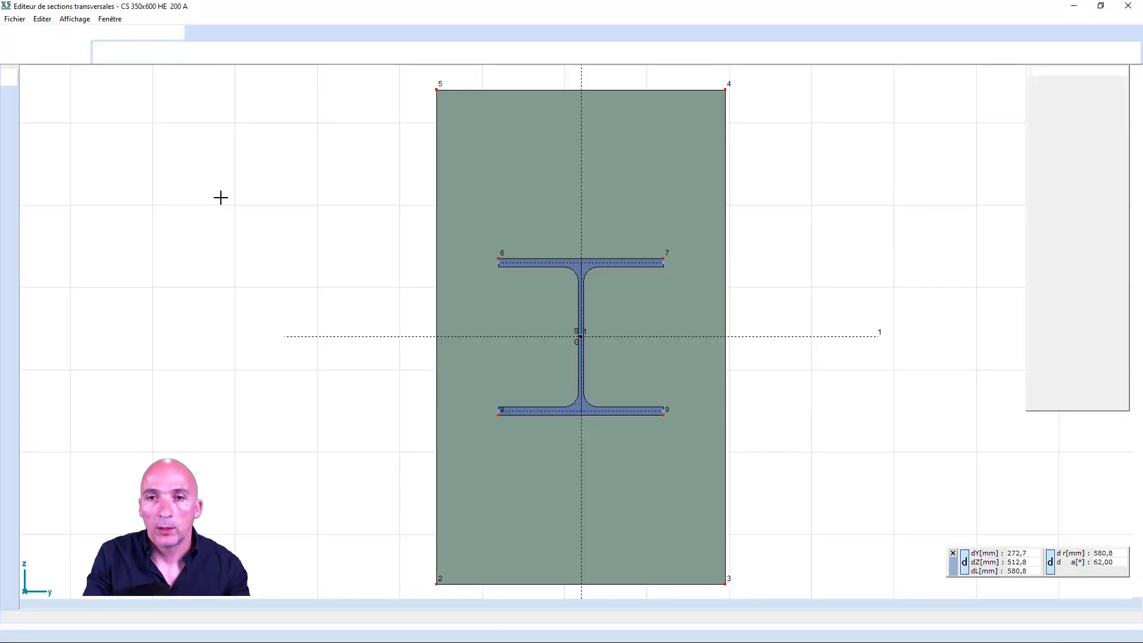
pyautogui.click(1104, 633)
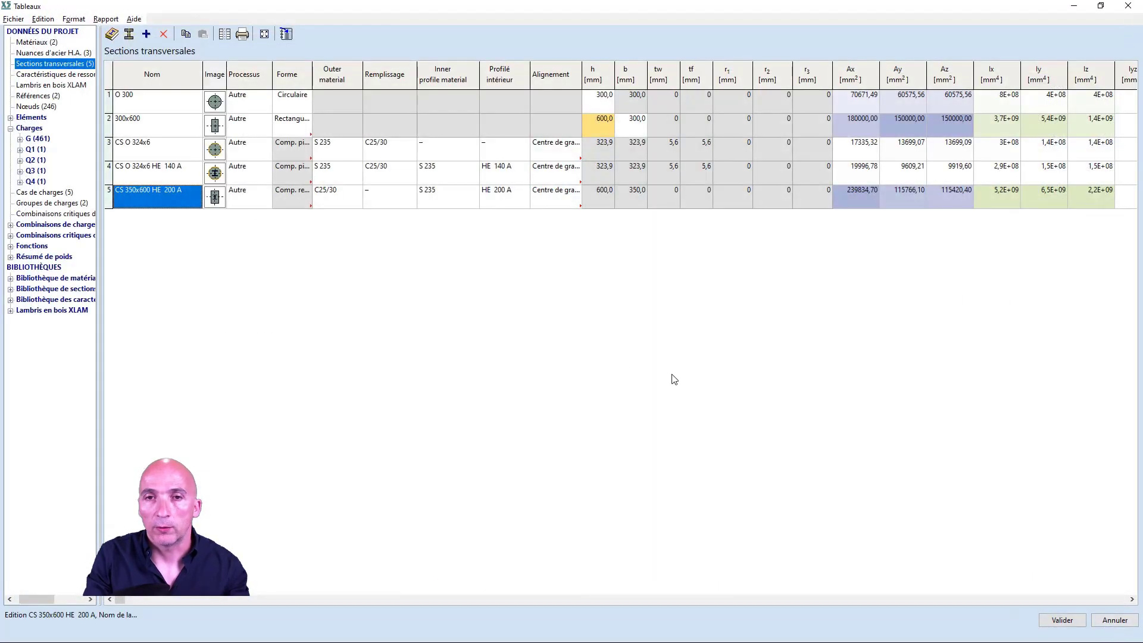
pyautogui.click(1109, 620)
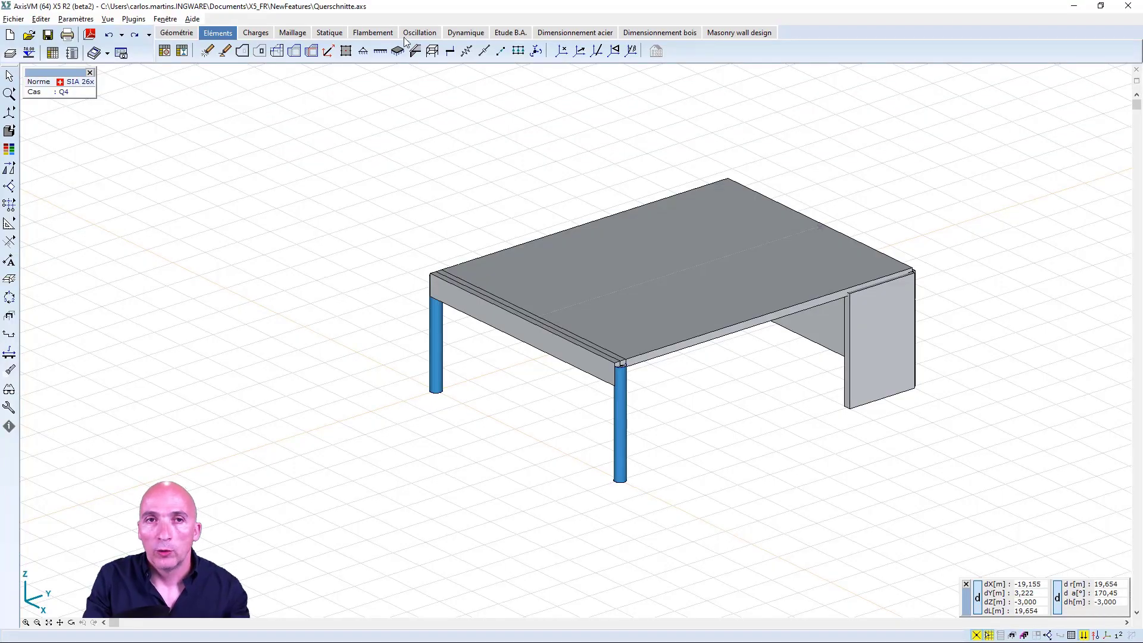
# - Start the column reinforcement check for the rear blue column and set its reinforcing steel to B500B
pyautogui.click(511, 33)
pyautogui.click(607, 52)
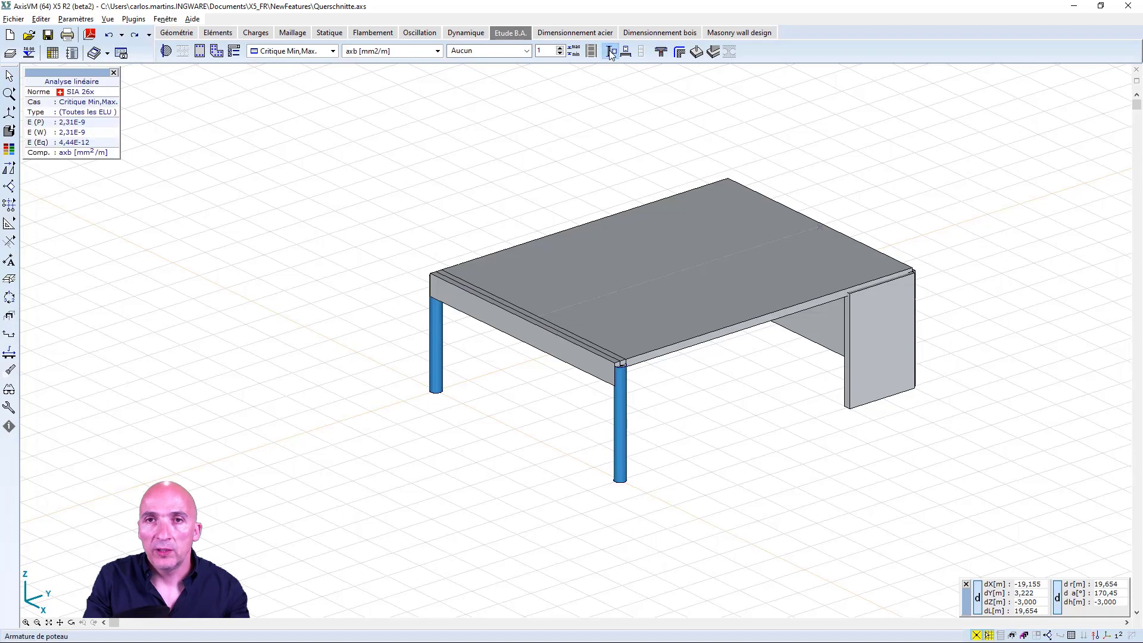
pyautogui.click(436, 334)
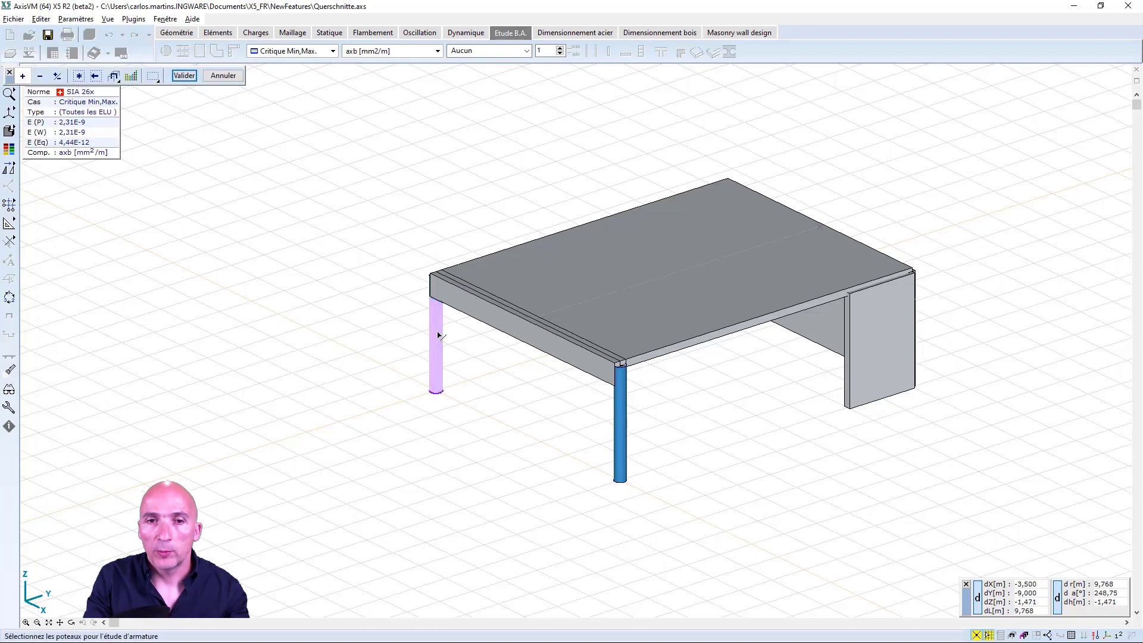
pyautogui.click(184, 76)
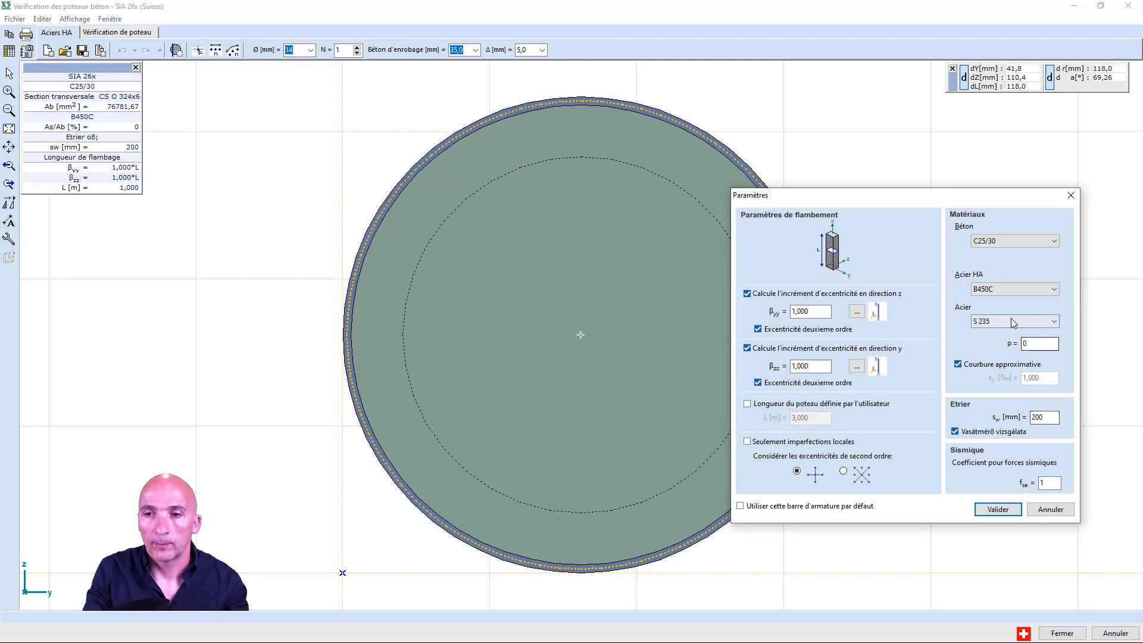
pyautogui.click(1046, 292)
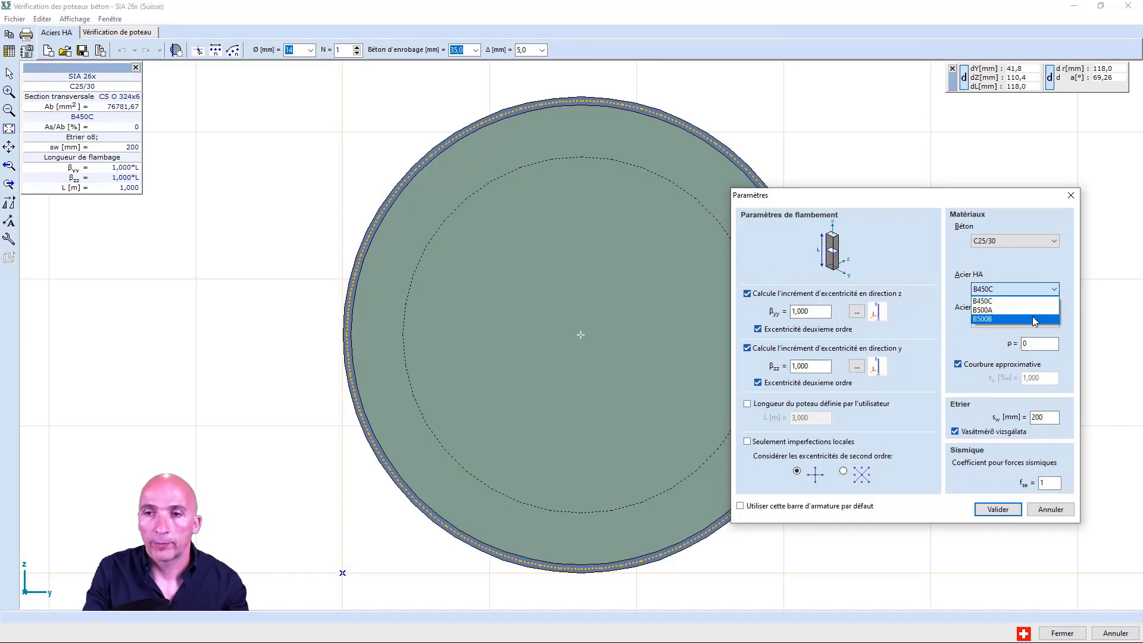
pyautogui.click(1033, 317)
pyautogui.click(998, 510)
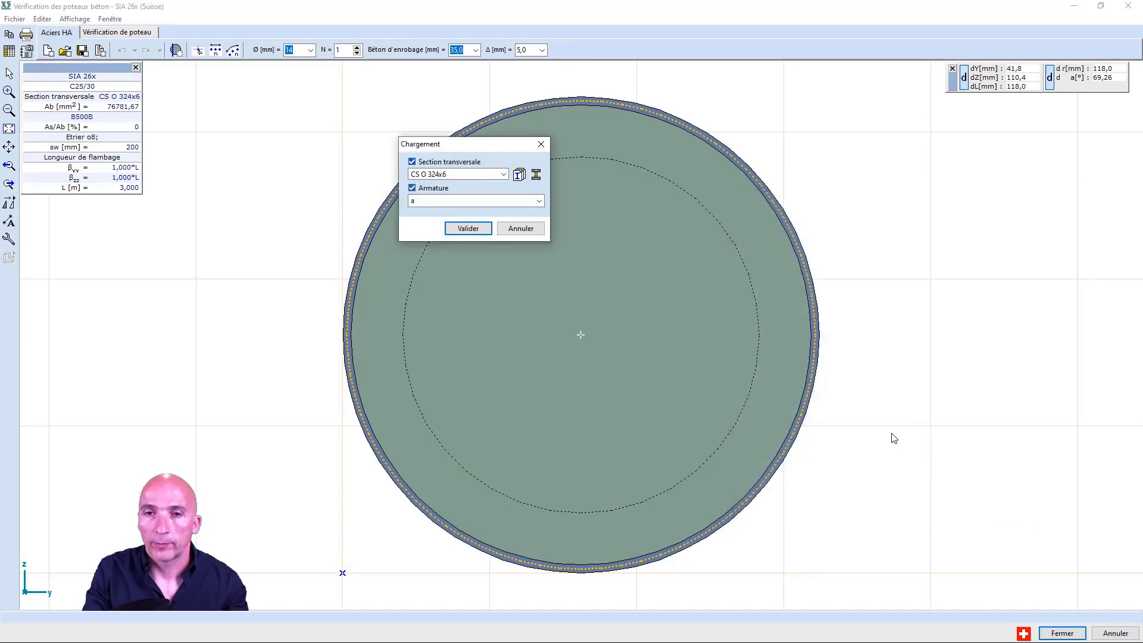
# - Load section CS O 324x6 with reinforcement "a" to check the column's N-My diagram, and close the column check
pyautogui.click(468, 229)
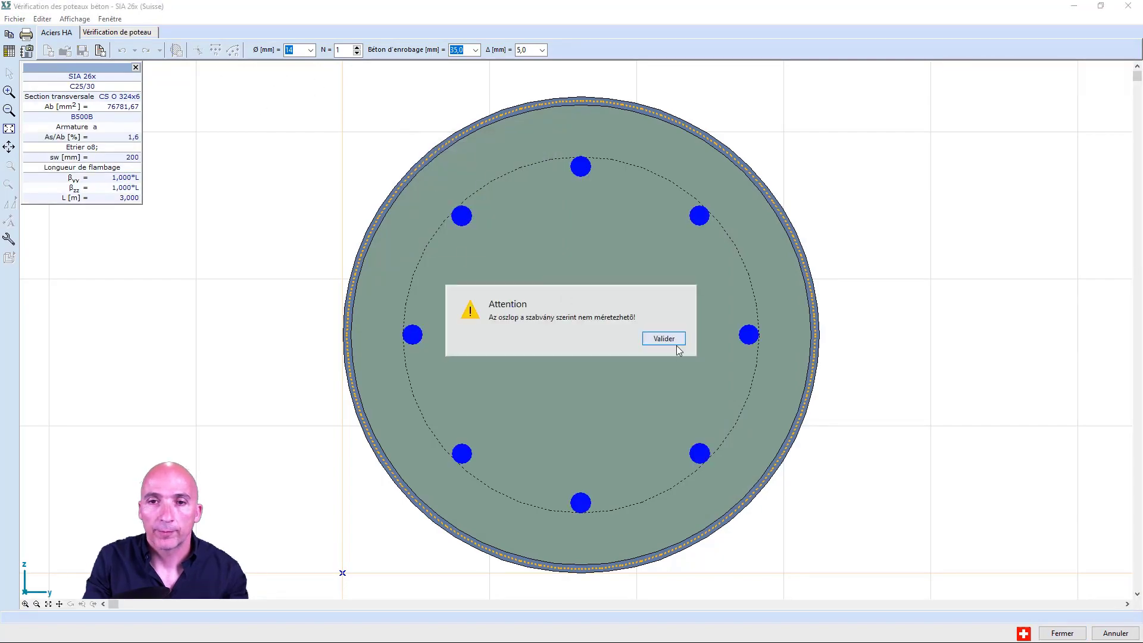
pyautogui.click(670, 340)
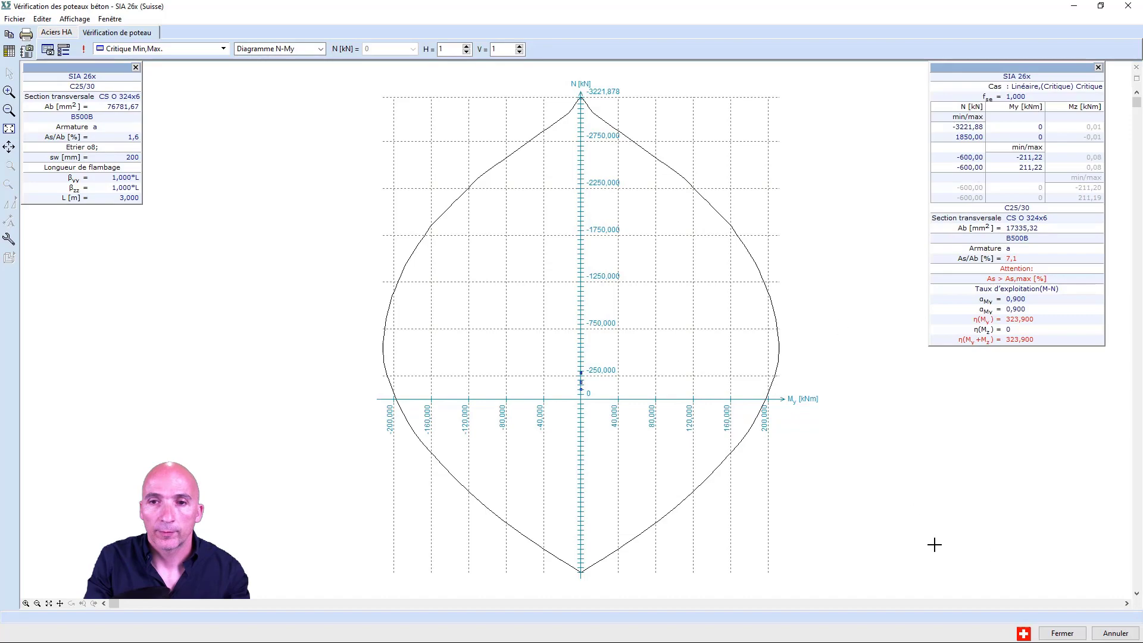
pyautogui.click(1047, 636)
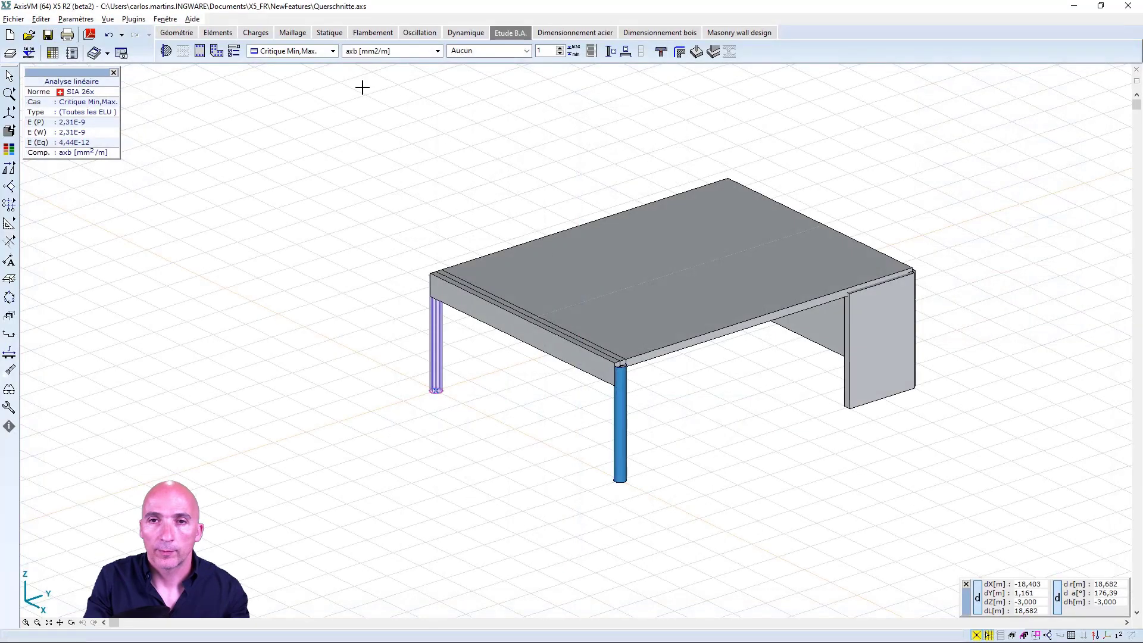
pyautogui.click(558, 123)
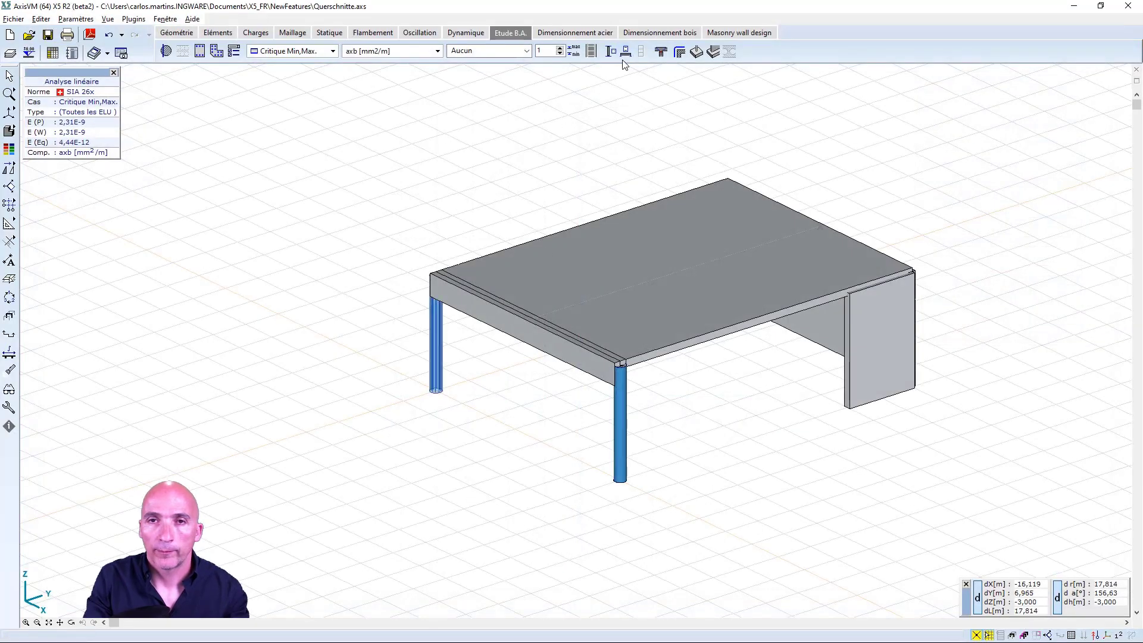
# - Run the beam reinforcement design on the rib under the middle of the slab, with section 300x600, C25/30 concrete and B500B steel
pyautogui.click(626, 52)
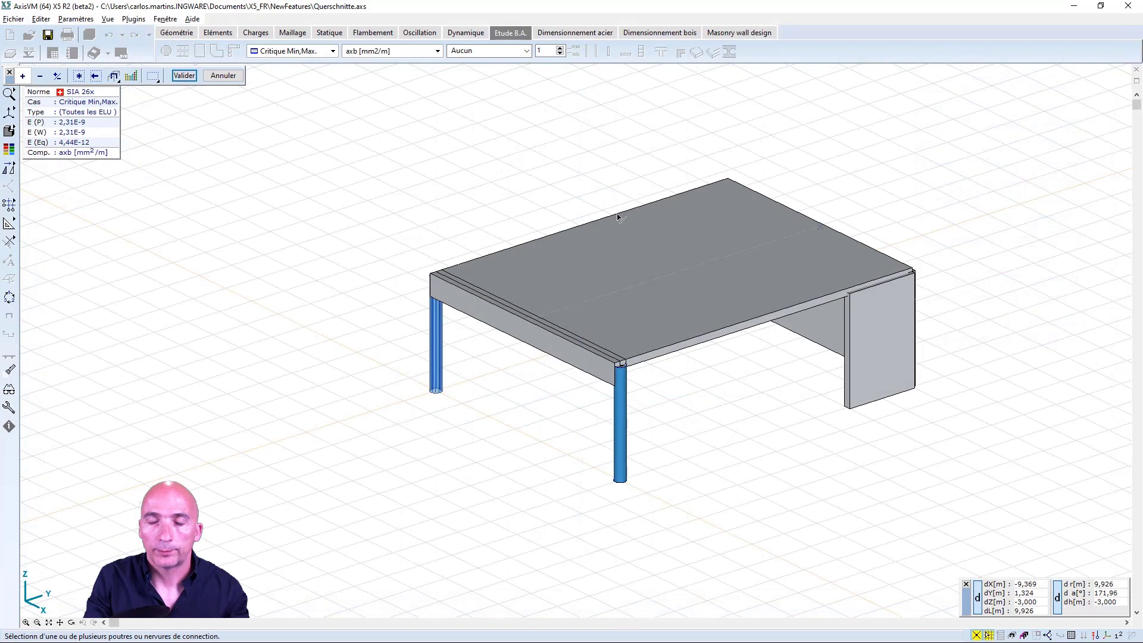
pyautogui.click(649, 277)
pyautogui.click(184, 75)
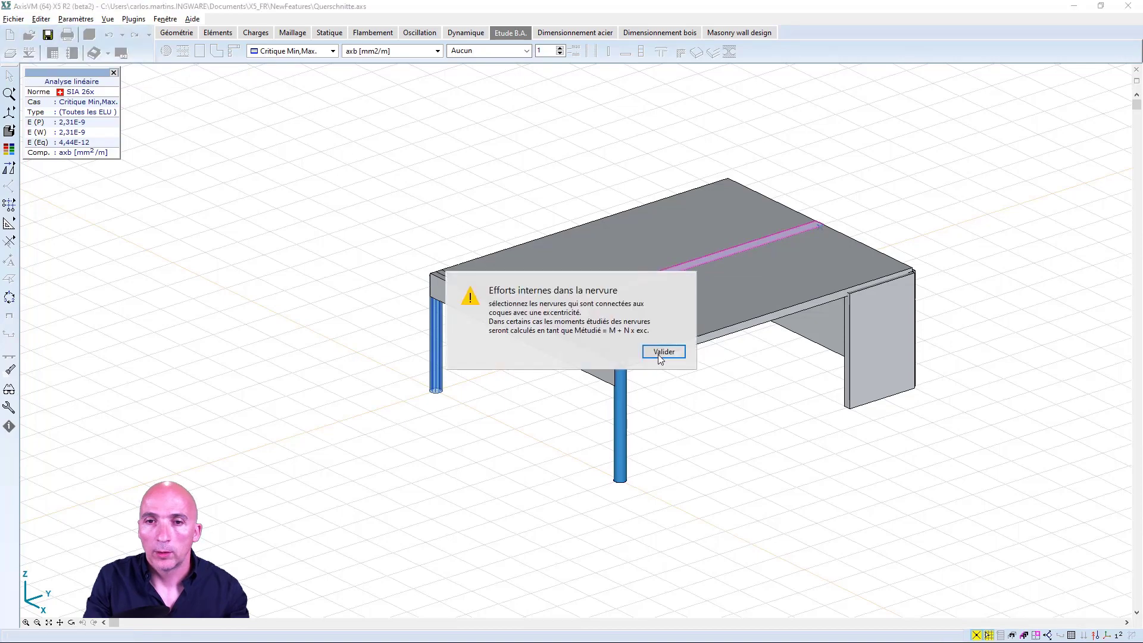
pyautogui.click(660, 352)
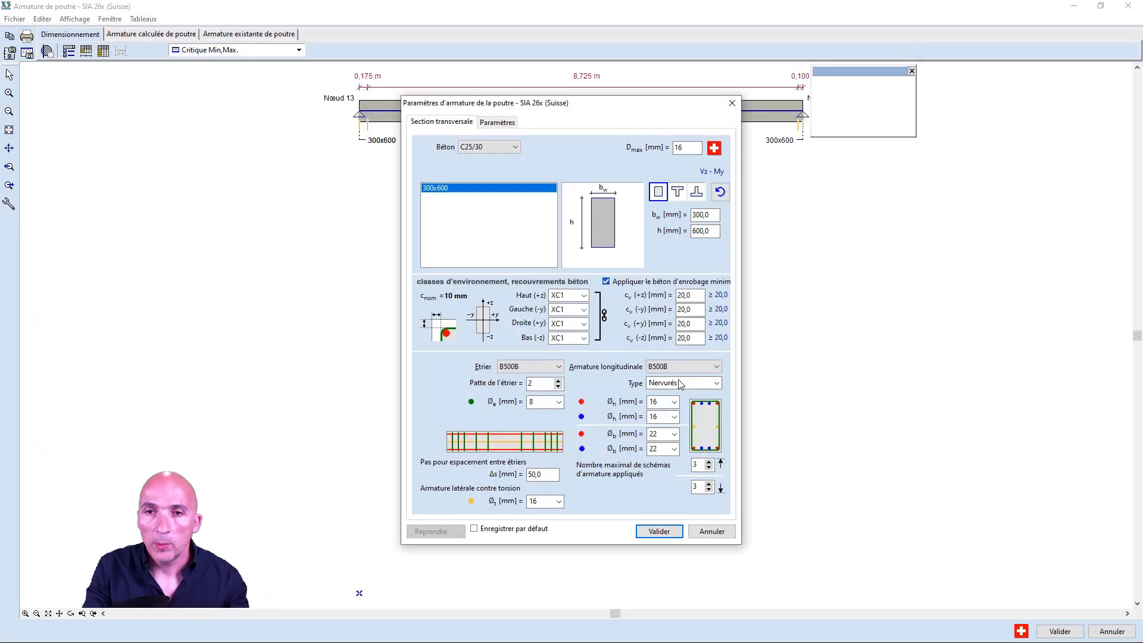
pyautogui.click(660, 532)
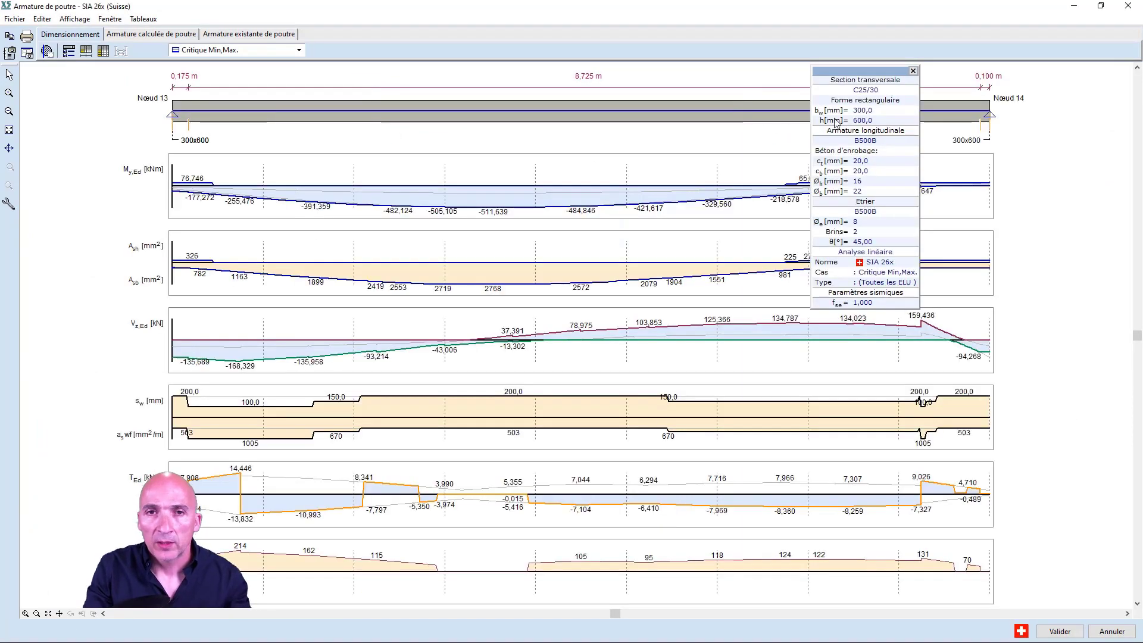
# - Display the rib's existing reinforcement and its stirrup spacing table
pyautogui.click(248, 33)
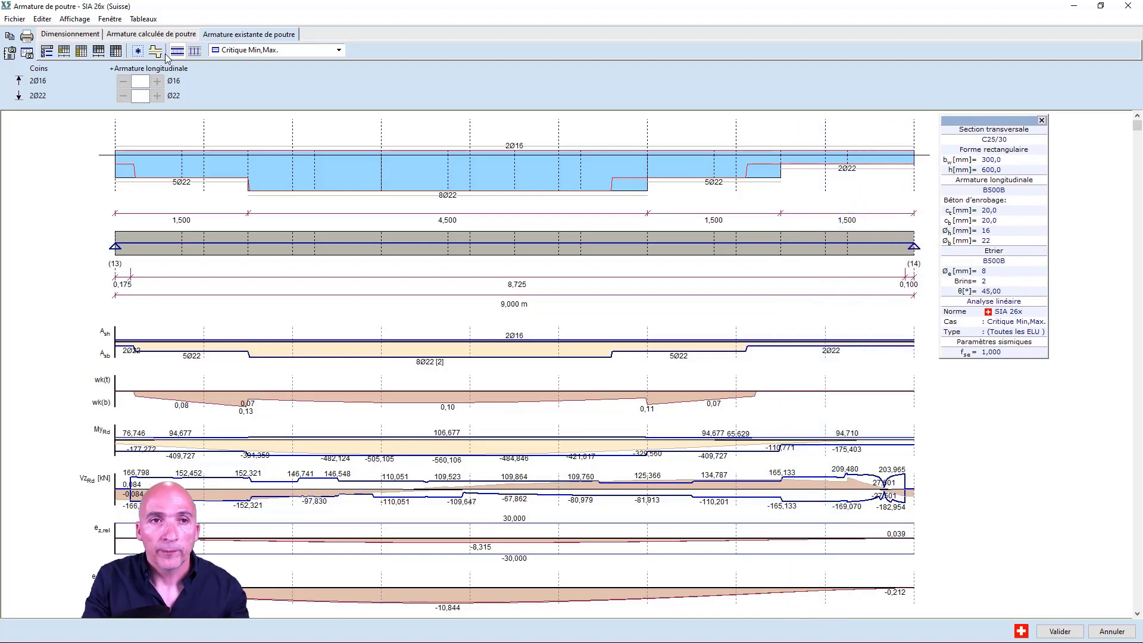
pyautogui.click(194, 52)
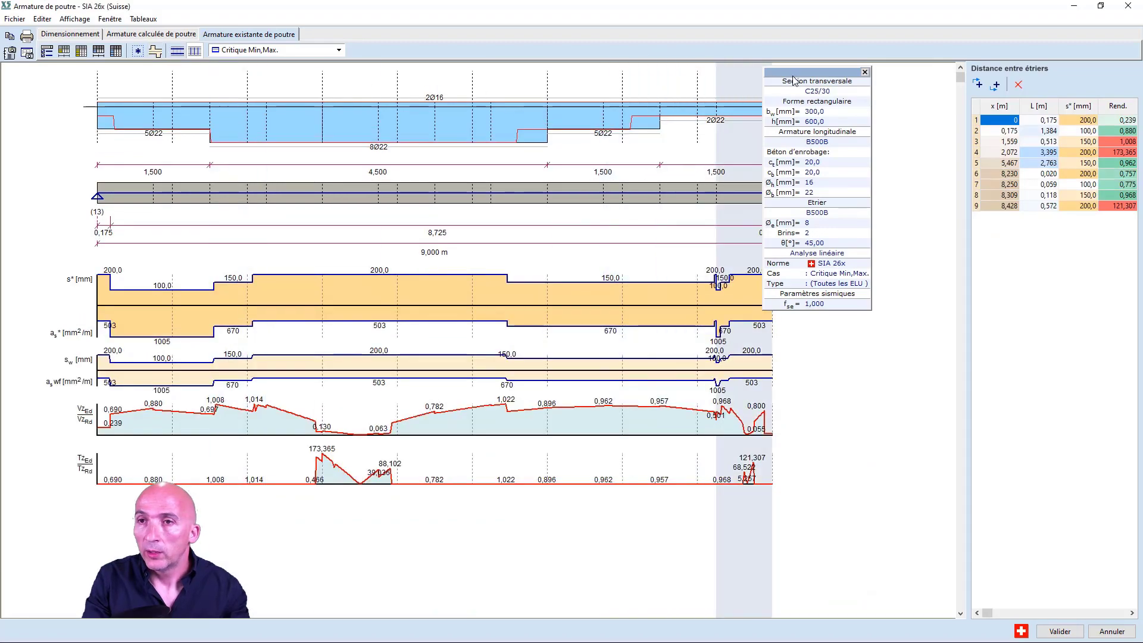
# - Set the stirrup spacing of the rib's third segment to 125 mm and accept the existing reinforcement
pyautogui.moveTo(796, 71); pyautogui.dragTo(852, 70)
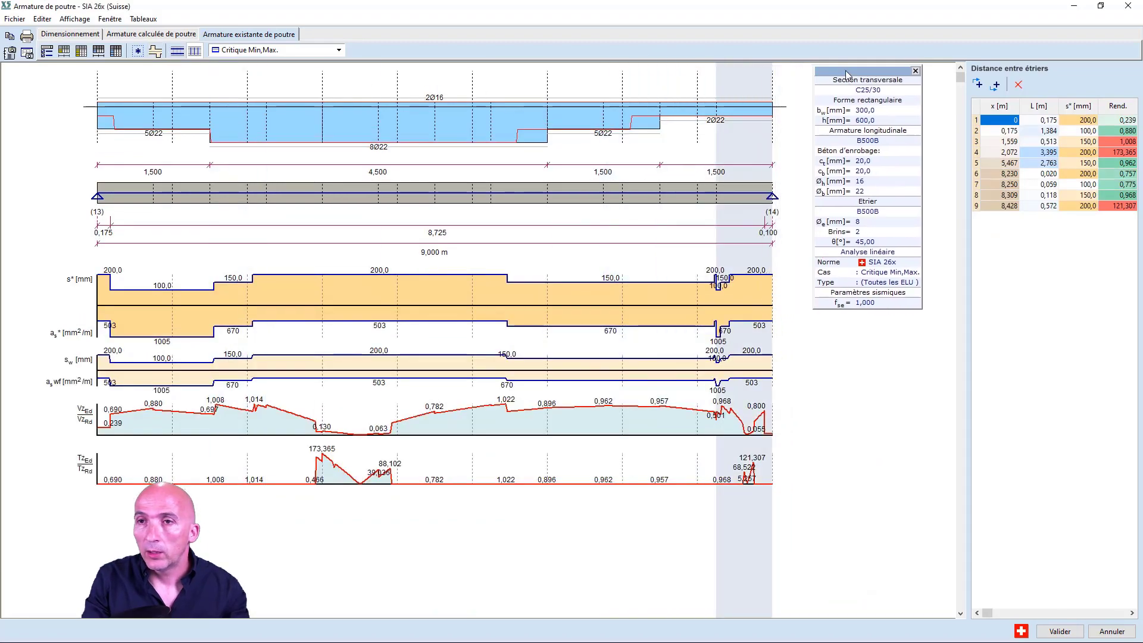
pyautogui.click(1093, 142)
pyautogui.write('1')
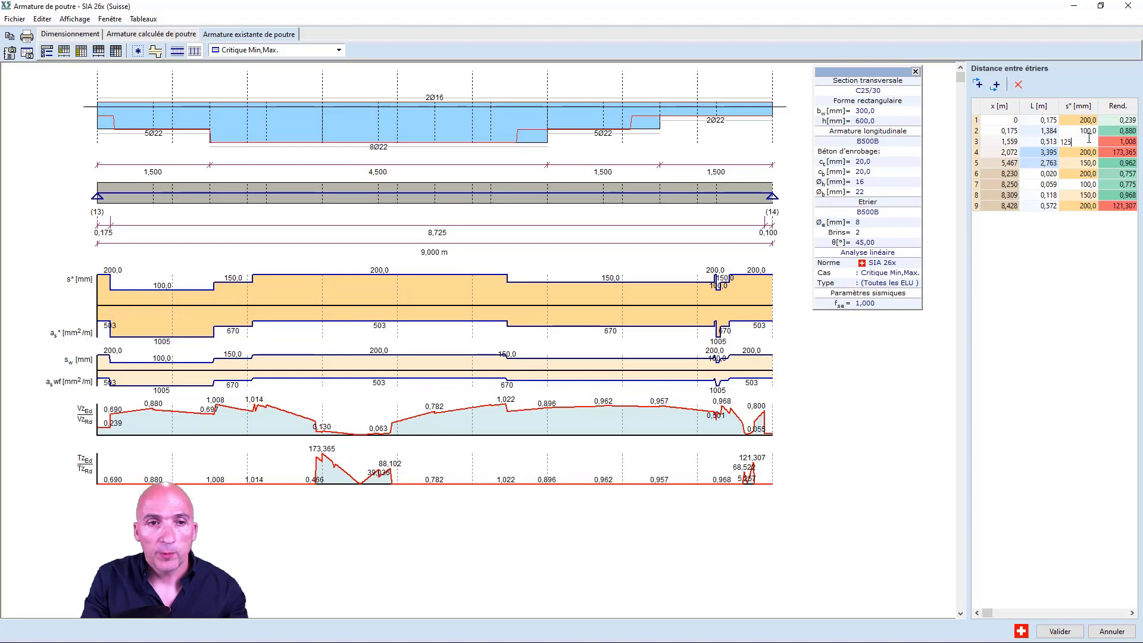
pyautogui.write('25')
pyautogui.press('Return')
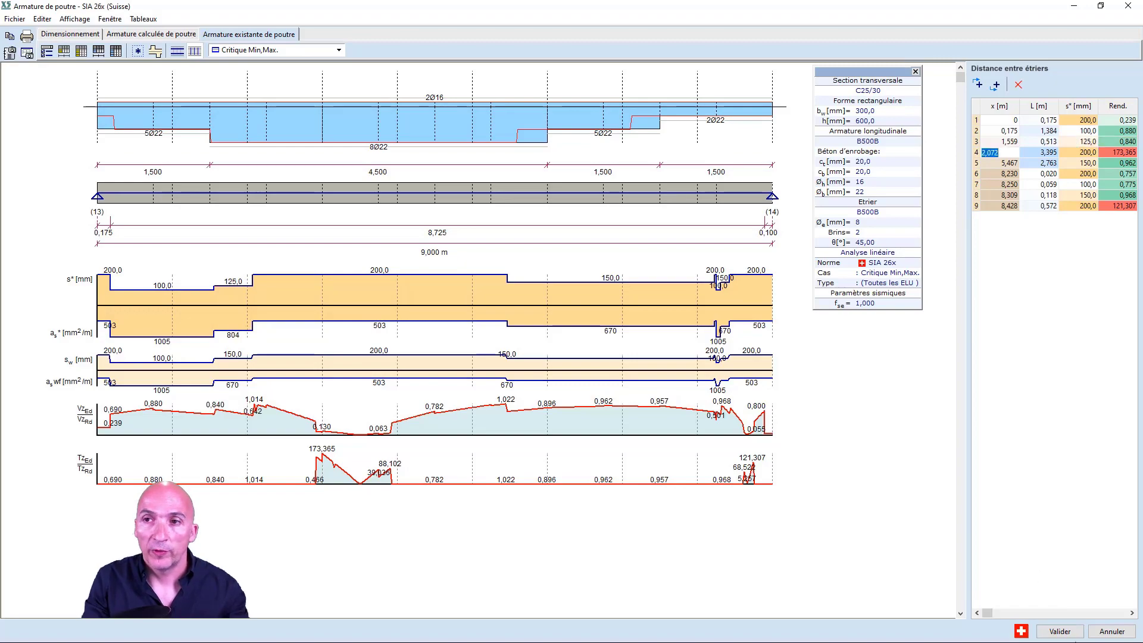
pyautogui.click(1058, 631)
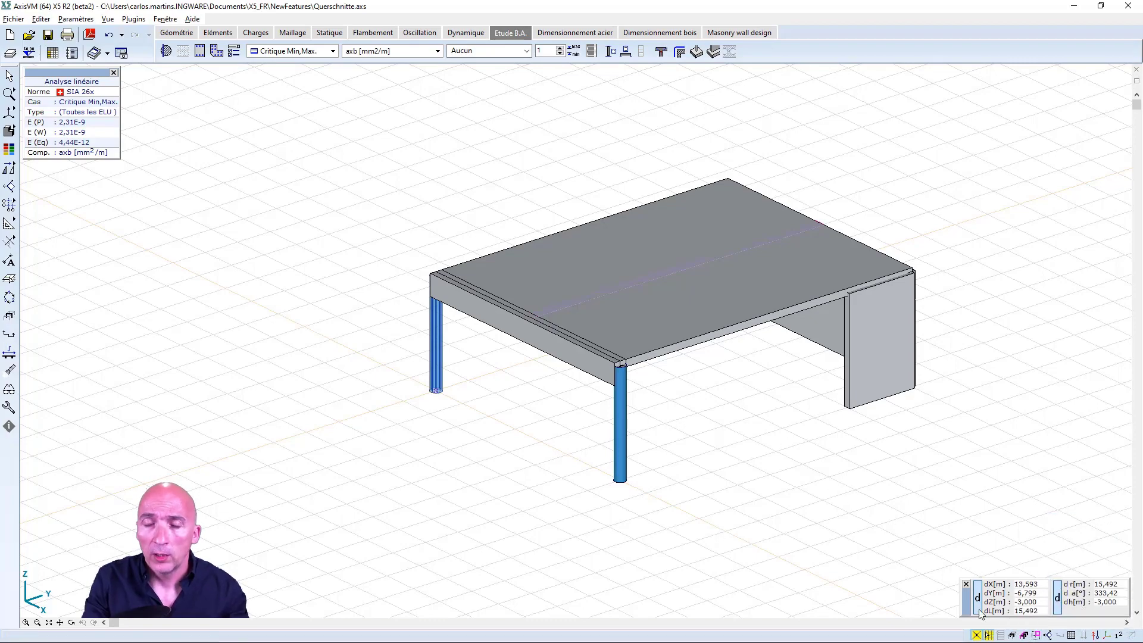
# - Display only the user-defined parts to examine the rib's reinforcement in 3D beside the two columns
pyautogui.click(1014, 635)
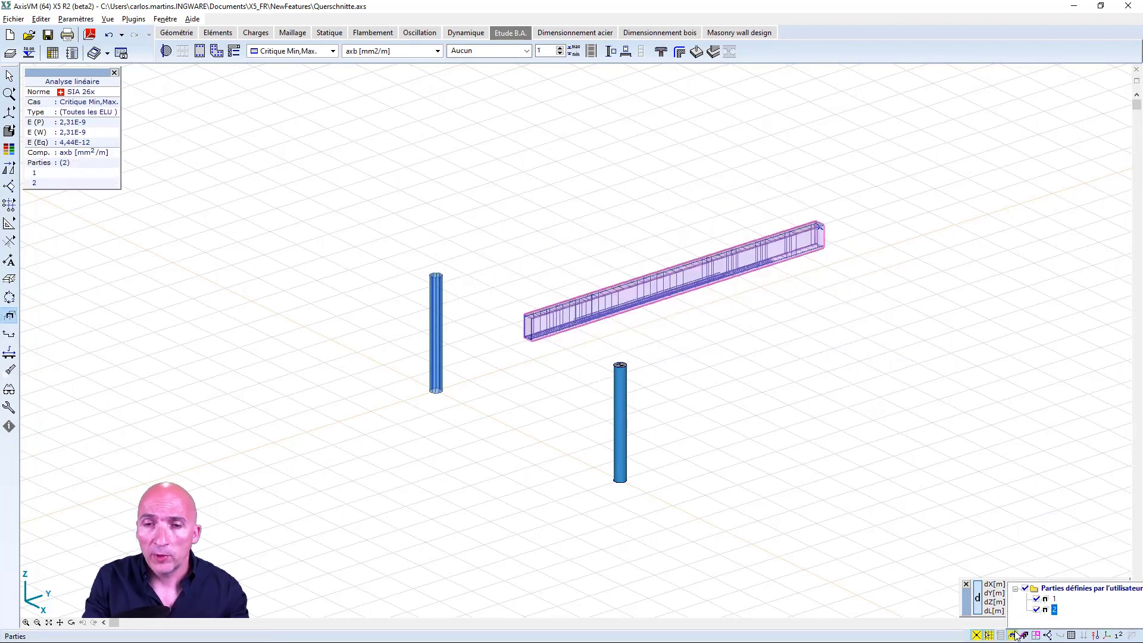
pyautogui.scroll(3, 607, 297)
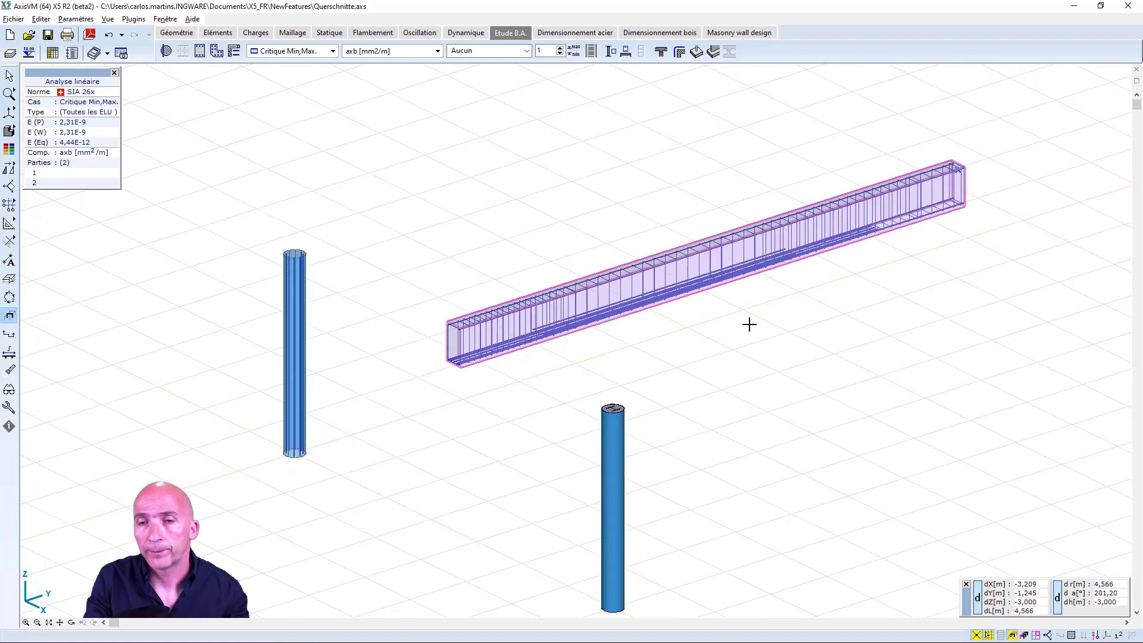
pyautogui.moveTo(749, 324); pyautogui.dragTo(694, 298, button='middle')
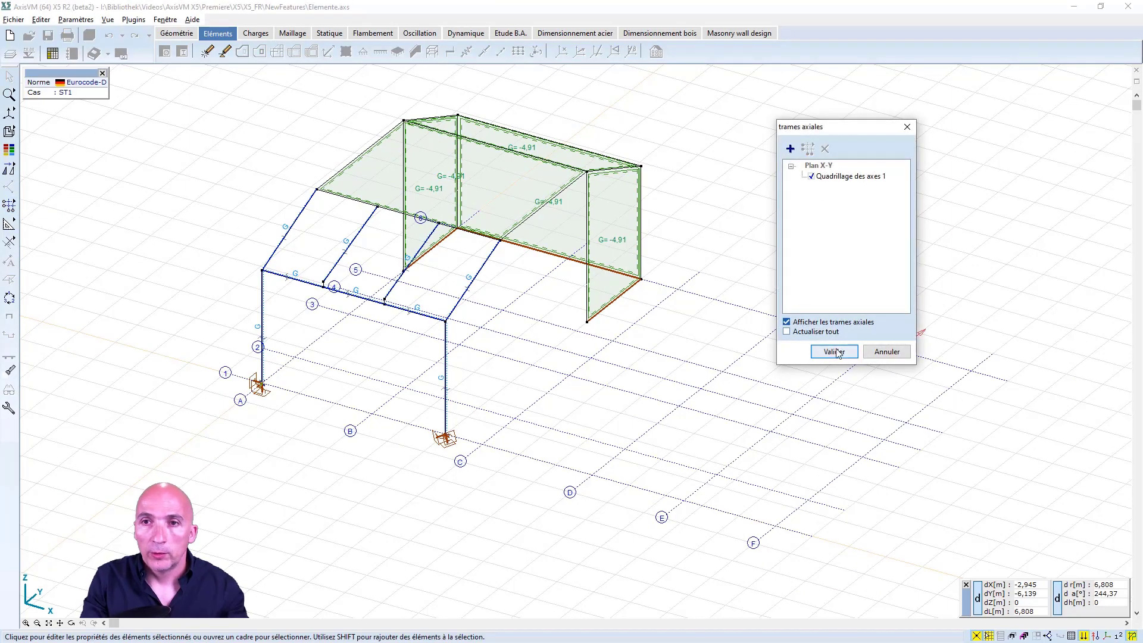
pyautogui.click(825, 177)
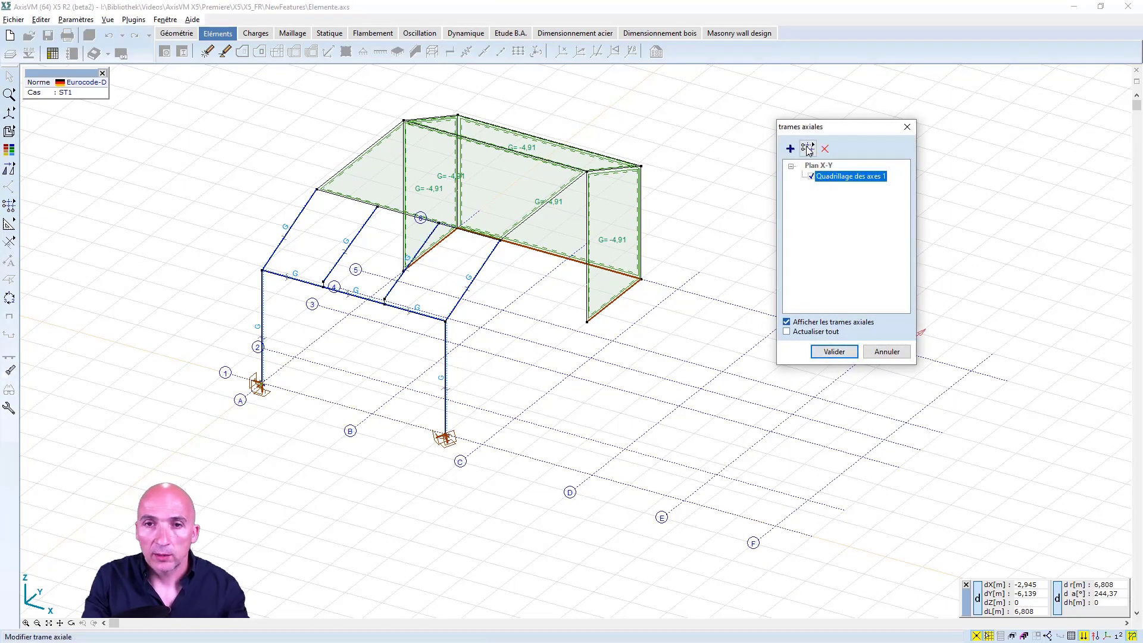
pyautogui.click(808, 149)
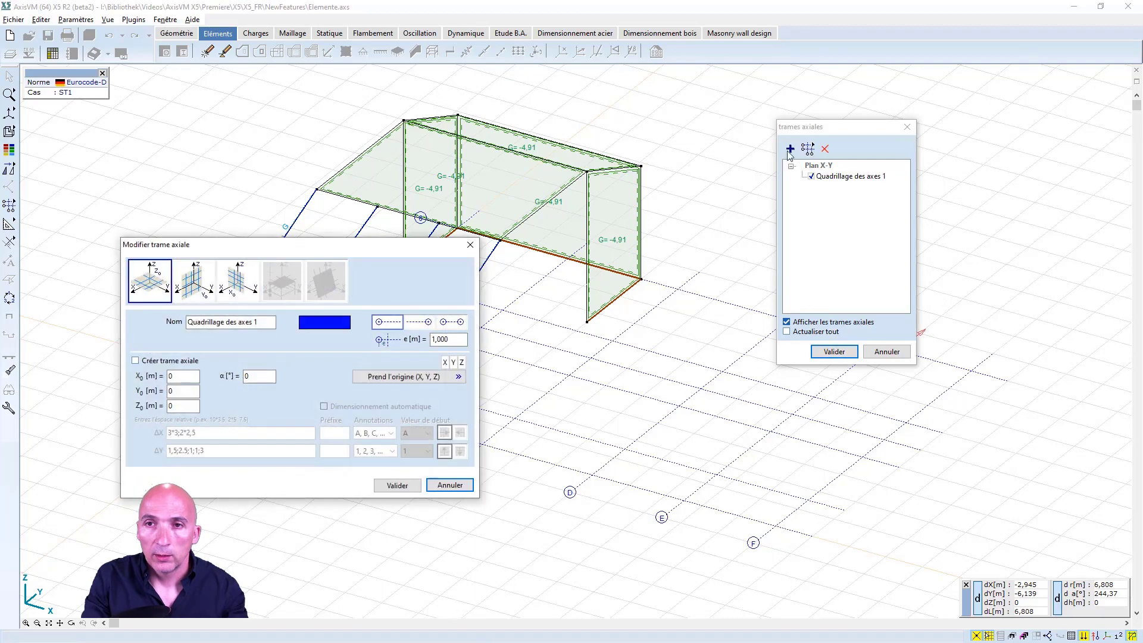
pyautogui.click(397, 485)
pyautogui.click(834, 352)
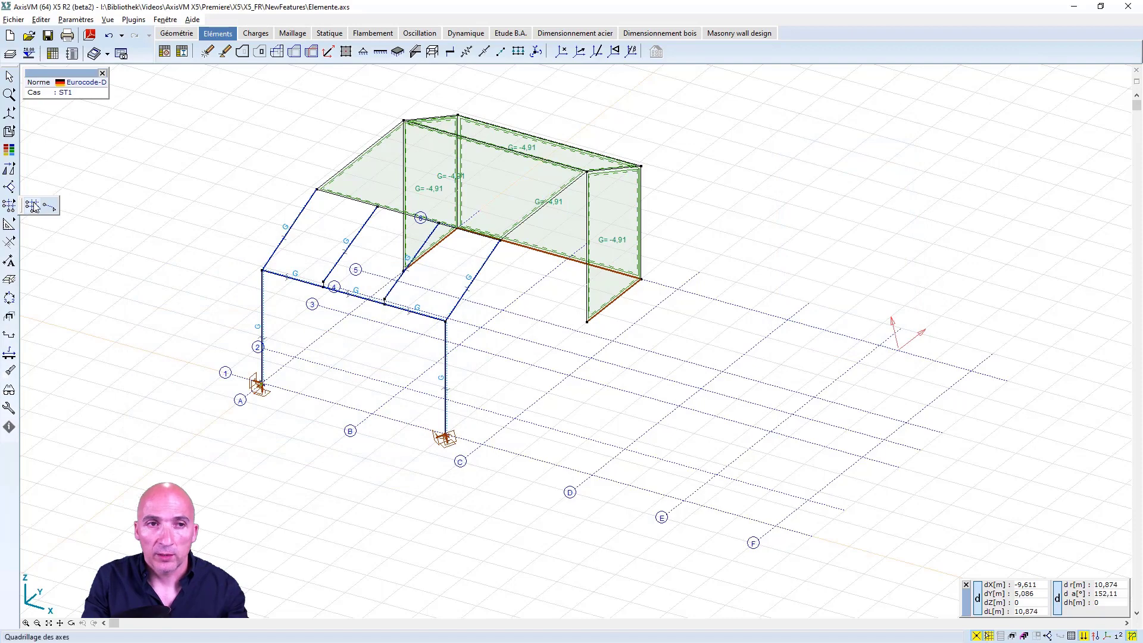
# - Regenerate the axis grid "Quadrillage des axes 1" with automatic dimensioning turned on
pyautogui.click(31, 205)
pyautogui.click(830, 177)
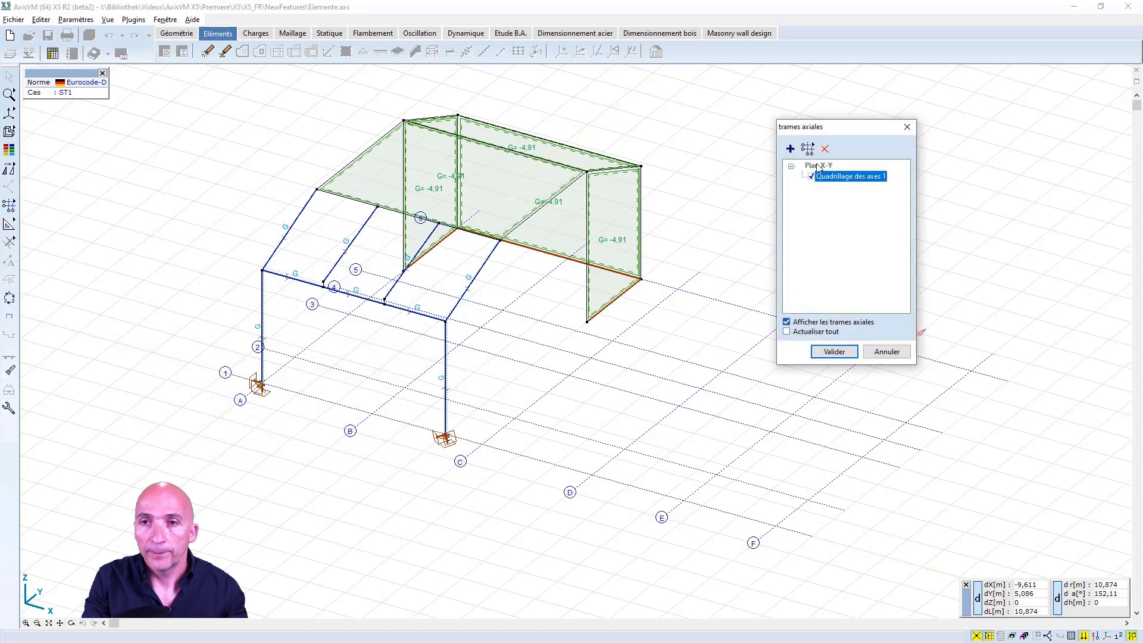
pyautogui.click(808, 149)
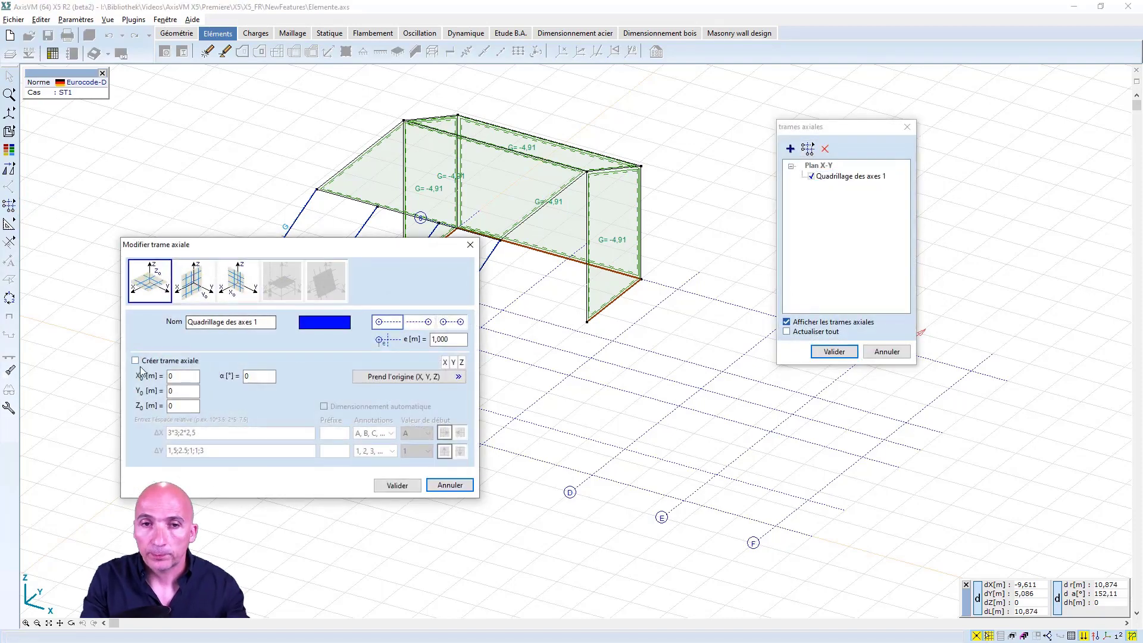
pyautogui.click(357, 407)
pyautogui.click(325, 406)
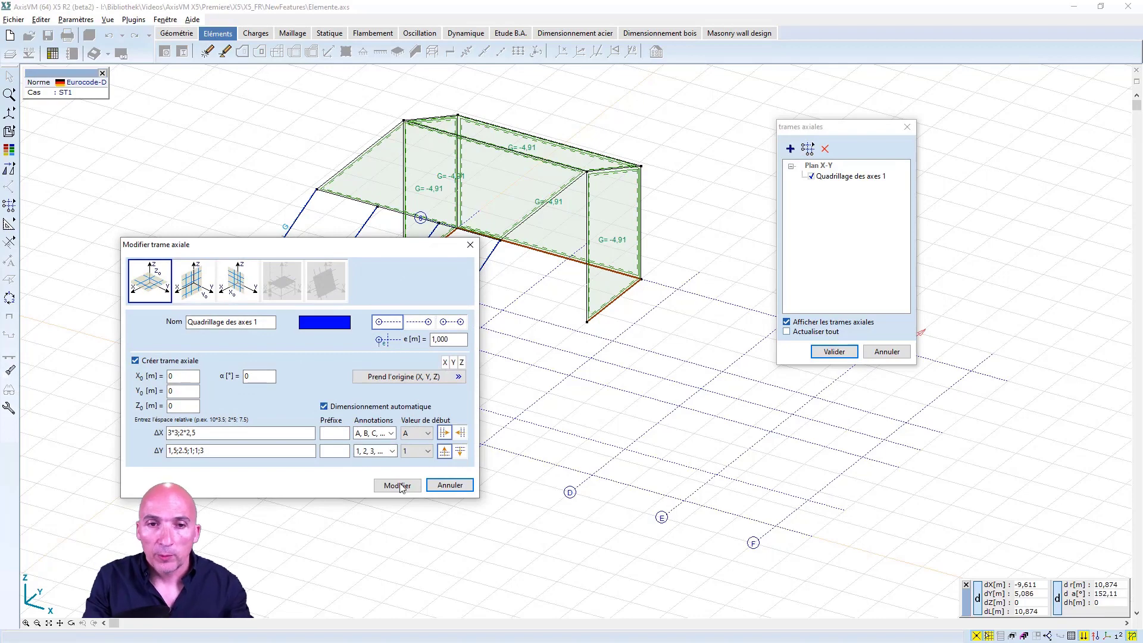
pyautogui.click(400, 485)
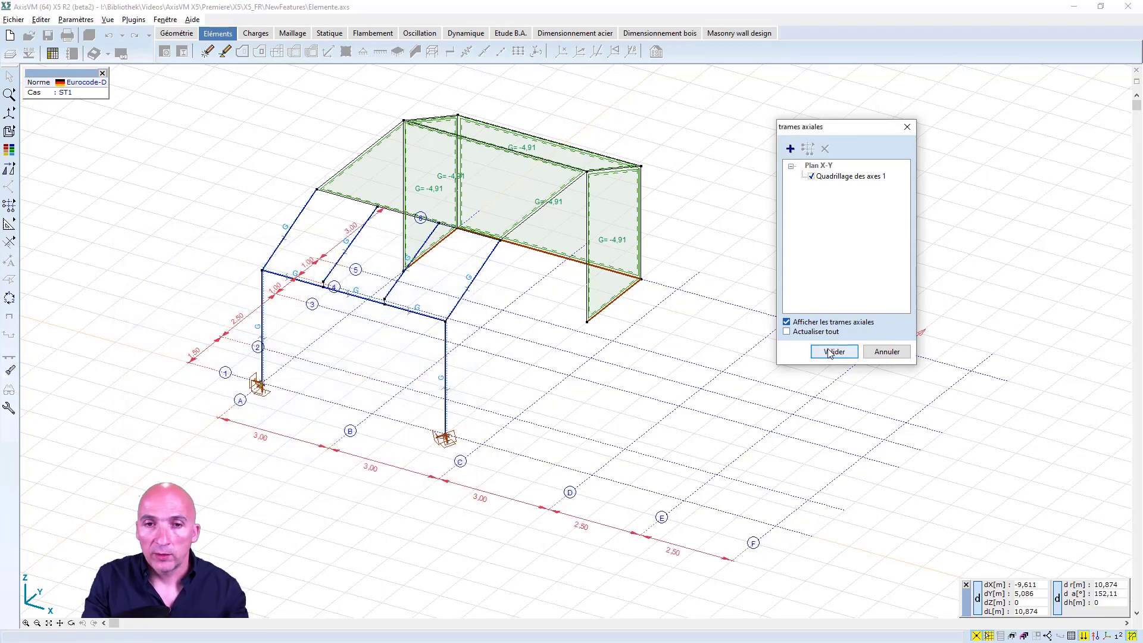
pyautogui.click(832, 352)
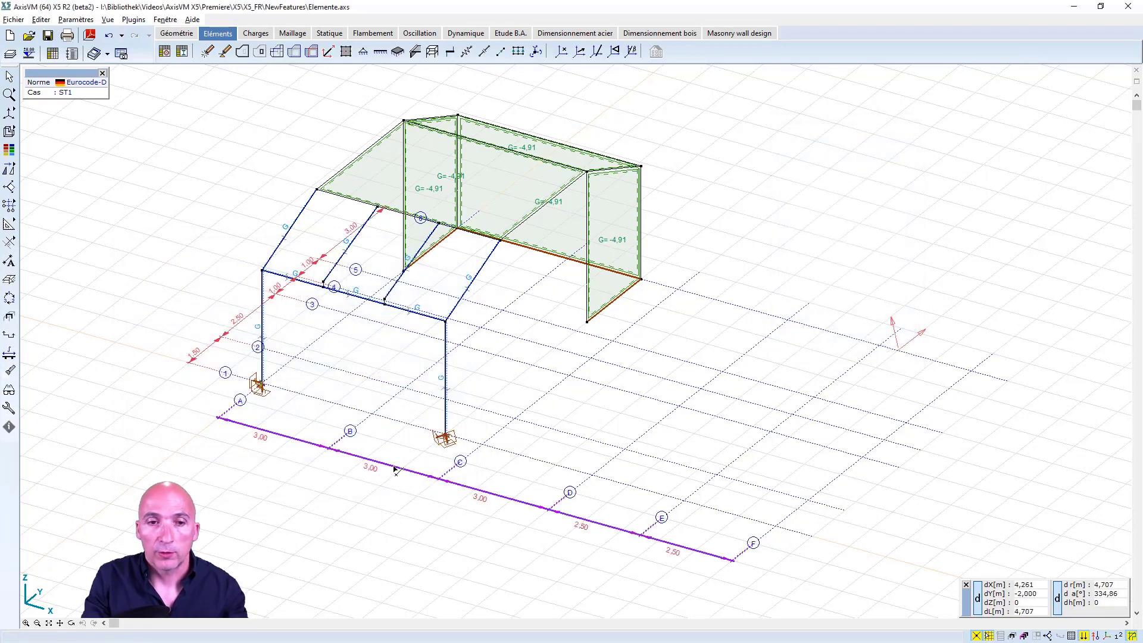
# - Hide the axis grid "Quadrillage des axes 1" in the model
pyautogui.moveTo(9, 206)
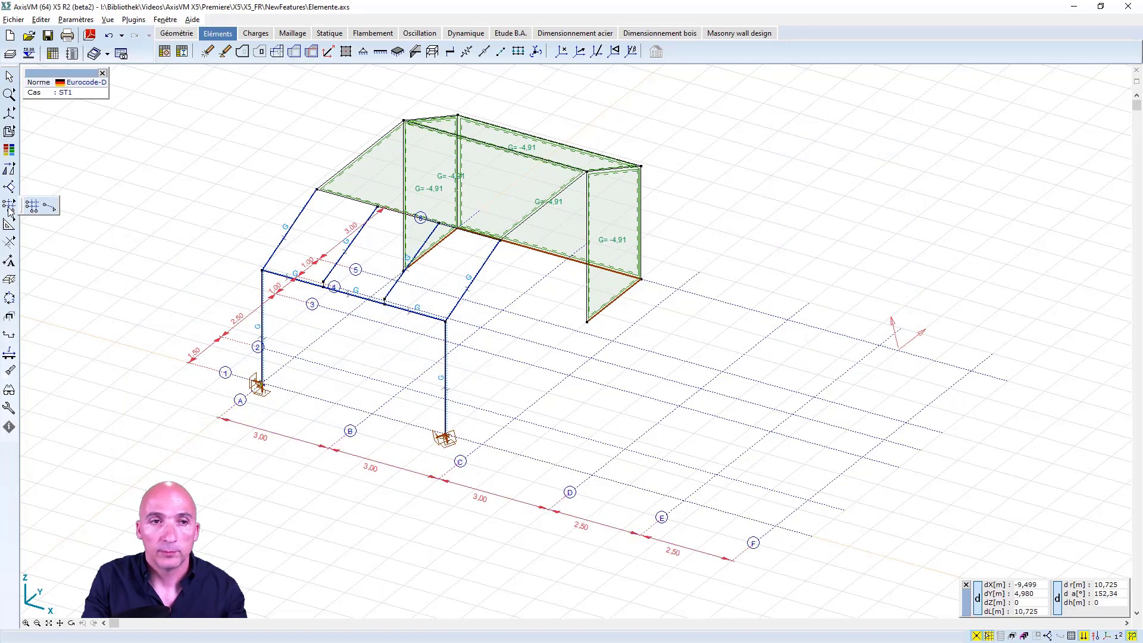
pyautogui.click(31, 206)
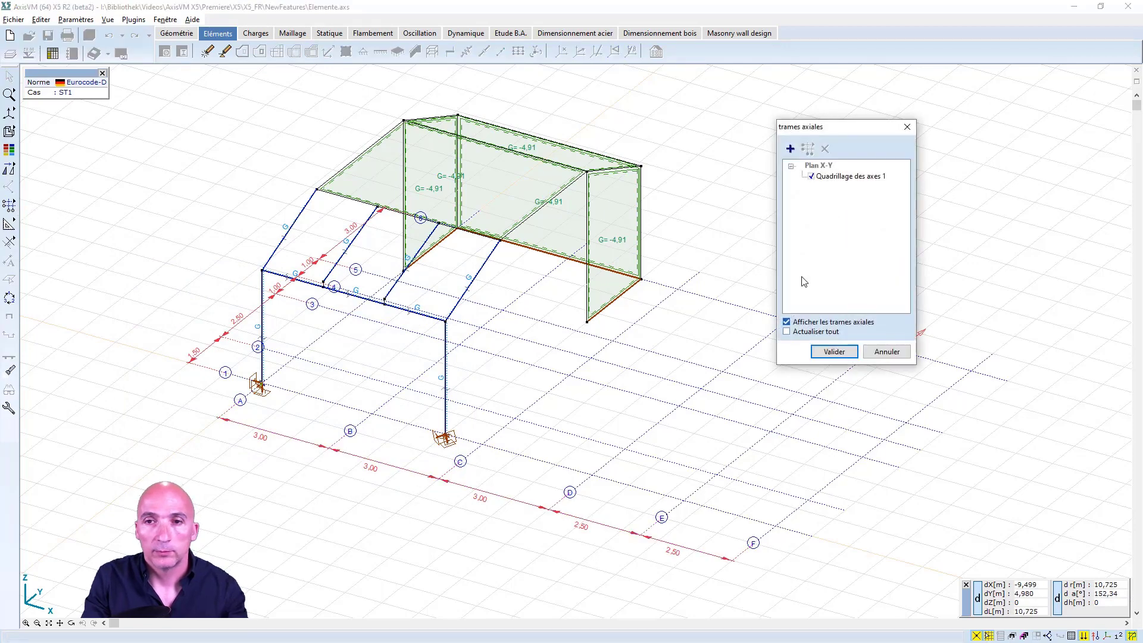
pyautogui.click(812, 177)
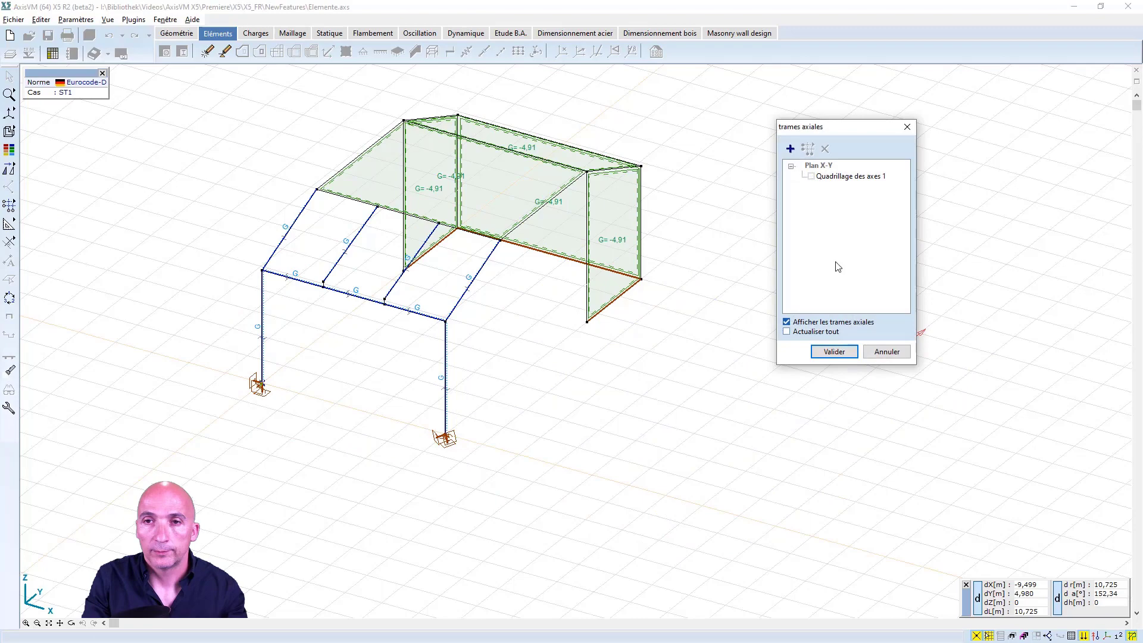
pyautogui.click(834, 351)
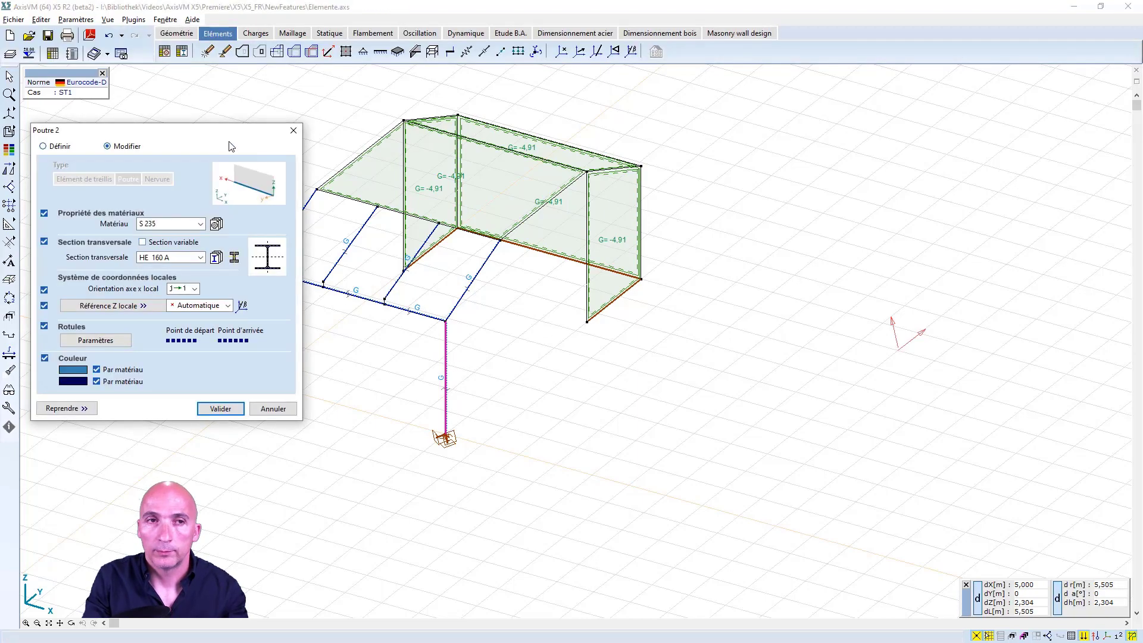
# - Browse the column's material library by concrete, steel, timber, aluminium, masonry, other and all materials, leaving its material as is
pyautogui.click(217, 224)
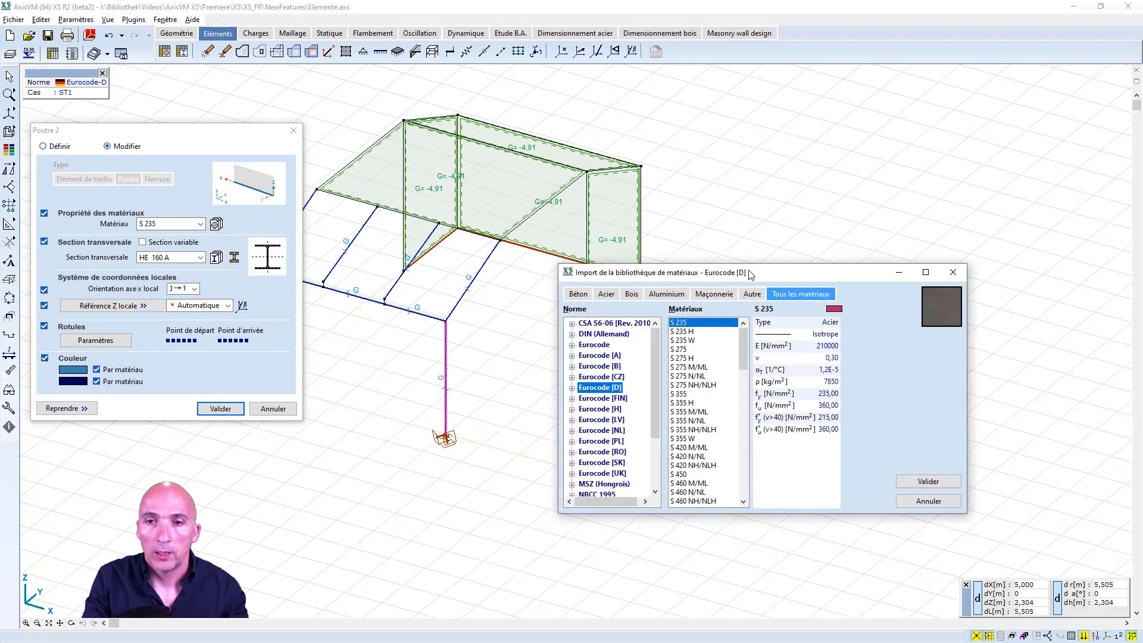
pyautogui.moveTo(750, 272); pyautogui.dragTo(707, 220)
pyautogui.click(542, 241)
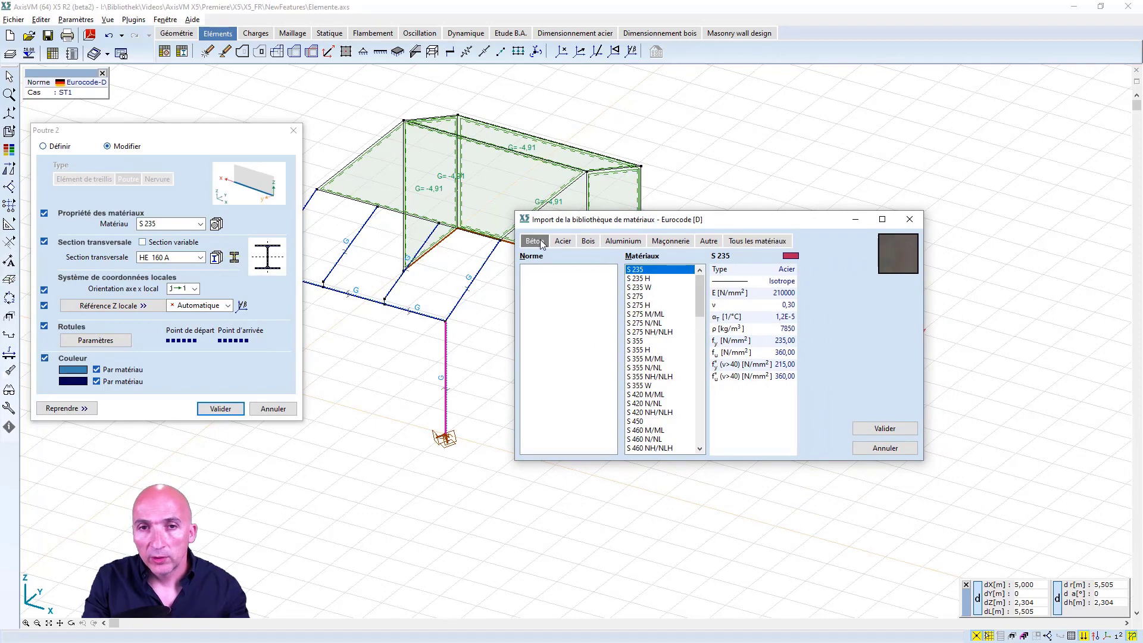
pyautogui.click(565, 241)
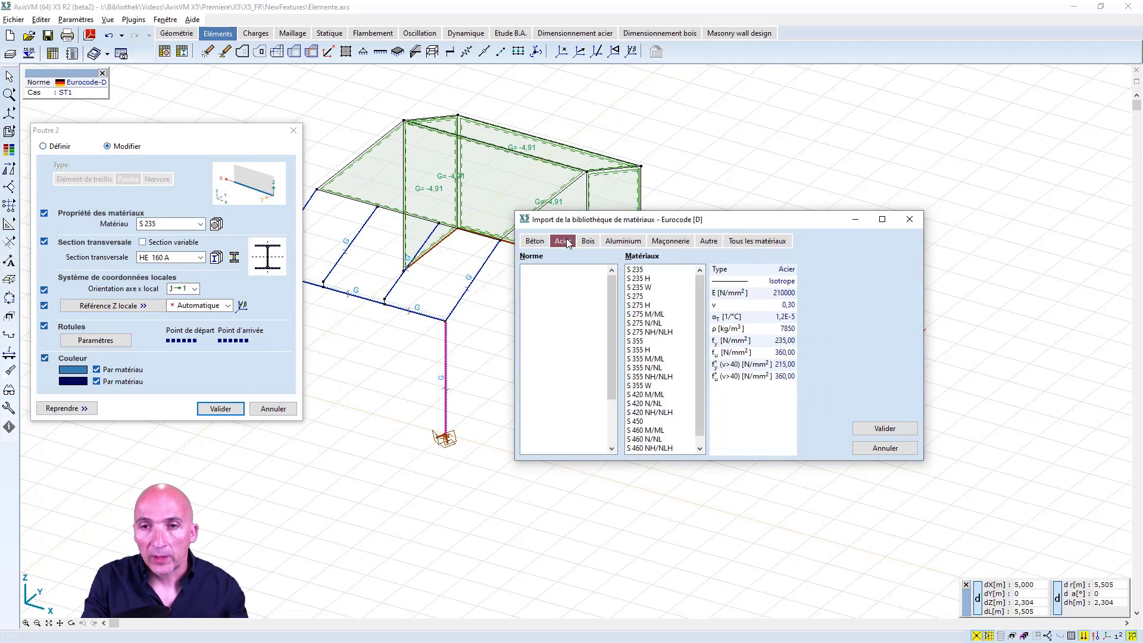
pyautogui.click(592, 242)
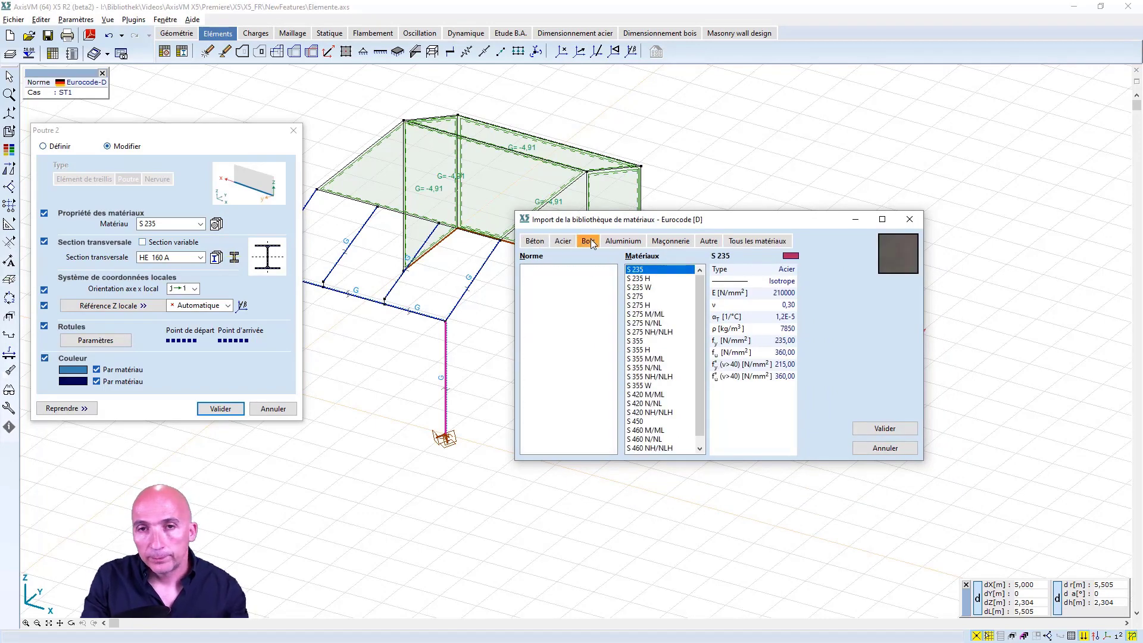
pyautogui.click(625, 242)
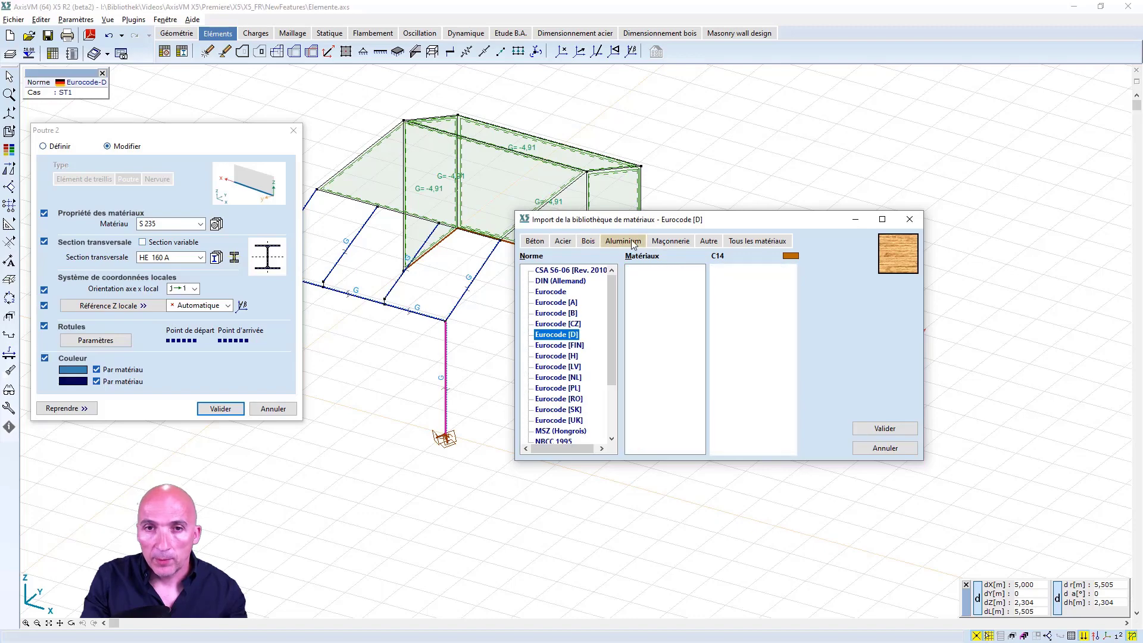
pyautogui.click(666, 245)
pyautogui.click(709, 242)
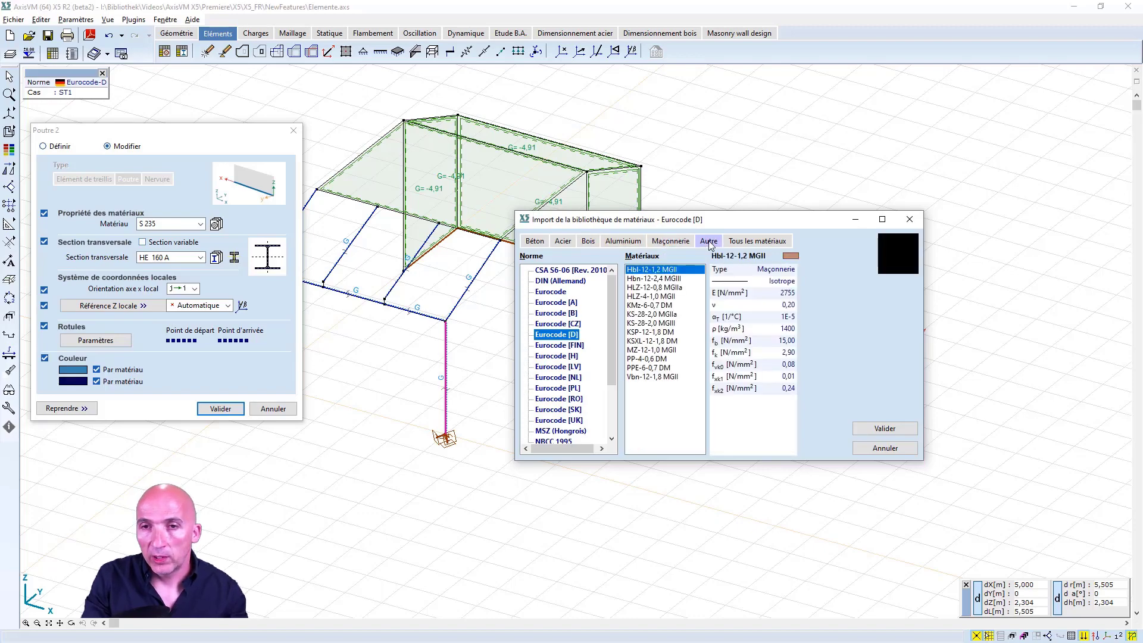
pyautogui.click(757, 244)
pyautogui.click(885, 448)
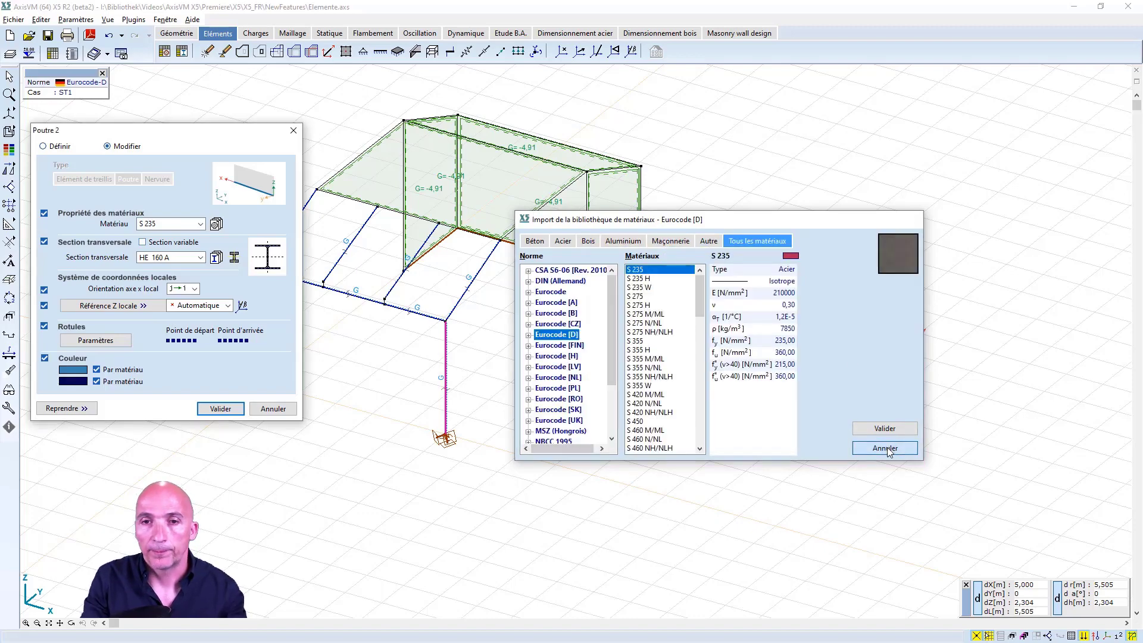
# - Set the column's start-point hinge to a spring rotation about y and view the "Rigide" characteristic in the spring library
pyautogui.click(95, 340)
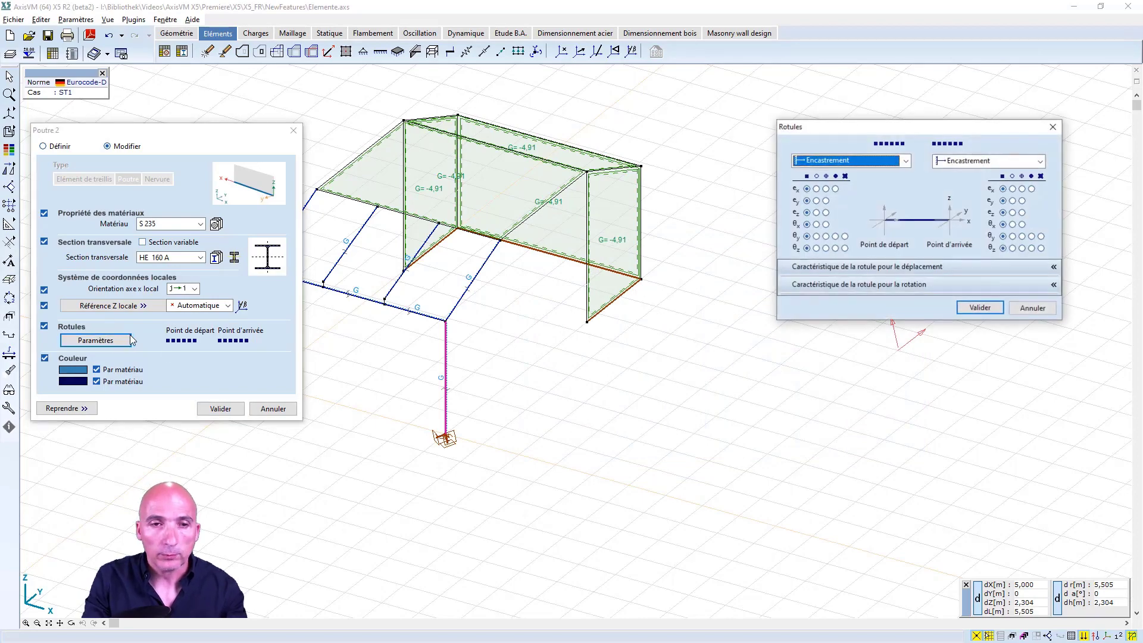
pyautogui.click(1037, 266)
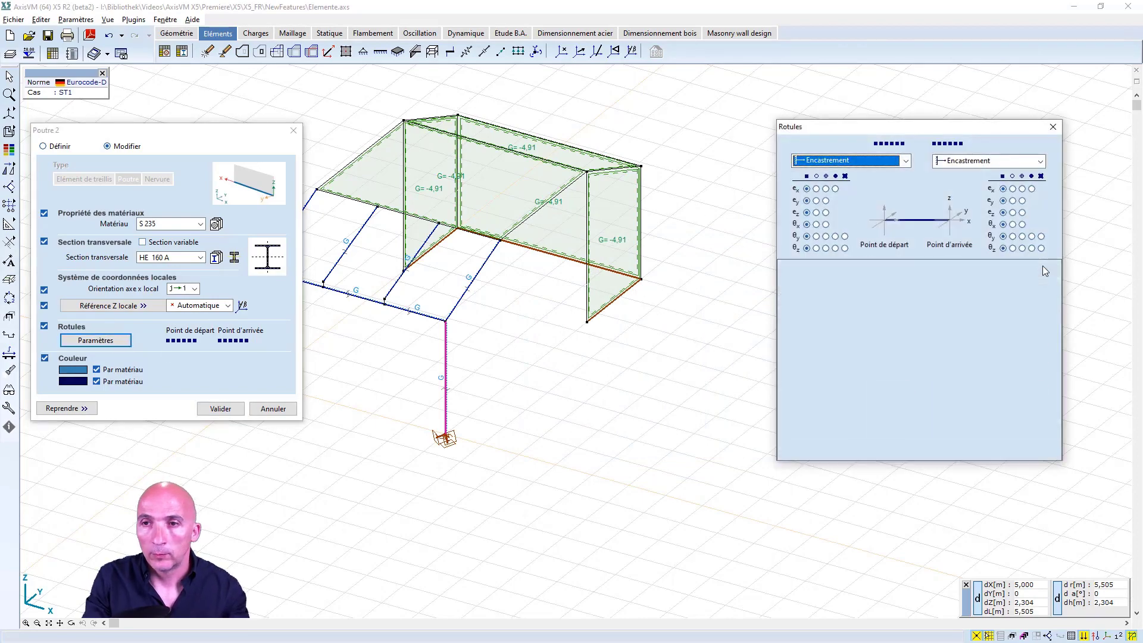
pyautogui.click(835, 236)
pyautogui.click(883, 367)
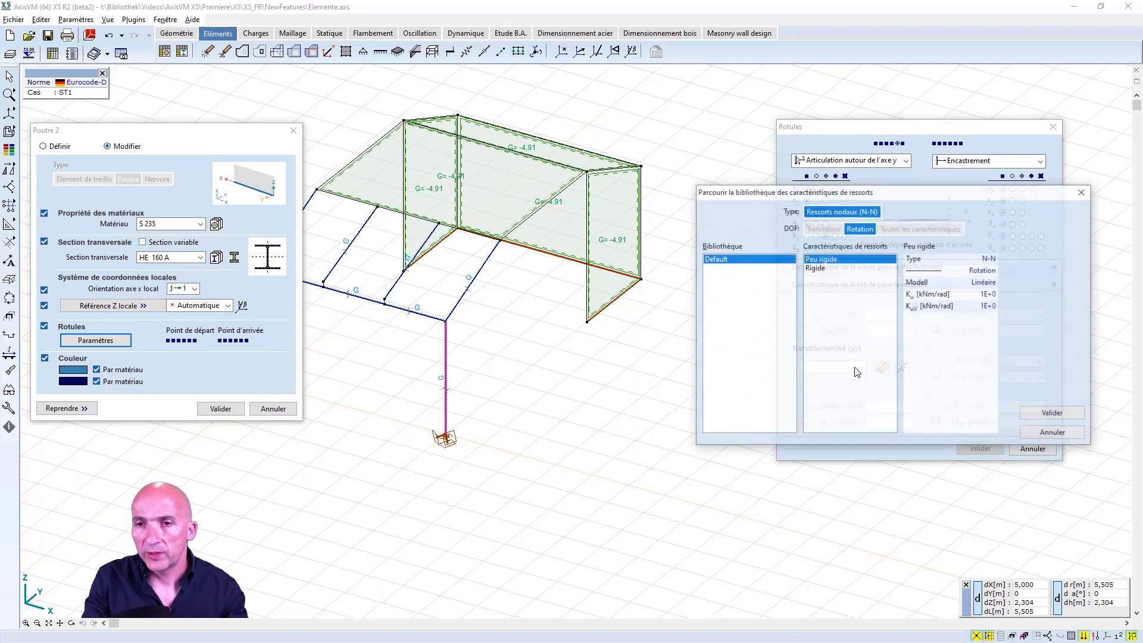
pyautogui.click(815, 268)
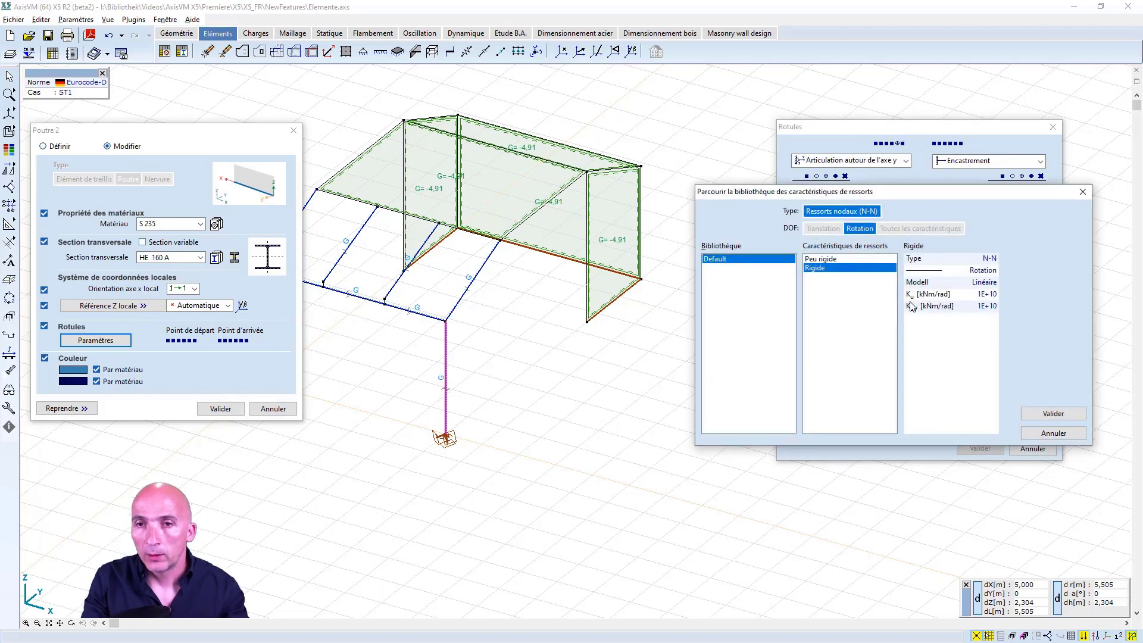
pyautogui.click(1053, 432)
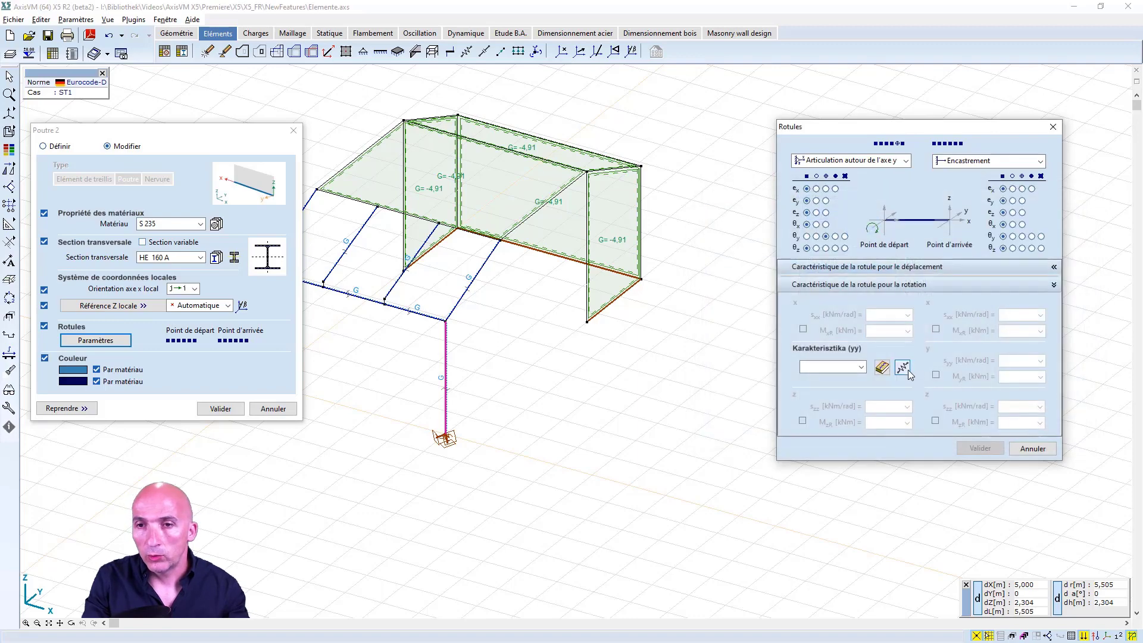
# - Define a nonlinear rotational spring characteristic named A with tangent stiffness 1E5 kNm/rad, MyT 500 kNm and MyC 200 kNm
pyautogui.click(903, 367)
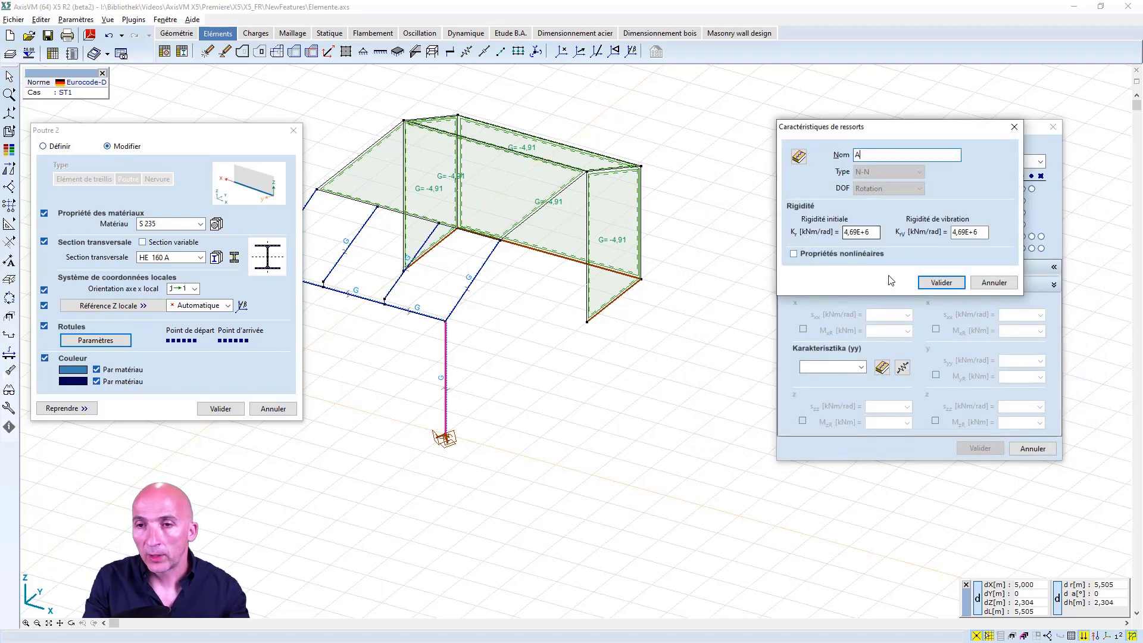
pyautogui.click(795, 254)
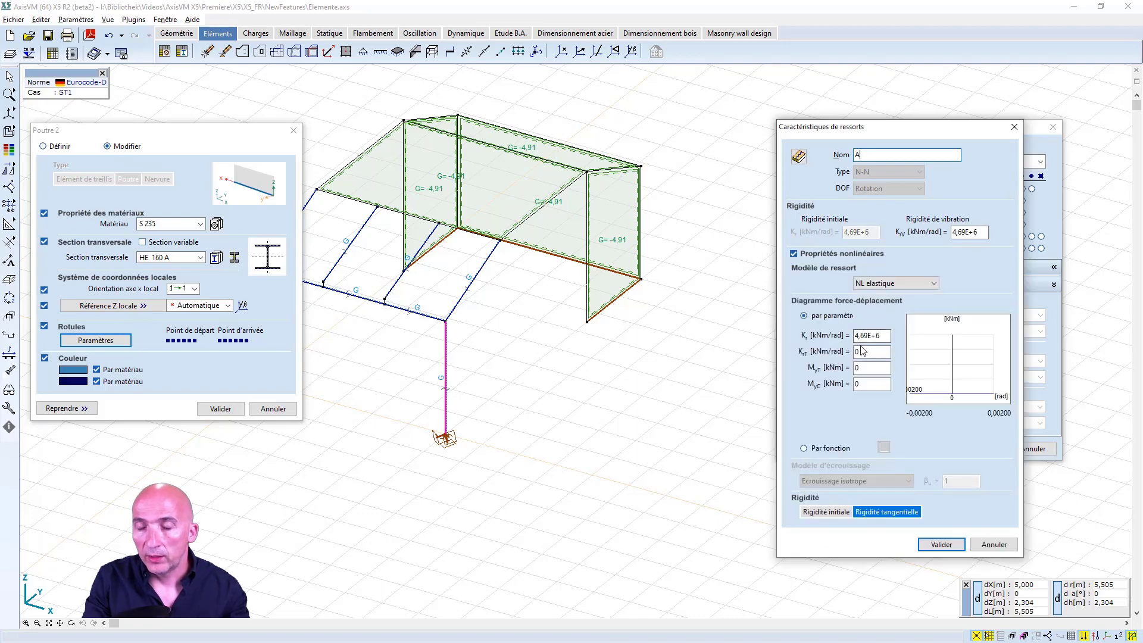
pyautogui.click(863, 352)
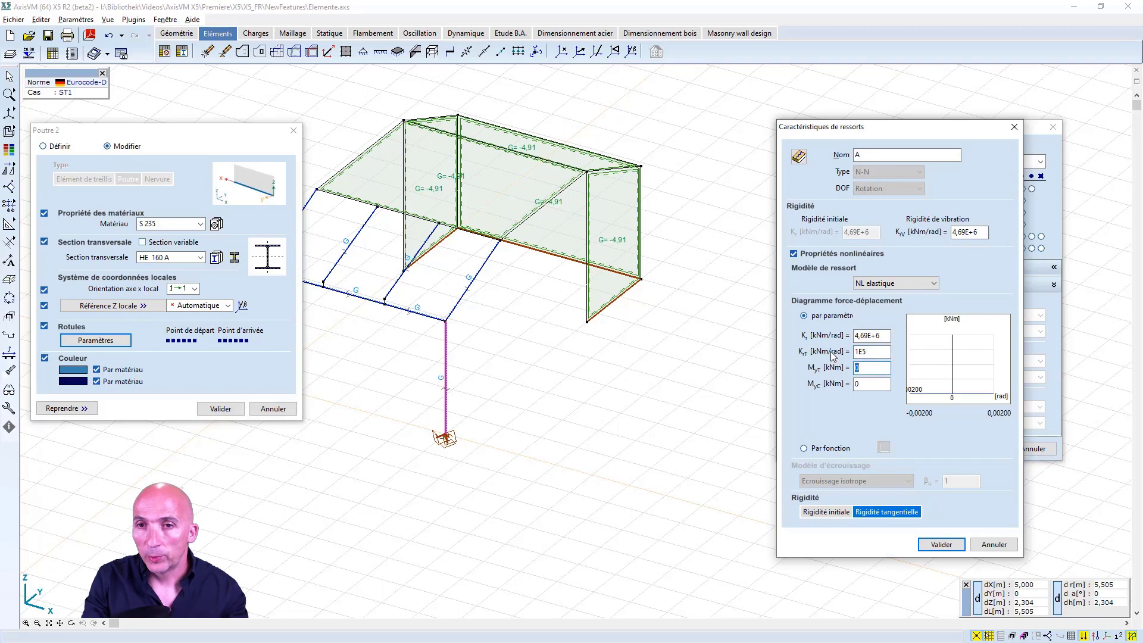
pyautogui.write('500')
pyautogui.press('Tab')
pyautogui.write('200')
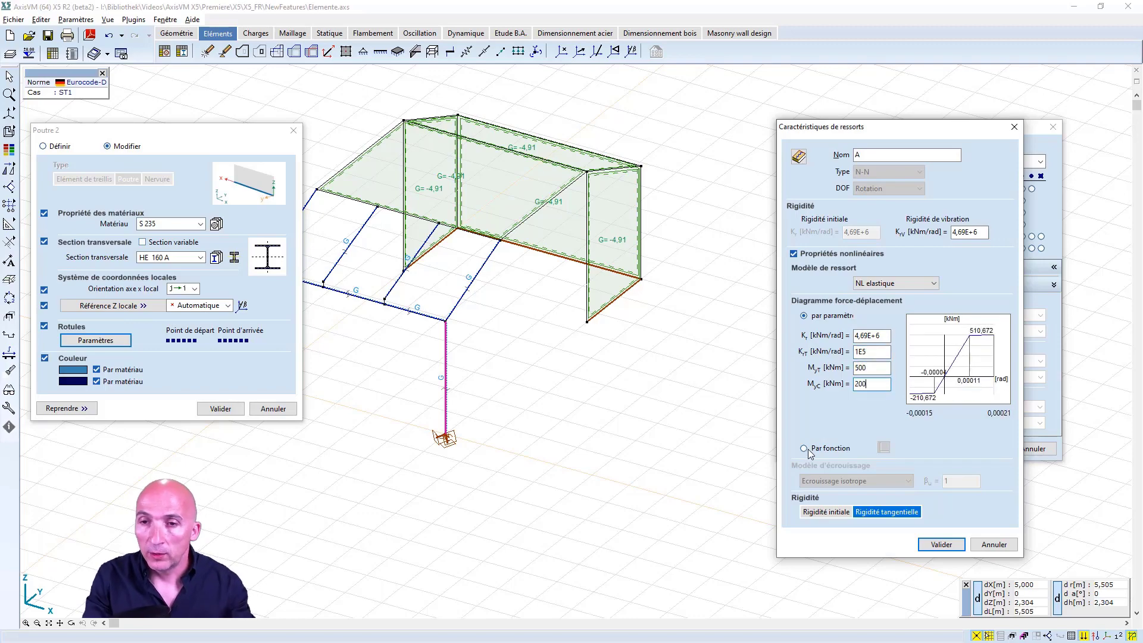
# - Switch the force-displacement diagram to Par fonction, view its point table and curve, and cancel the spring, hinge and beam edits
pyautogui.click(804, 449)
pyautogui.click(884, 447)
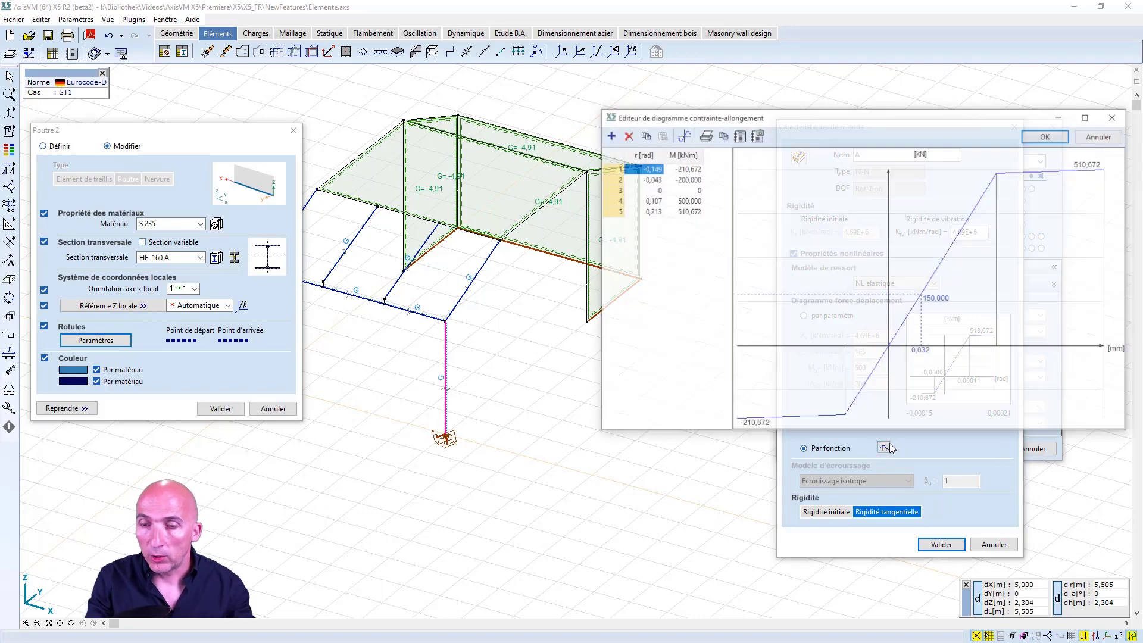
pyautogui.click(1097, 137)
pyautogui.click(1006, 544)
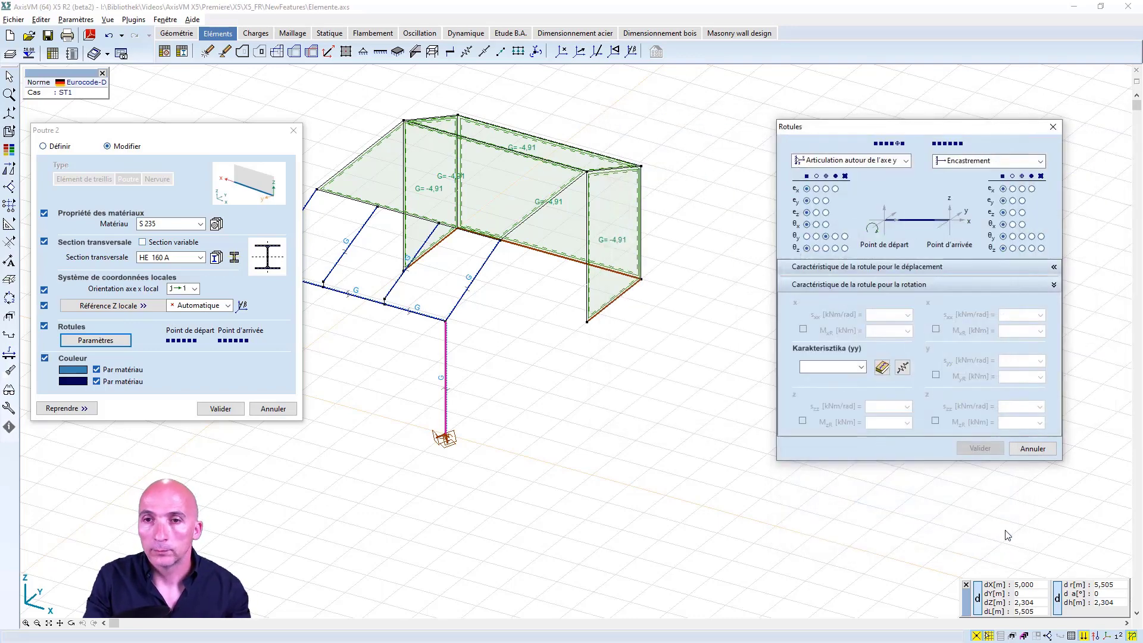
pyautogui.click(1037, 449)
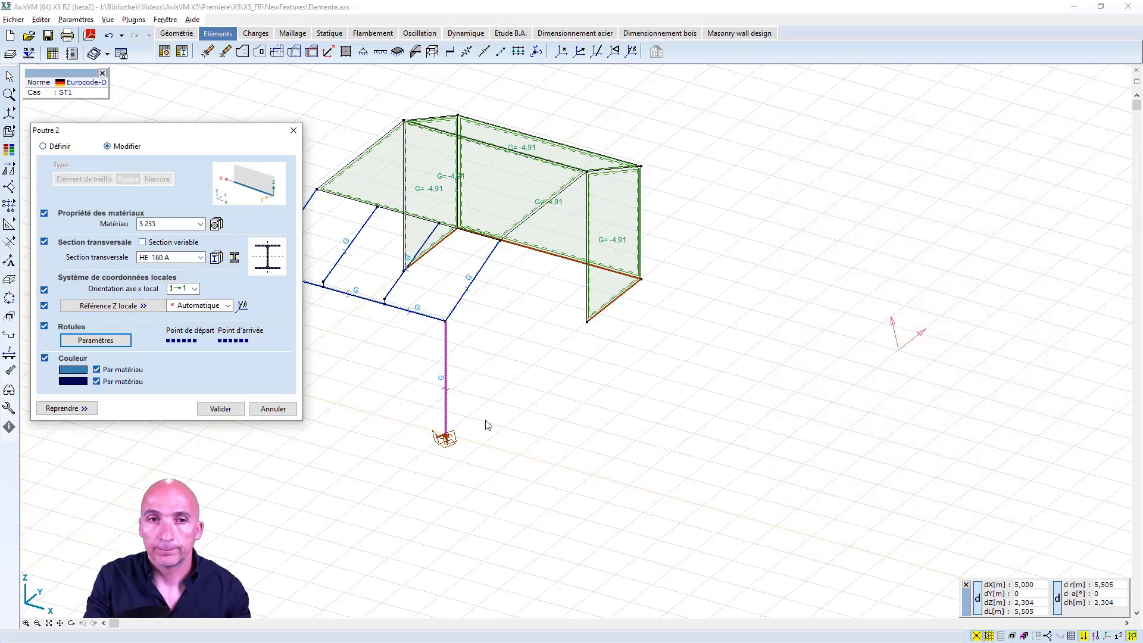
pyautogui.click(274, 409)
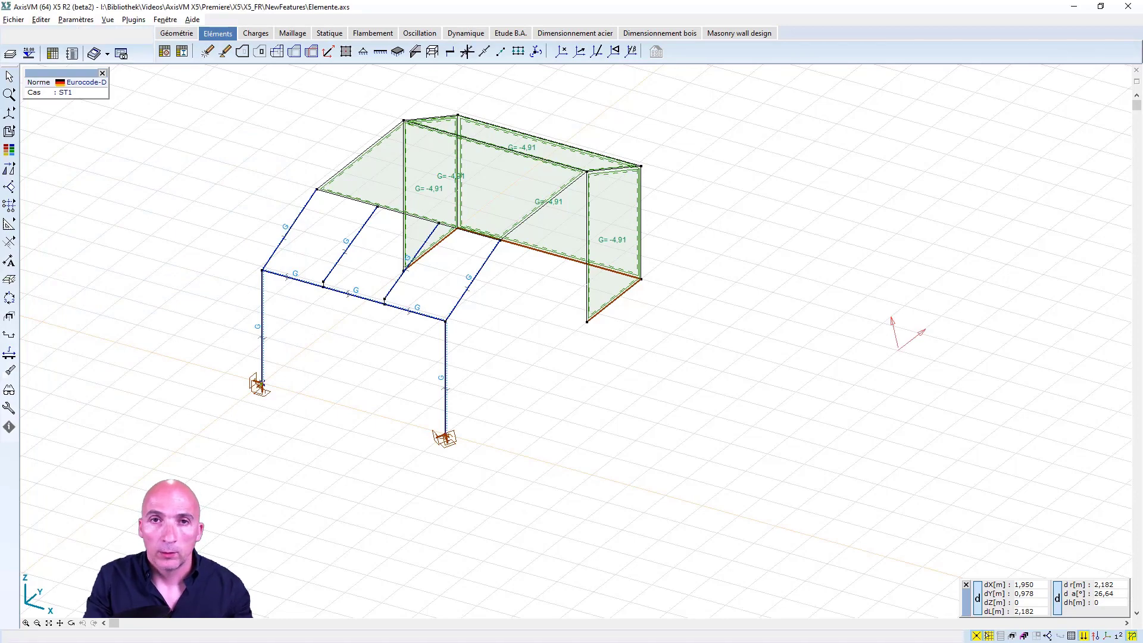
# - Select the short spring link at the eaves beam and view the translational spring library for its KX characteristic
pyautogui.moveTo(357, 331); pyautogui.dragTo(396, 296)
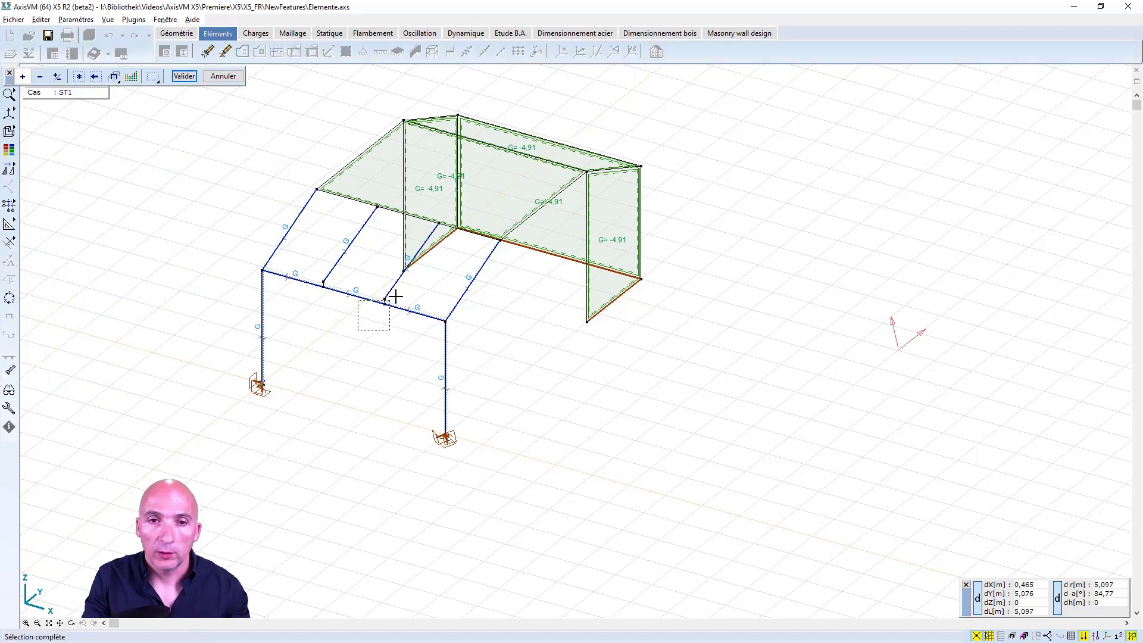
pyautogui.click(180, 74)
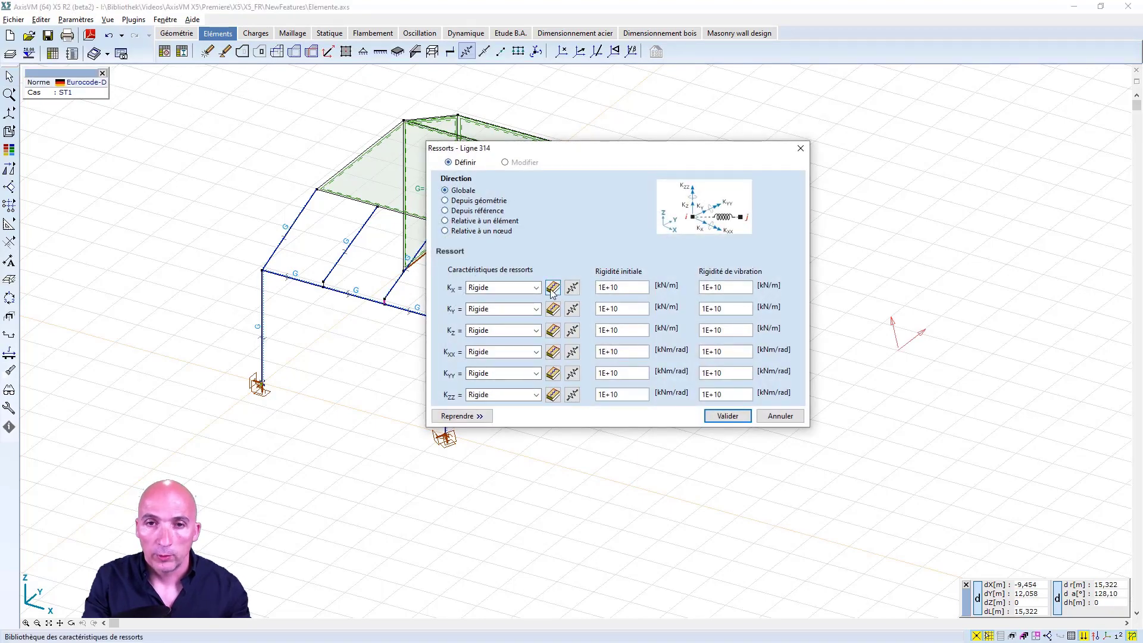
pyautogui.click(553, 289)
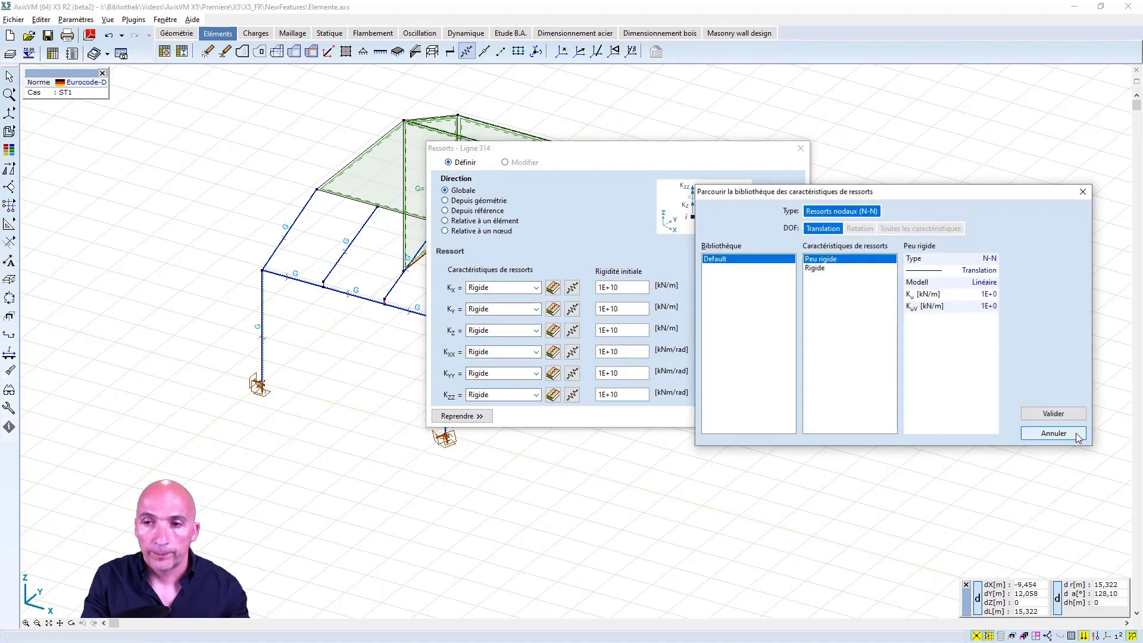
pyautogui.click(1053, 433)
# - Try enabling nonlinear properties for the link's KX characteristic "Rigide" and discard the spring definition
pyautogui.click(573, 288)
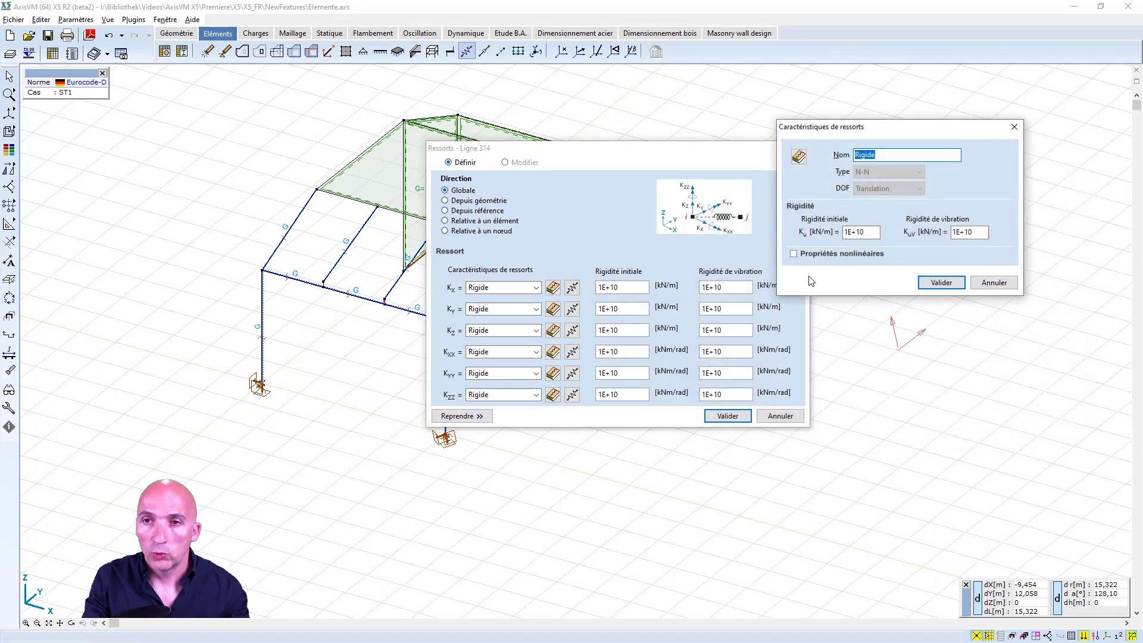
pyautogui.click(794, 255)
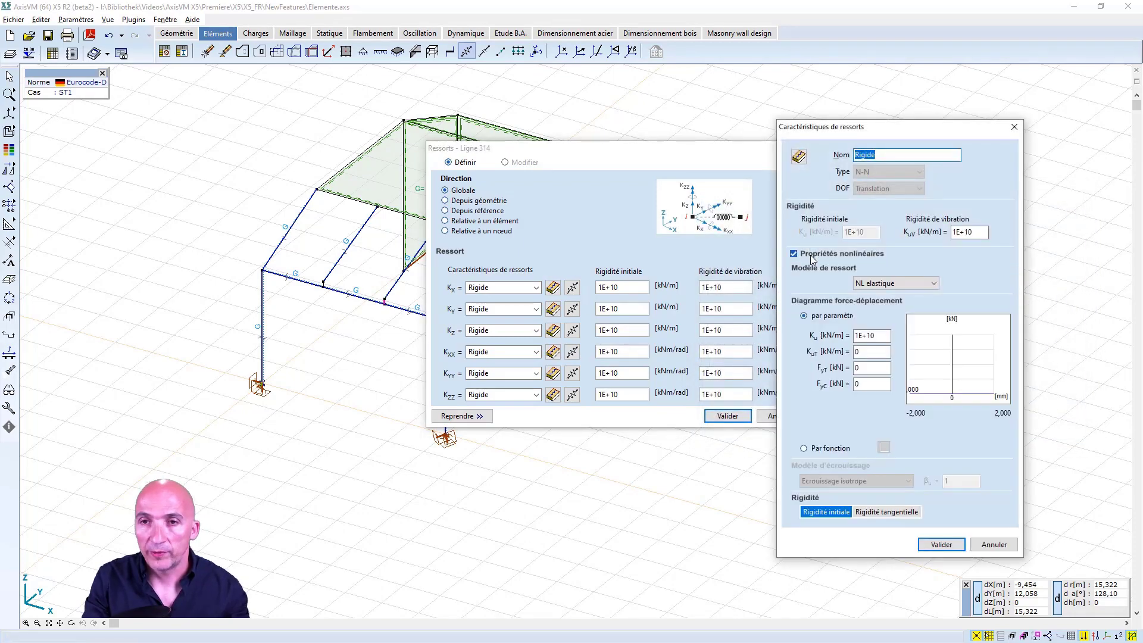
pyautogui.click(993, 545)
pyautogui.click(781, 416)
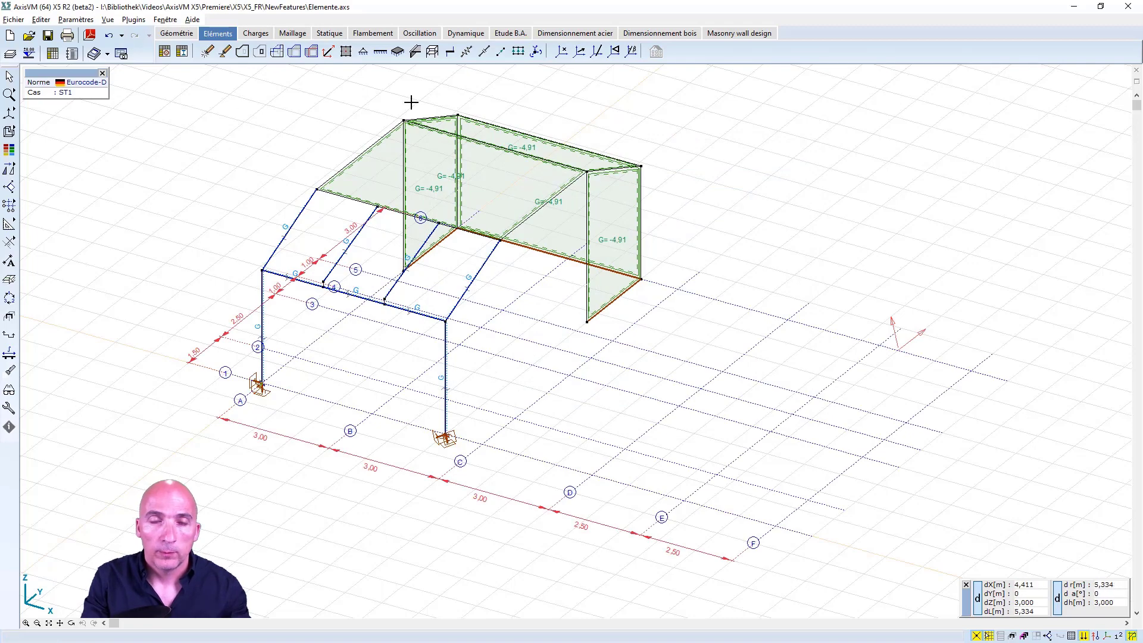
# - Modify the support under the column at axis C, setting its local x reference to R1 and its local Z reference to the other reference vector
pyautogui.click(364, 51)
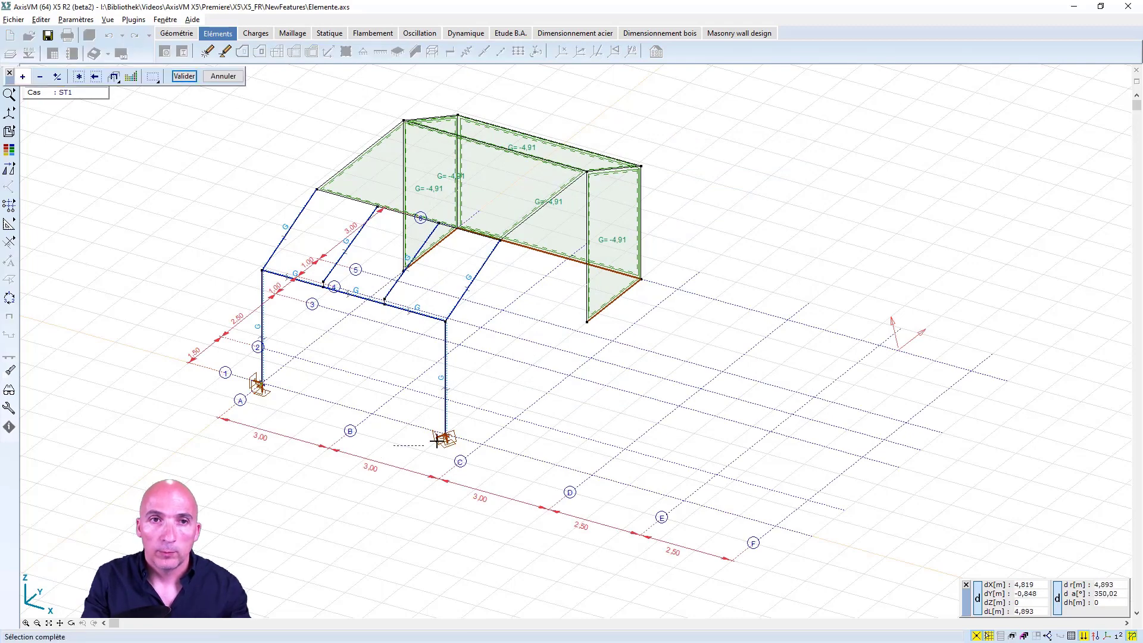
pyautogui.moveTo(437, 441); pyautogui.dragTo(484, 406)
pyautogui.click(184, 76)
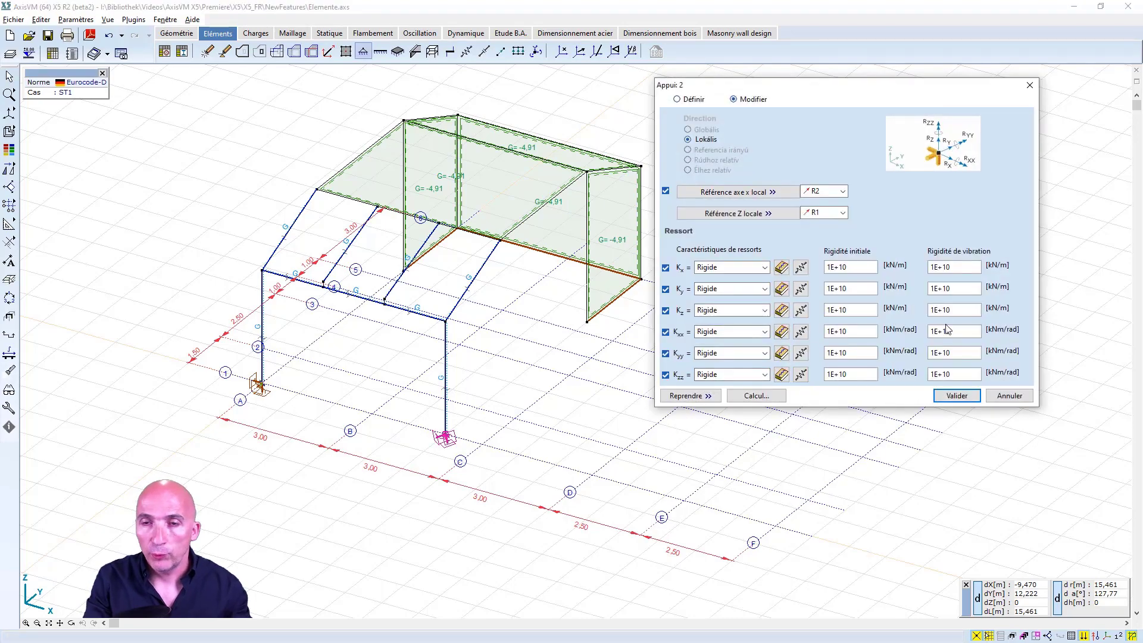
pyautogui.click(772, 192)
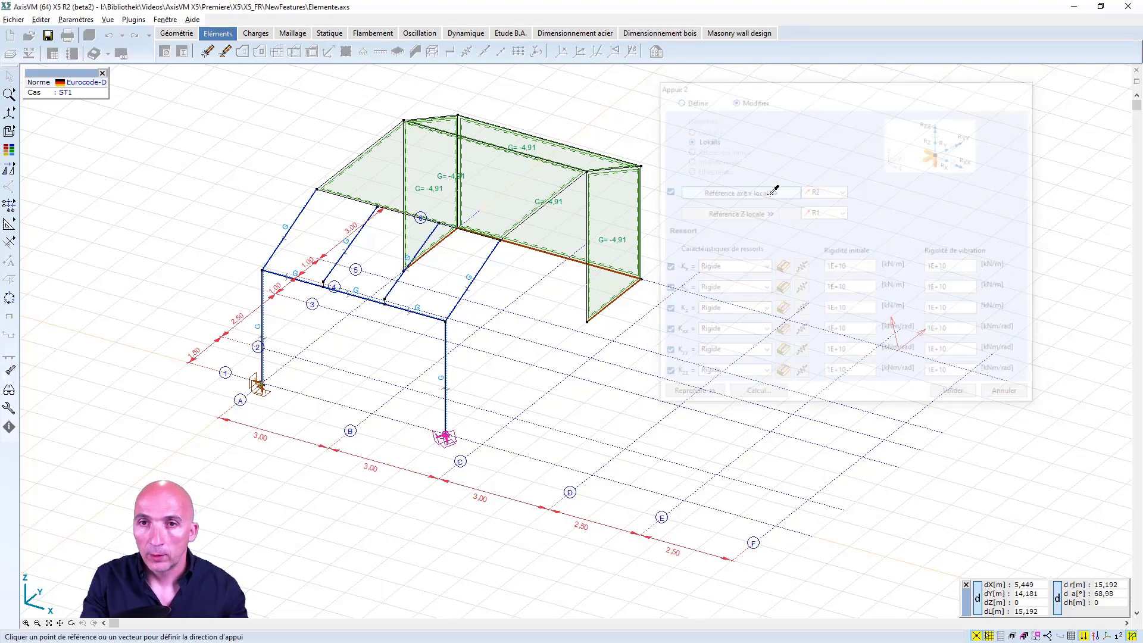
pyautogui.click(915, 336)
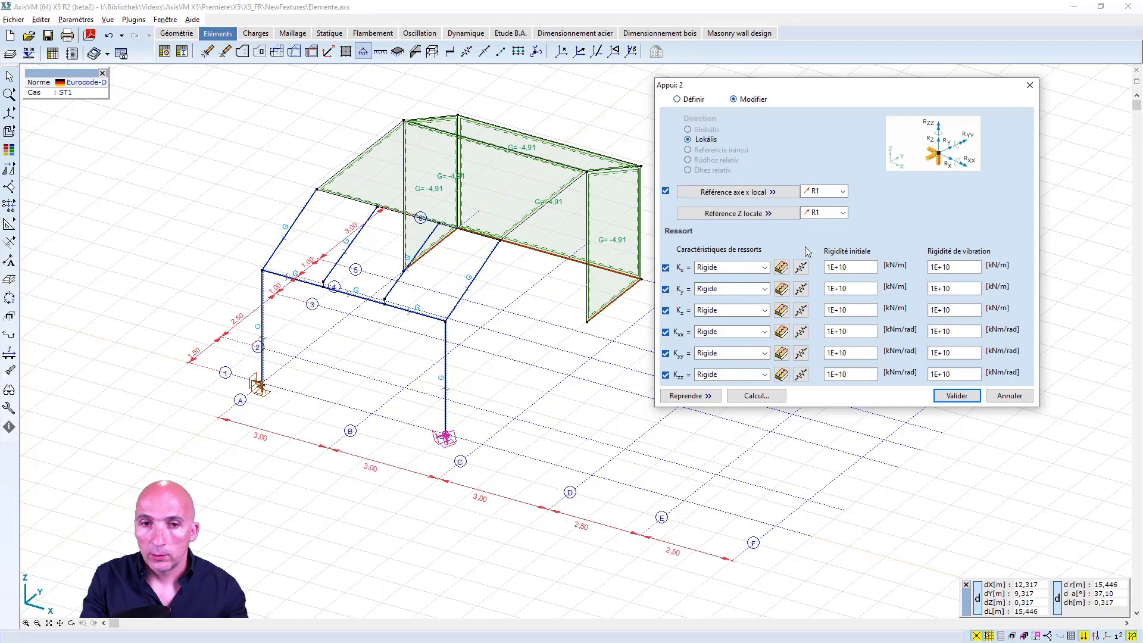
pyautogui.click(771, 213)
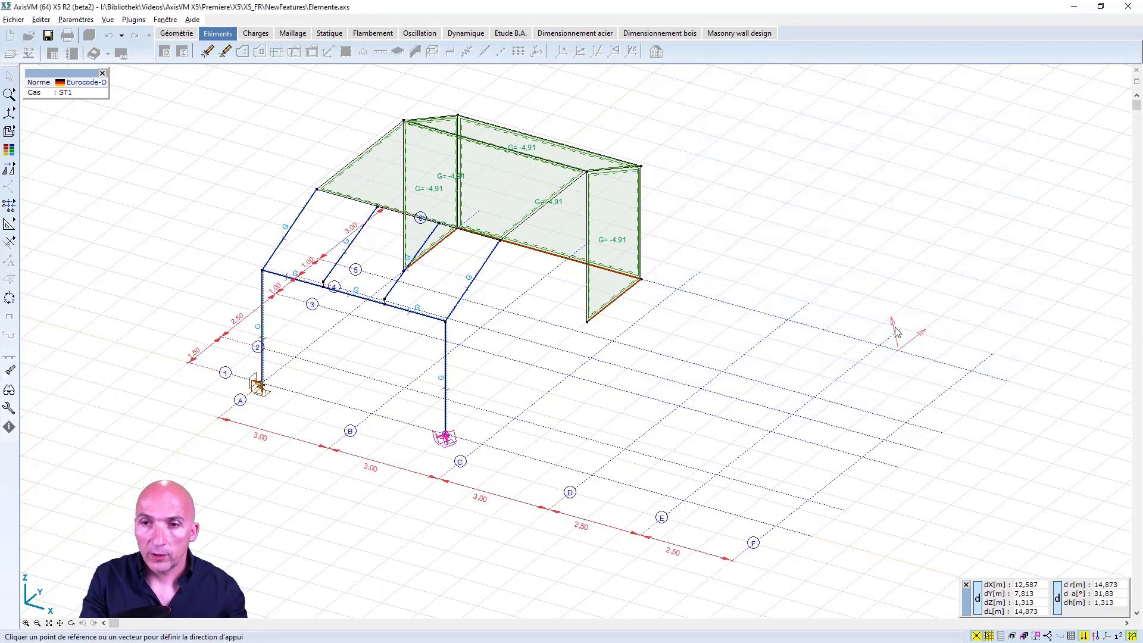
pyautogui.click(897, 331)
pyautogui.click(953, 395)
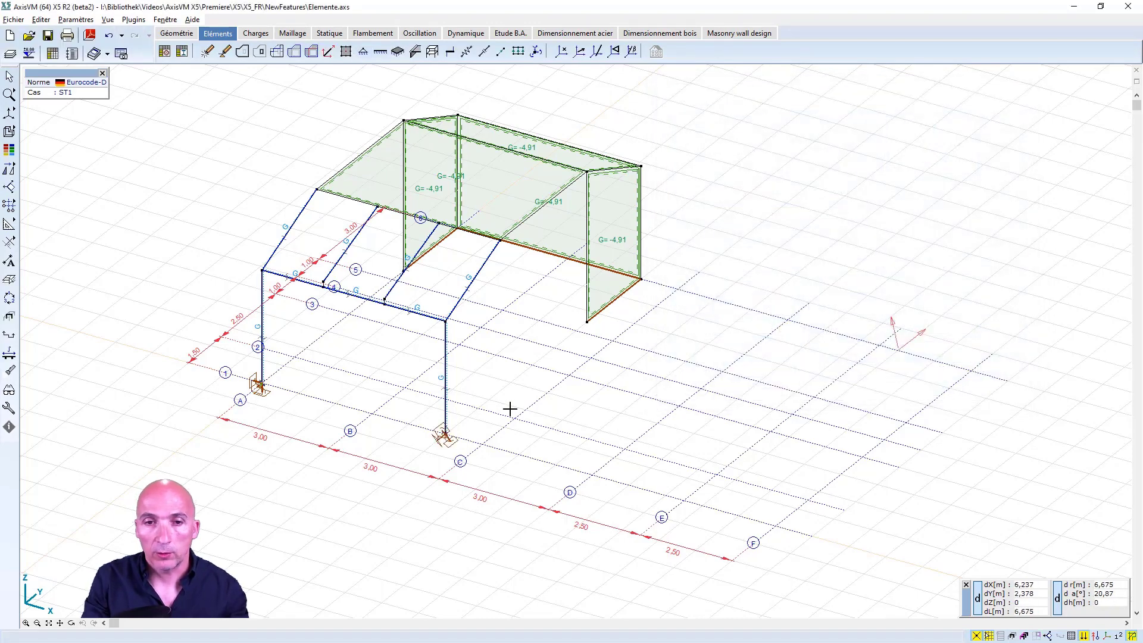
# - Open the stiffness reduction settings for response spectrum analysis and restore all factors to their default values
pyautogui.click(76, 20)
pyautogui.click(108, 154)
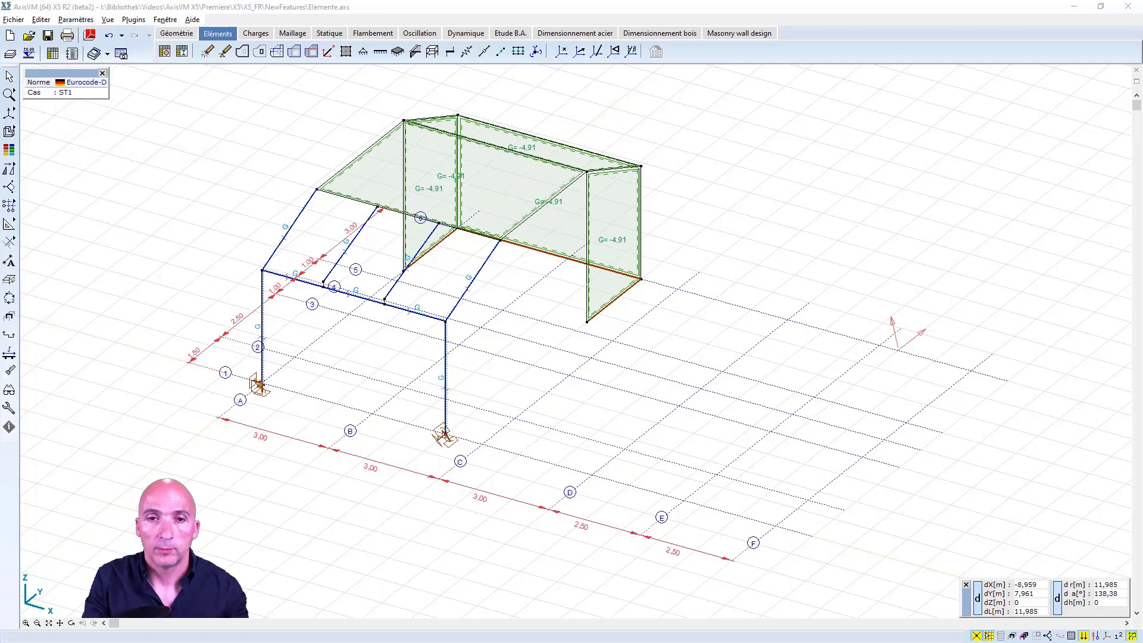
pyautogui.moveTo(331, 170); pyautogui.dragTo(999, 115)
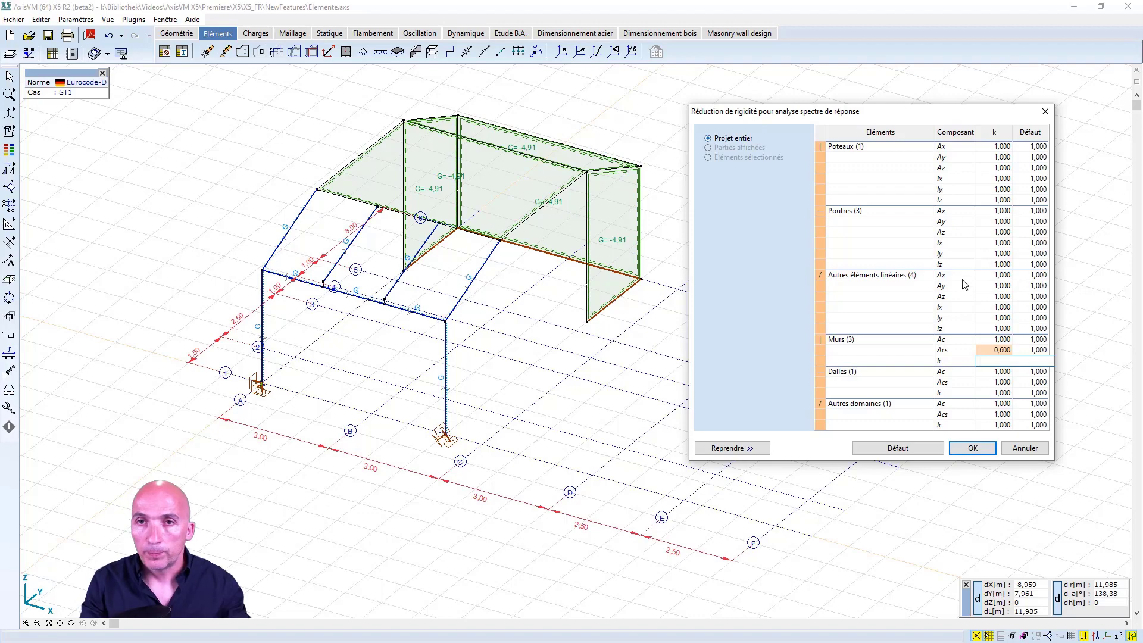
pyautogui.click(909, 449)
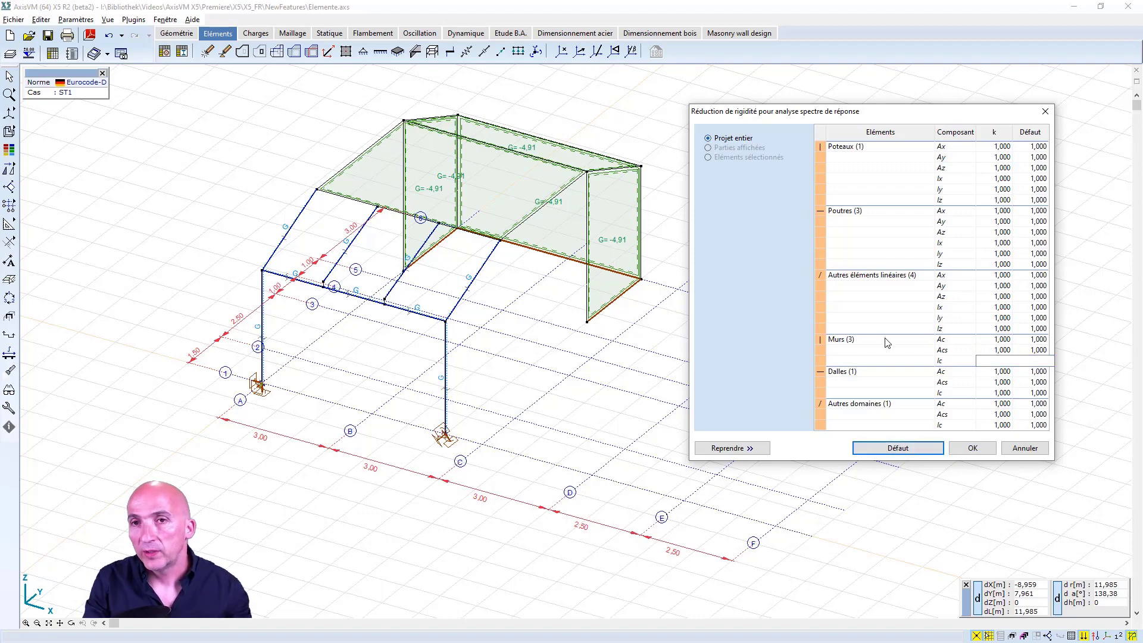
# - Set the Acs stiffness reduction factor of the walls to 0.5 and apply the reduction to the entire project
pyautogui.click(1005, 351)
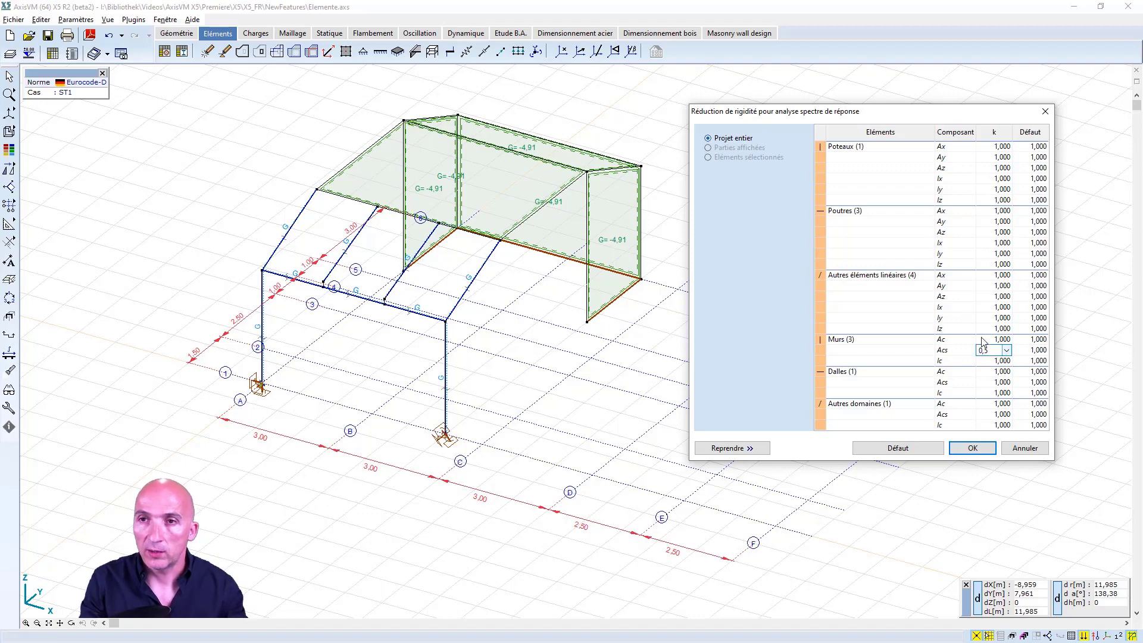
pyautogui.click(1004, 362)
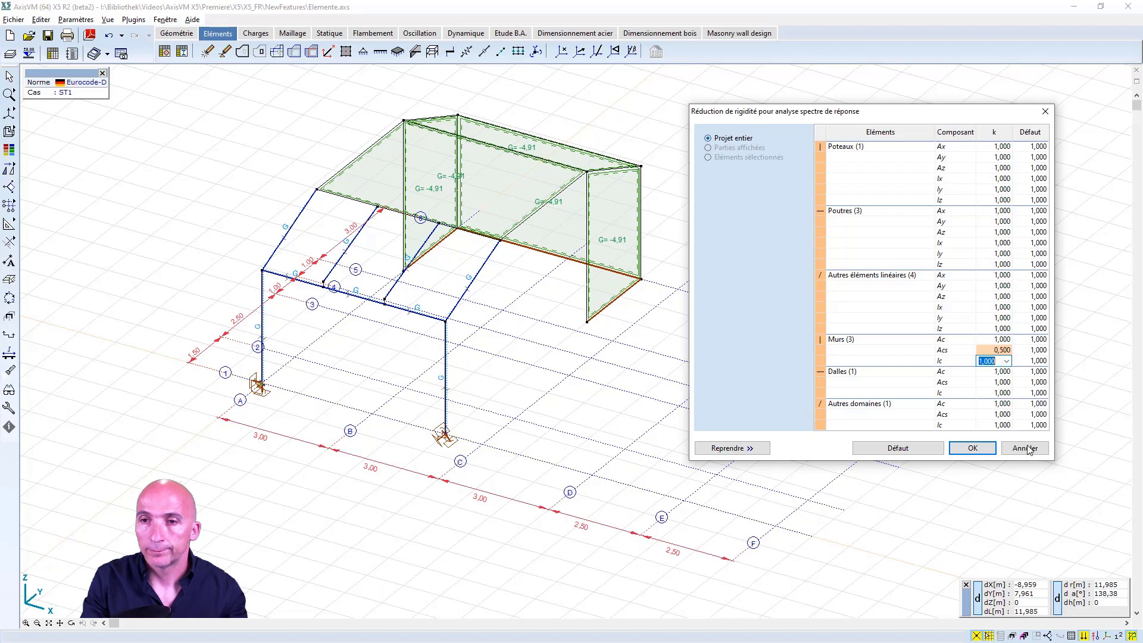
pyautogui.press('Up')
pyautogui.press('Up')
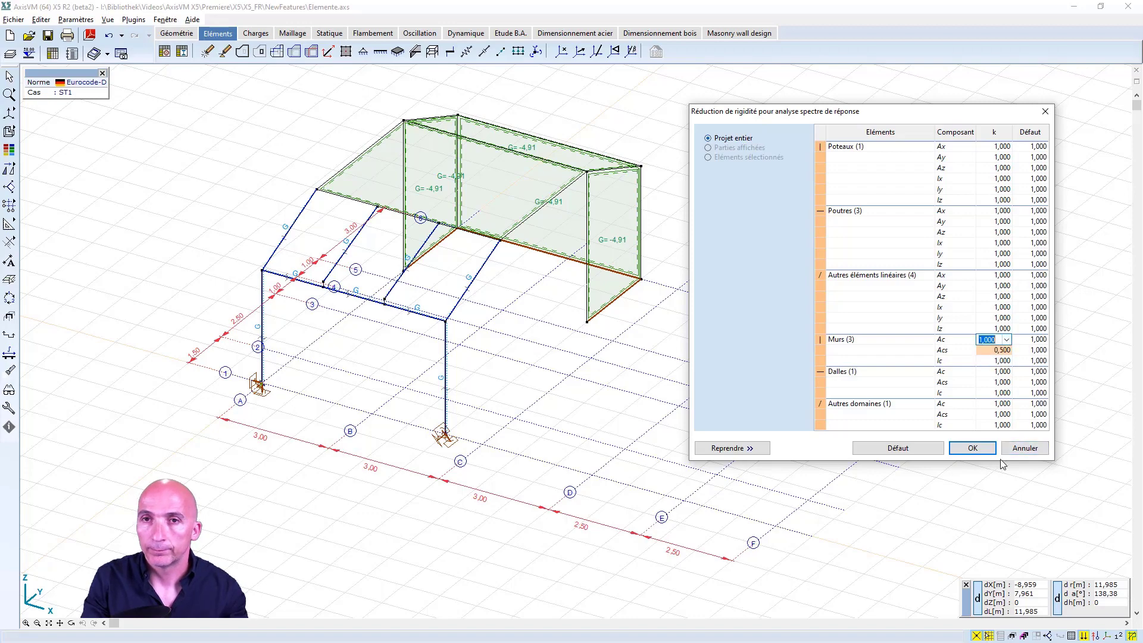
pyautogui.click(972, 448)
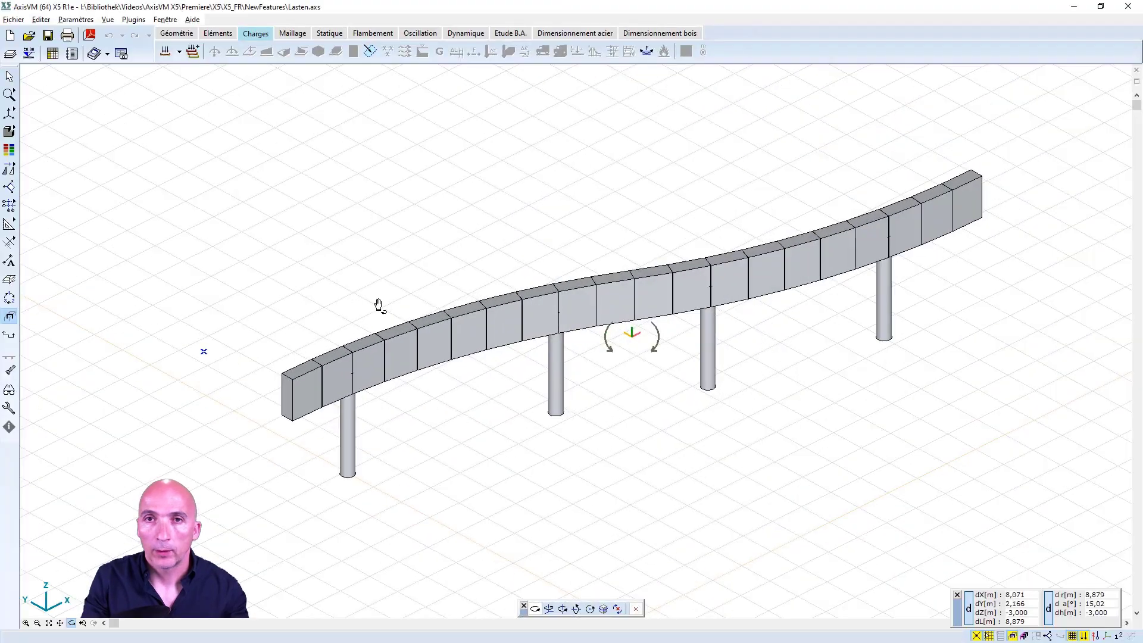
# - Make Q the active load case of the curved bridge model and show the bridge in front view
pyautogui.moveTo(380, 303); pyautogui.dragTo(395, 265)
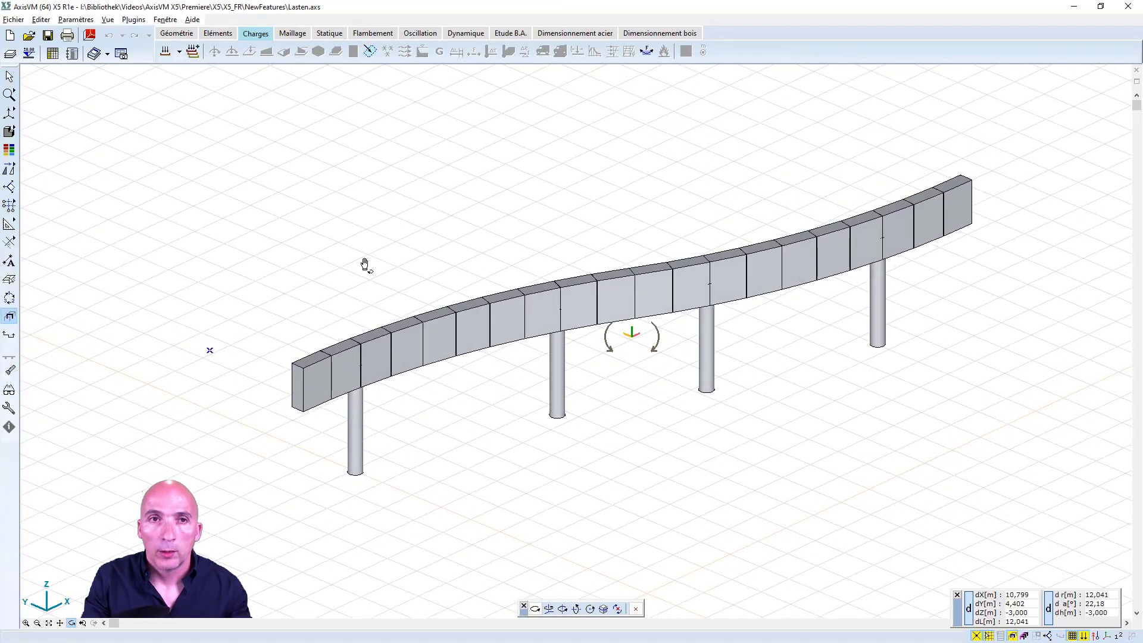
pyautogui.click(180, 52)
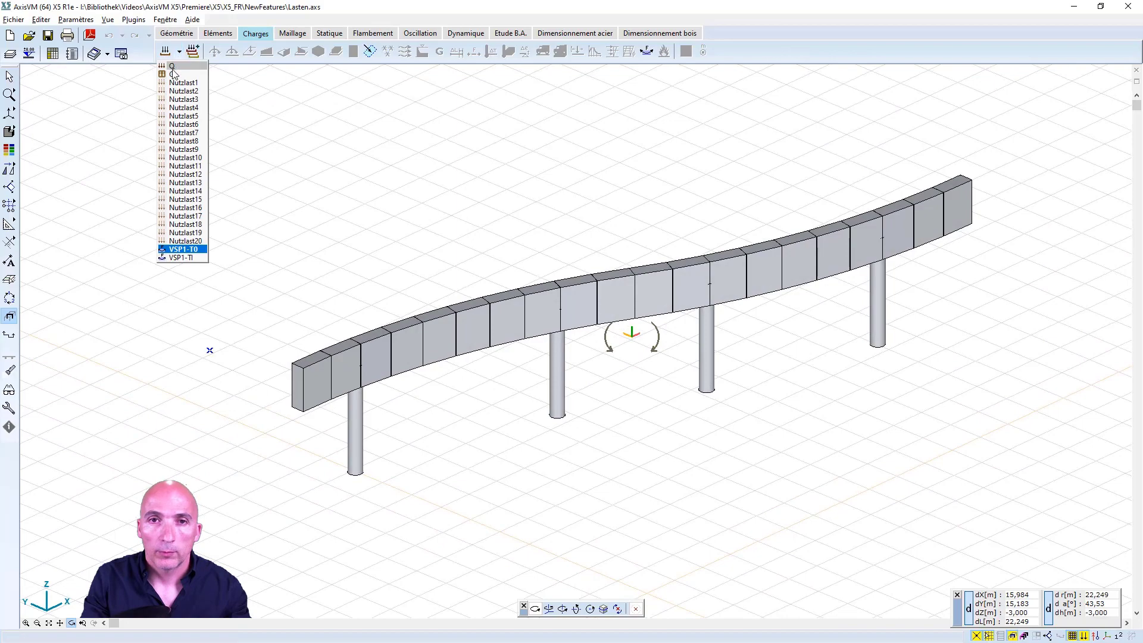
pyautogui.click(173, 66)
pyautogui.rightClick(848, 499)
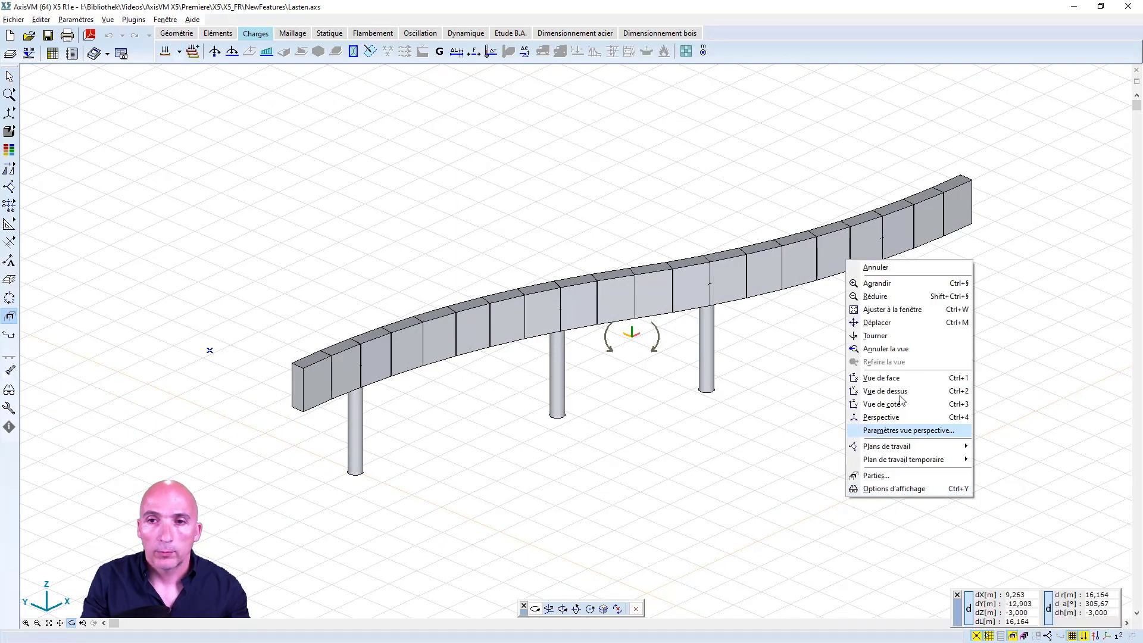
pyautogui.click(895, 376)
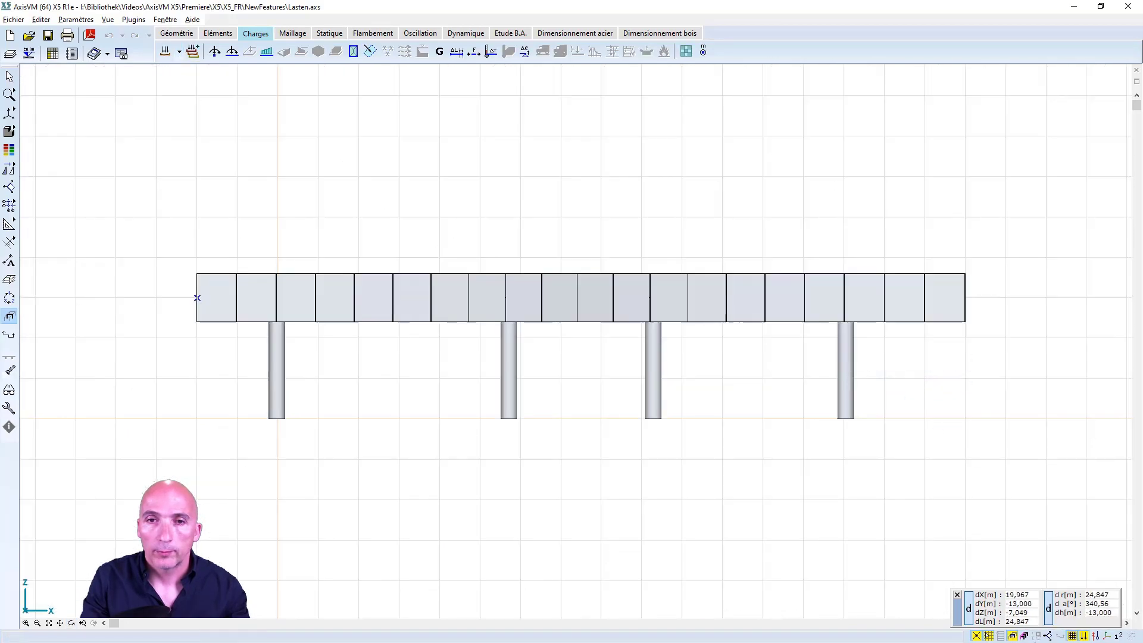
# - Show the bridge as wireframe with its load values labelled, and reselect load case Q
pyautogui.click(31, 132)
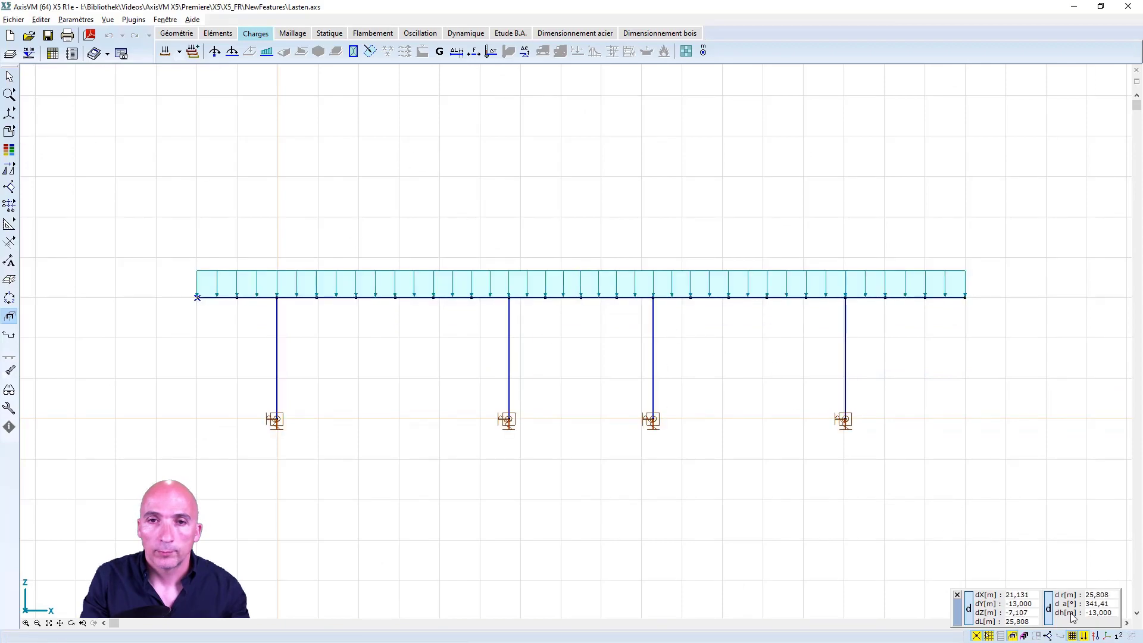
pyautogui.moveTo(1122, 640)
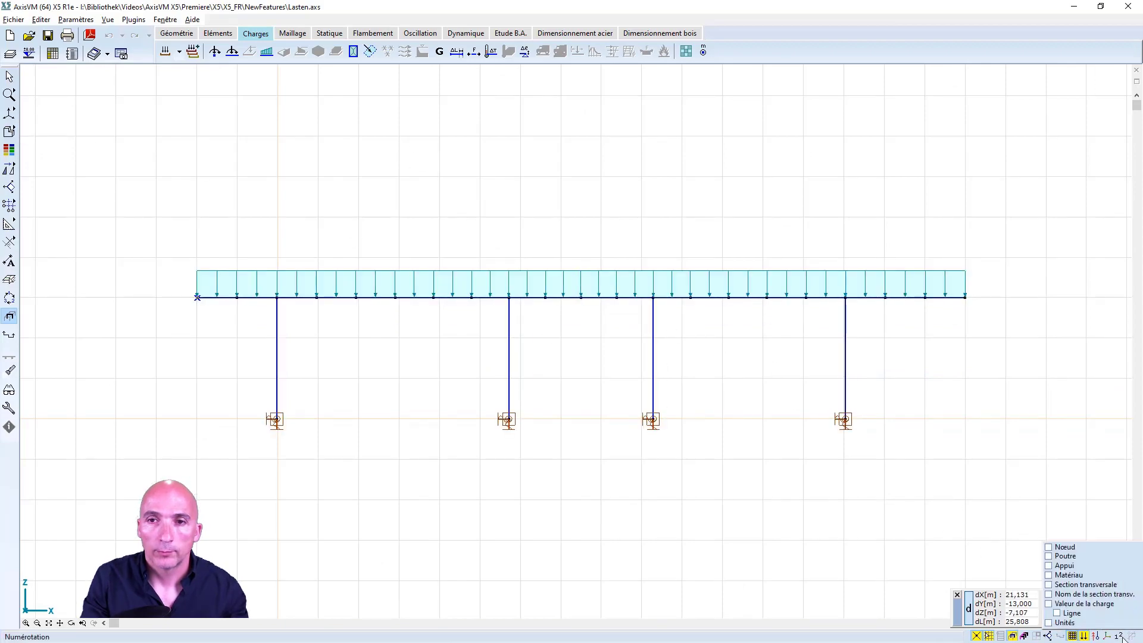
pyautogui.click(1051, 604)
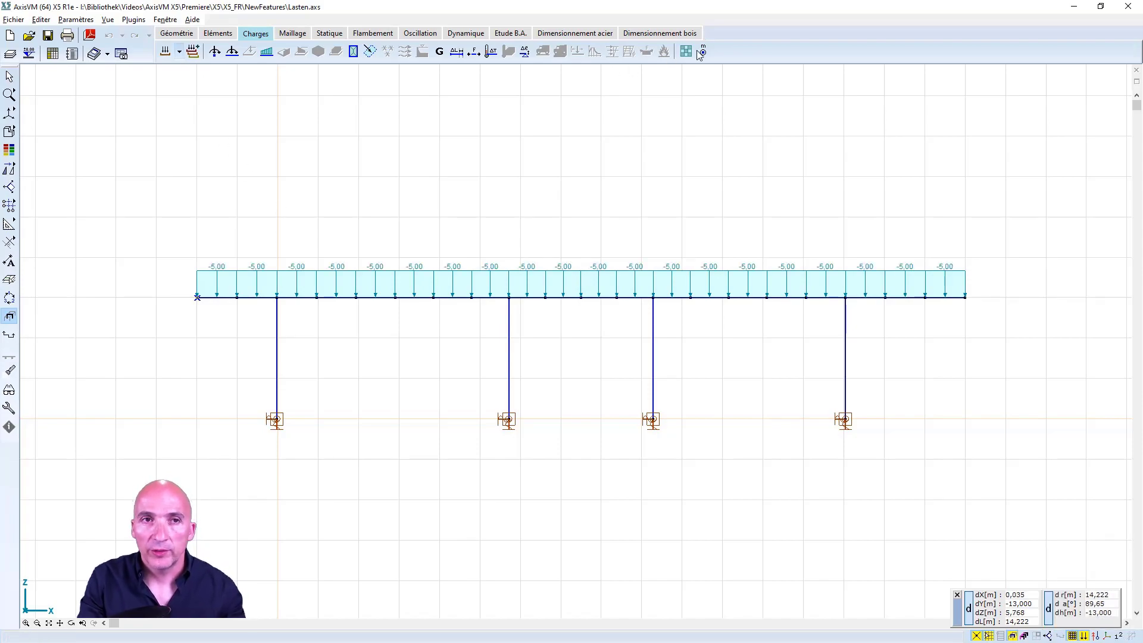
pyautogui.click(179, 52)
pyautogui.click(177, 65)
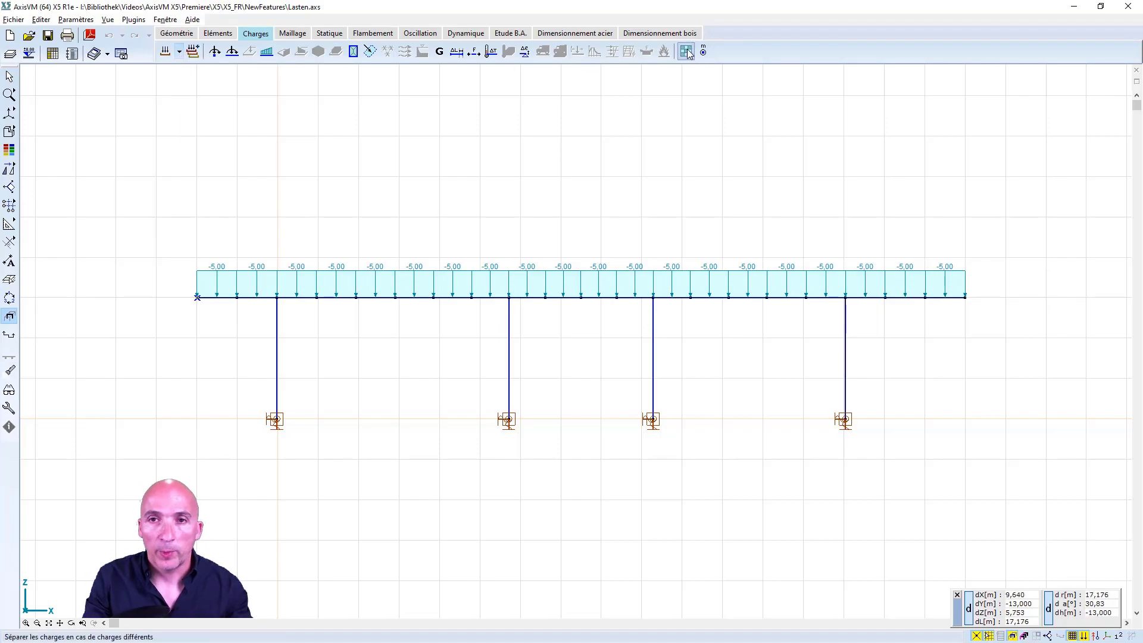
# - Split the deck beams' loads into separate load cases with the name root Nutzlast in group VERÄND1, and activate Nutzlast1
pyautogui.click(686, 51)
pyautogui.moveTo(163, 243); pyautogui.dragTo(1019, 301)
pyautogui.click(184, 76)
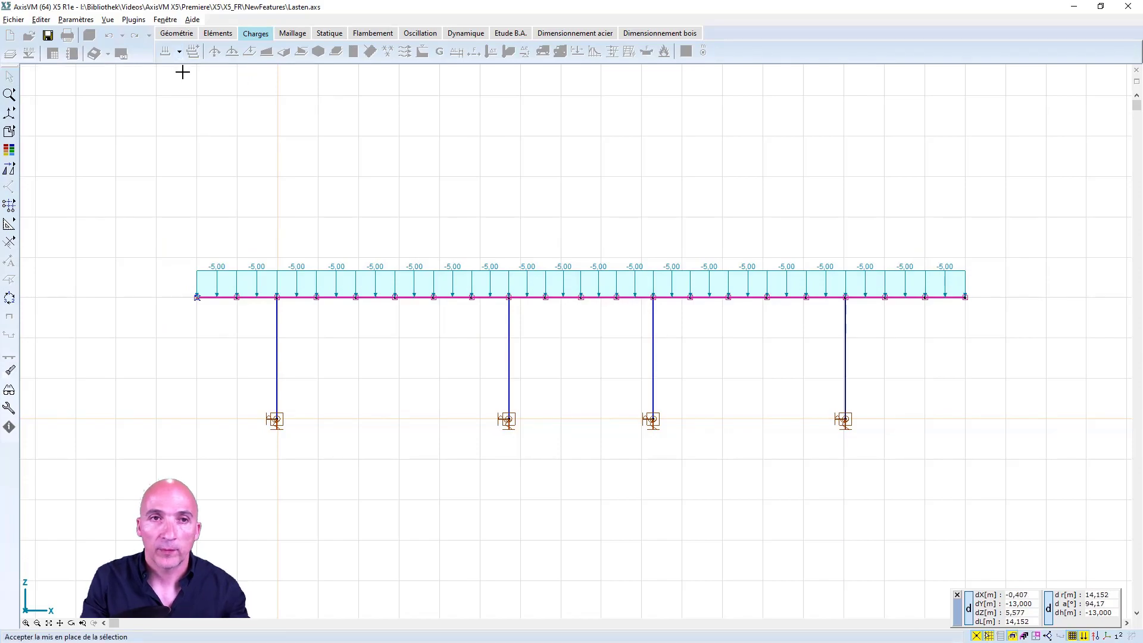
pyautogui.click(1001, 178)
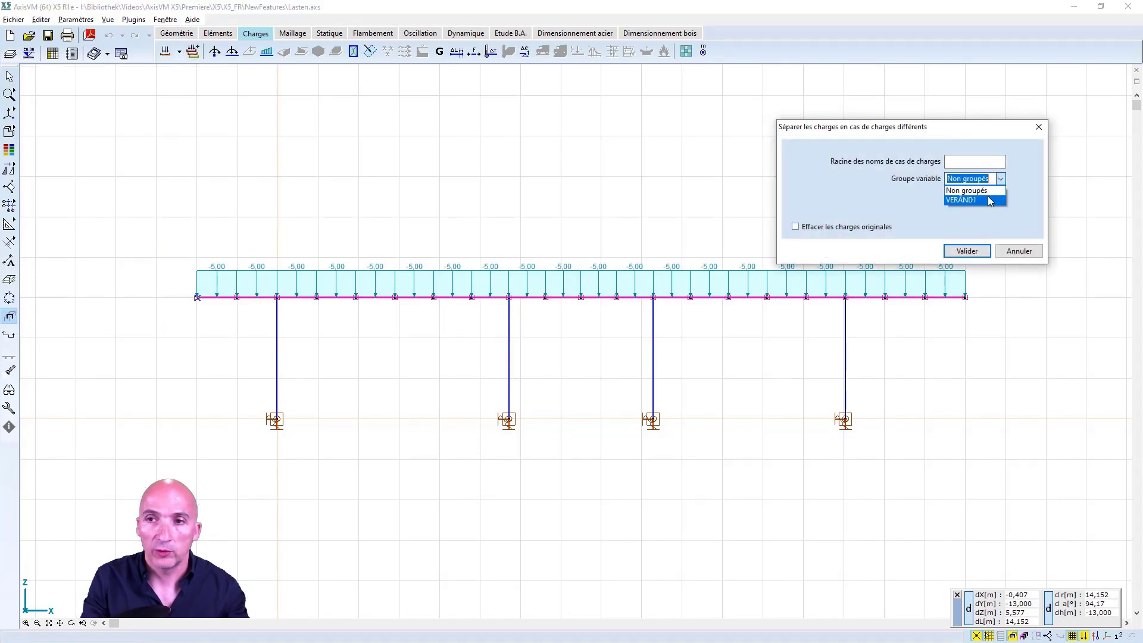
pyautogui.click(990, 201)
pyautogui.click(958, 161)
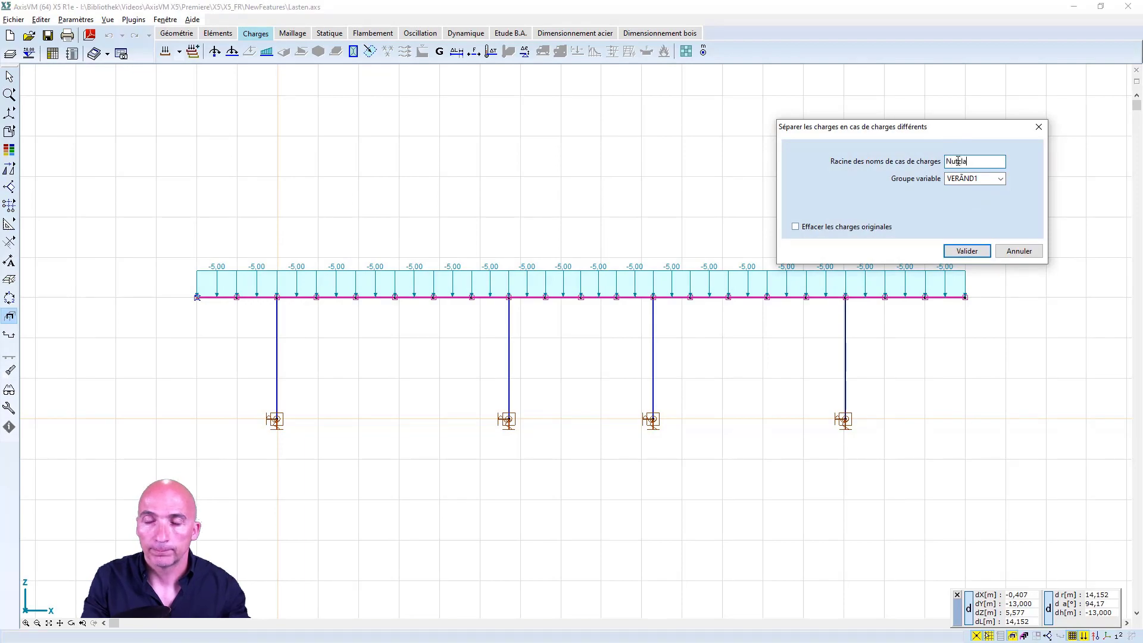
pyautogui.click(1020, 250)
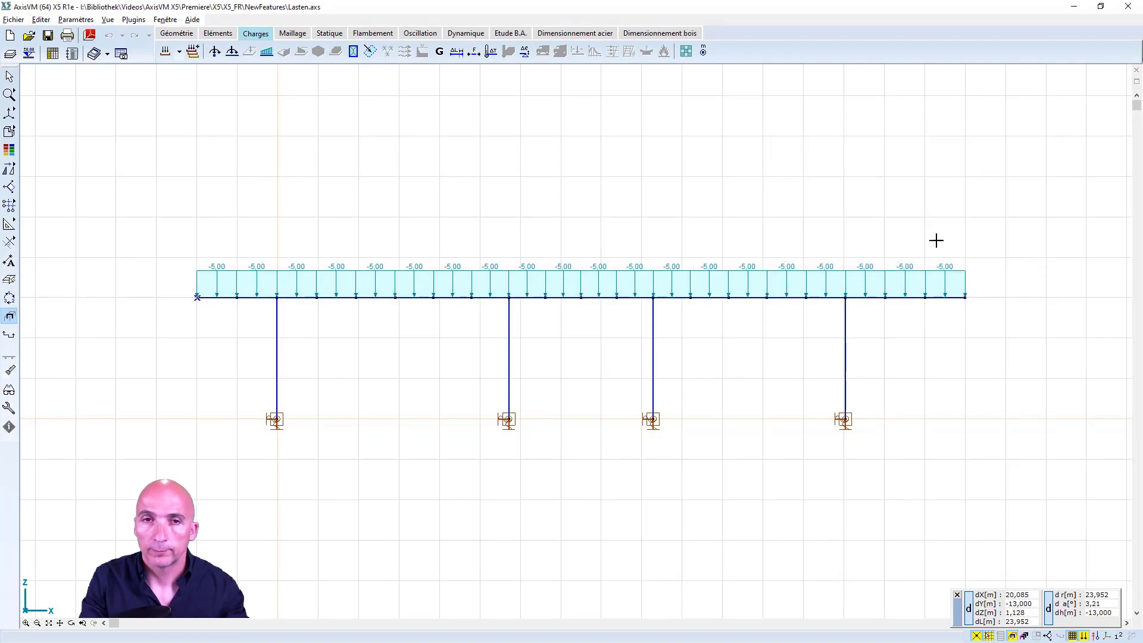
pyautogui.click(178, 52)
pyautogui.click(168, 85)
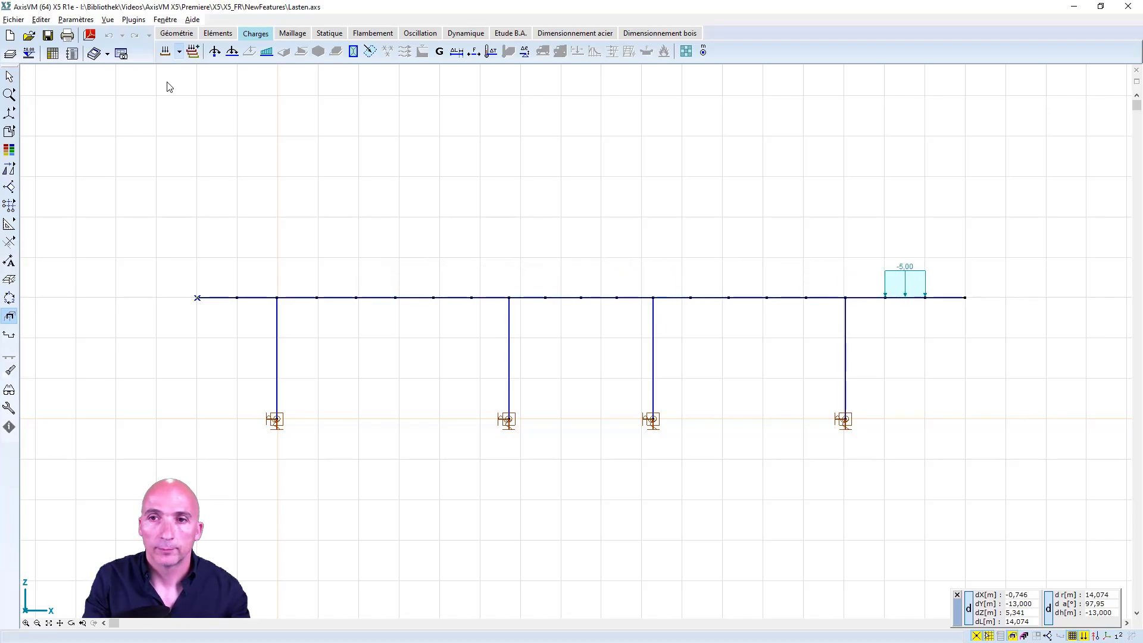
# - Switch off the display of part 1 and show the bridge in rendered view
pyautogui.click(1017, 633)
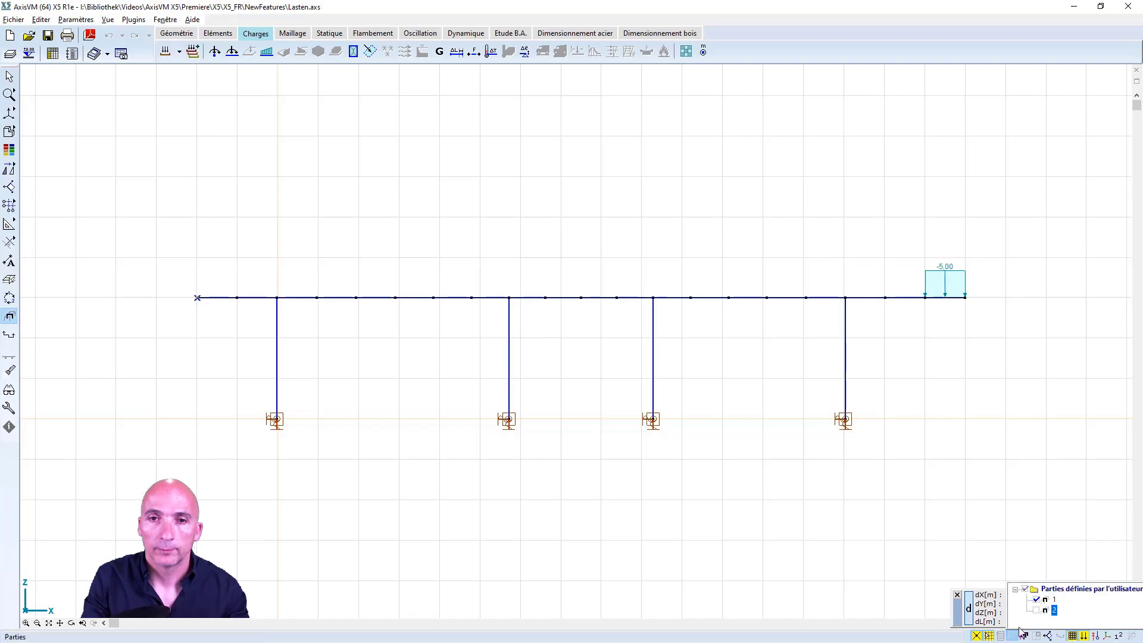
pyautogui.click(1037, 600)
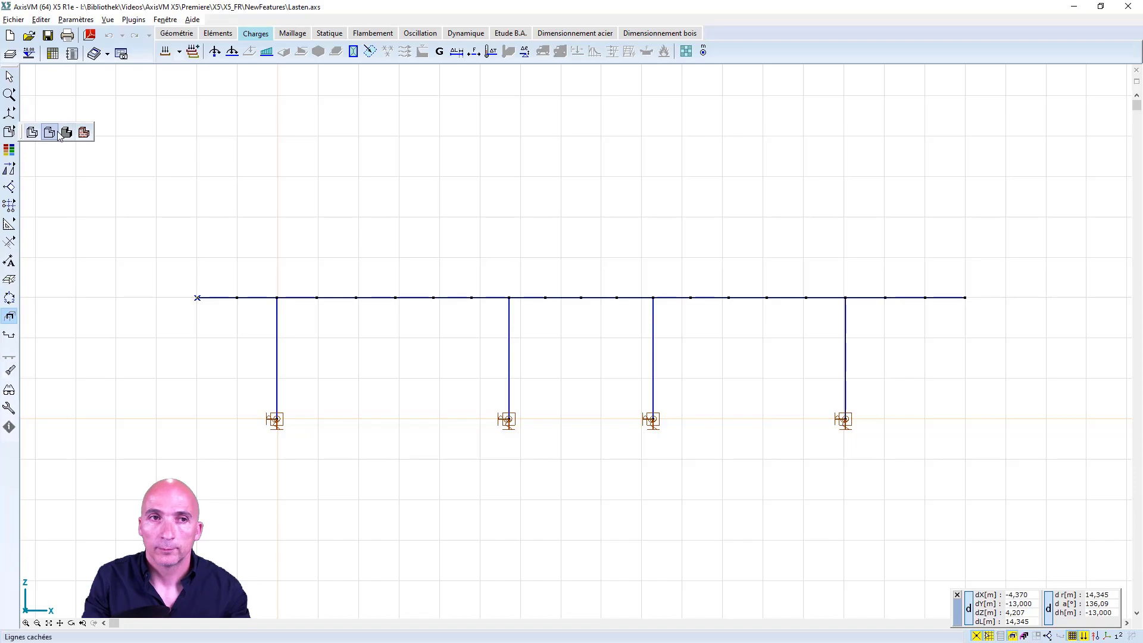
pyautogui.click(65, 131)
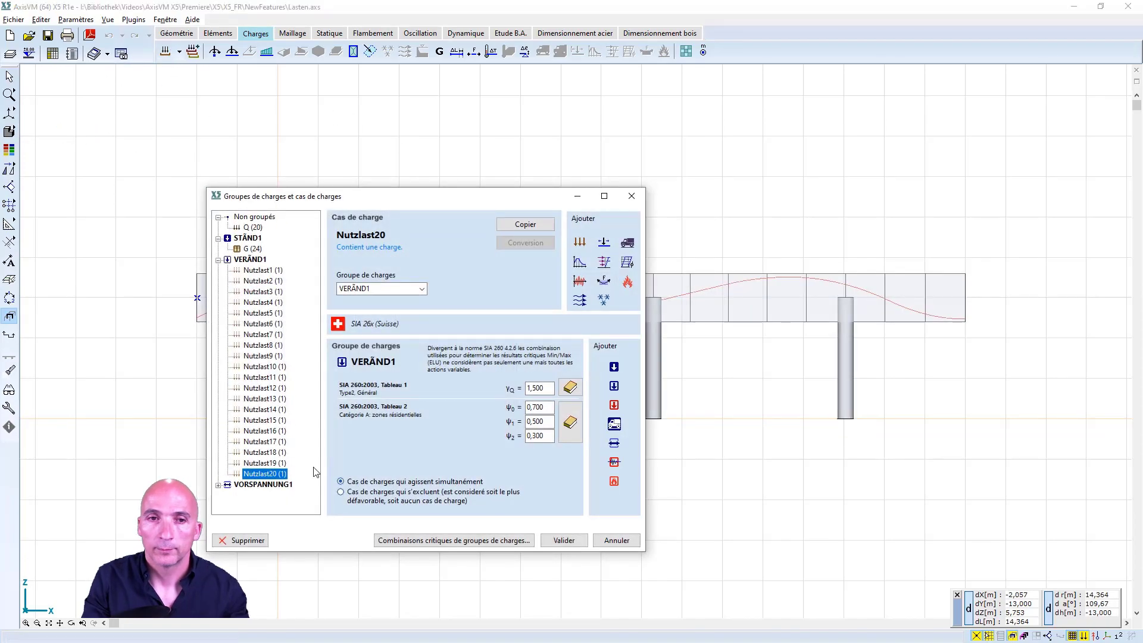
# - Examine the prestressing load group VORSPANNUNG1 and its load case VSP1-T0, leaving the load case settings without changes
pyautogui.click(263, 485)
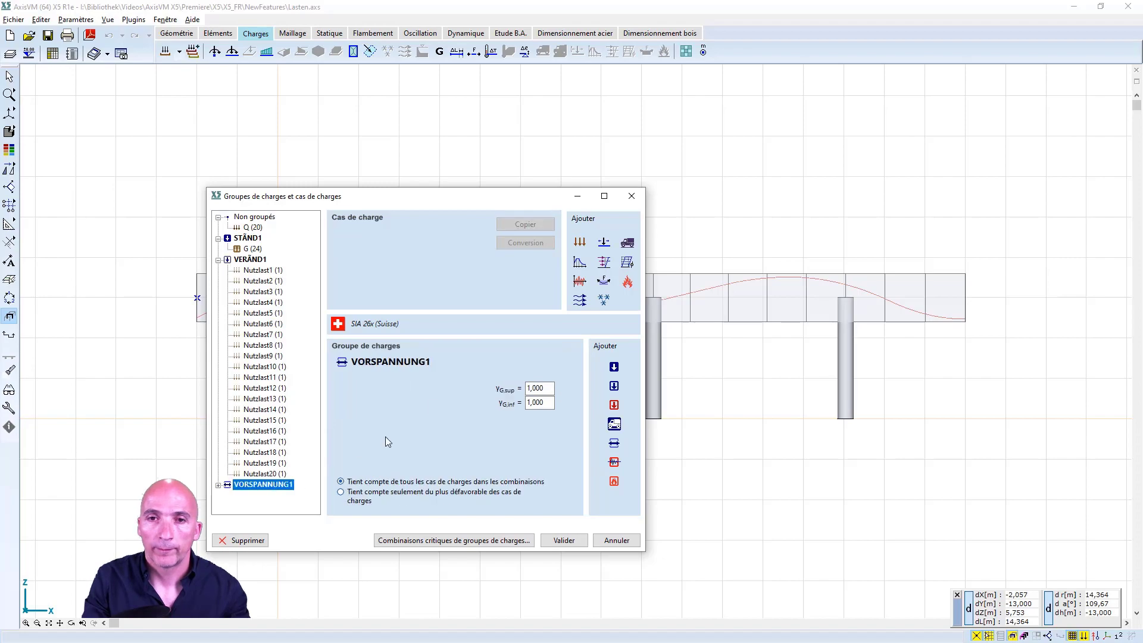
pyautogui.click(218, 485)
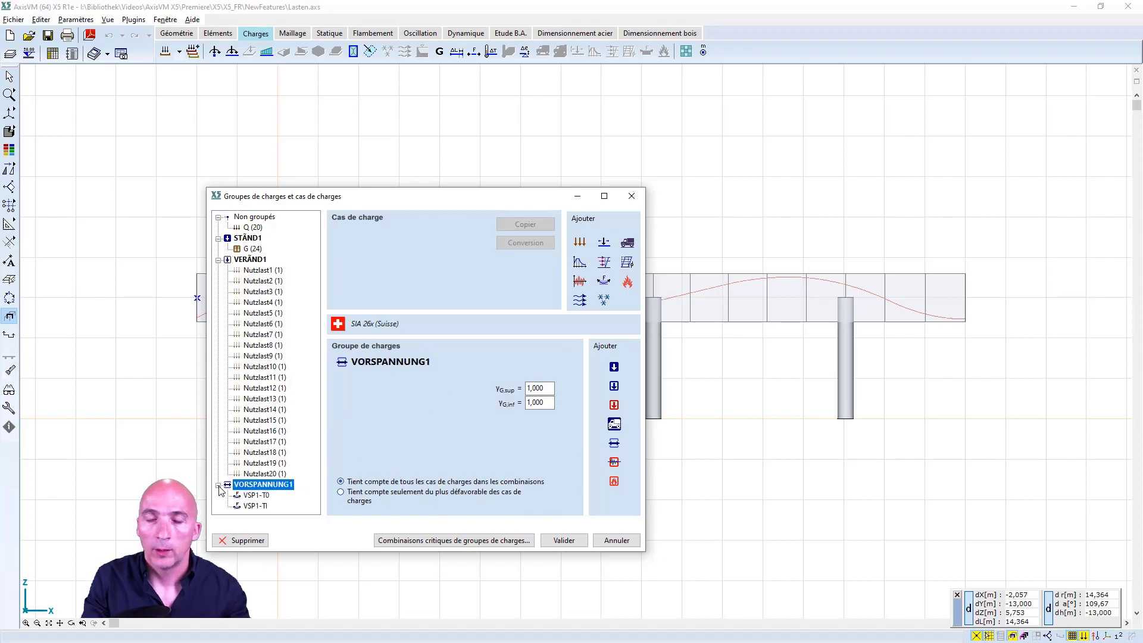
pyautogui.click(249, 496)
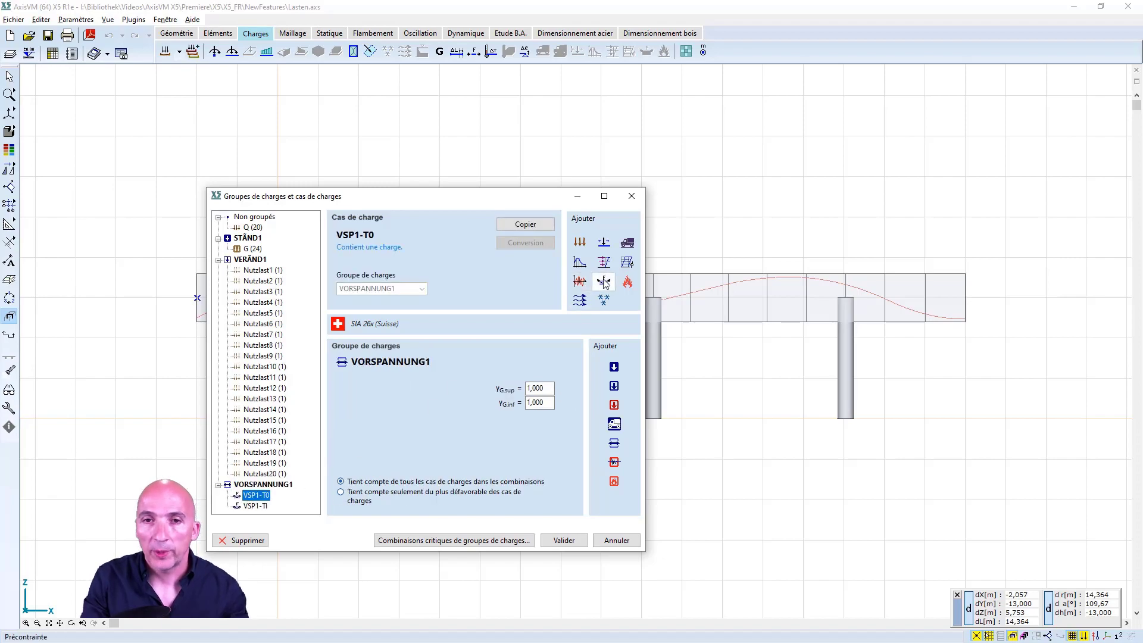
pyautogui.click(615, 539)
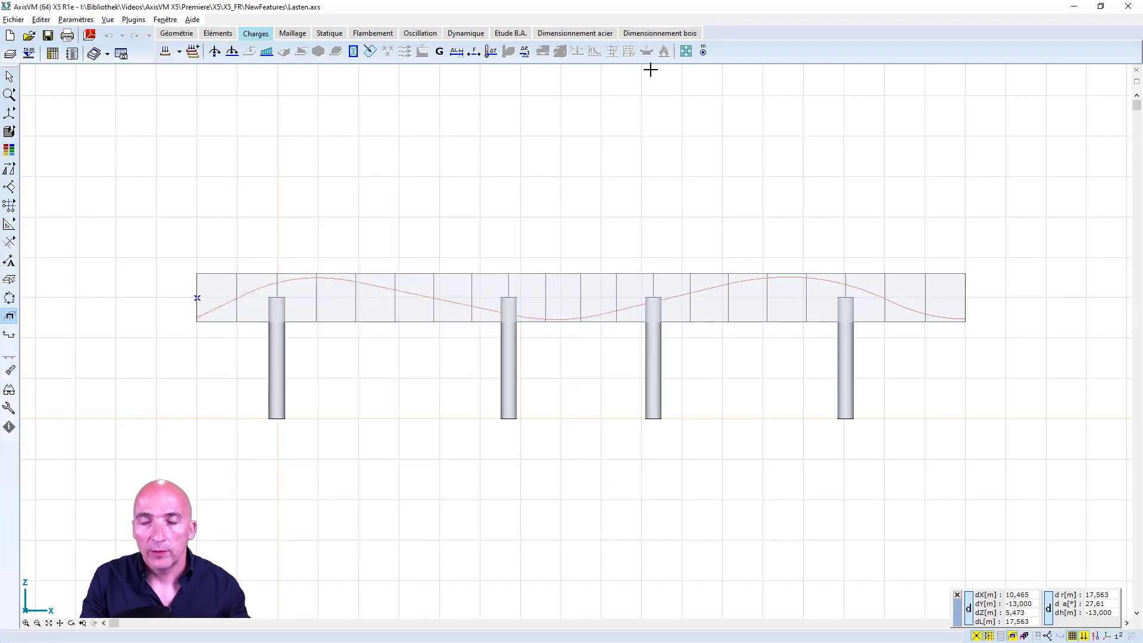
# - Make VSP1-T0 the active load case and open the prestressing editor for all the deck beams
pyautogui.click(180, 51)
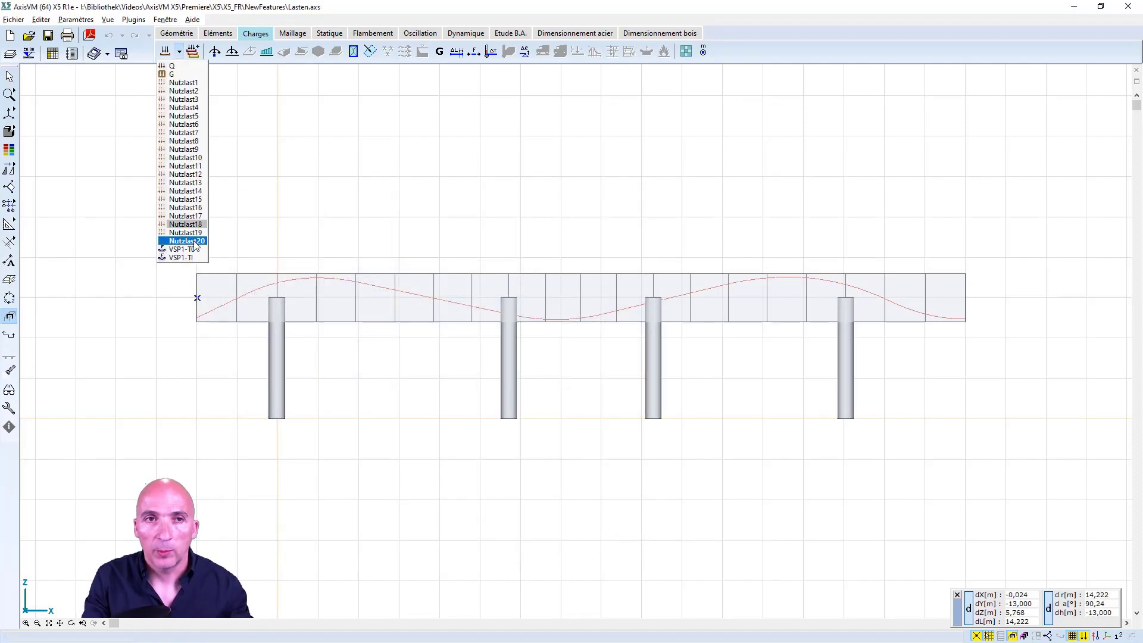
pyautogui.click(191, 247)
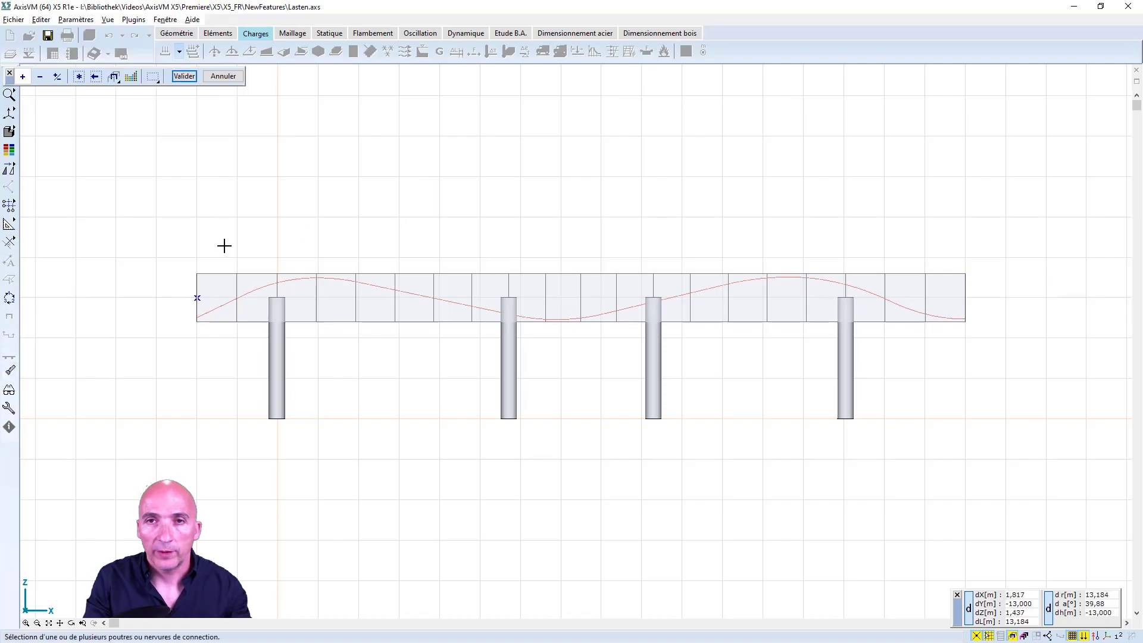
pyautogui.moveTo(188, 275); pyautogui.dragTo(974, 324)
pyautogui.click(184, 76)
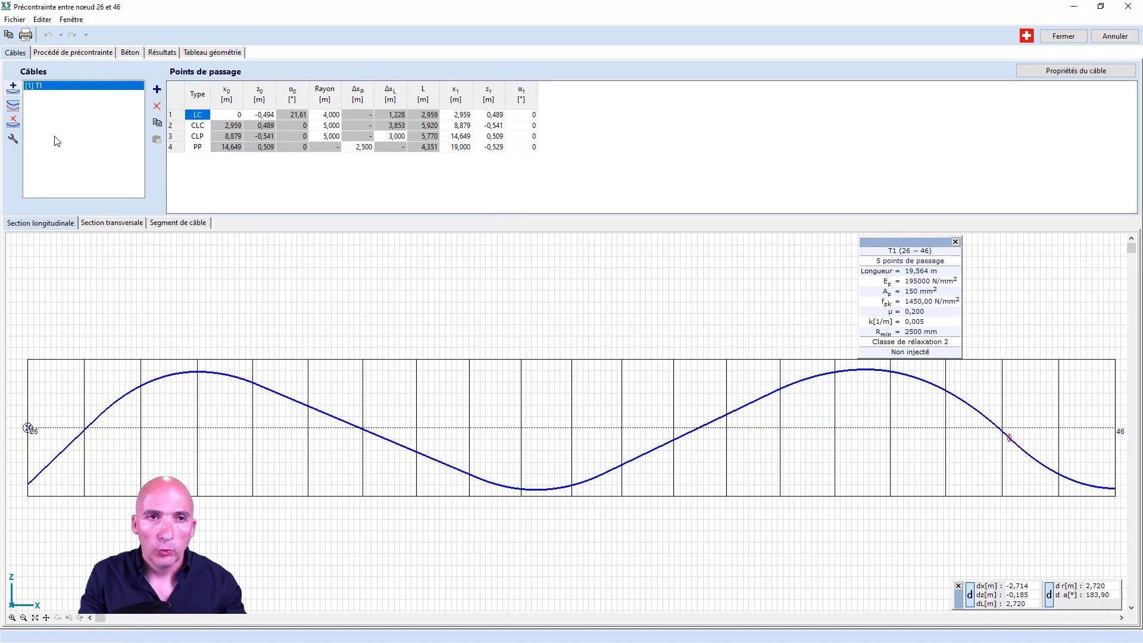
# - Add a second cable defined by 2D segments and enter its characteristic tensile strength
pyautogui.click(12, 87)
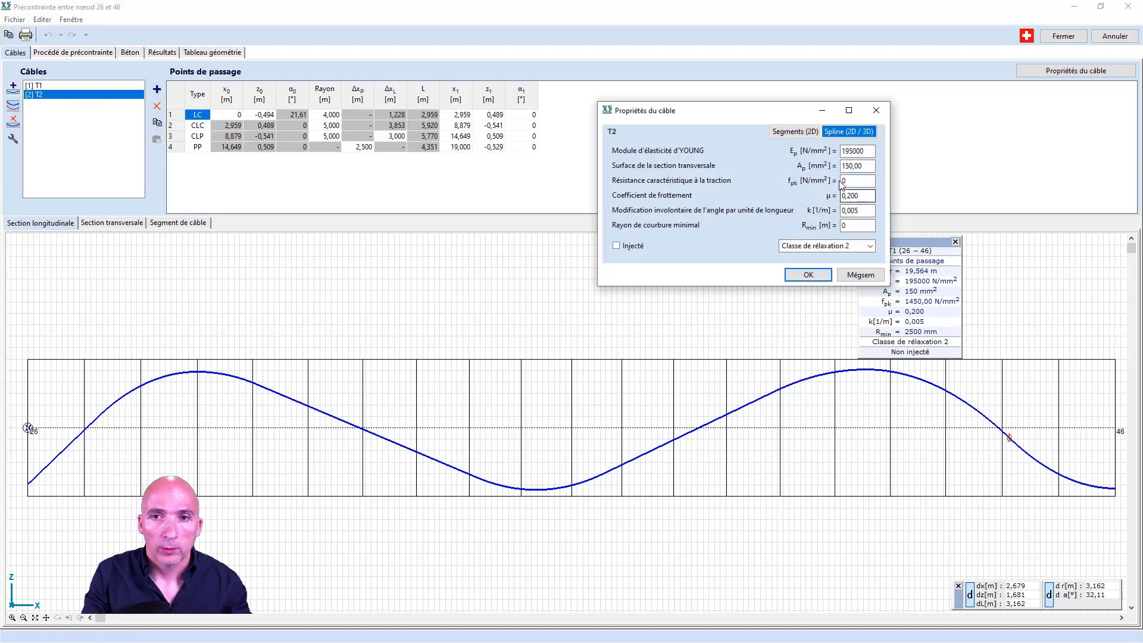
pyautogui.doubleClick(842, 182)
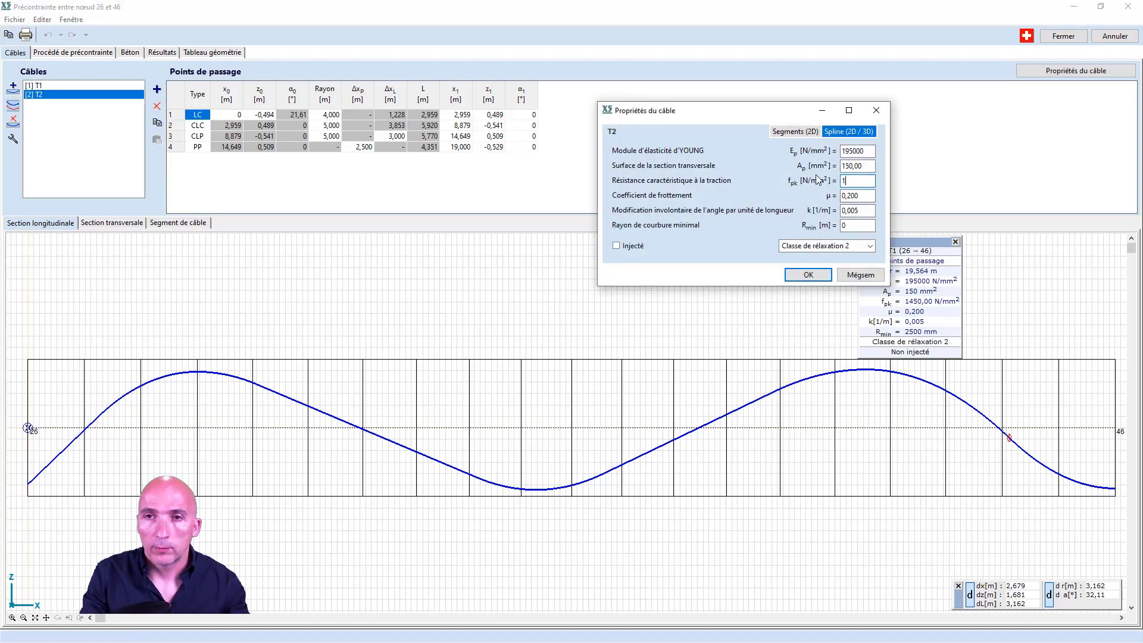
pyautogui.click(802, 132)
pyautogui.click(809, 275)
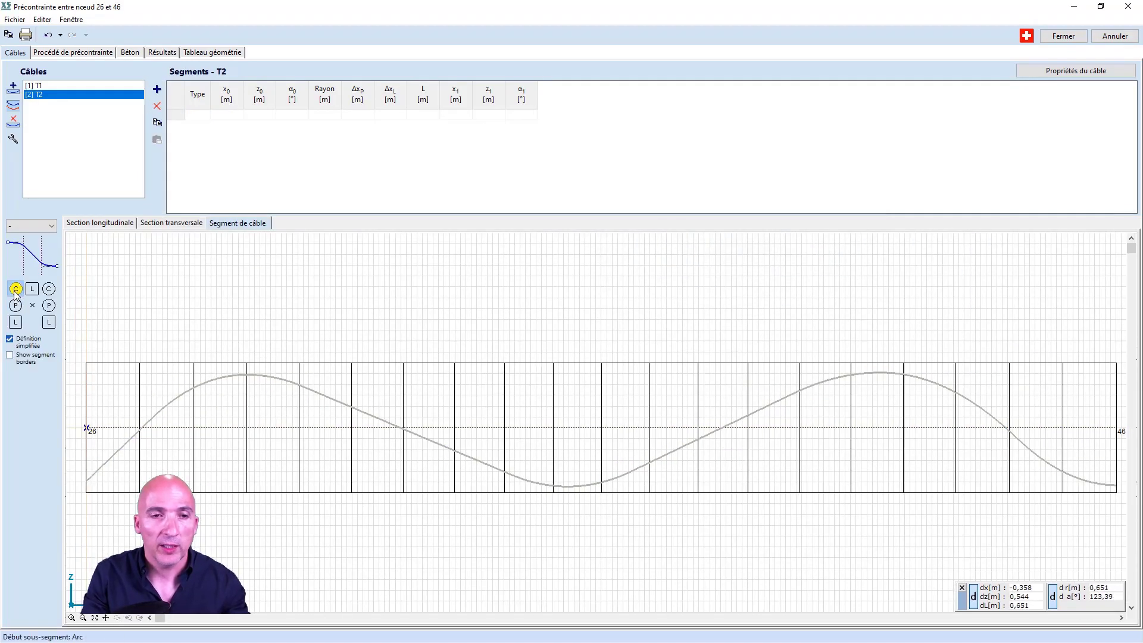
# - Draw the cable with an LC segment to x about 2.9 m and CLC segments to about 8.95, 14.8 and 19 m, following the existing cable
pyautogui.click(16, 322)
pyautogui.click(84, 428)
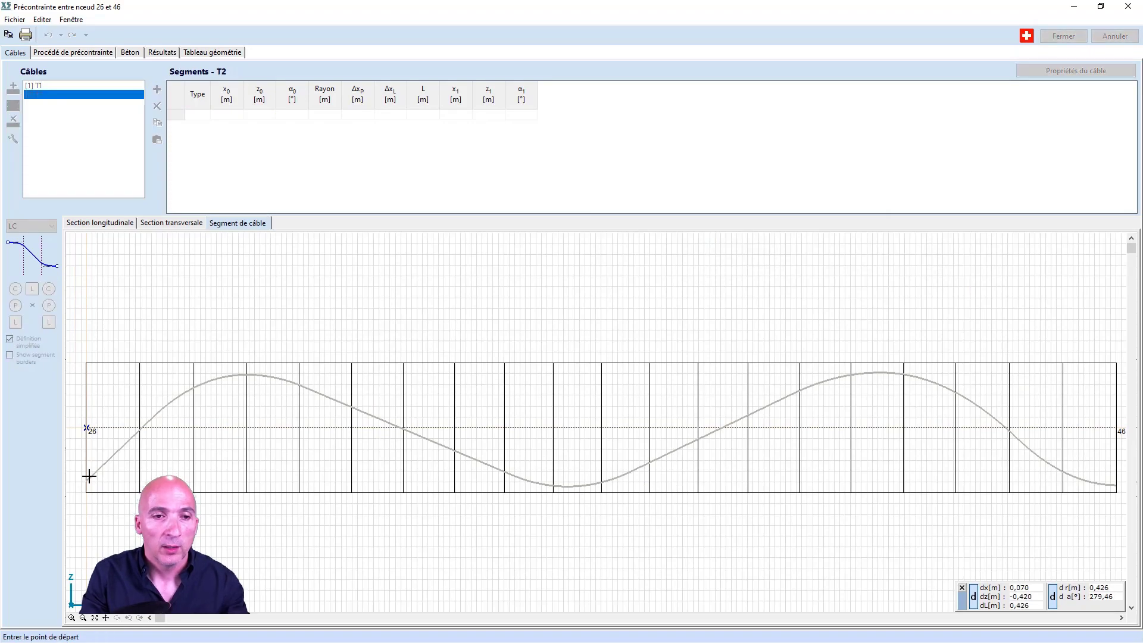
pyautogui.click(87, 481)
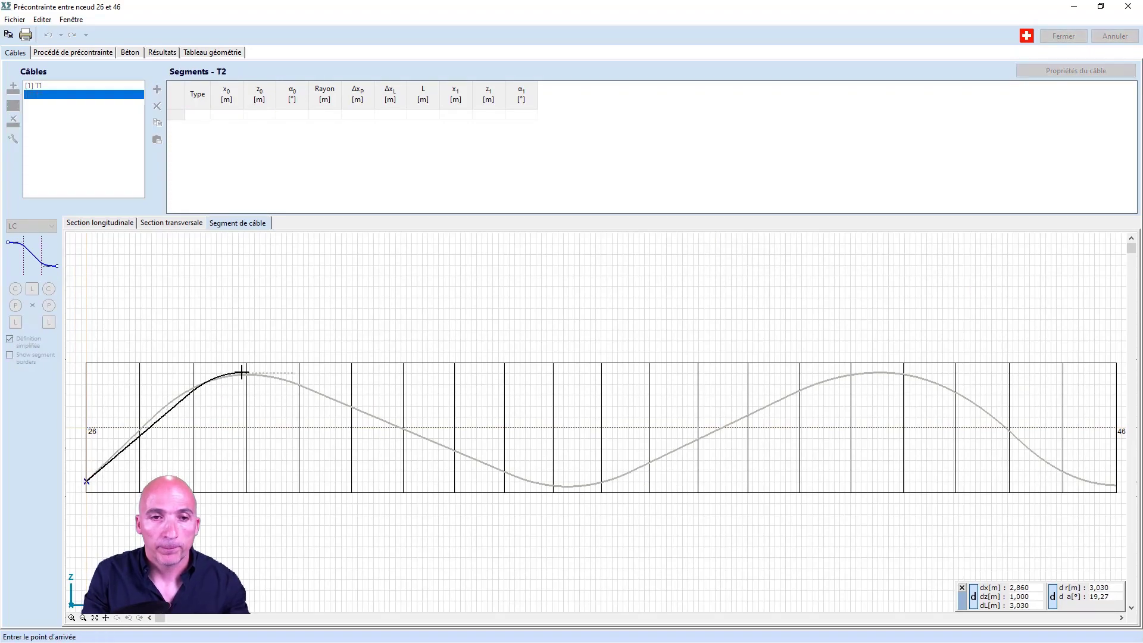
pyautogui.click(242, 374)
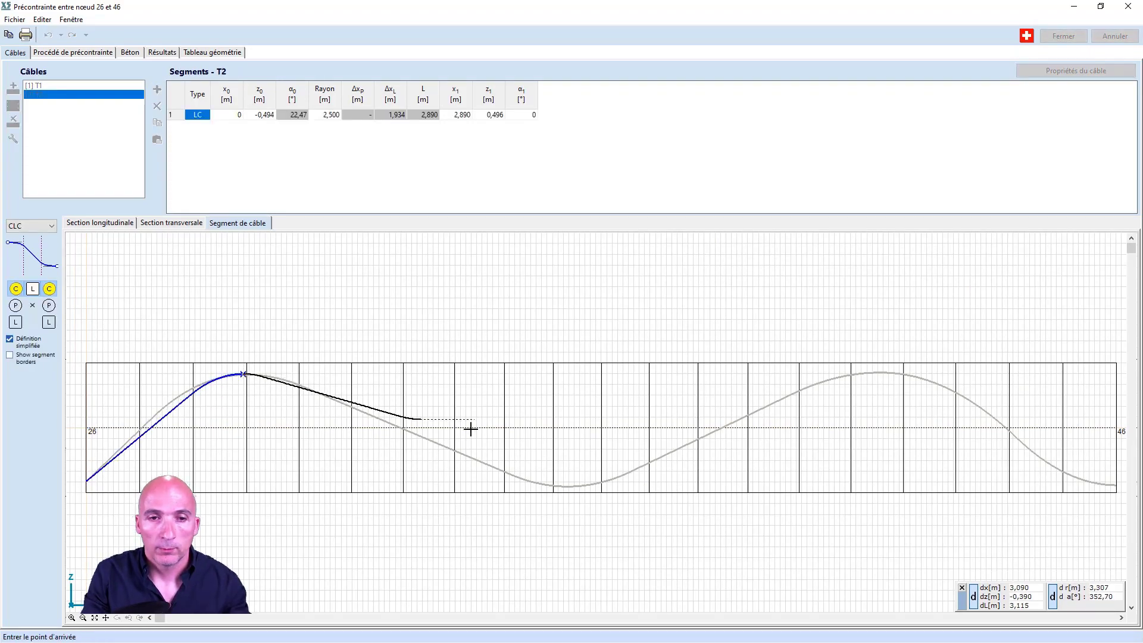
pyautogui.click(570, 487)
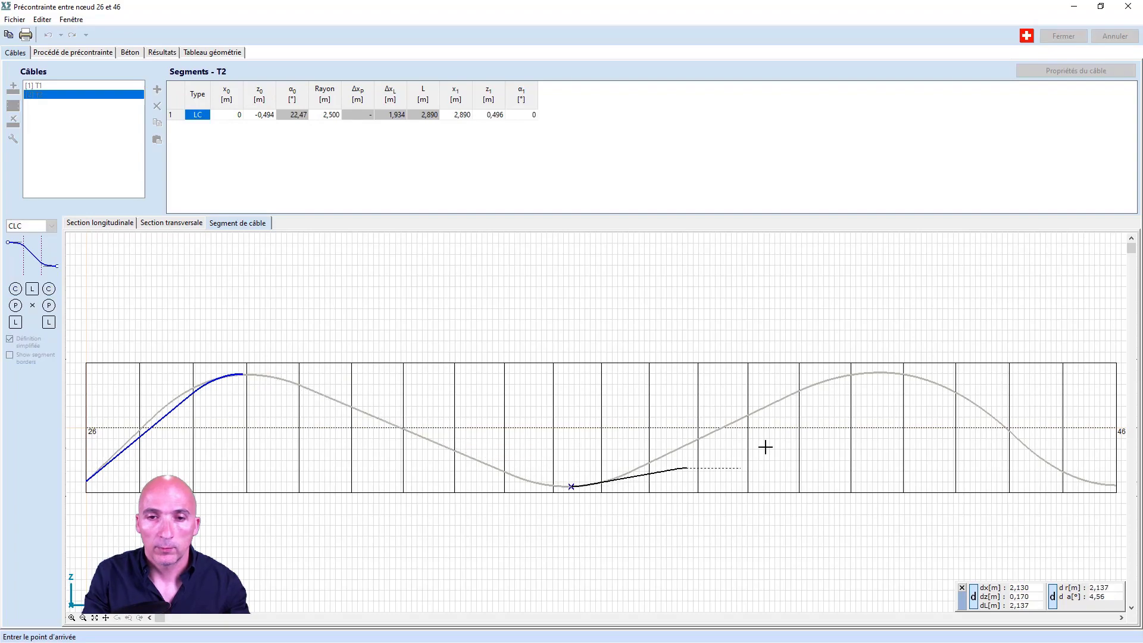
pyautogui.click(888, 369)
pyautogui.click(1119, 489)
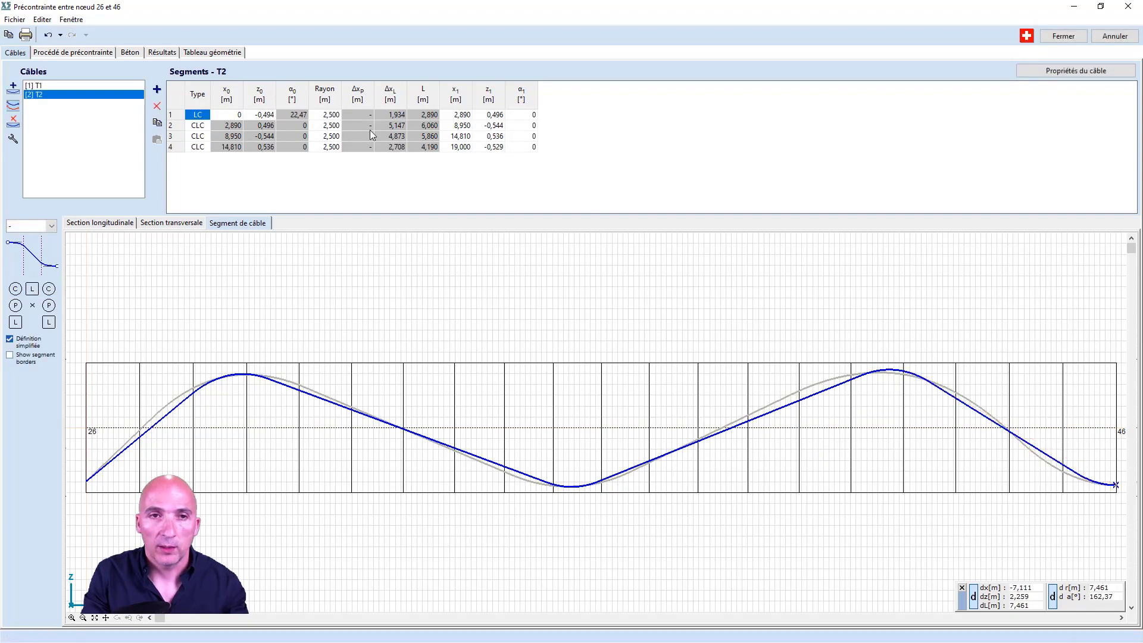
# - Try radii of 3 m and 5 m for the first cable segment, and settle on 4 m
pyautogui.click(334, 115)
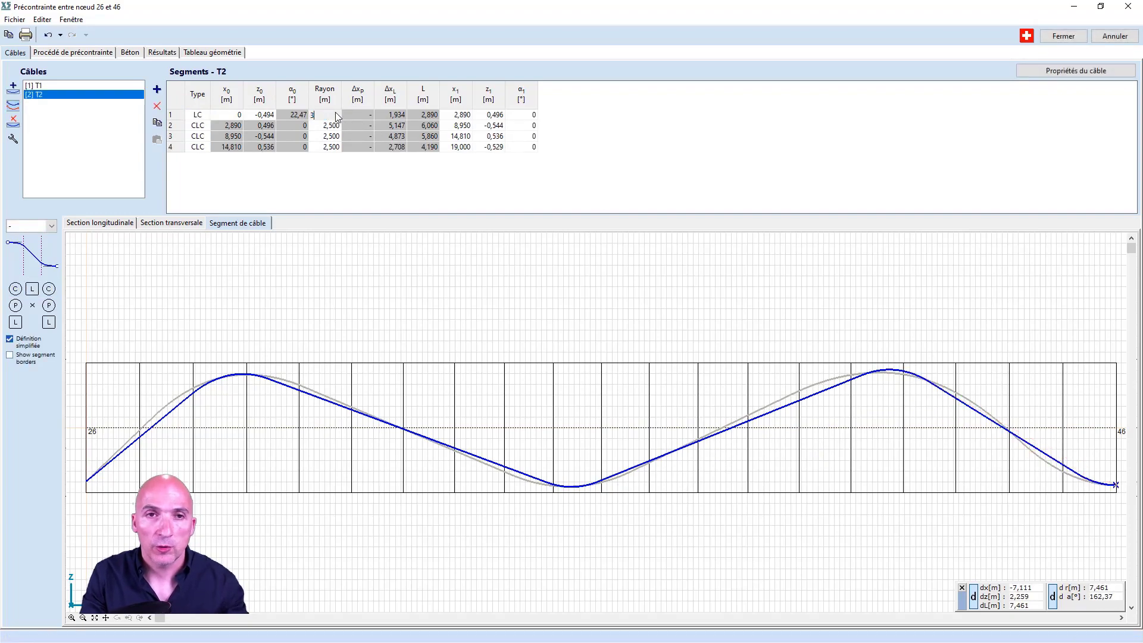
pyautogui.press('Tab')
pyautogui.click(334, 115)
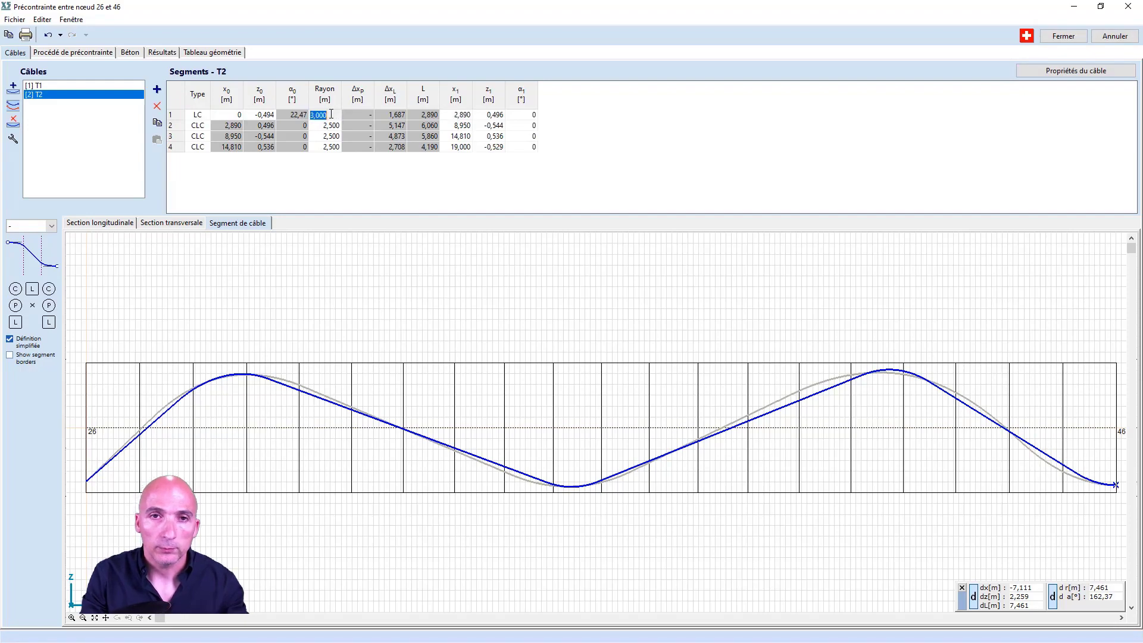
pyautogui.write('5')
pyautogui.press('Tab')
pyautogui.click(334, 116)
pyautogui.write('4')
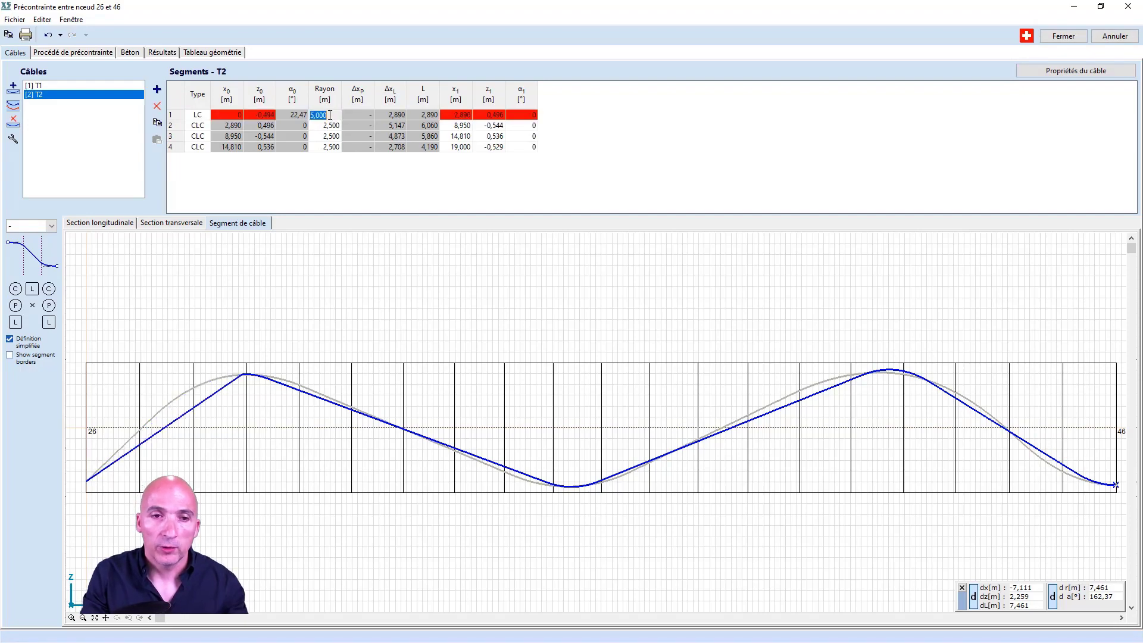
pyautogui.press('Tab')
# - Try a radius of 3 m for the second cable segment, and settle on 4 m
pyautogui.click(335, 126)
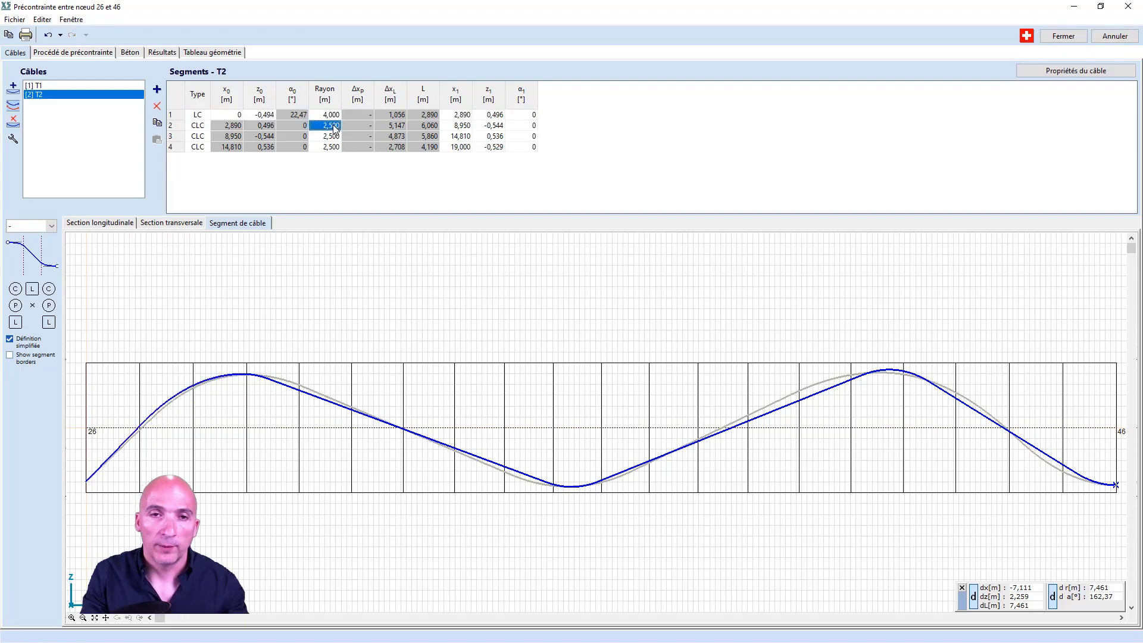
pyautogui.write('3')
pyautogui.press('Tab')
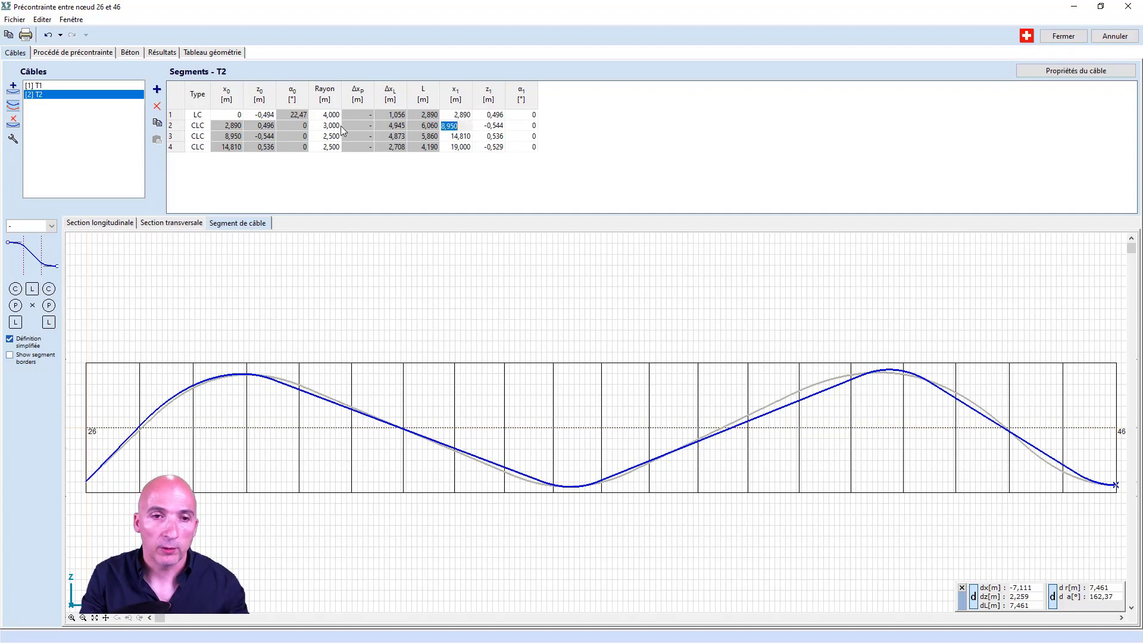
pyautogui.click(334, 126)
pyautogui.write('4')
pyautogui.press('Tab')
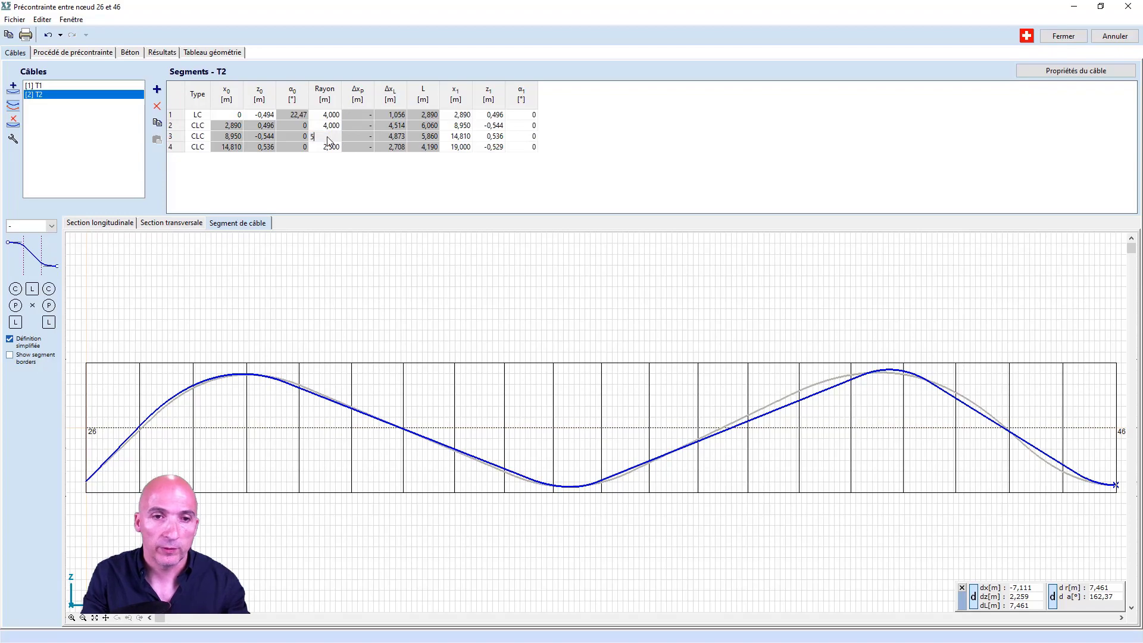
# - Set the third cable segment's radius to 5 m and the fourth segment's radius to 3 m
pyautogui.press('Tab')
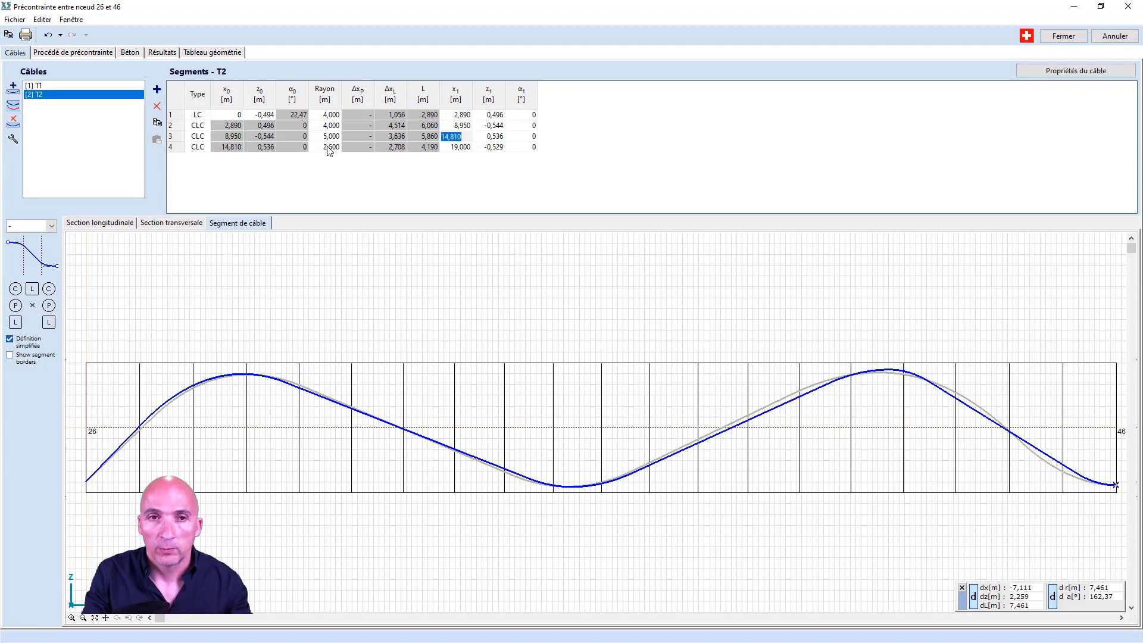
pyautogui.click(328, 147)
pyautogui.write('3')
pyautogui.press('Tab')
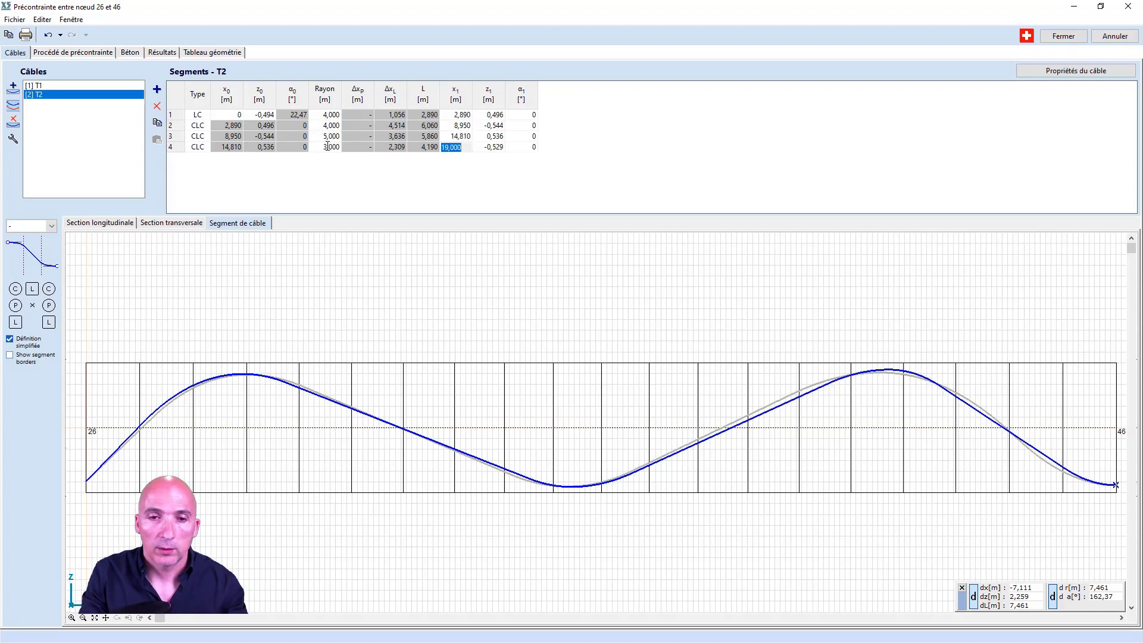
# - Try a 2 m radius on the fourth cable segment and set it back to 3 m
pyautogui.click(328, 147)
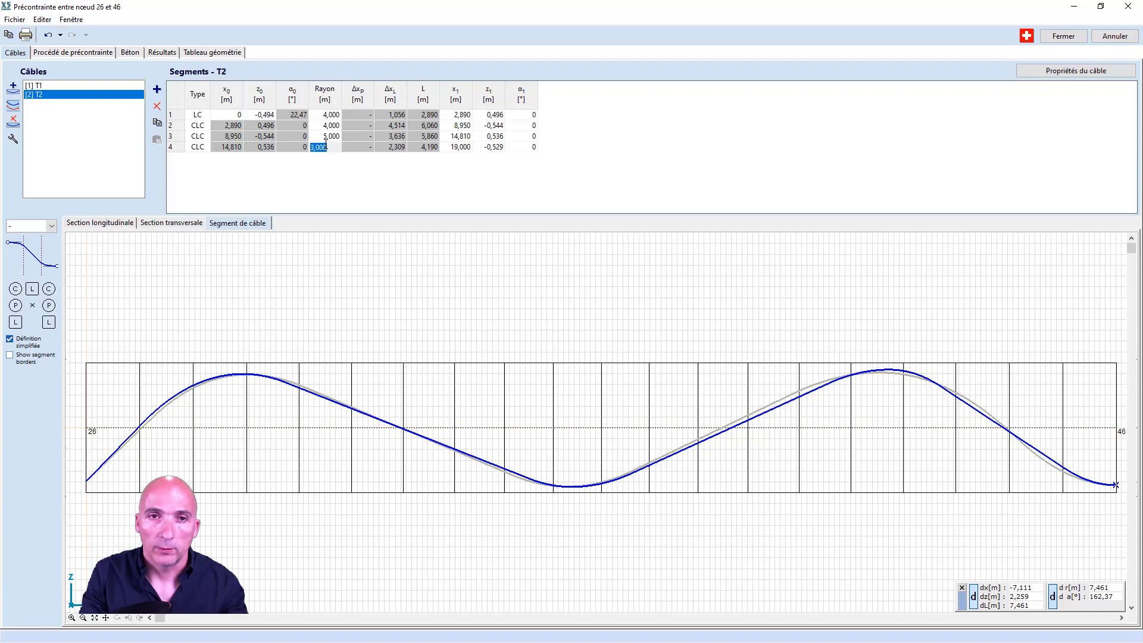
pyautogui.write('2')
pyautogui.press('Tab')
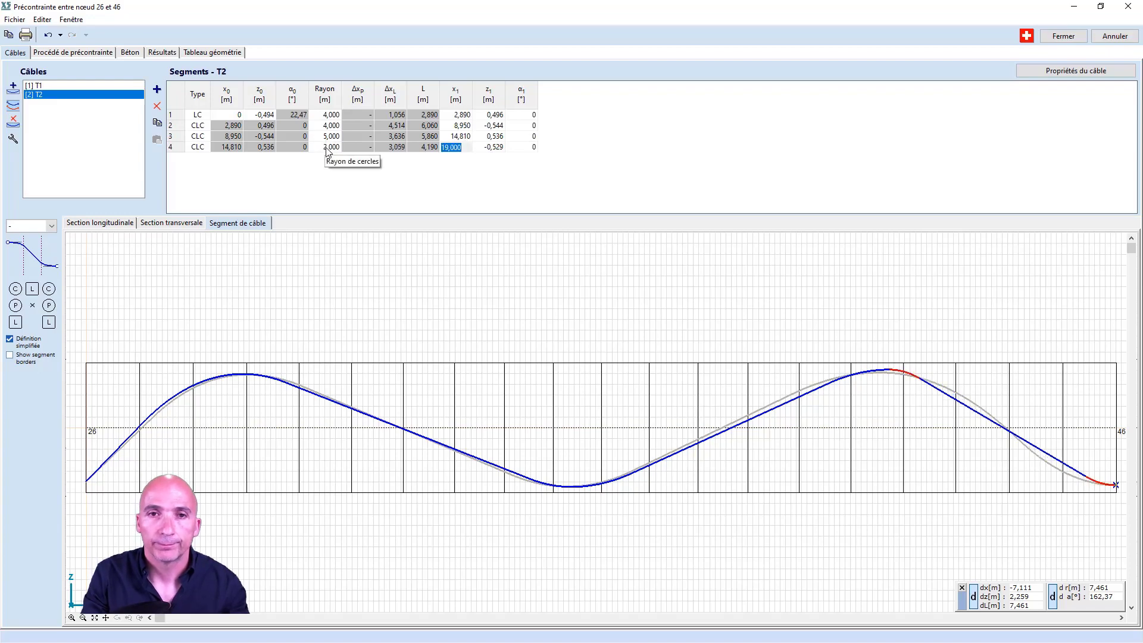
pyautogui.click(326, 150)
pyautogui.write('3')
pyautogui.press('Tab')
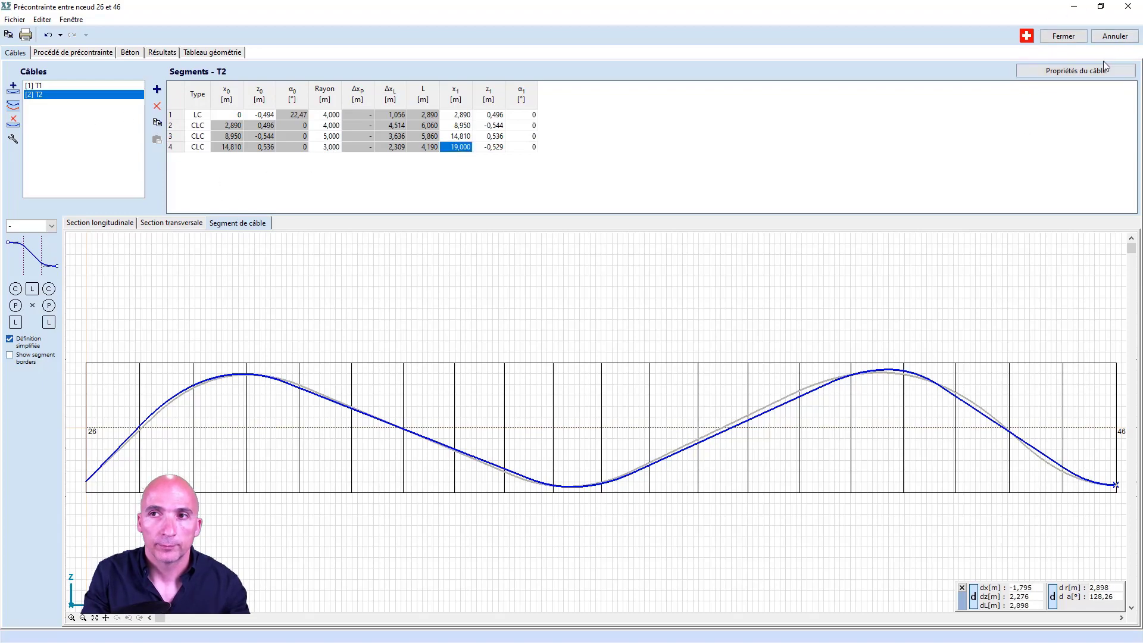
# - Undo the last change to the cable's passage points
pyautogui.click(48, 35)
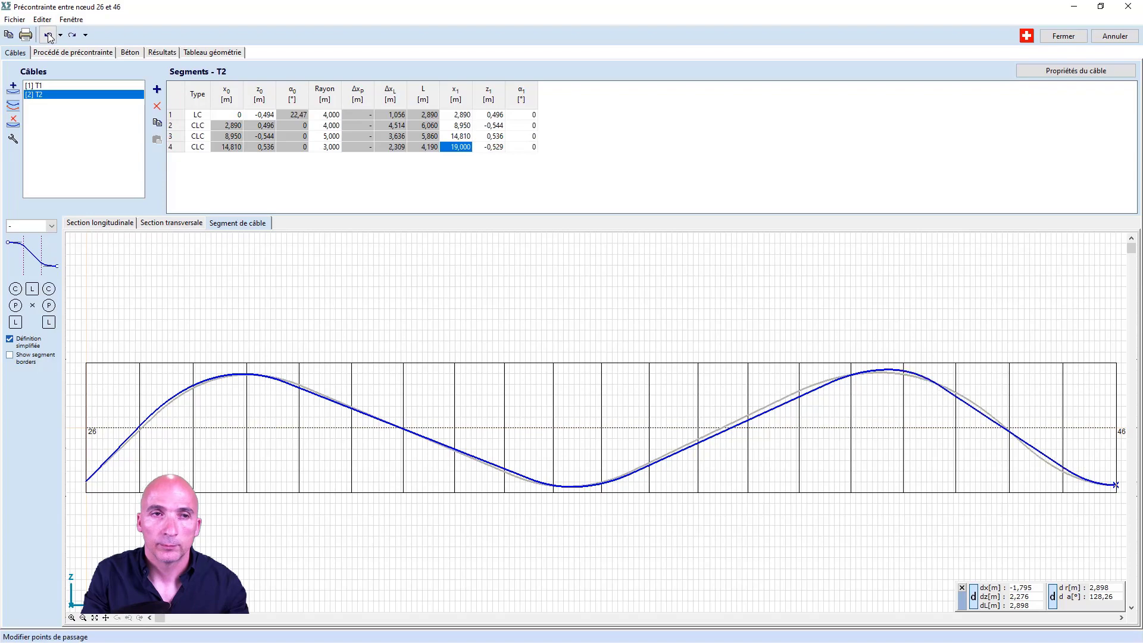
# - Undo the remaining segment definitions of cable T2 until only cable T1 is left
pyautogui.click(48, 35)
pyautogui.click(48, 34)
pyautogui.click(48, 35)
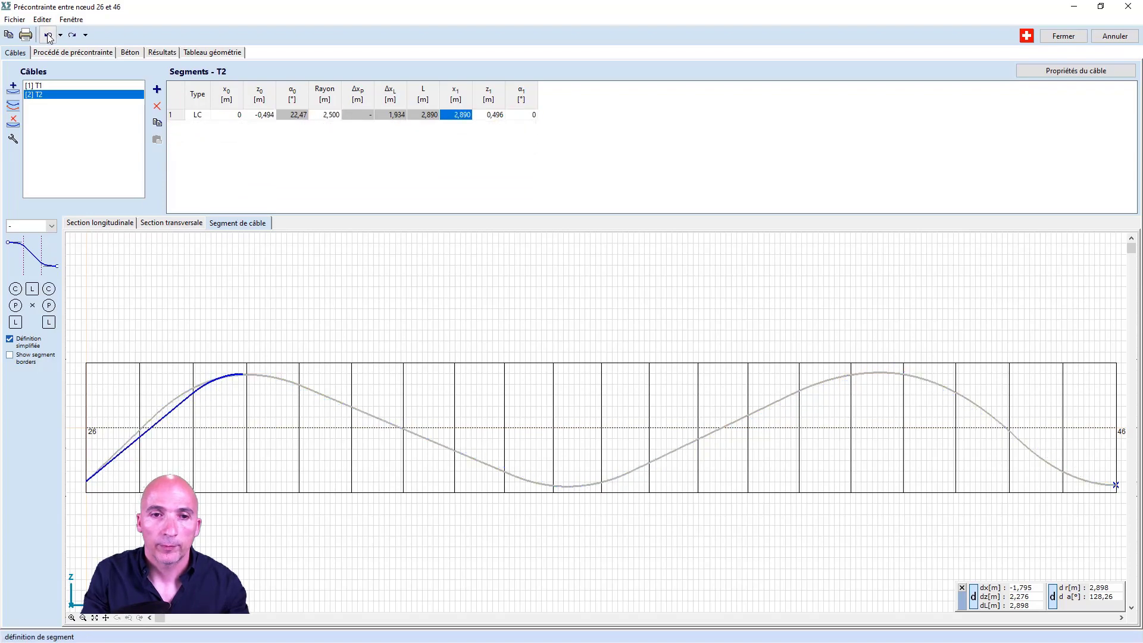
pyautogui.click(48, 35)
# - Review cable T1's prestressing process, concrete properties, result diagrams and geometry table, and close the prestressing editor
pyautogui.click(69, 52)
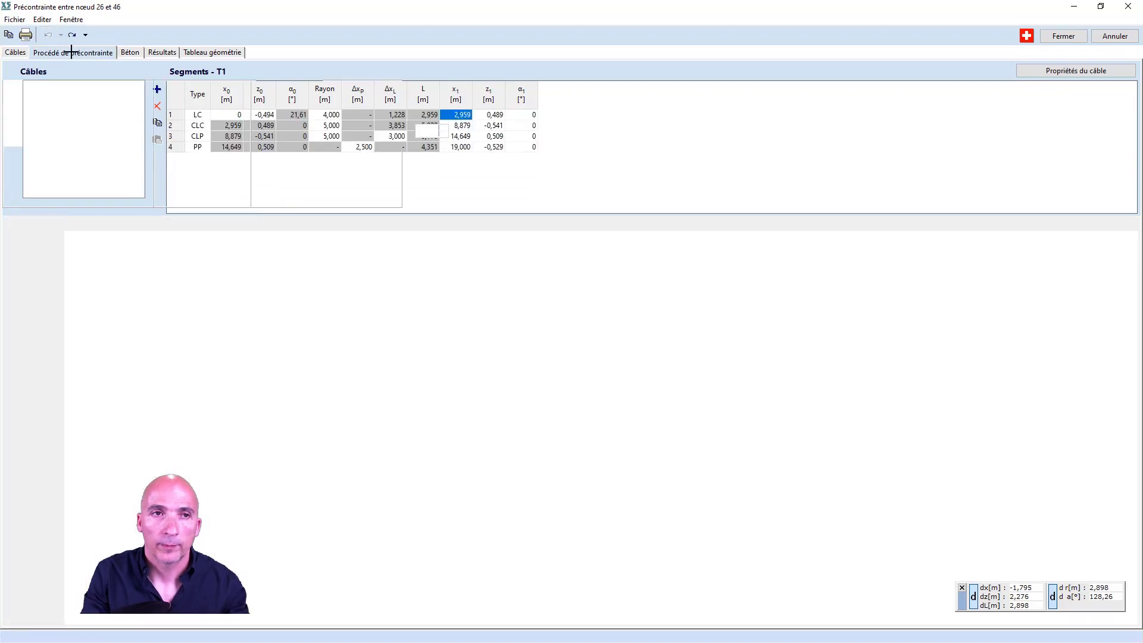
pyautogui.click(130, 52)
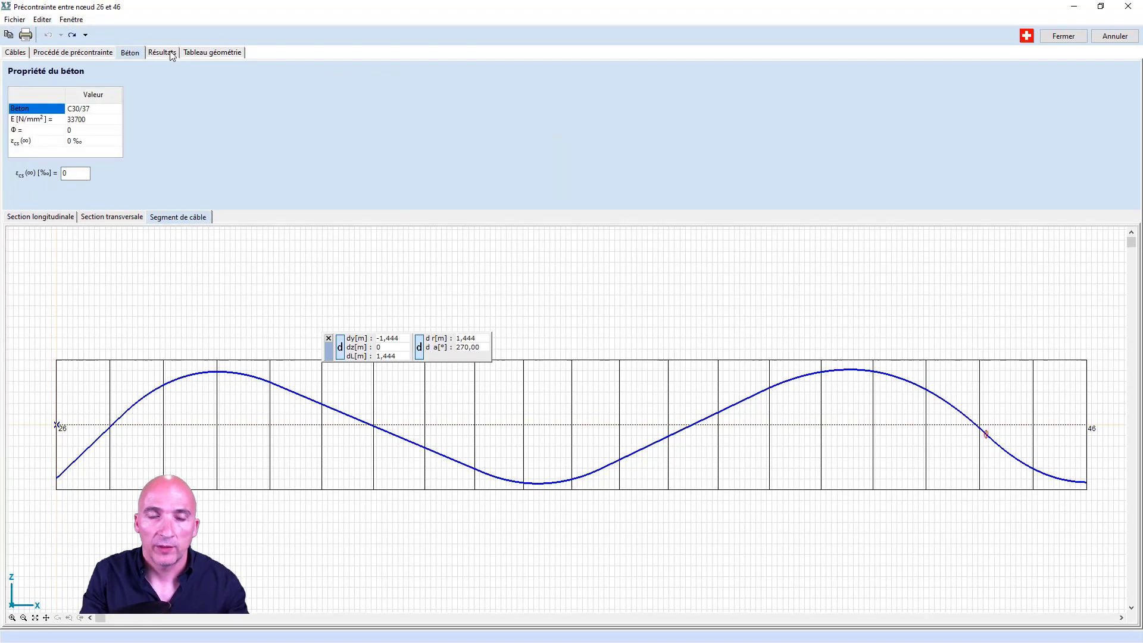
pyautogui.click(167, 53)
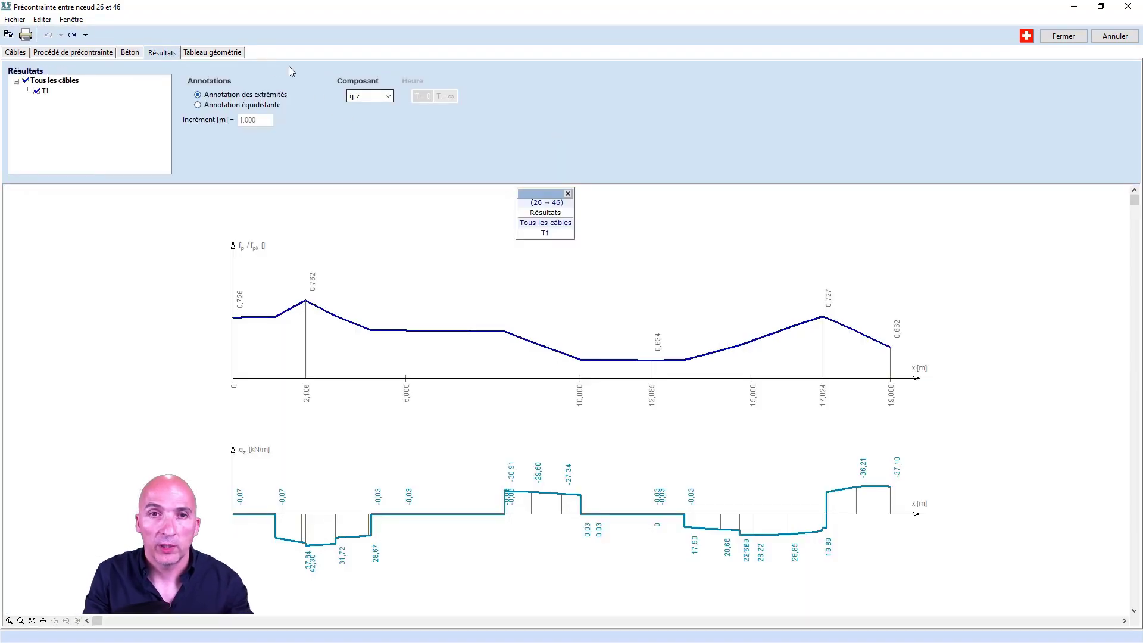
pyautogui.click(215, 53)
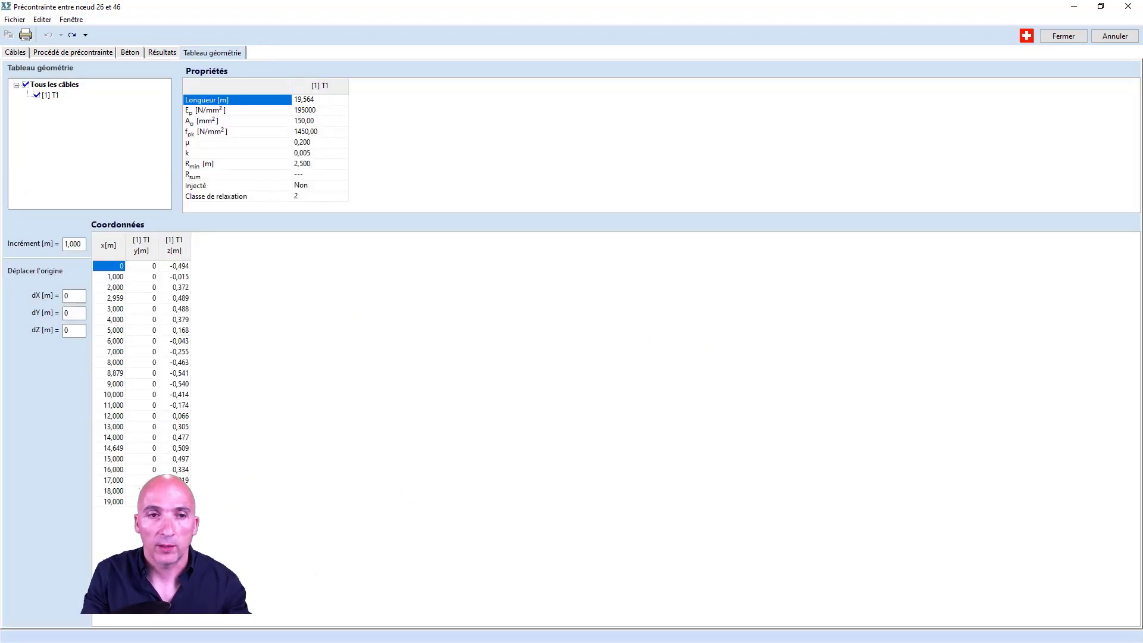
pyautogui.click(1061, 37)
# - Switch the bridge model to the hidden-line display to examine the equivalent prestressing loads along the beam
pyautogui.click(9, 131)
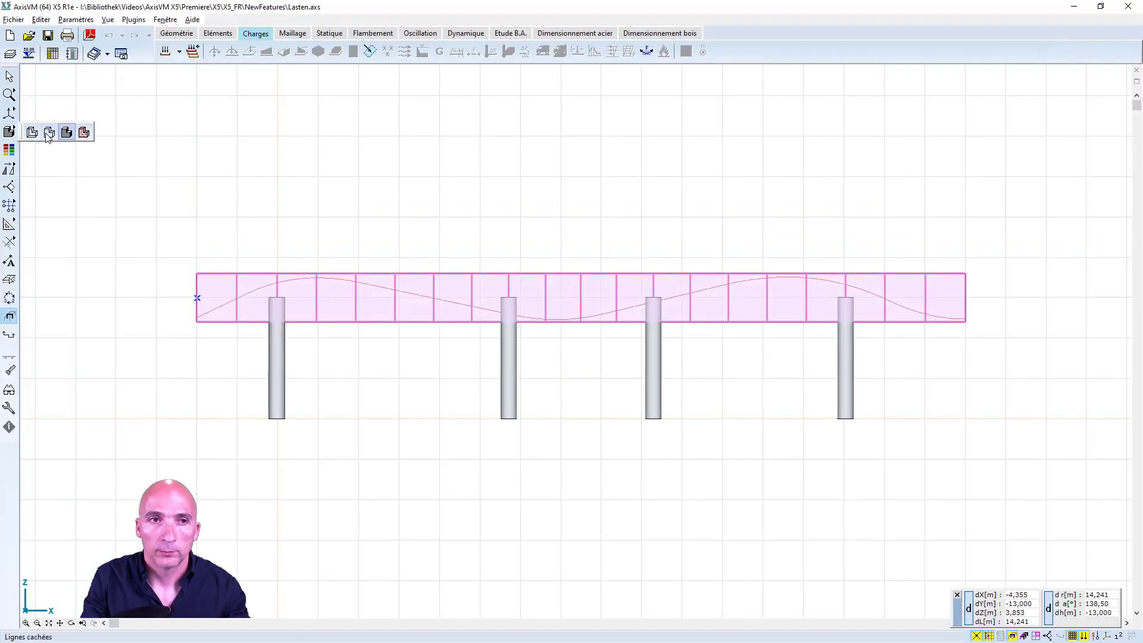
pyautogui.click(49, 133)
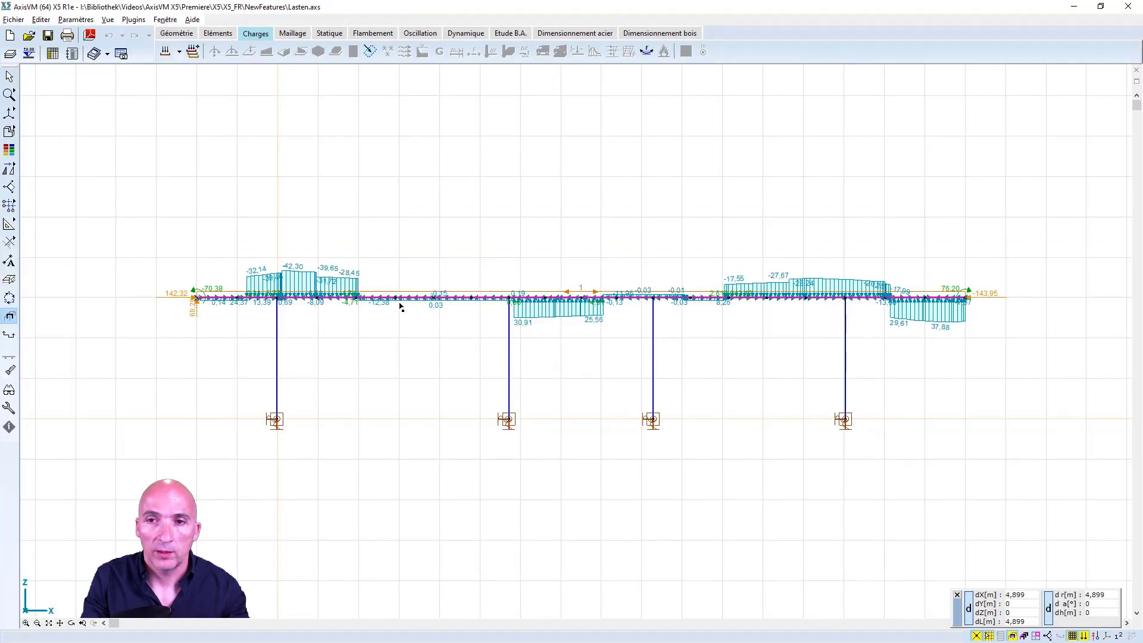
pyautogui.scroll(1, 400, 306)
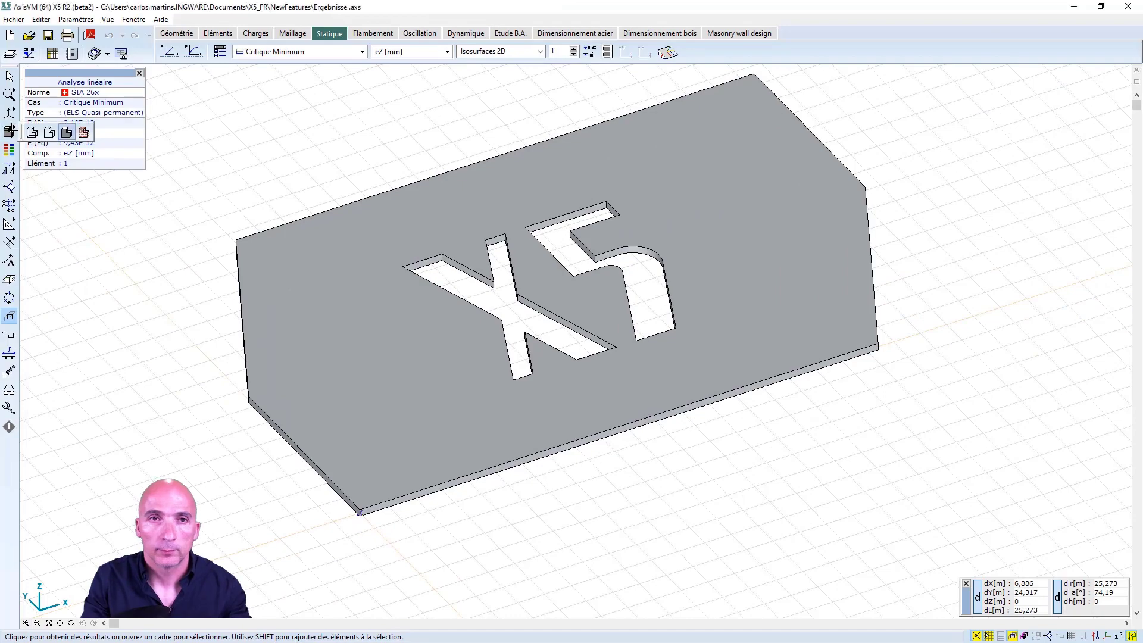
# - Switch the slab model to the hidden-line display and show the principal moment directions am
pyautogui.click(48, 132)
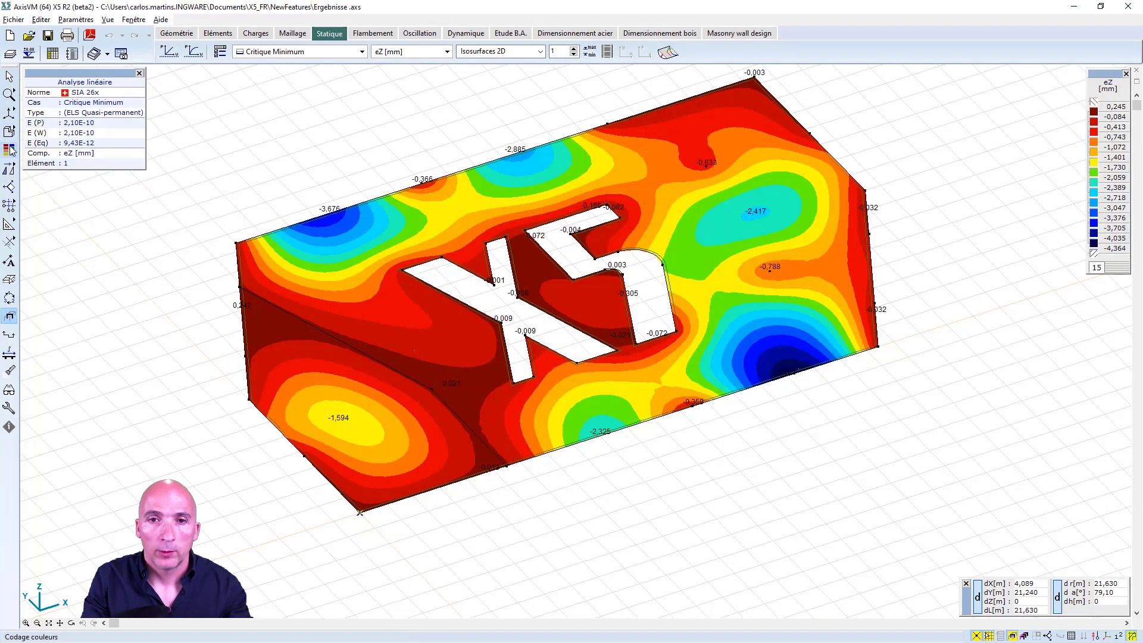
pyautogui.click(447, 52)
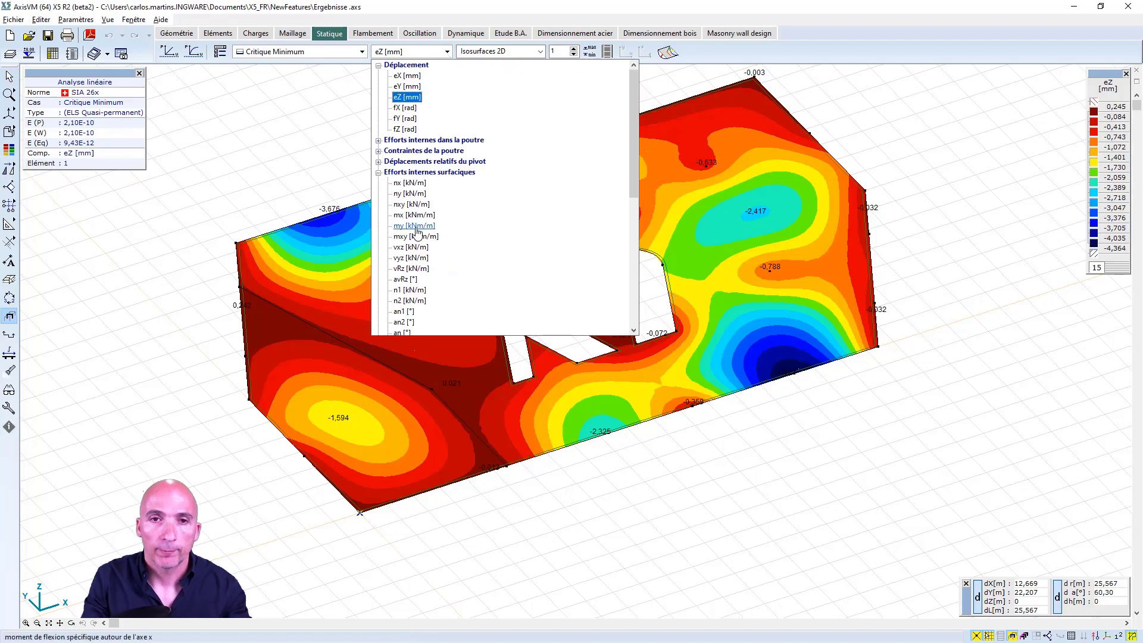
pyautogui.scroll(-4, 406, 274)
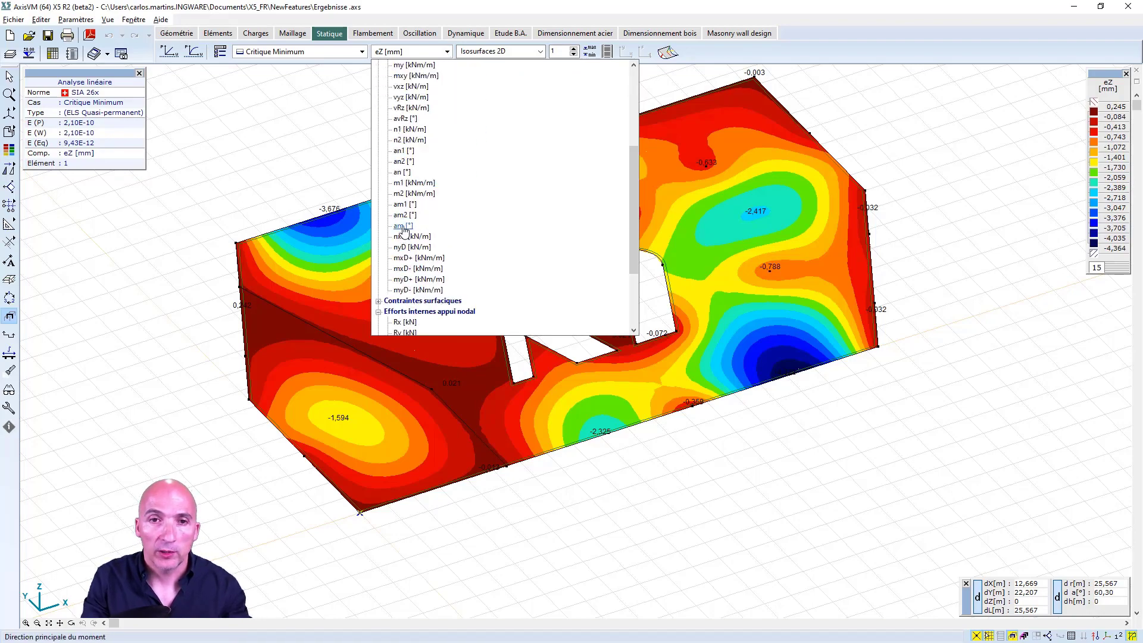
pyautogui.press('Escape')
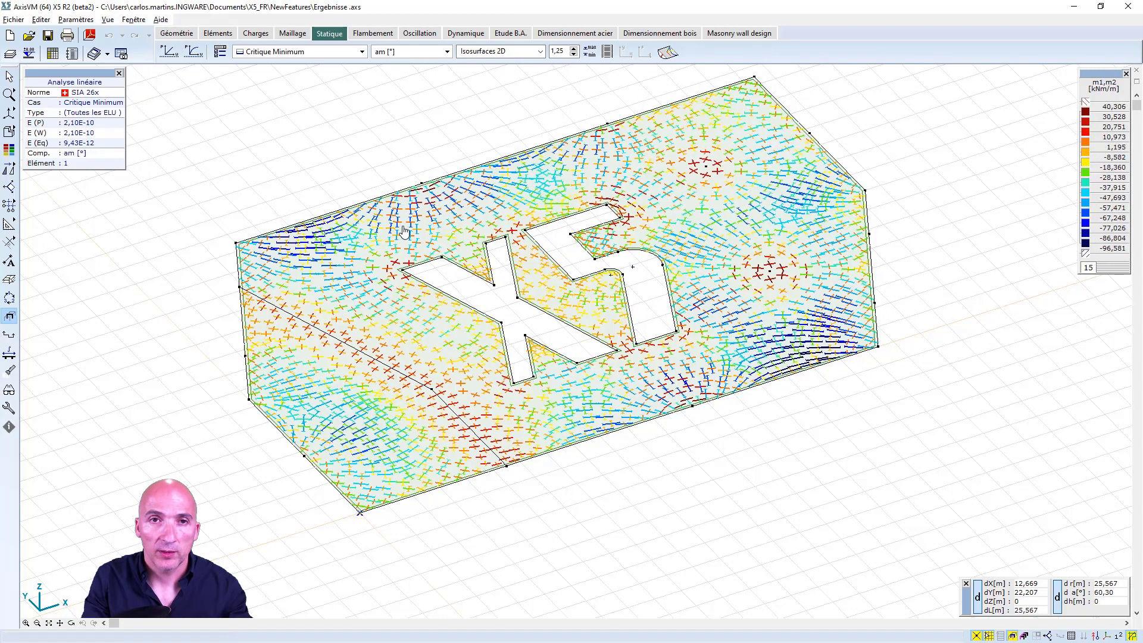
# - Display the slab's principal moment directions one at a time, first am2 and after it am1
pyautogui.click(447, 51)
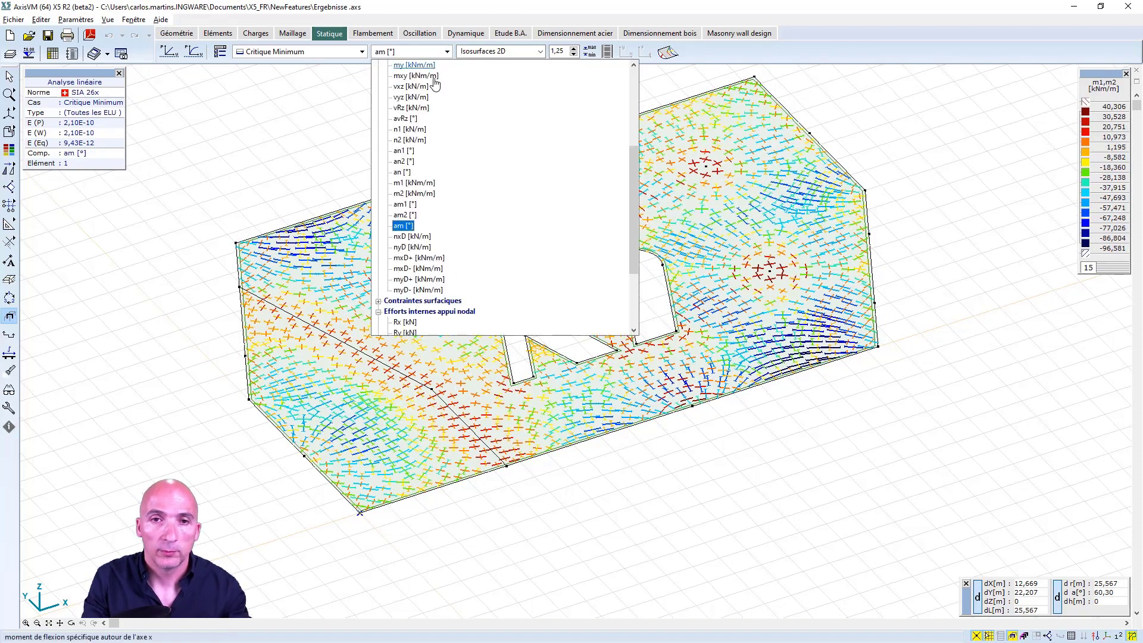
pyautogui.click(406, 215)
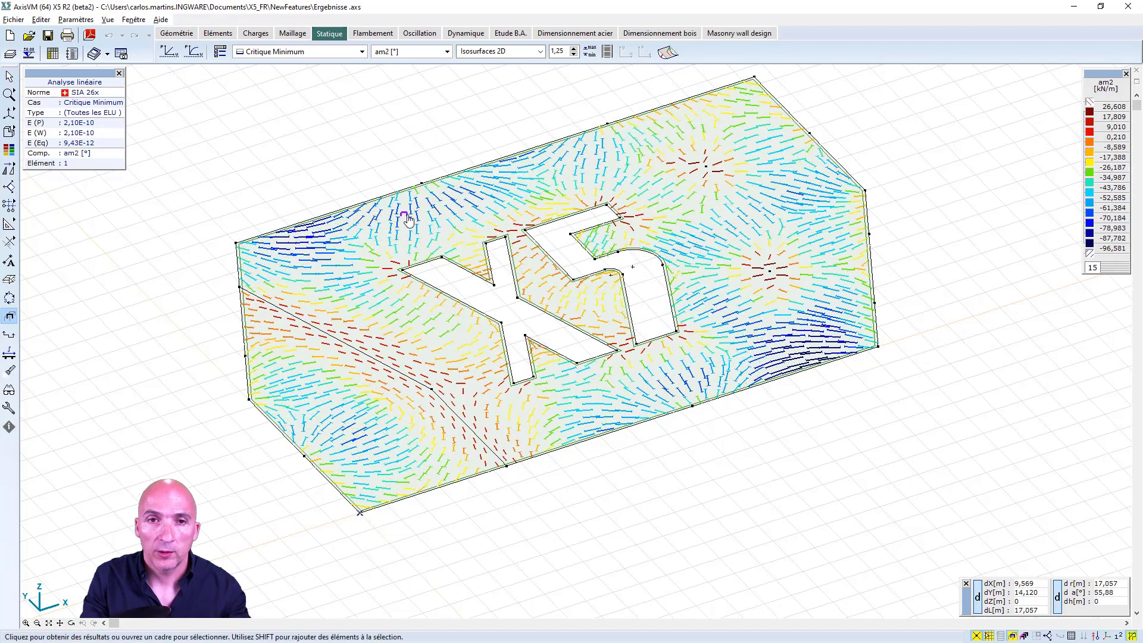
pyautogui.click(447, 52)
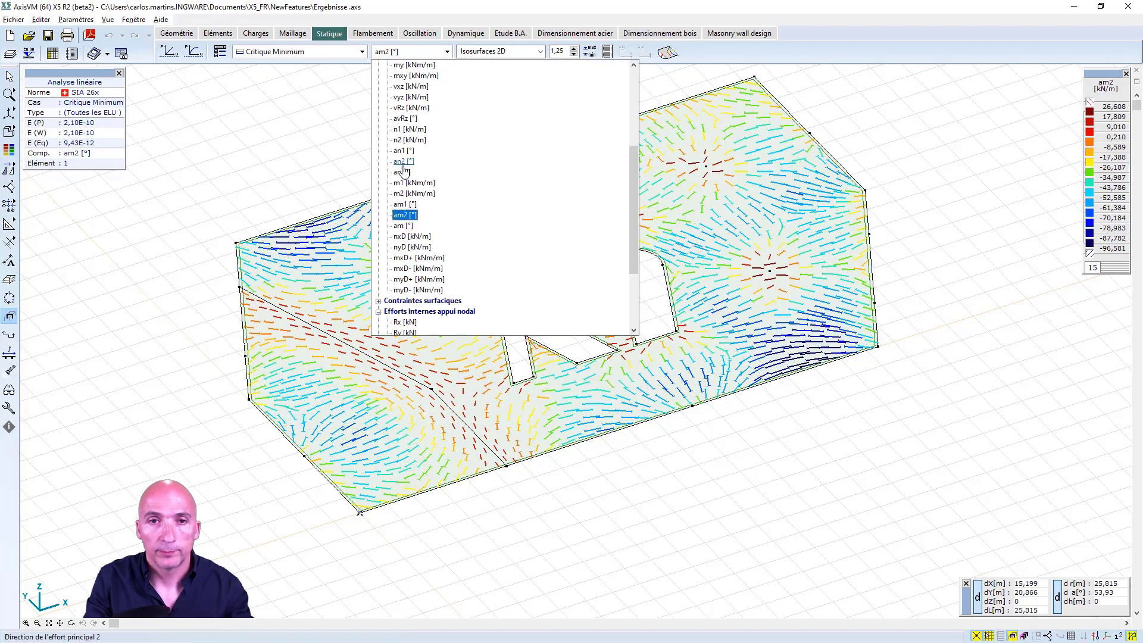
pyautogui.click(400, 206)
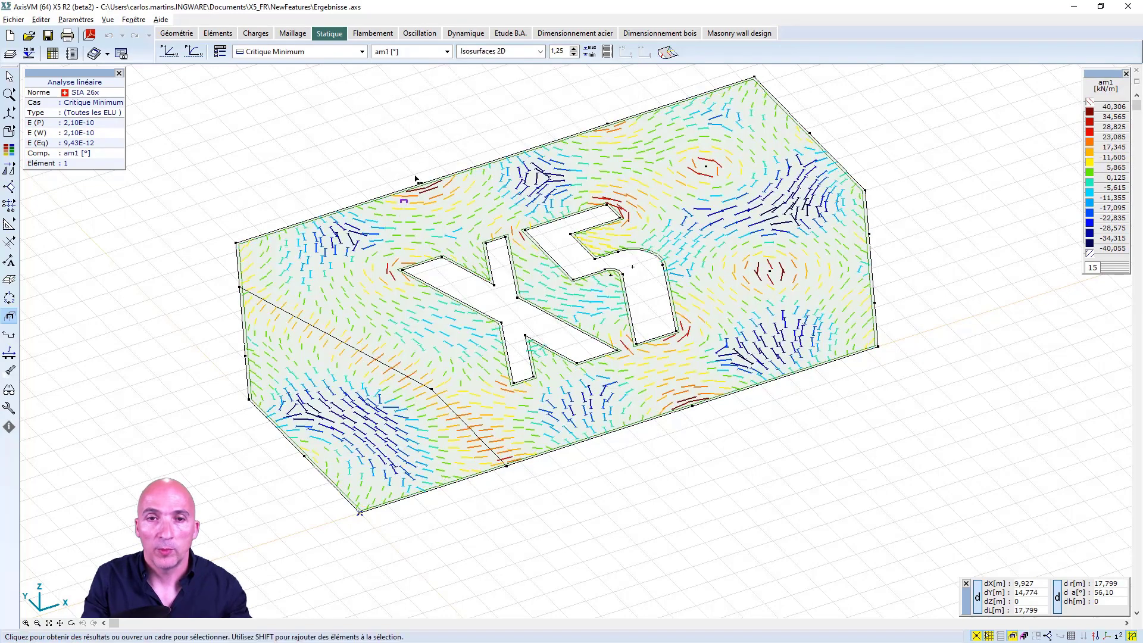
# - Display the slab's principal normal force directions an, an2 and an1, and the resultant shear force direction avRz
pyautogui.click(448, 52)
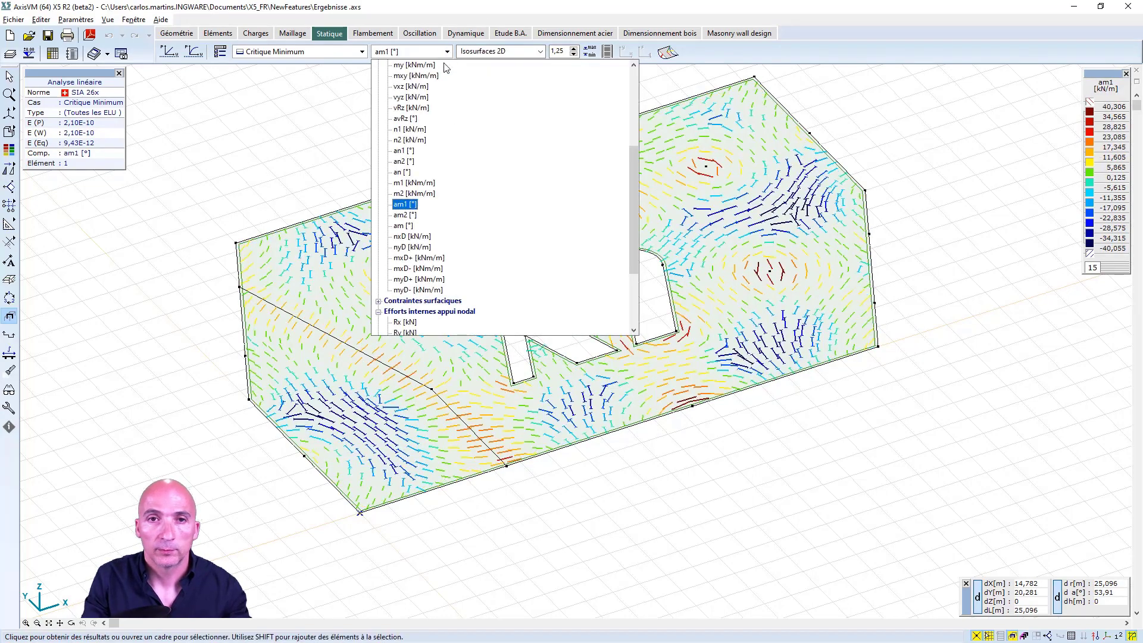
pyautogui.click(401, 172)
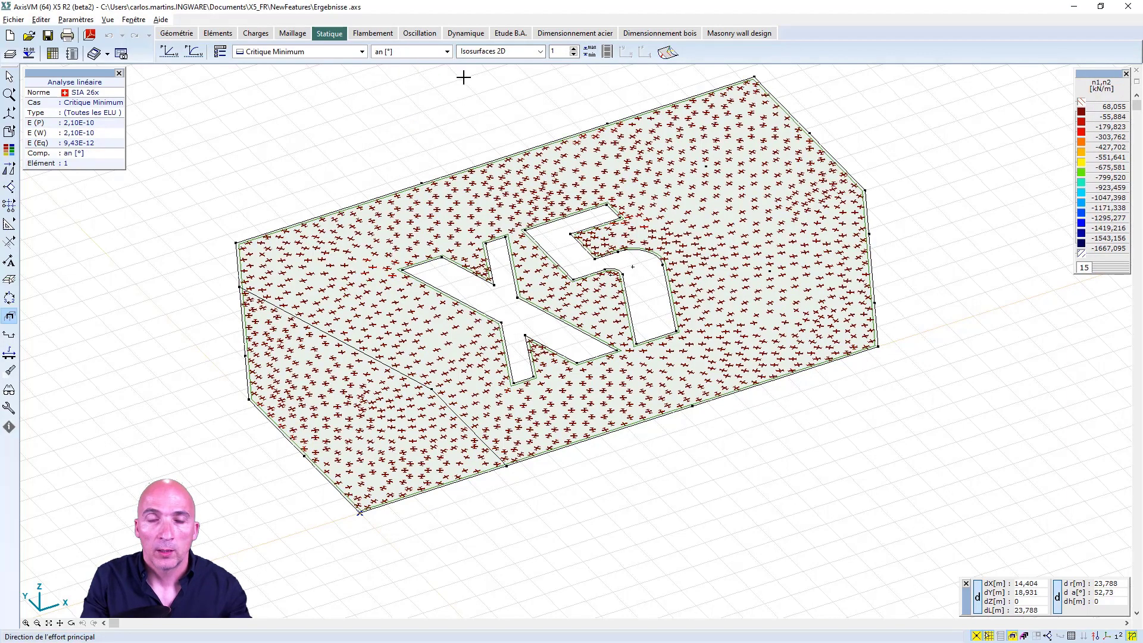
pyautogui.click(448, 52)
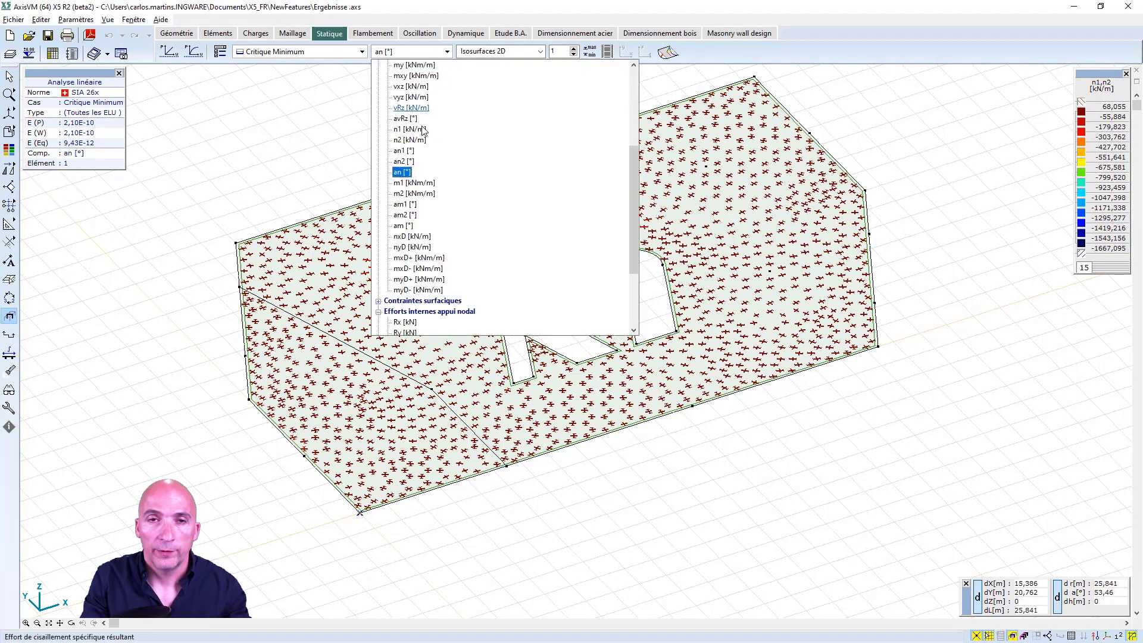
pyautogui.click(403, 162)
pyautogui.click(448, 51)
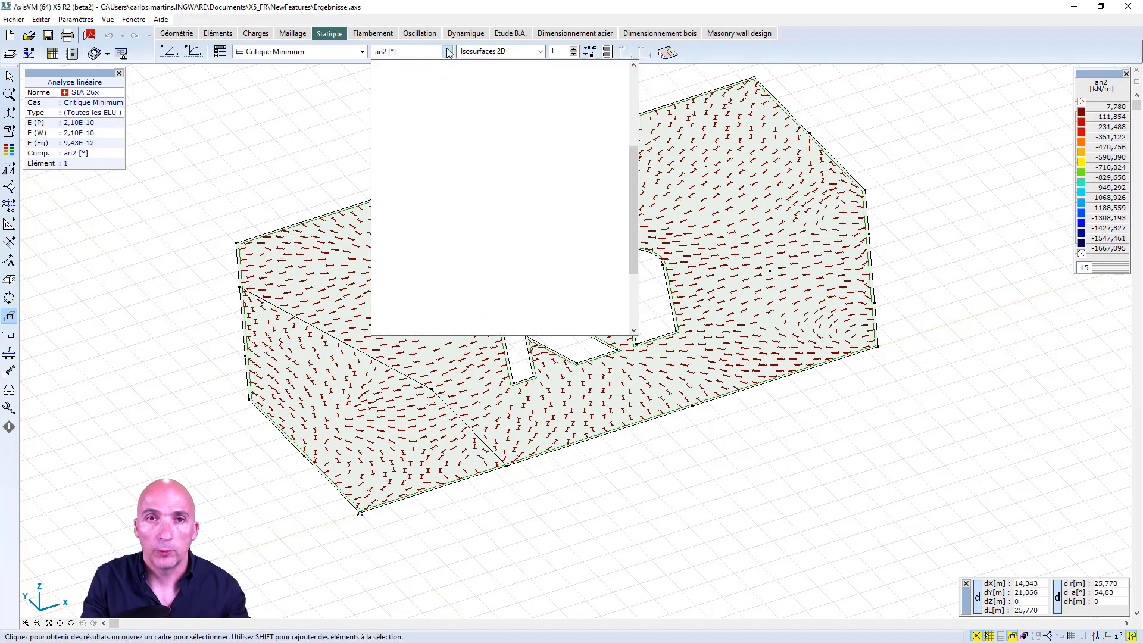
pyautogui.click(405, 151)
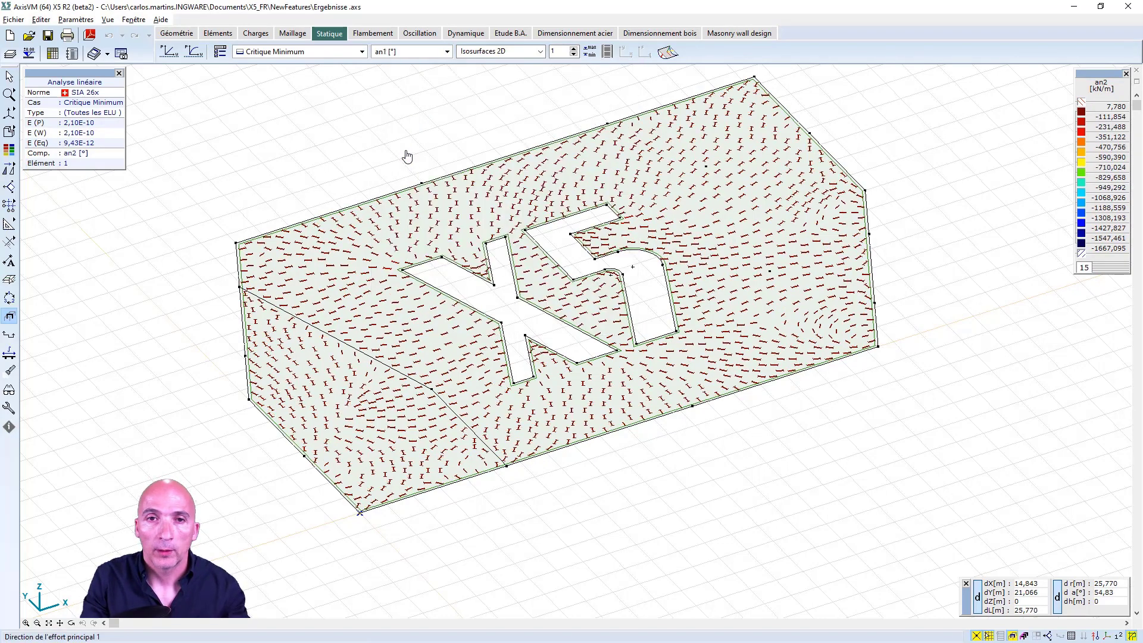
pyautogui.click(448, 52)
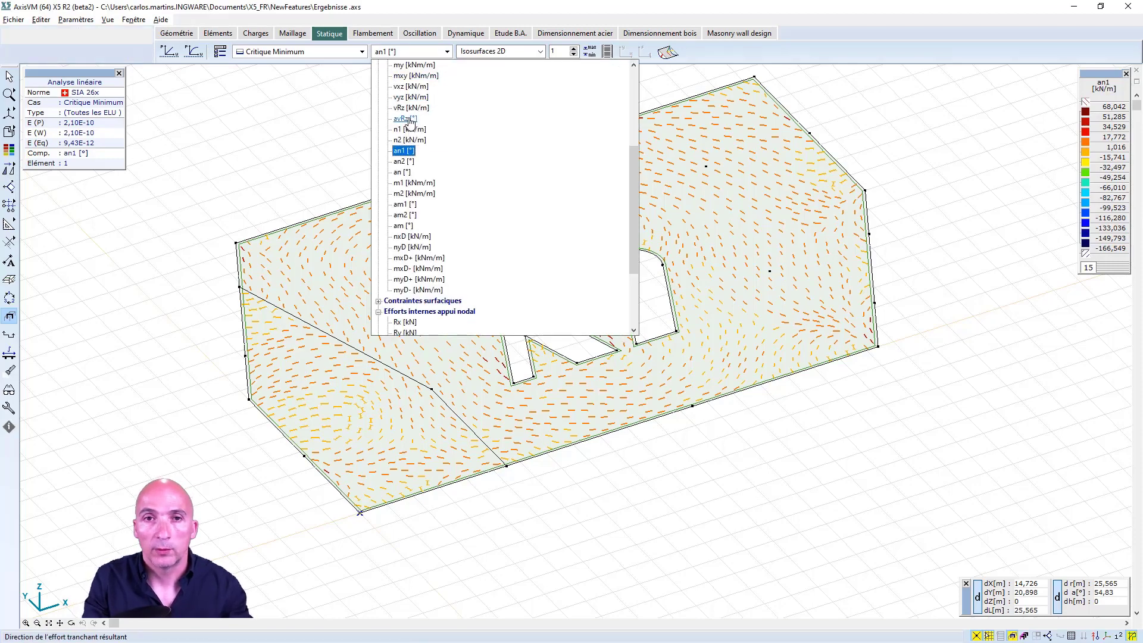
pyautogui.click(407, 119)
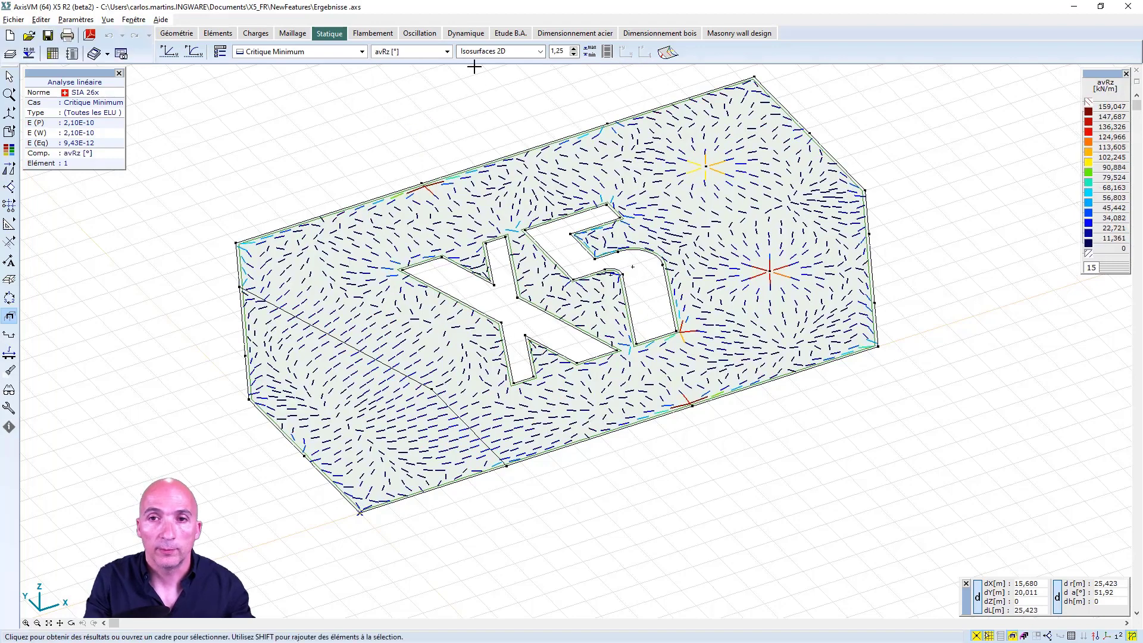
# - Display the nodal support result αR and turn off the parts filter to show the whole structure
pyautogui.click(447, 52)
pyautogui.scroll(-3, 415, 258)
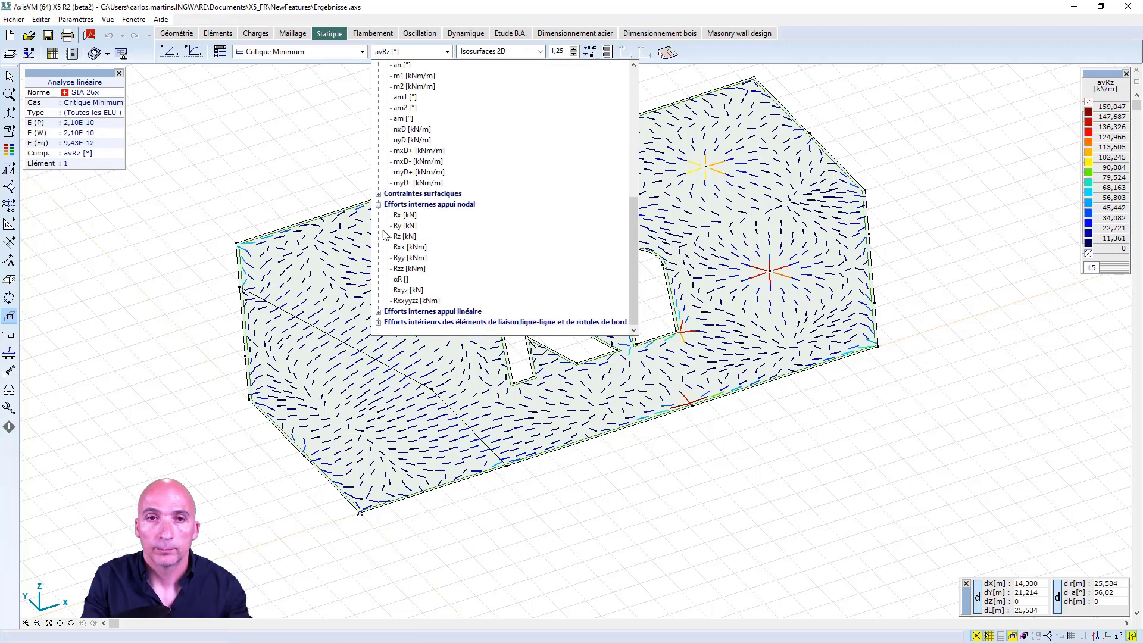
pyautogui.click(400, 279)
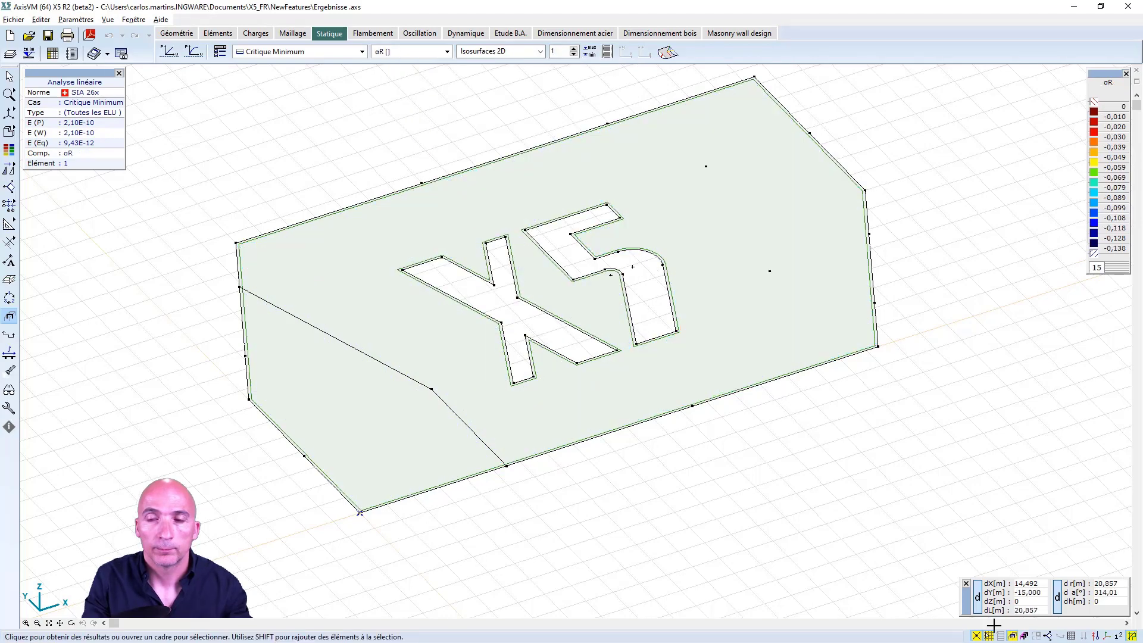
pyautogui.click(1013, 635)
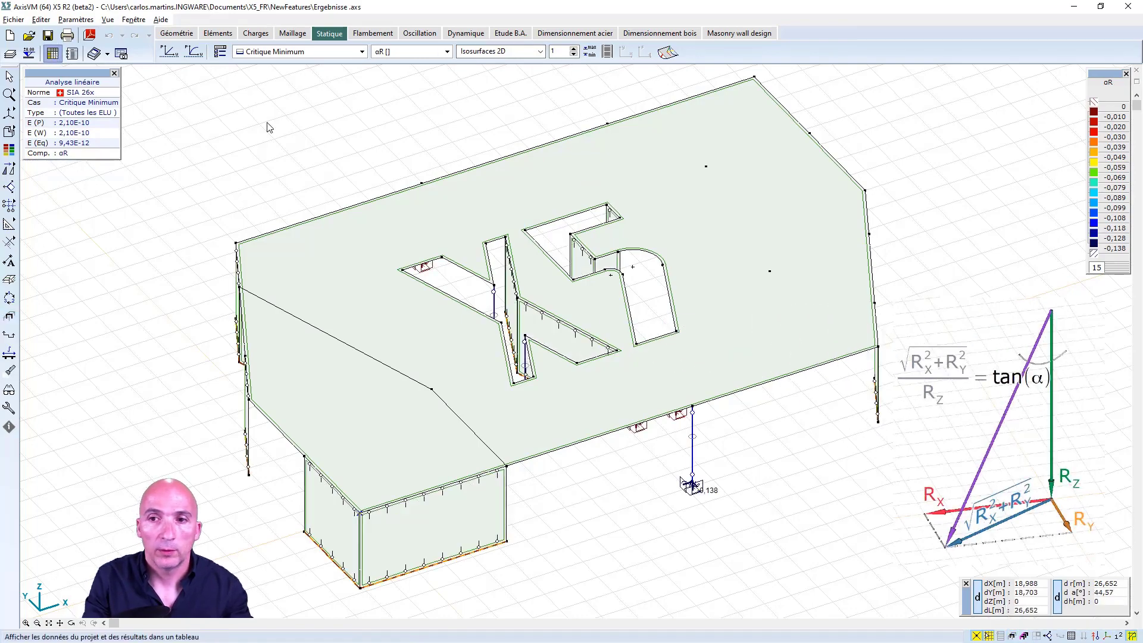
# - Examine the unbalanced loads table in the linear analysis results and close the tables
pyautogui.press('F12')
pyautogui.click(833, 319)
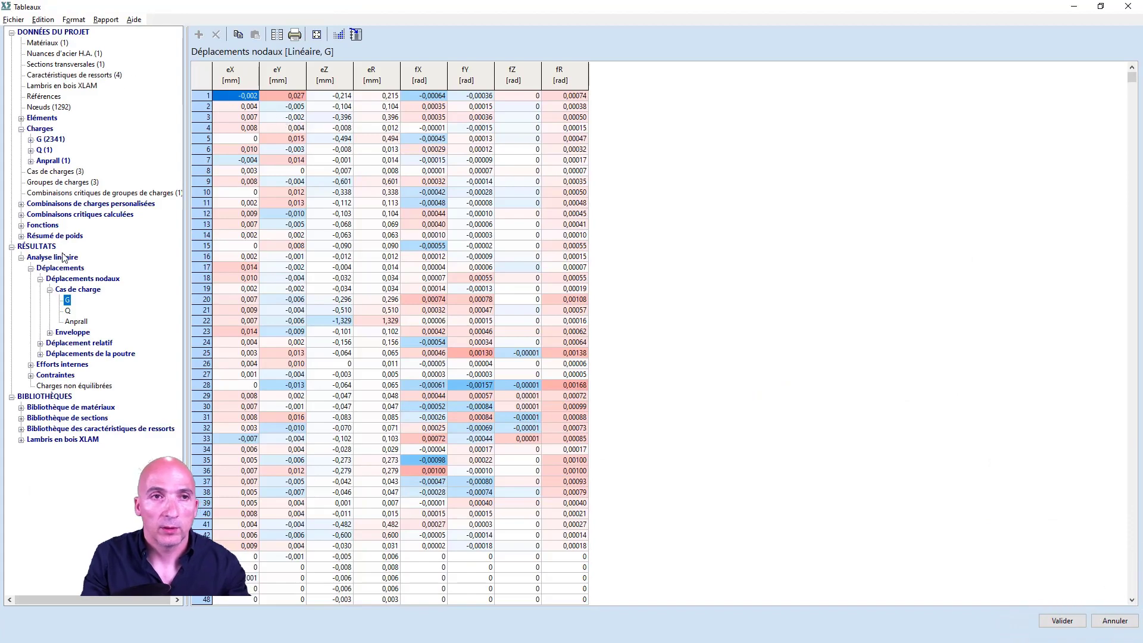
pyautogui.click(67, 386)
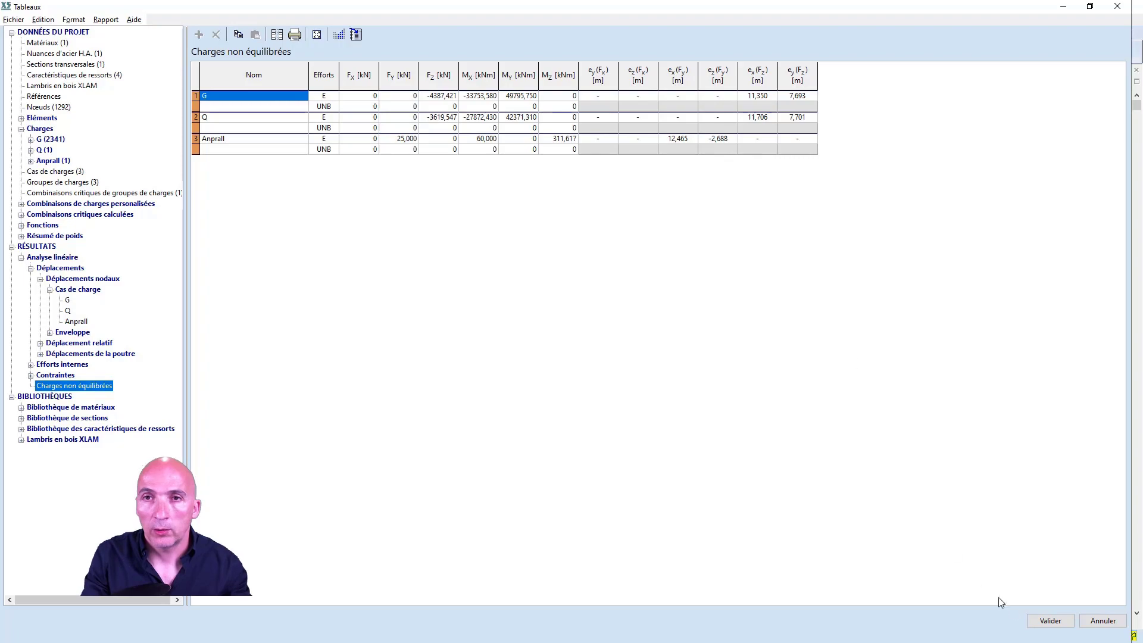
pyautogui.click(1051, 620)
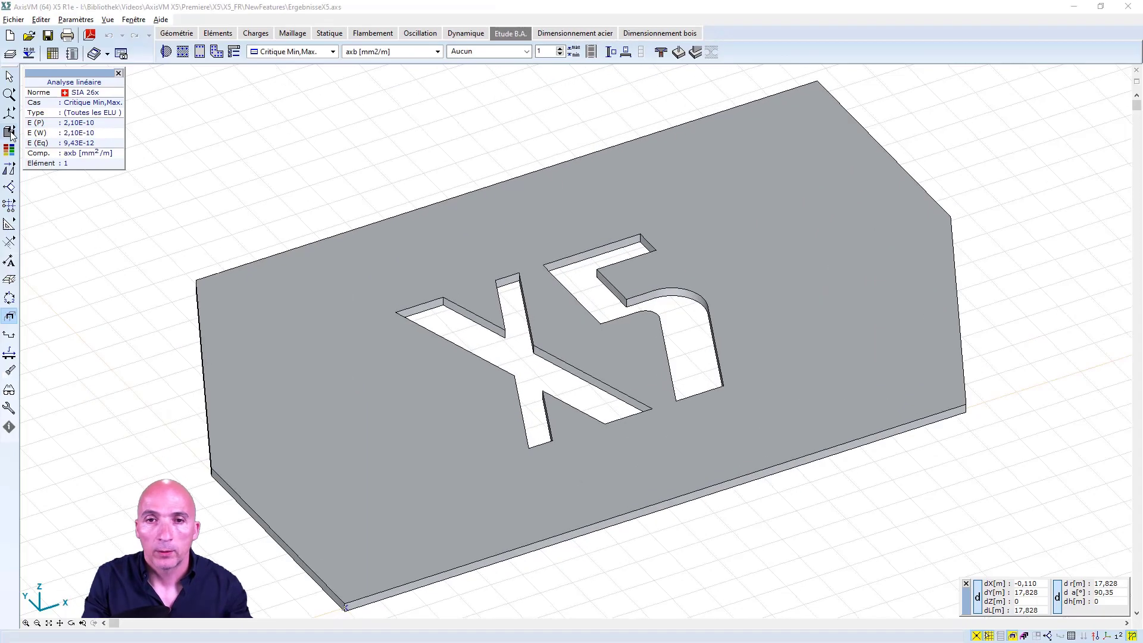
# - Show the slab in hidden lines and open the surface reinforcement parameters for the slab domain
pyautogui.click(10, 132)
pyautogui.click(50, 132)
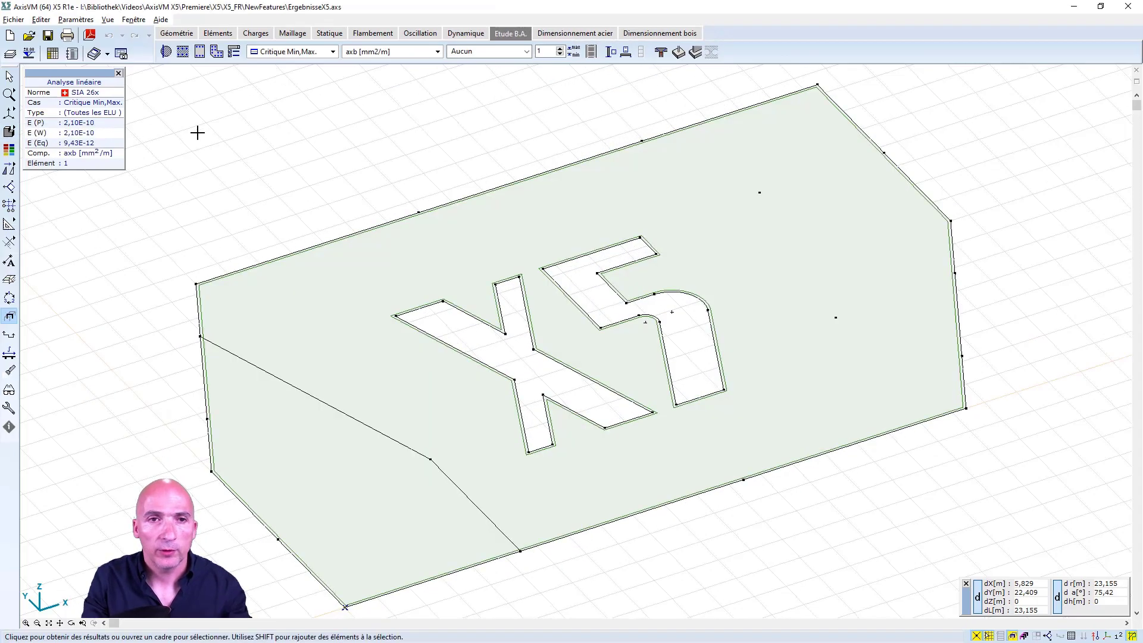
pyautogui.click(167, 51)
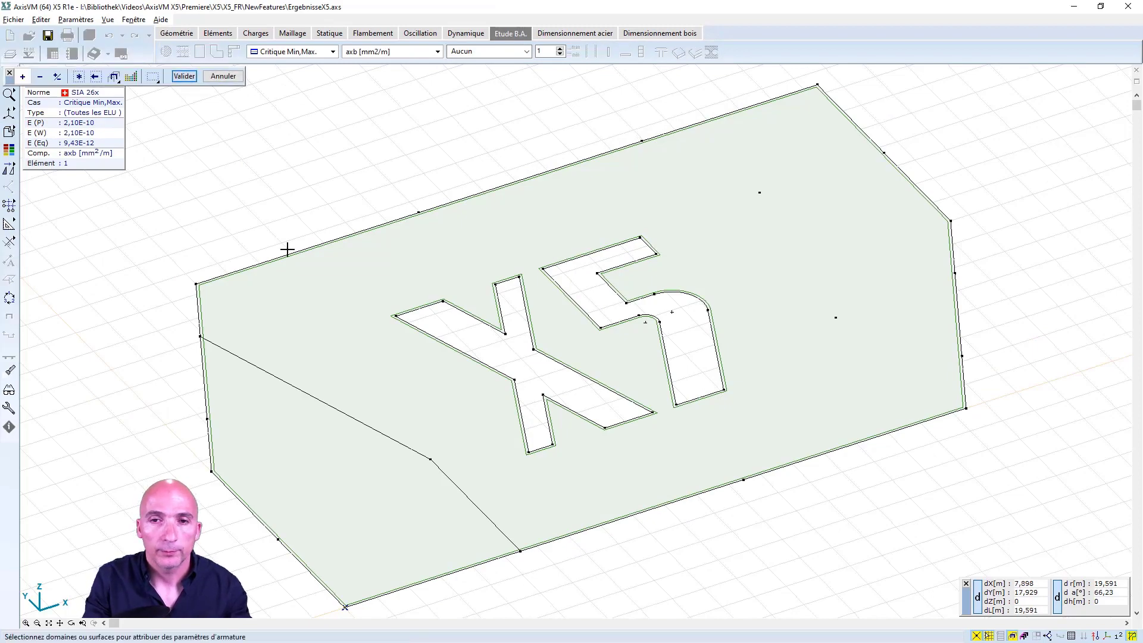
pyautogui.click(185, 76)
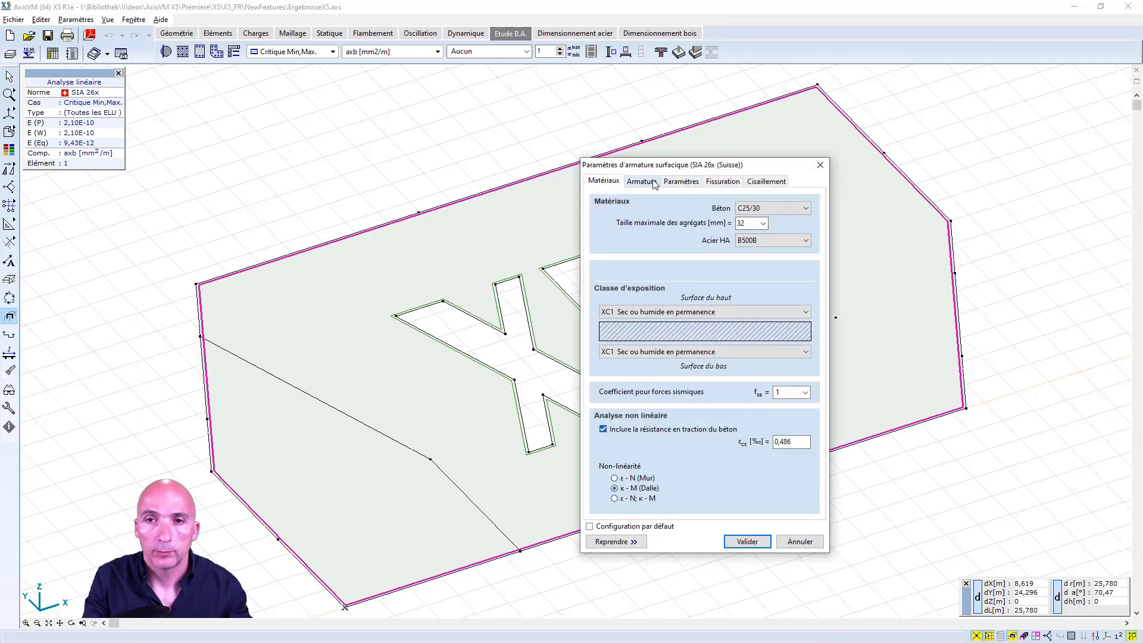
# - Leave minimum concrete cover unapplied and enable calculating the required reinforcement from the limiting crack width in SLS combinations for the slab
pyautogui.click(641, 181)
pyautogui.click(601, 383)
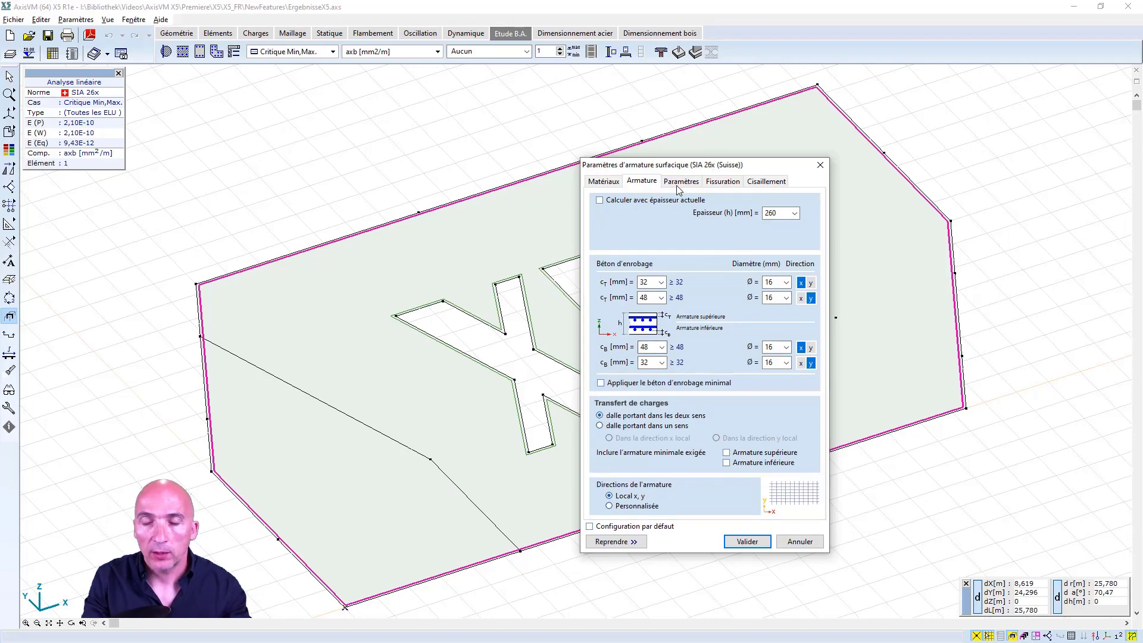
pyautogui.click(725, 183)
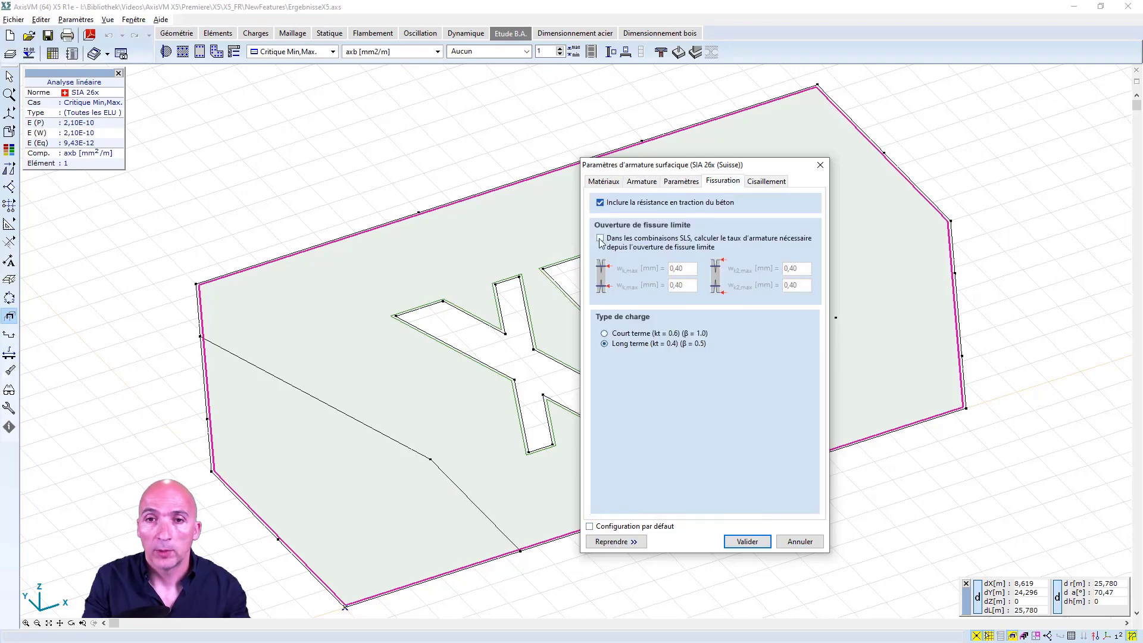
pyautogui.click(600, 238)
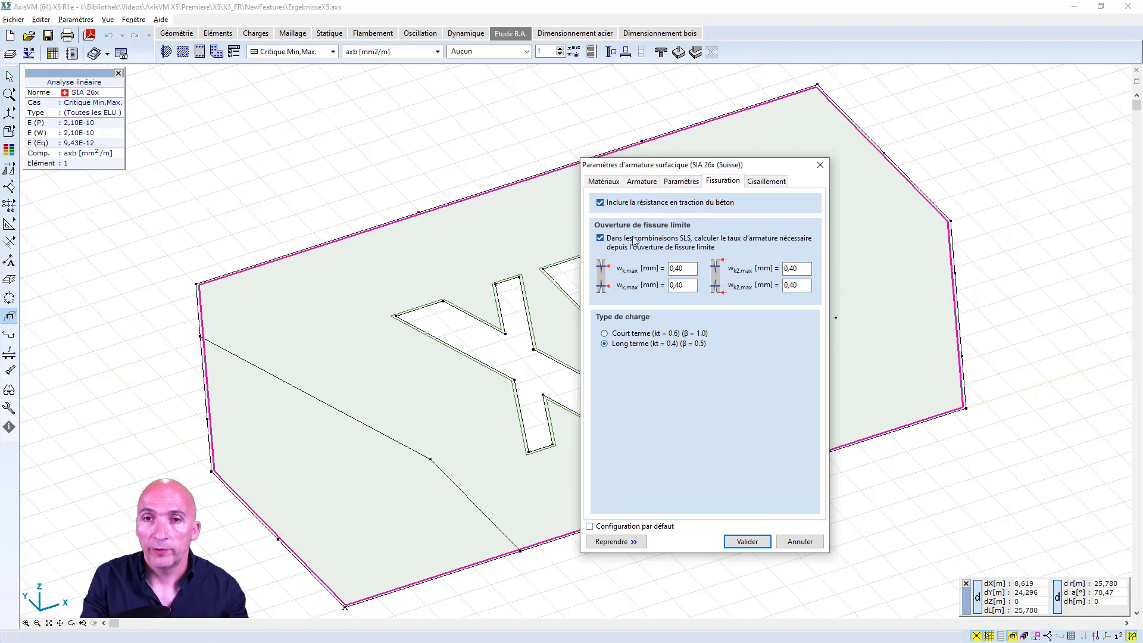
pyautogui.click(747, 540)
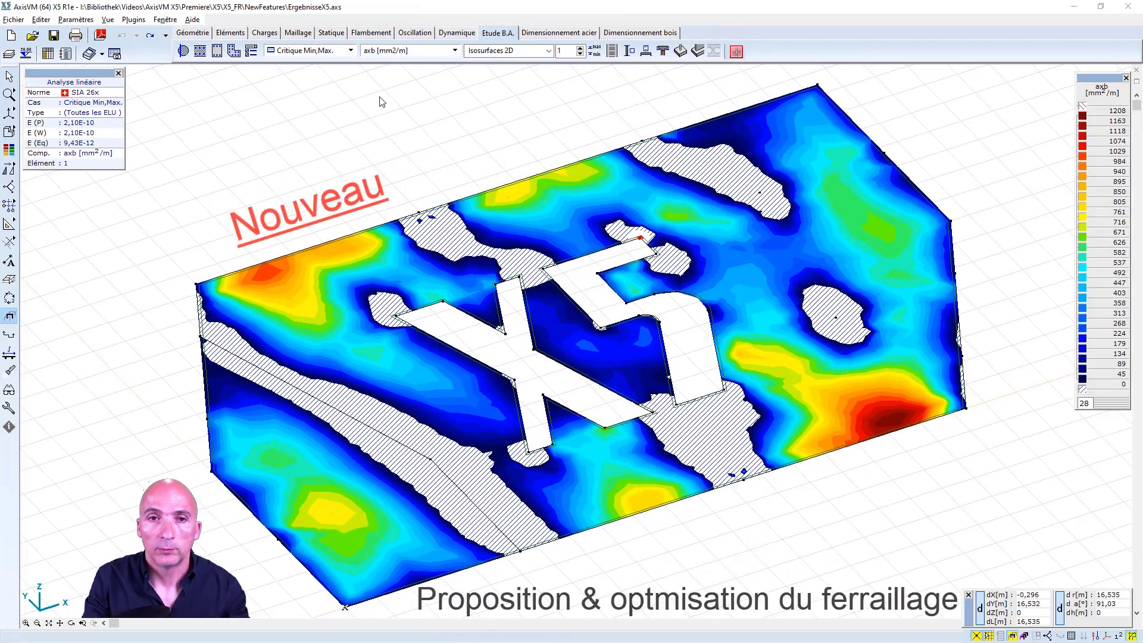
# - Start the automatic reinforcement plan suggestion plugin and select the slab for reinforcement generation
pyautogui.click(133, 19)
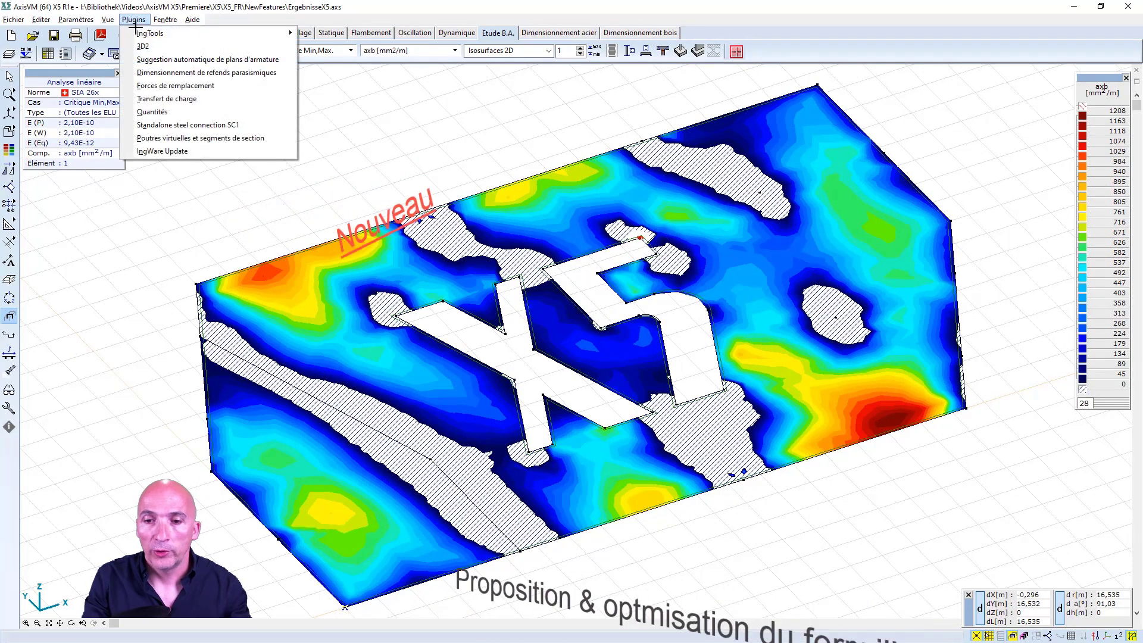
pyautogui.click(154, 60)
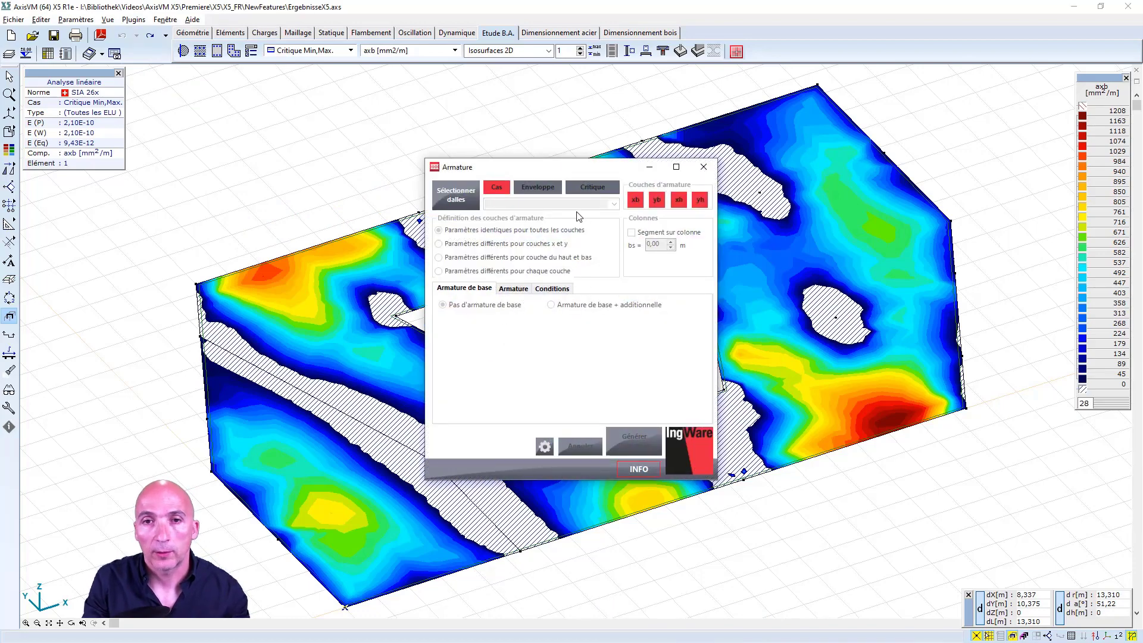
pyautogui.click(459, 198)
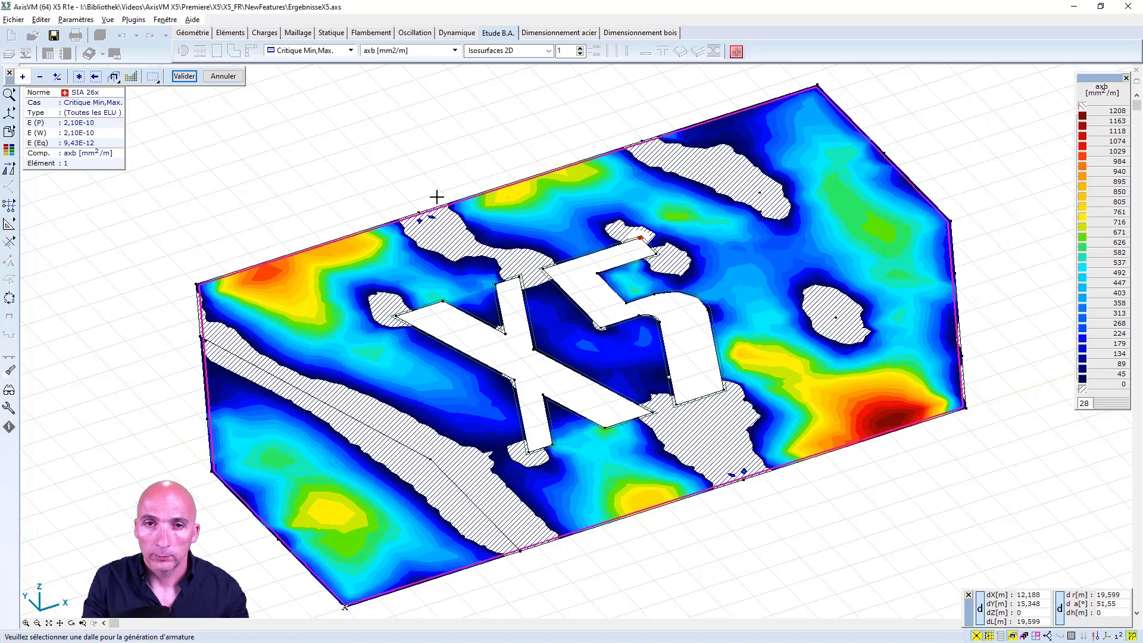
pyautogui.click(185, 76)
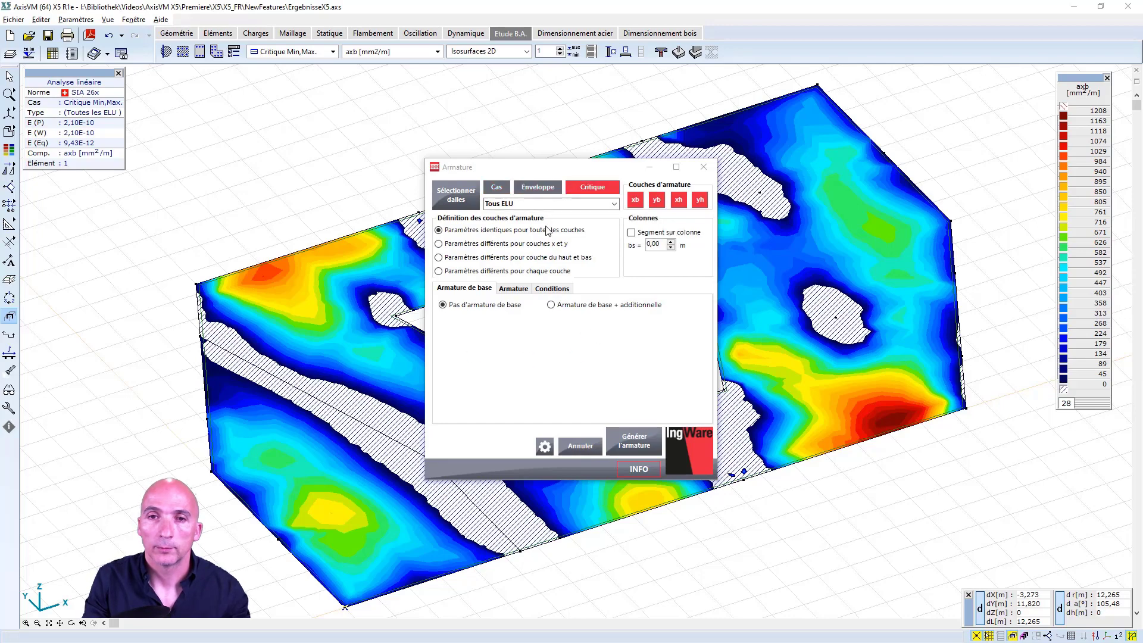
# - Clear the rebar list and refill it with all diameters at 150 mm spacing plus Ø10 at 200 mm for all layers
pyautogui.click(515, 288)
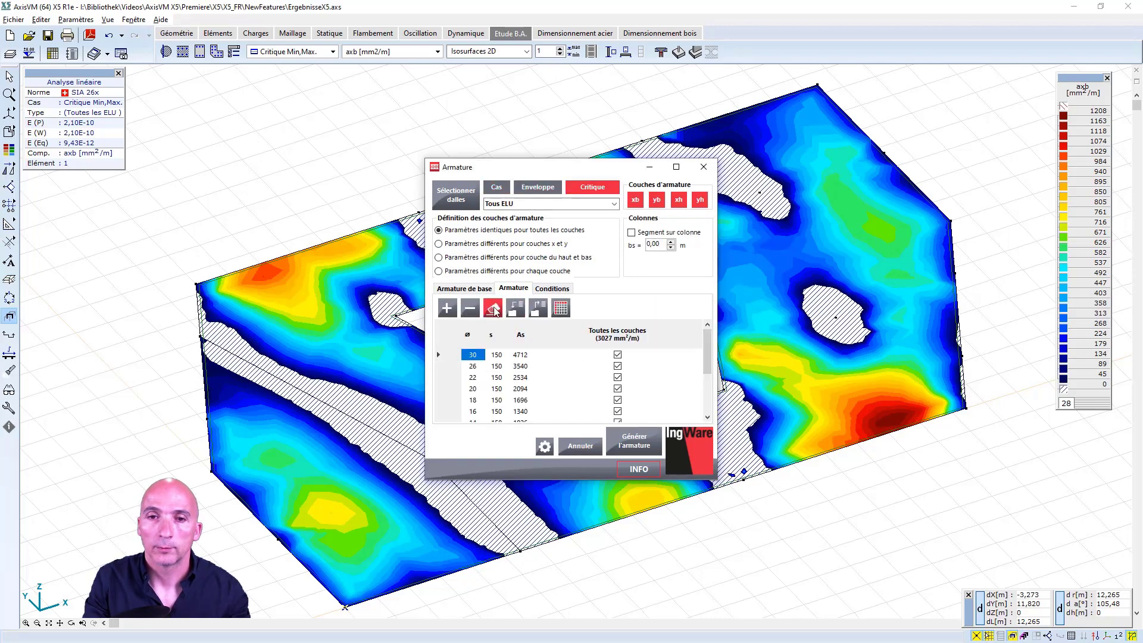
pyautogui.click(565, 315)
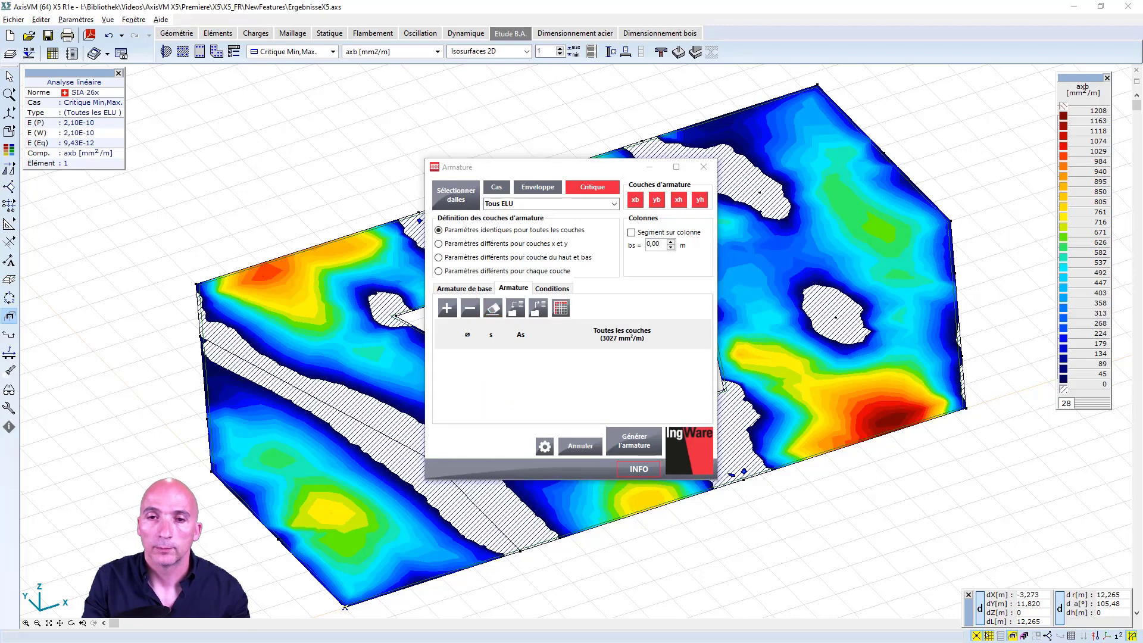
pyautogui.moveTo(395, 215); pyautogui.dragTo(949, 121)
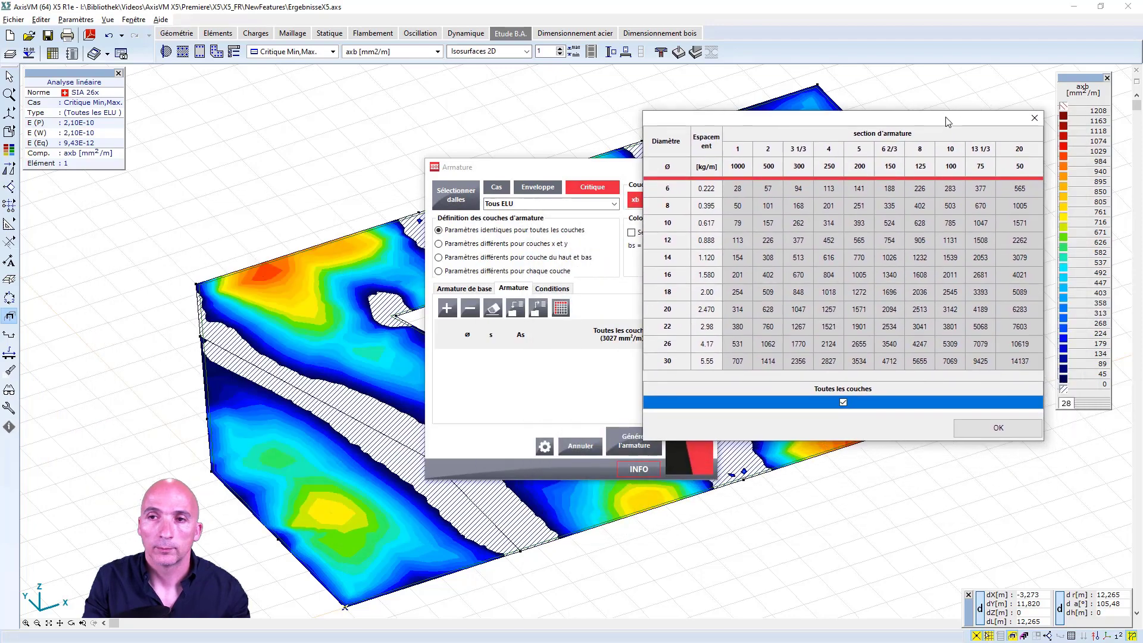
pyautogui.click(890, 156)
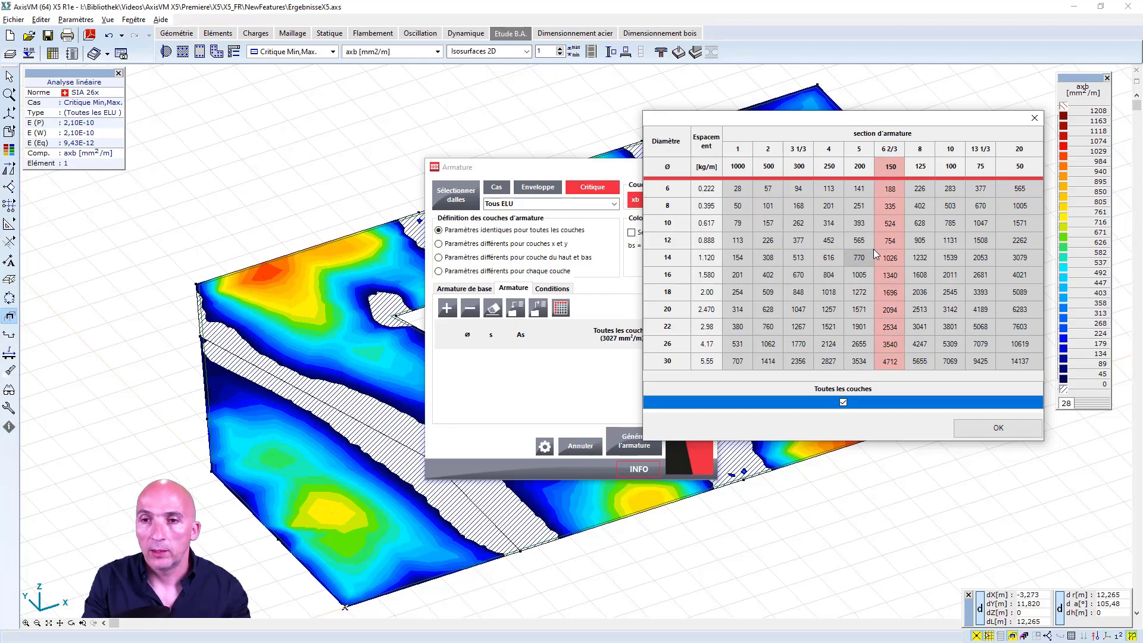
pyautogui.click(859, 222)
pyautogui.click(1012, 428)
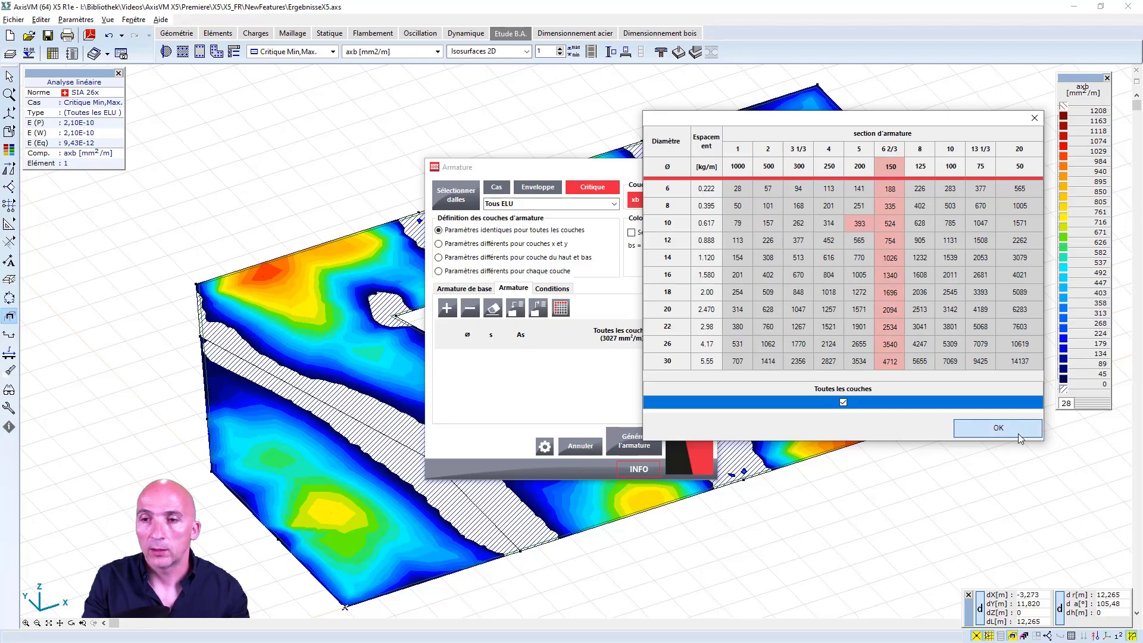
# - Generate the slab's reinforcement and show the reinforcement domain symbols in plan view
pyautogui.click(631, 448)
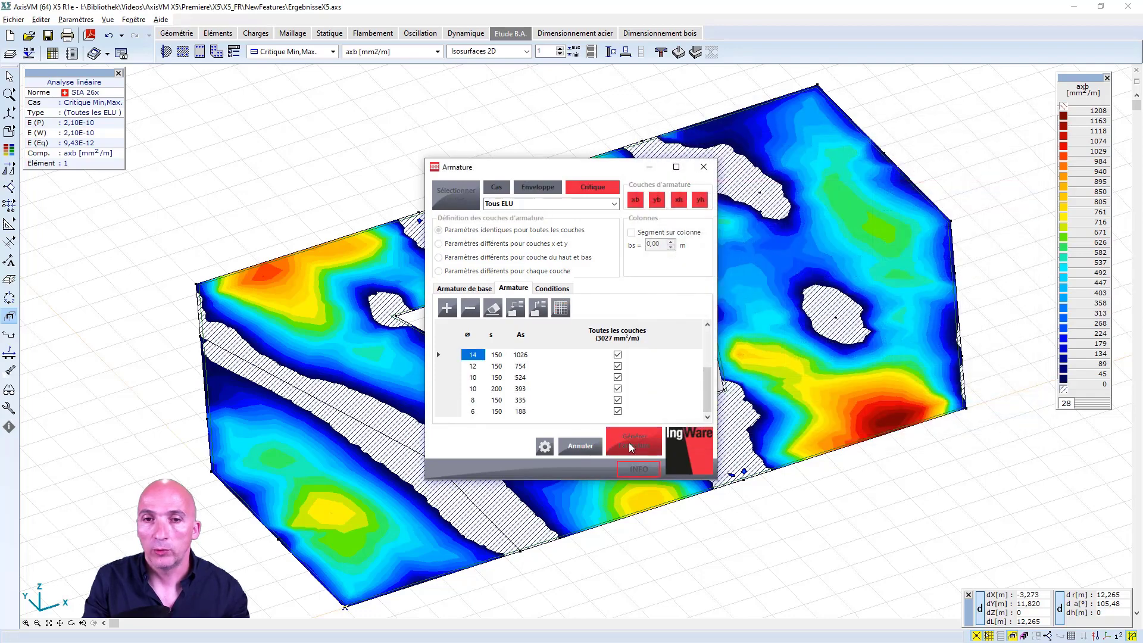
pyautogui.click(604, 373)
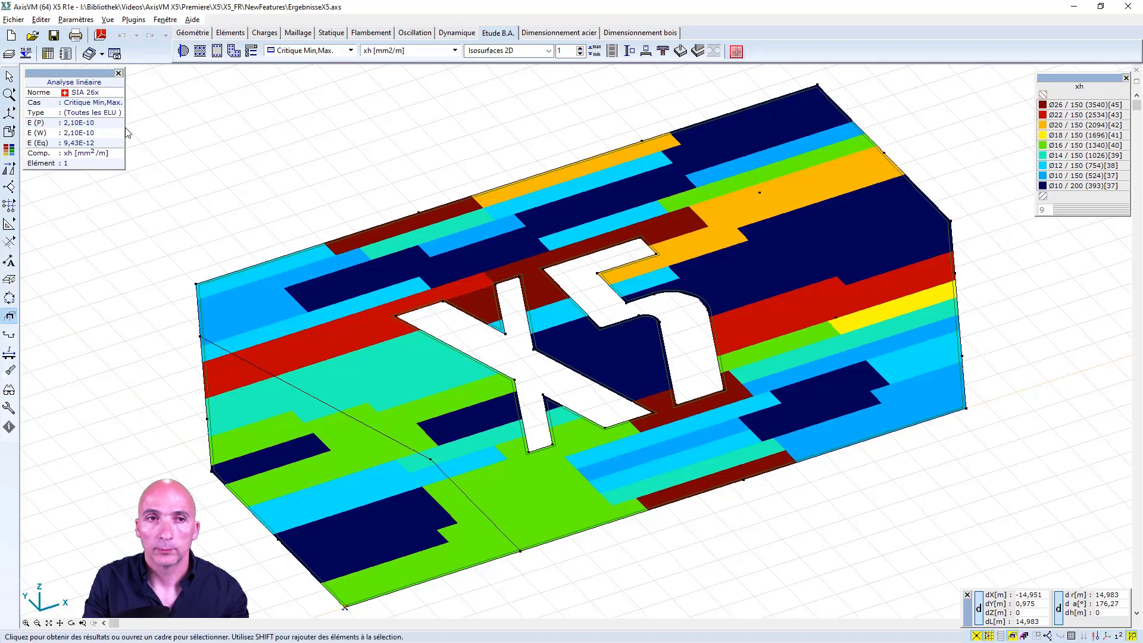
pyautogui.hotkey('ctrl', '2')
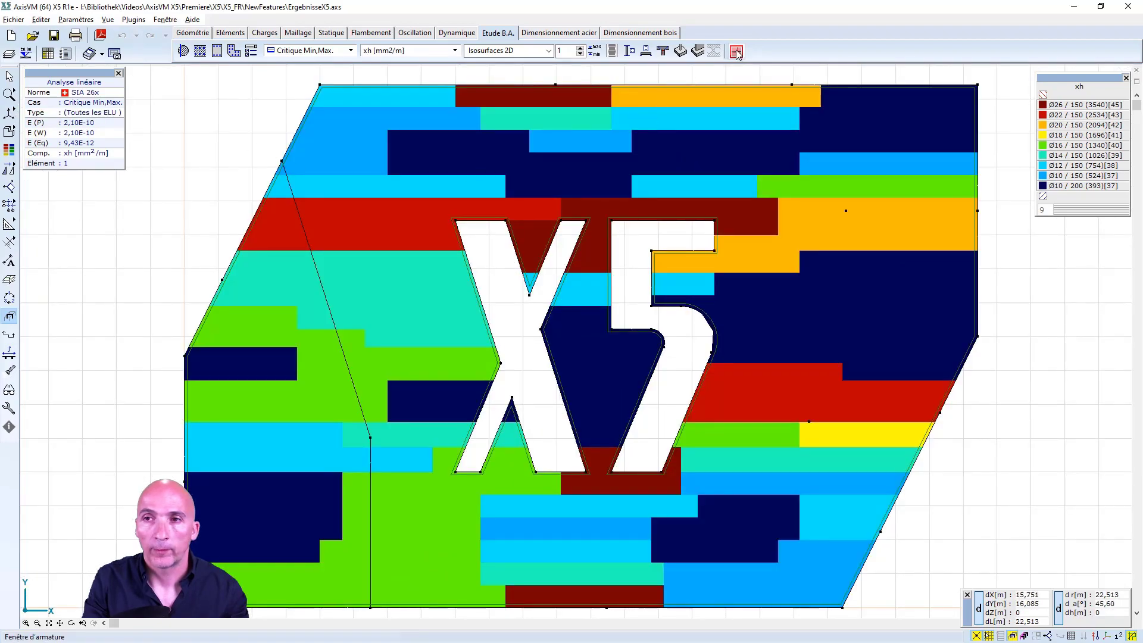
pyautogui.moveTo(1109, 636)
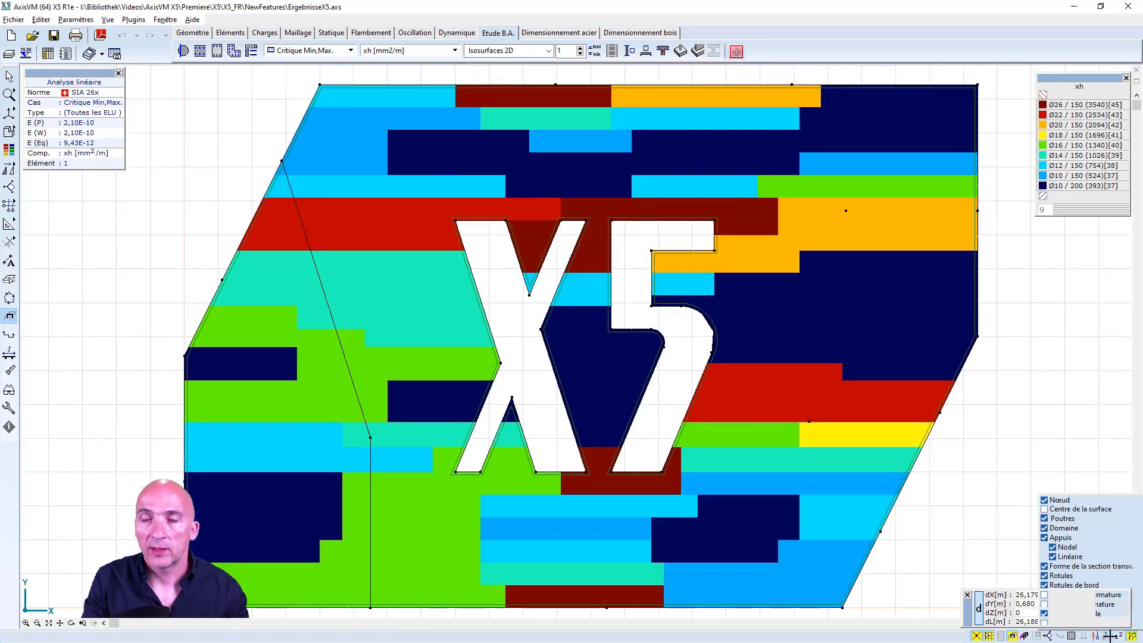
pyautogui.moveTo(1070, 636)
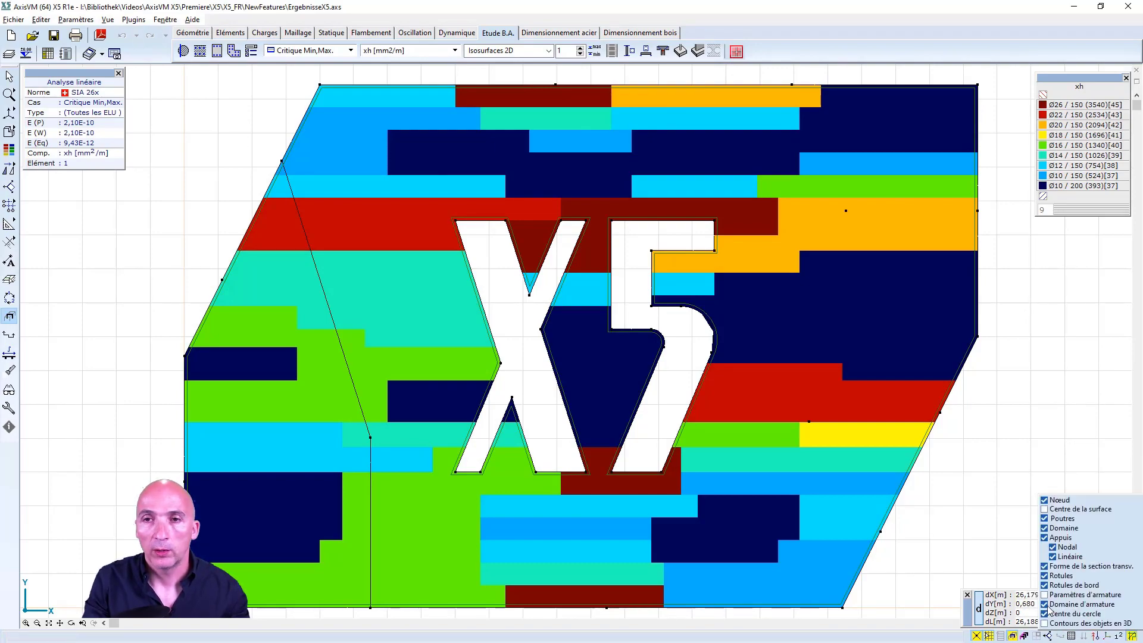
# - Hide the reinforcement domains and display all layers of the existing reinforcement in four separate views
pyautogui.click(736, 53)
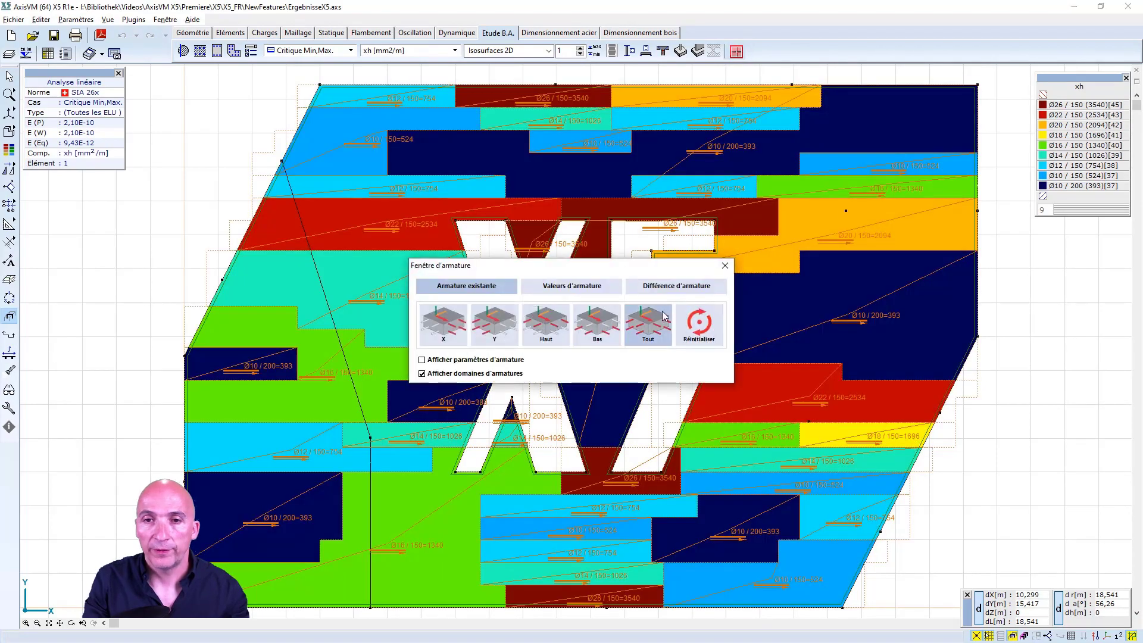
pyautogui.click(423, 374)
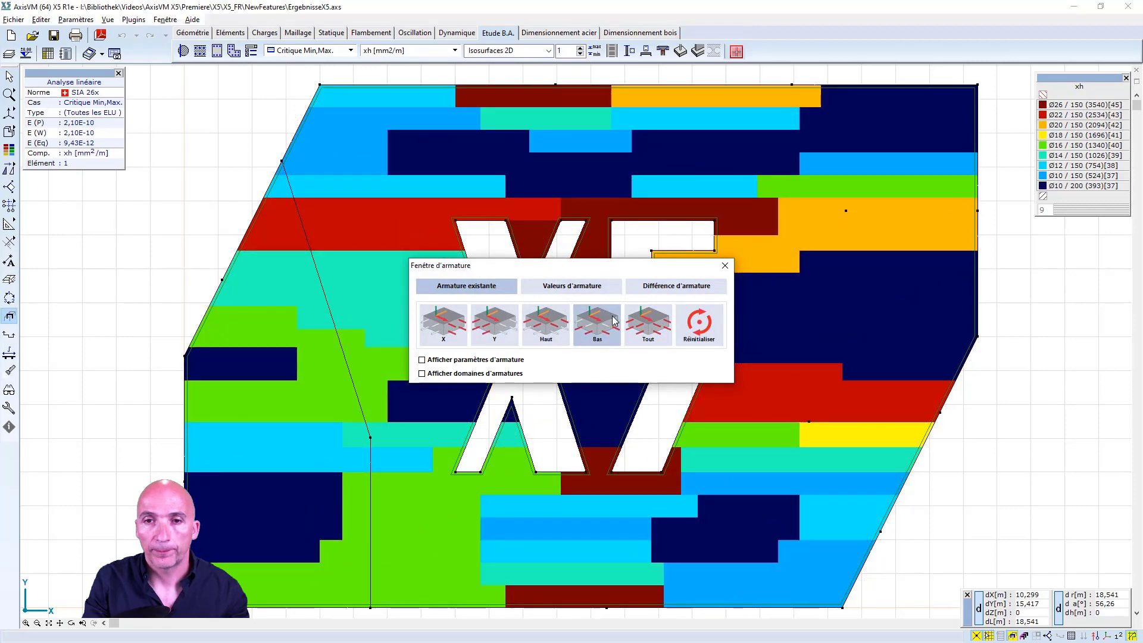
pyautogui.click(647, 324)
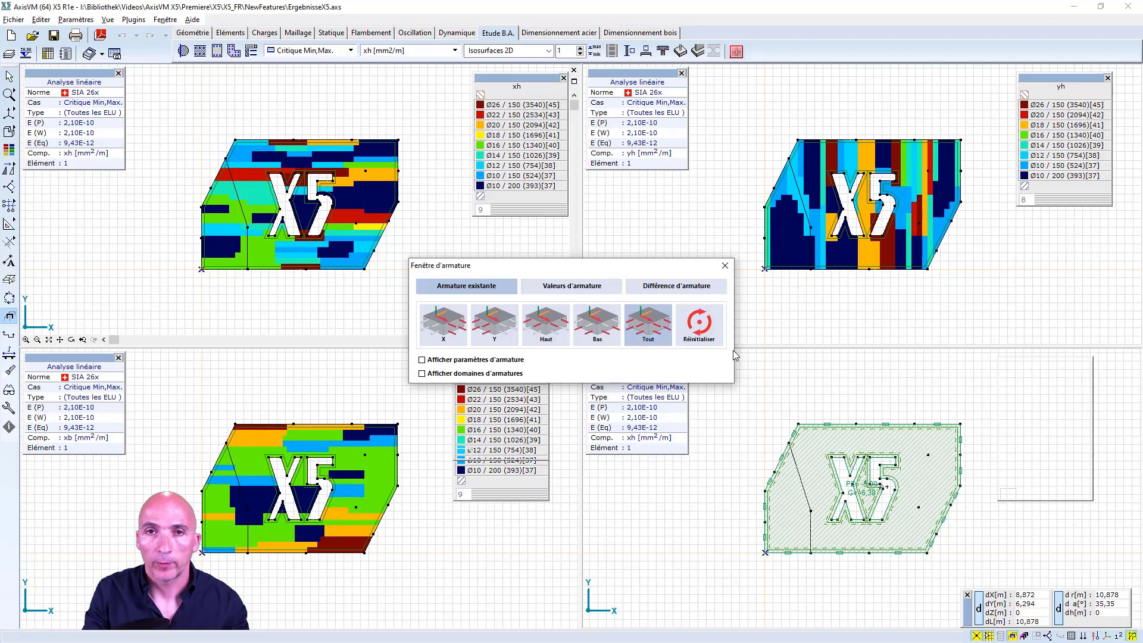
pyautogui.click(725, 267)
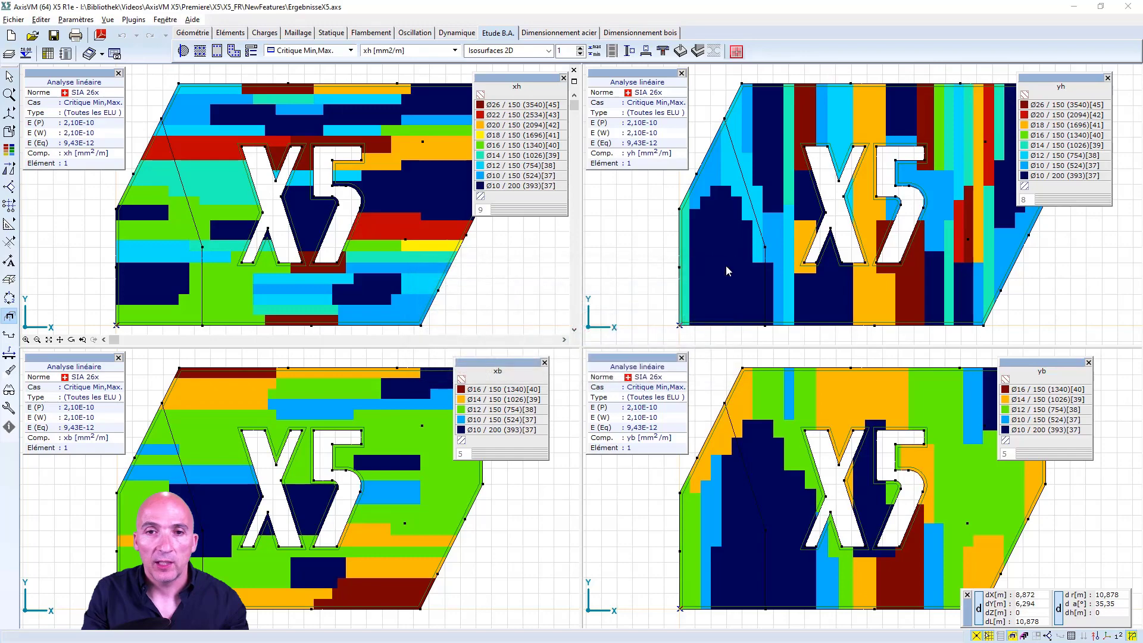
# - Set the colour coding of the actual reinforcement to rebar diameter and spacing
pyautogui.rightClick(532, 149)
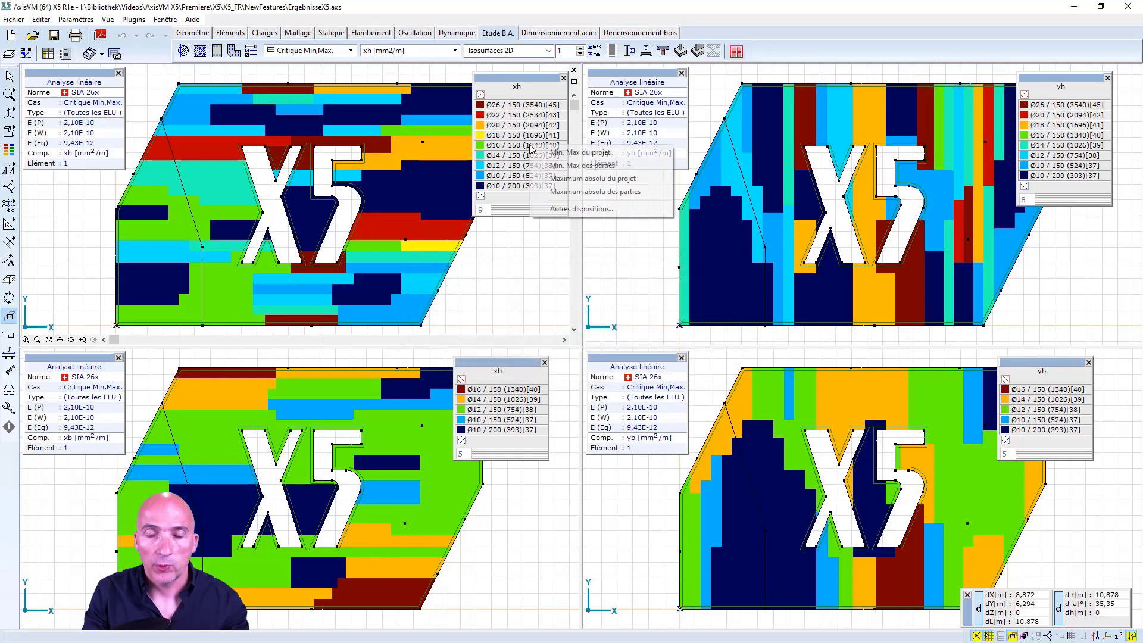
pyautogui.click(568, 211)
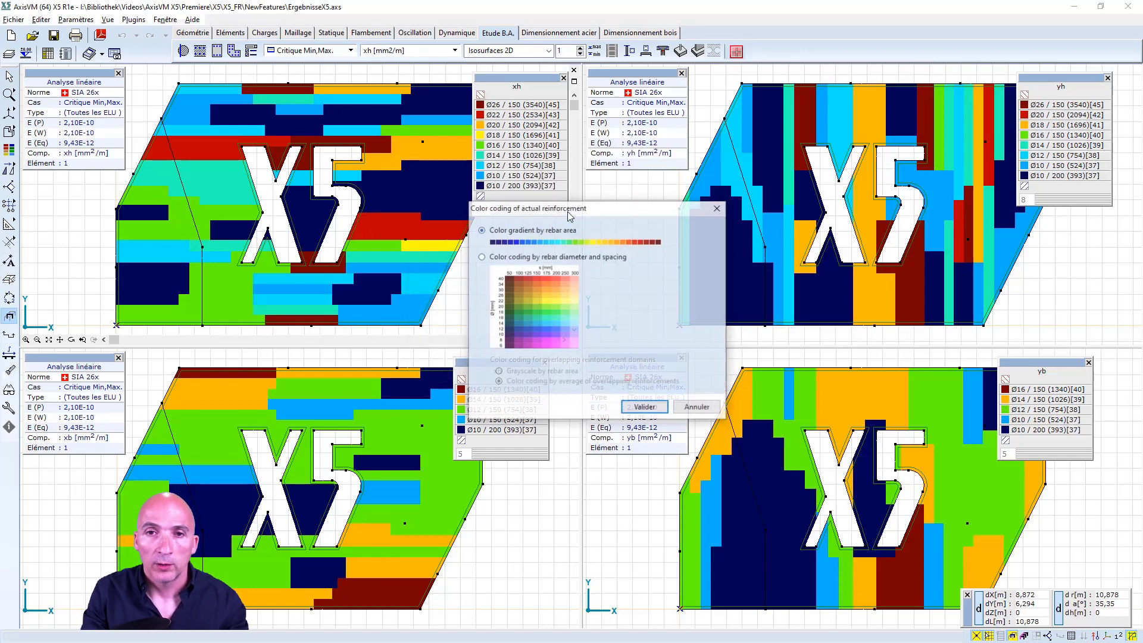
pyautogui.click(481, 257)
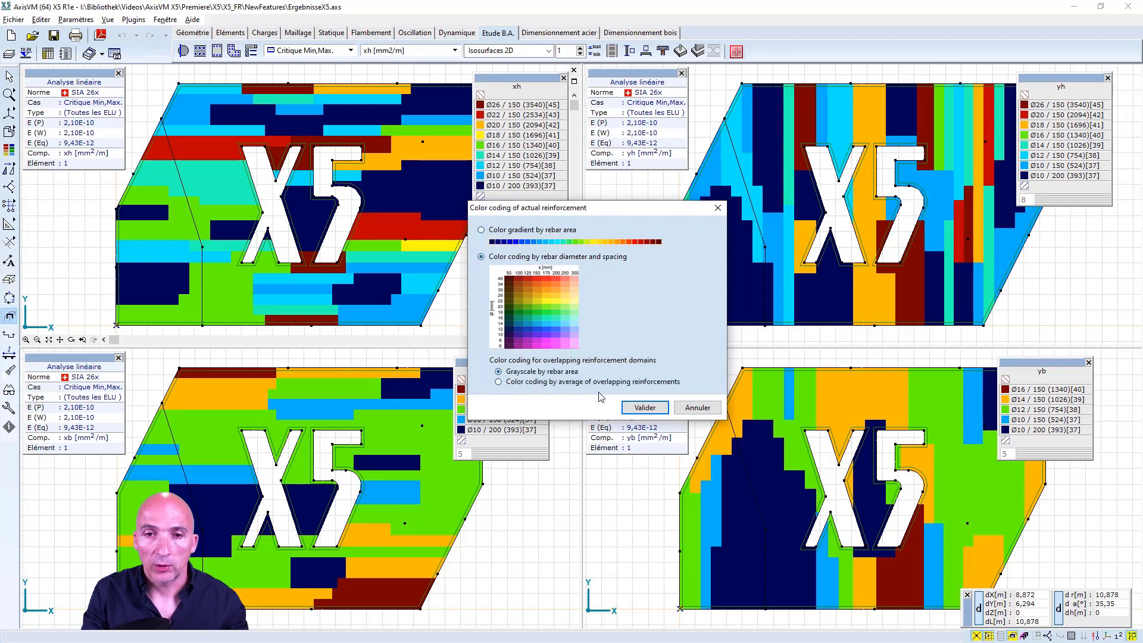
pyautogui.click(645, 407)
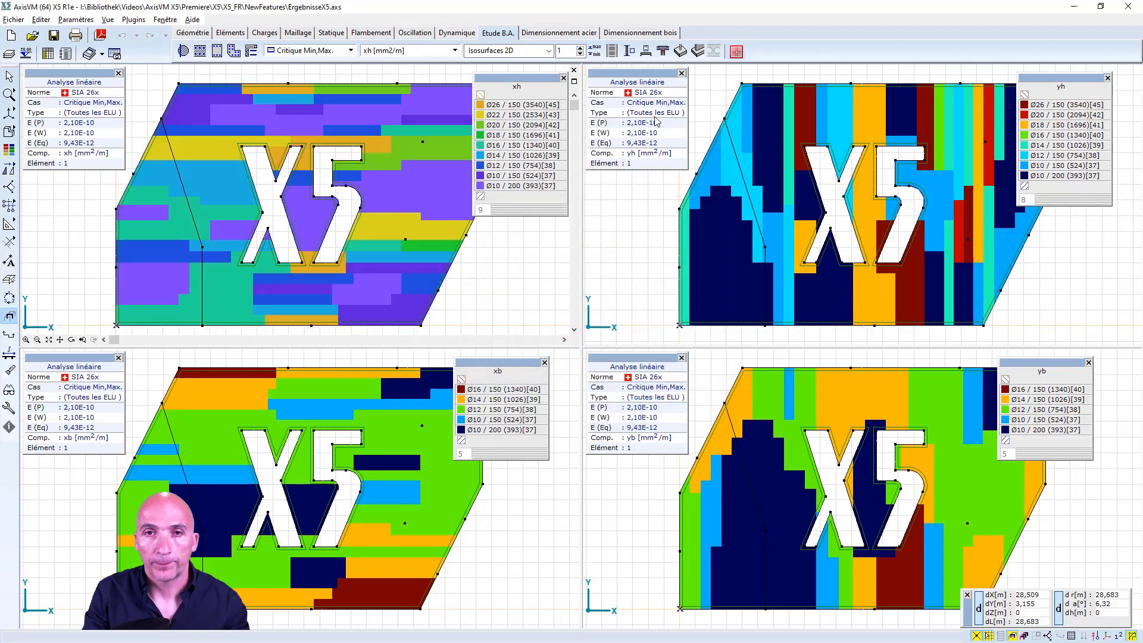
# - Close the yh, yb and xb reinforcement views, keeping only the xh view
pyautogui.click(1122, 75)
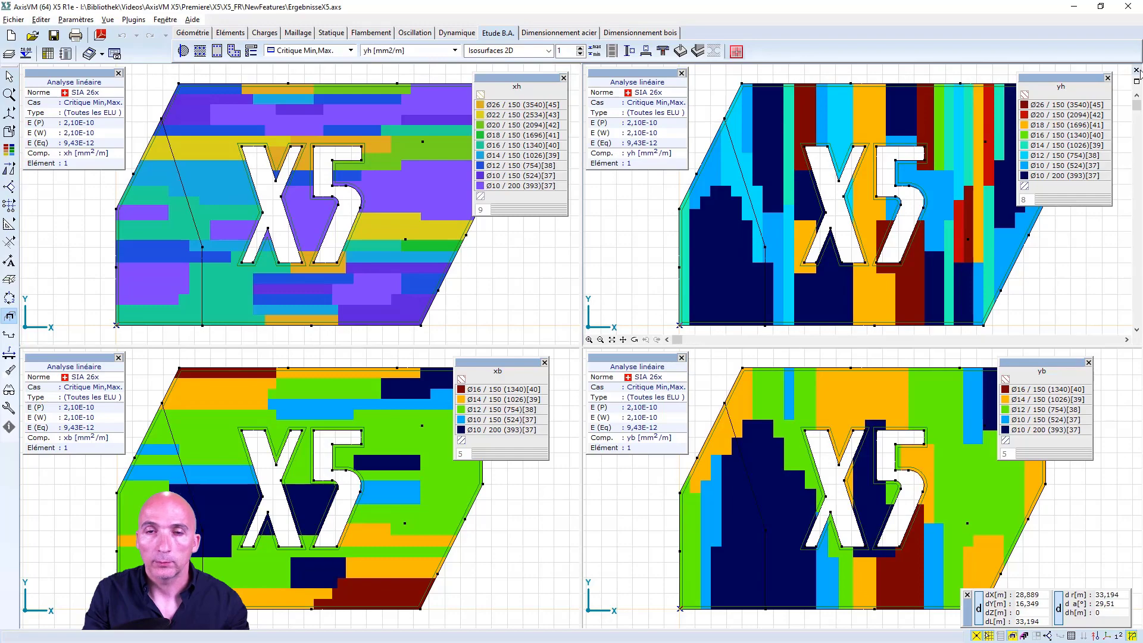
pyautogui.click(1136, 71)
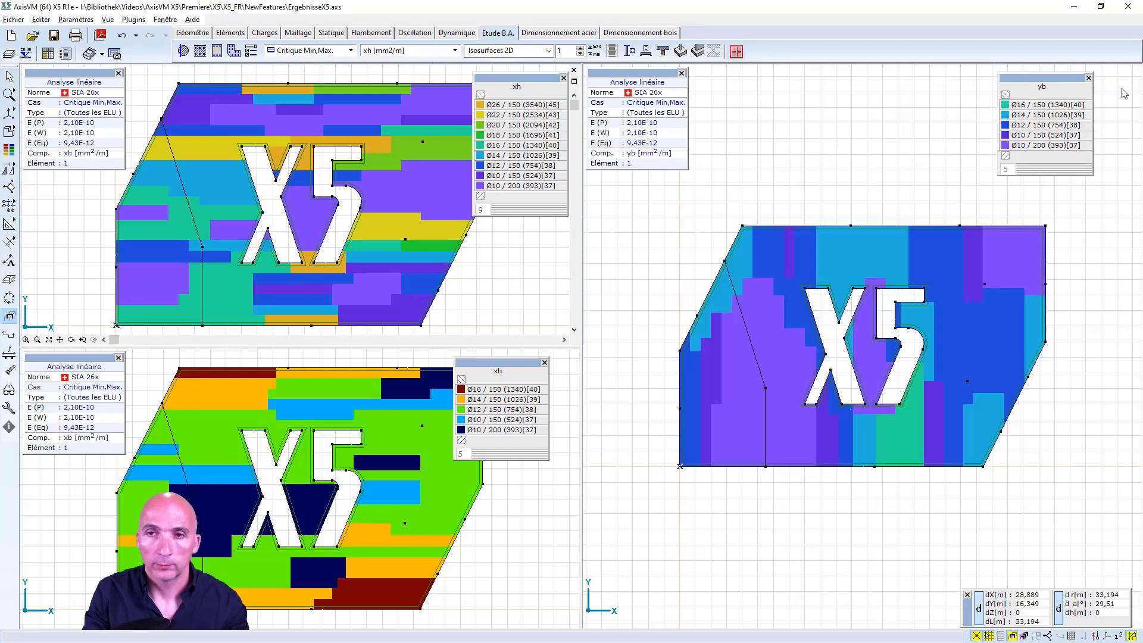
pyautogui.click(1132, 97)
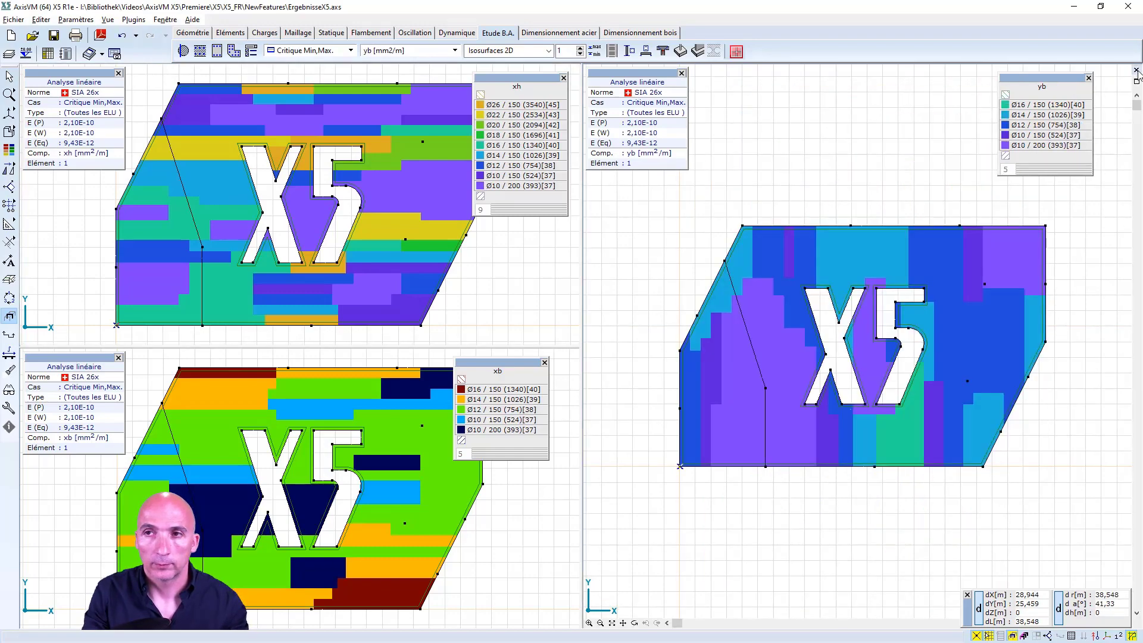
pyautogui.click(1137, 71)
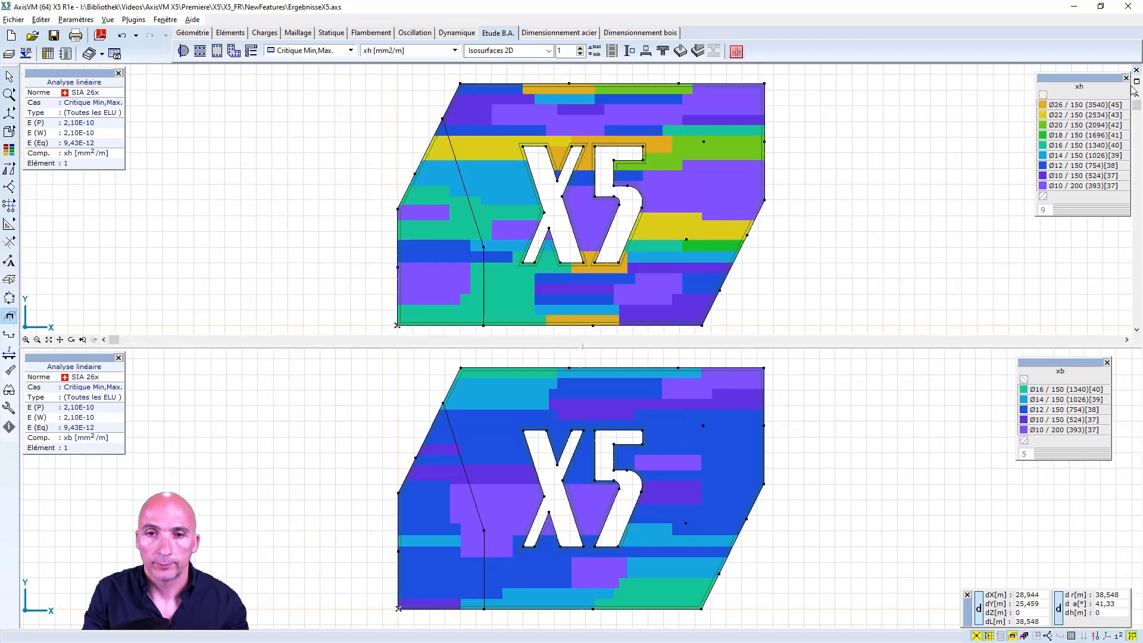
pyautogui.click(969, 405)
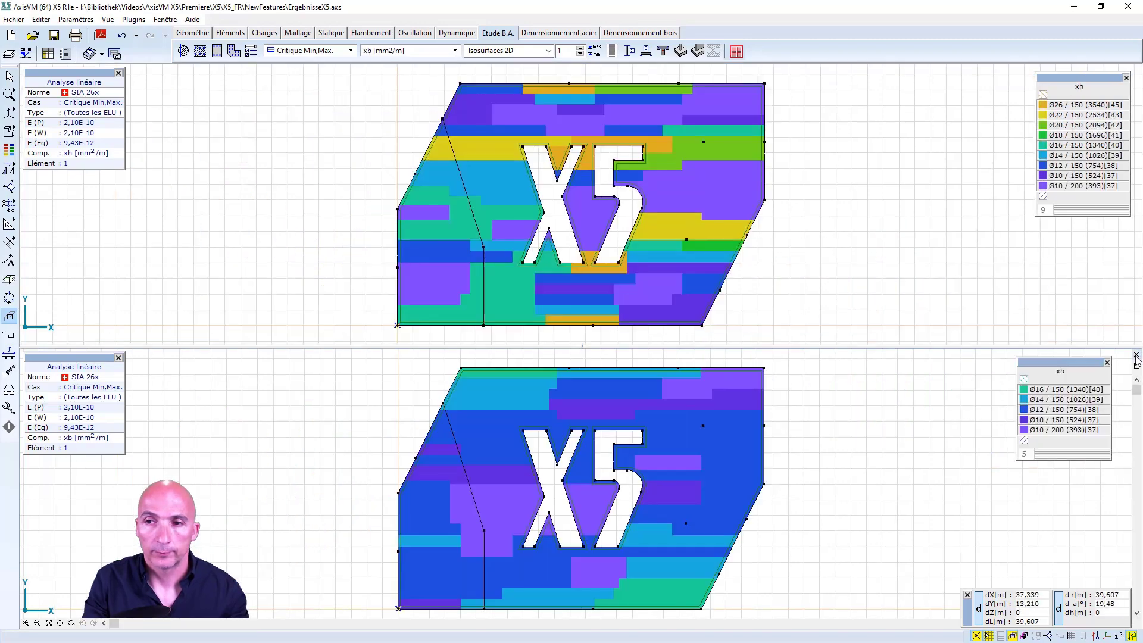
pyautogui.click(1132, 335)
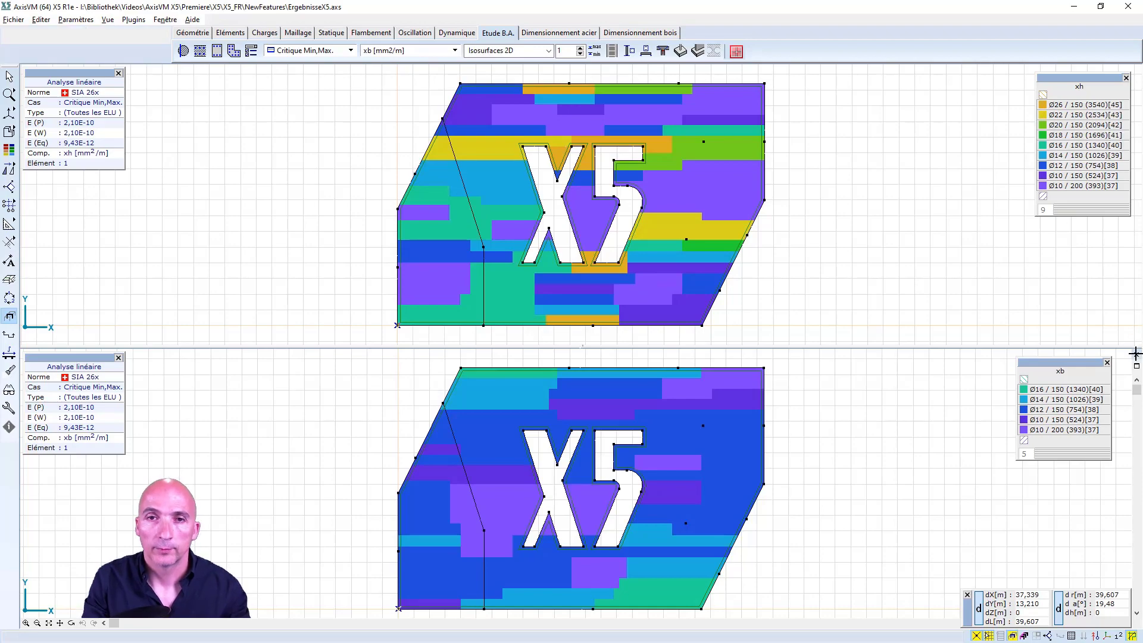
pyautogui.click(1135, 355)
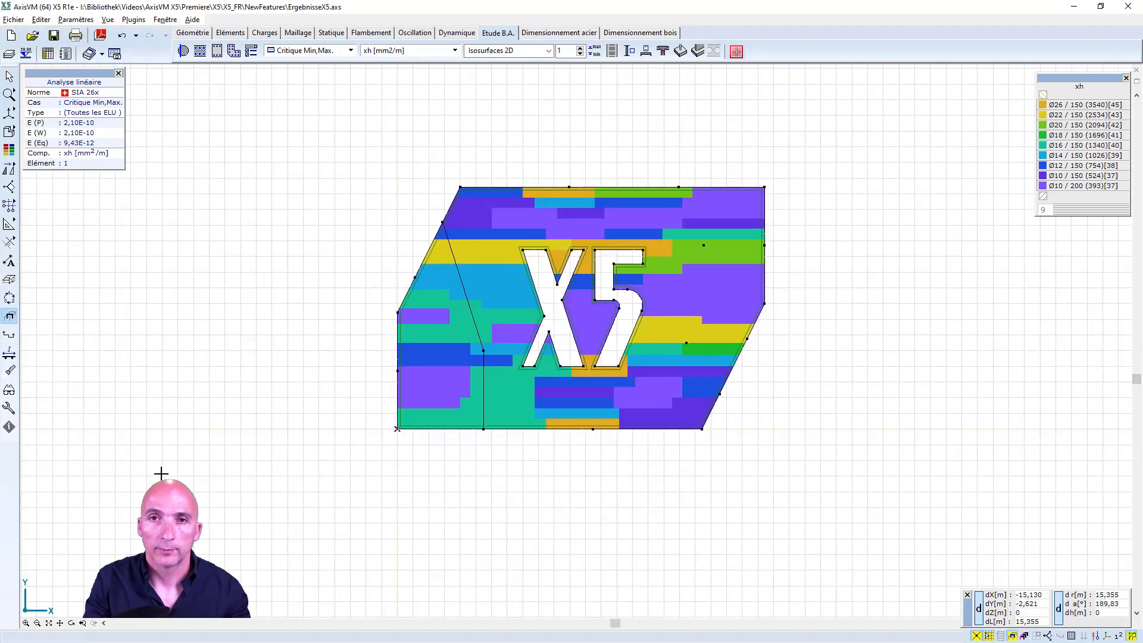
# - Fit the slab to the view and display the reinforcement parameter symbols on it
pyautogui.click(51, 624)
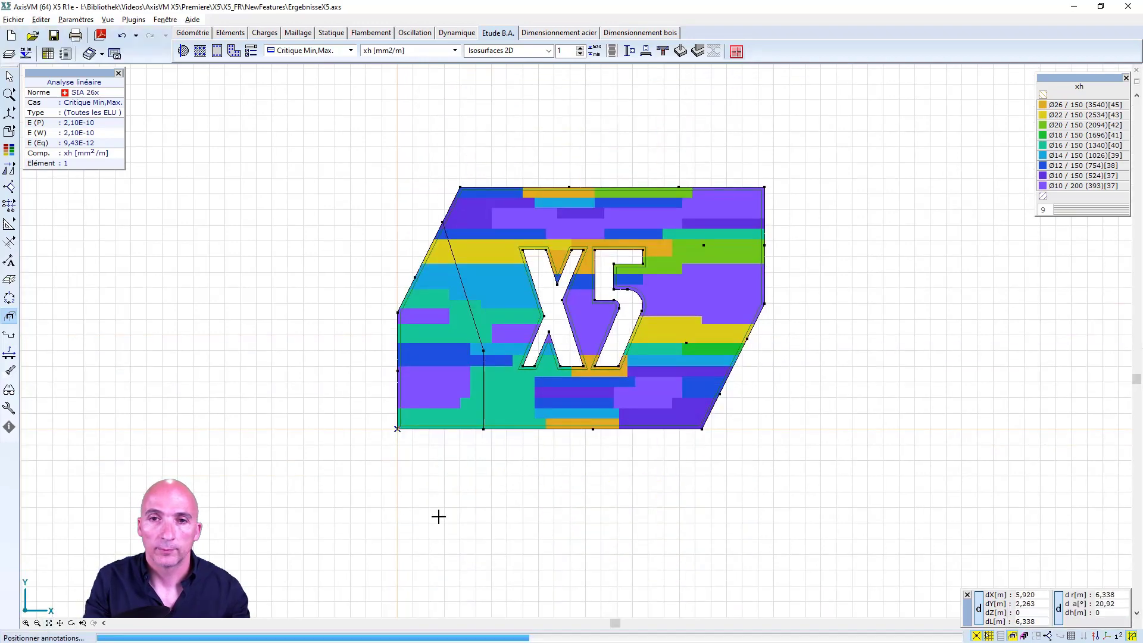
pyautogui.moveTo(1102, 635)
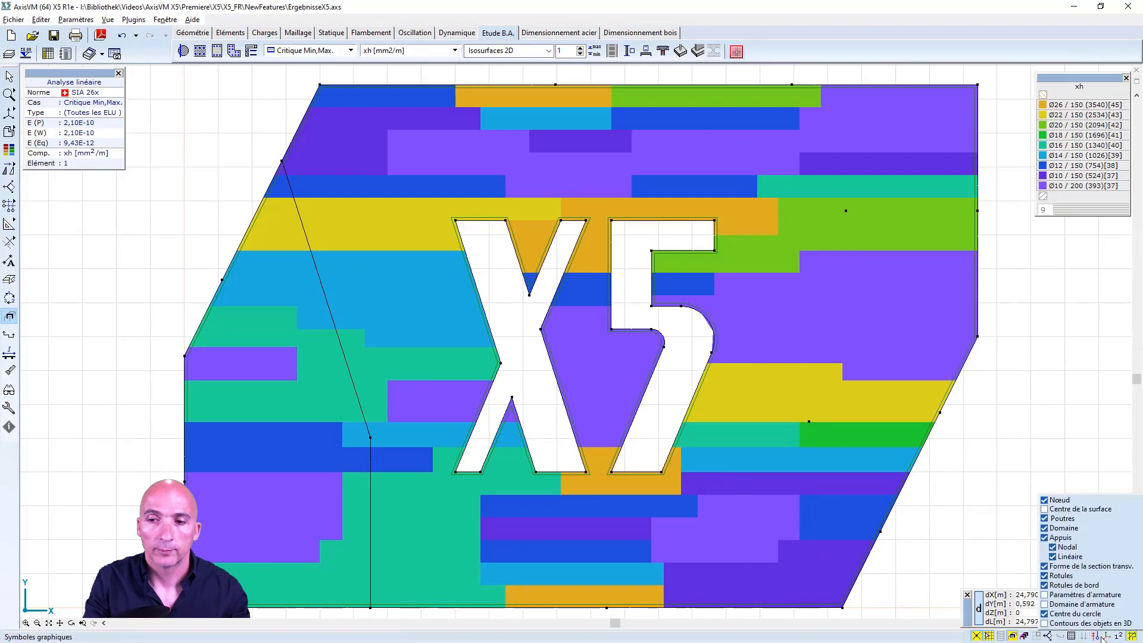
pyautogui.click(1045, 595)
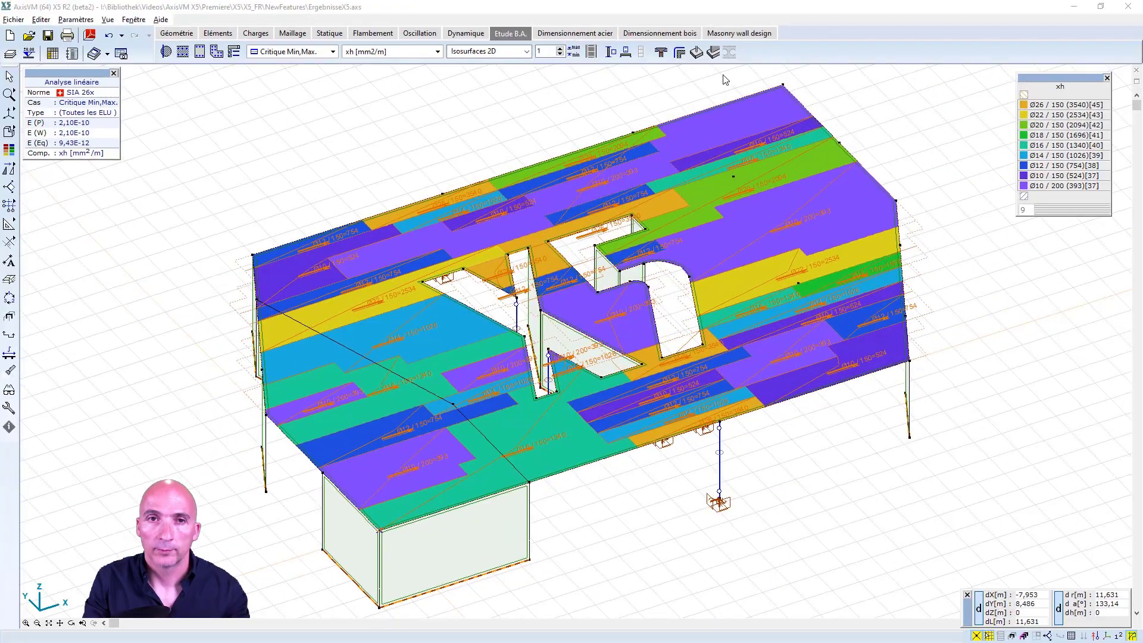
# - Start the check at wall ends and wall corners on the slab model and accept the node selection
pyautogui.click(680, 52)
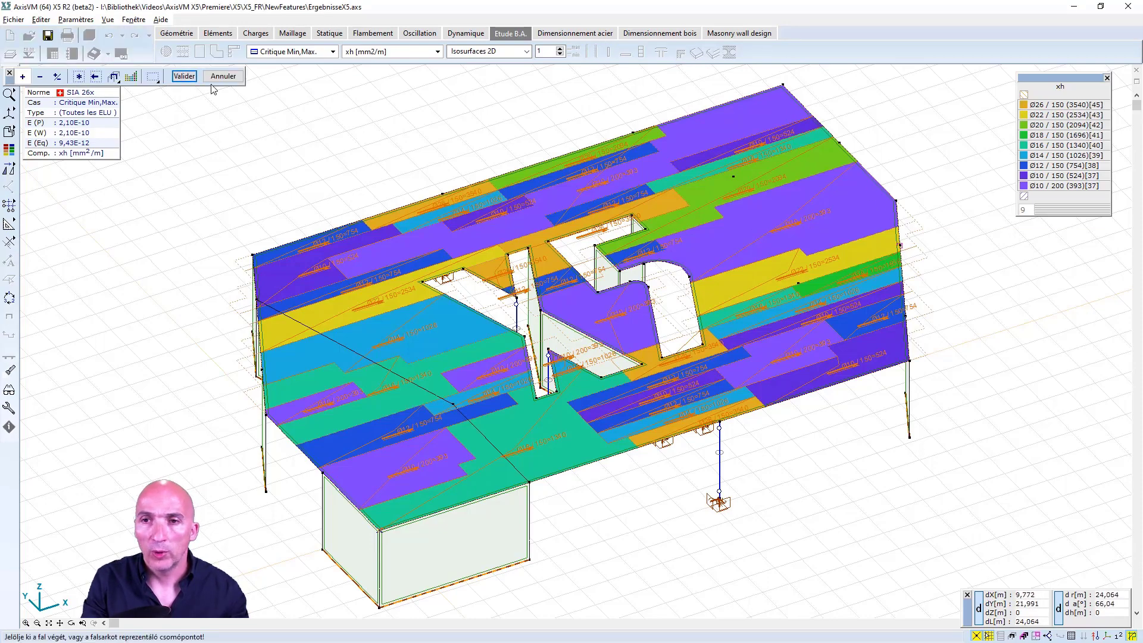
pyautogui.click(183, 77)
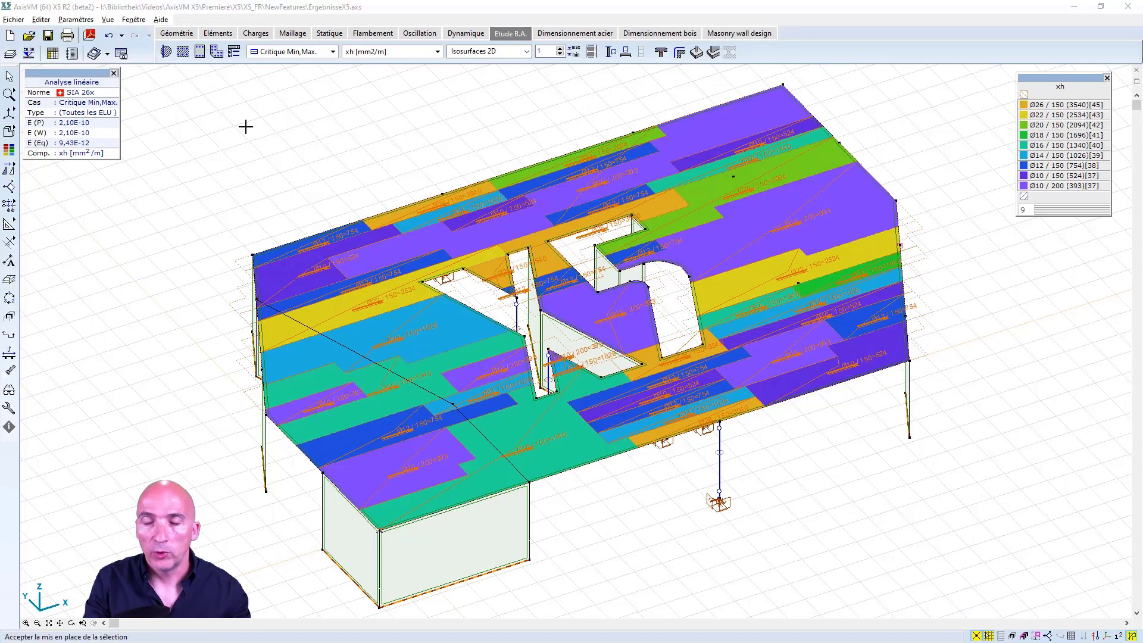
pyautogui.click(578, 240)
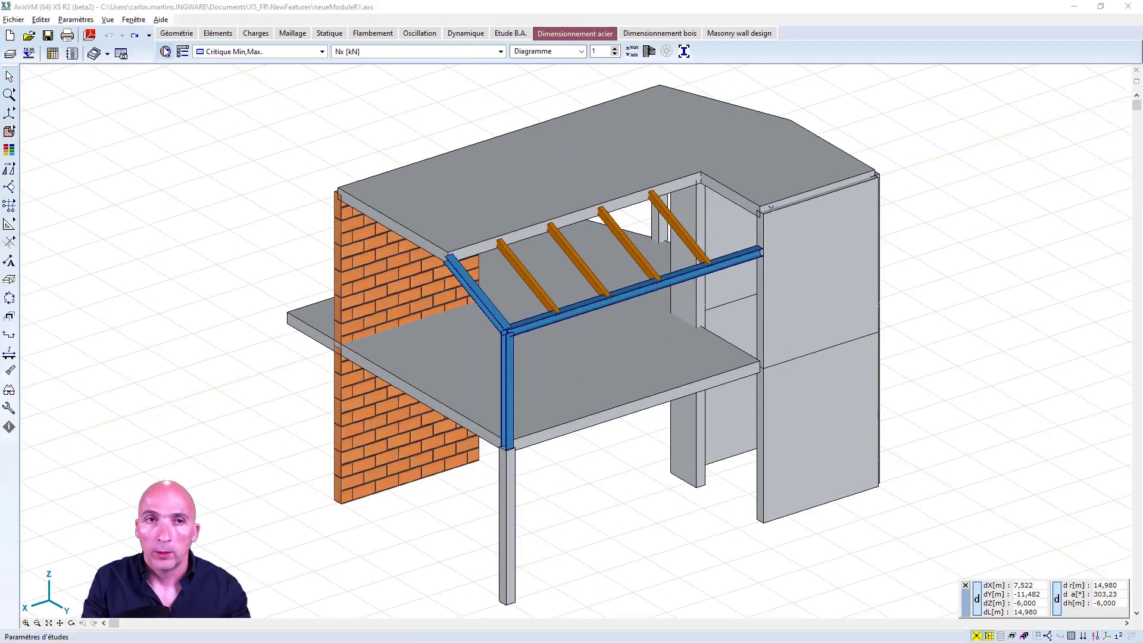
# - Select all five segments of the horizontal HE 160 A edge beam for assigning steel design parameters
pyautogui.click(166, 53)
pyautogui.click(537, 324)
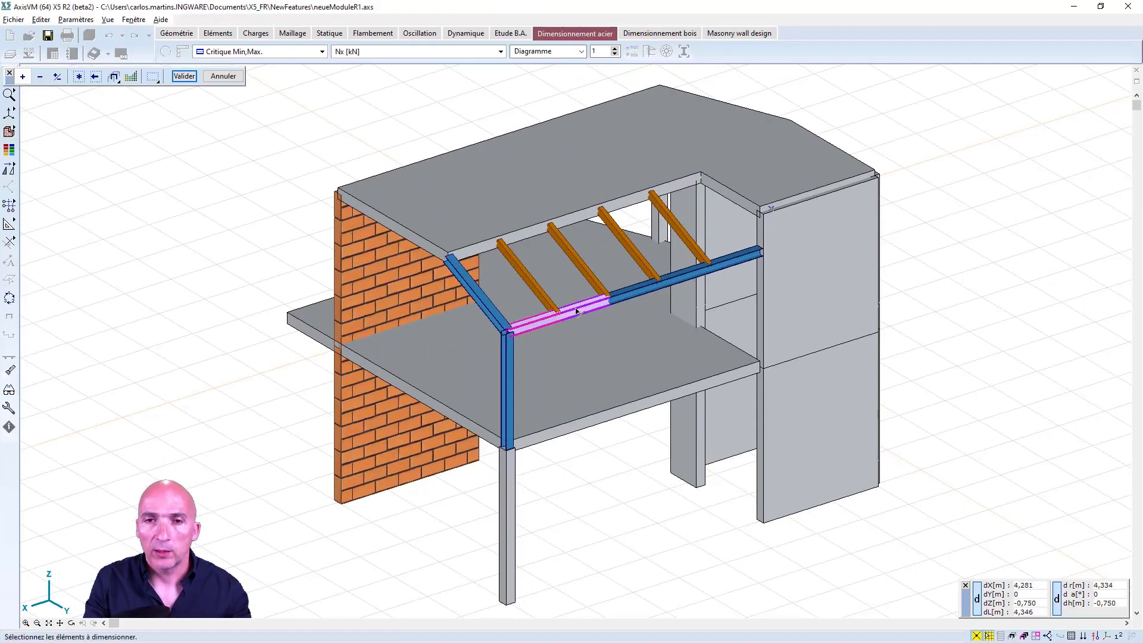
pyautogui.click(582, 310)
pyautogui.click(637, 291)
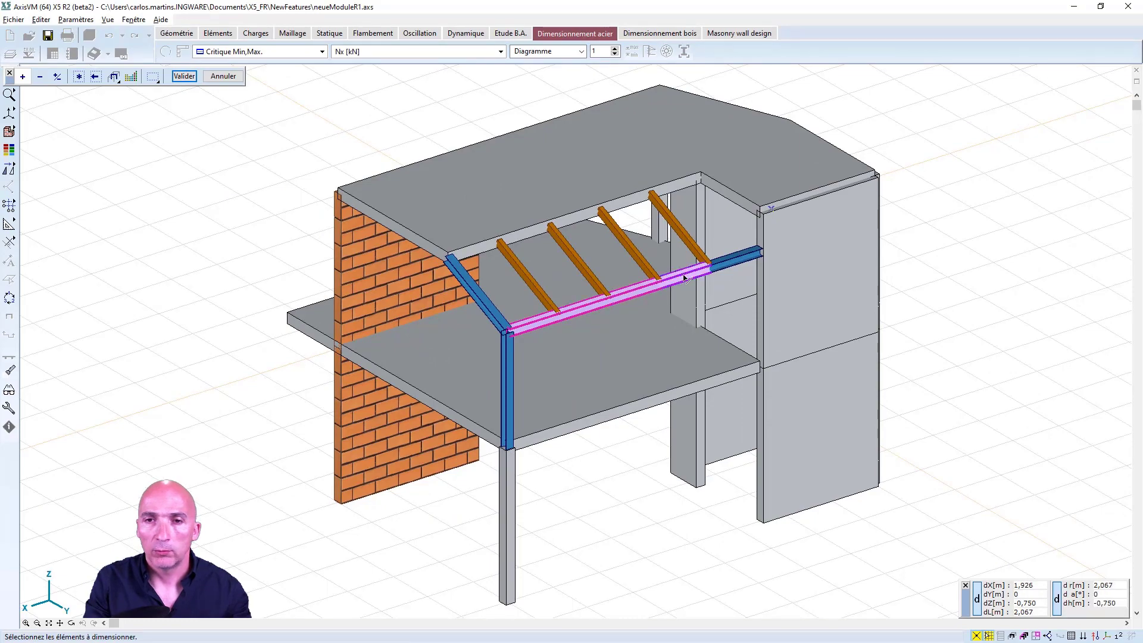
pyautogui.click(729, 262)
pyautogui.click(184, 76)
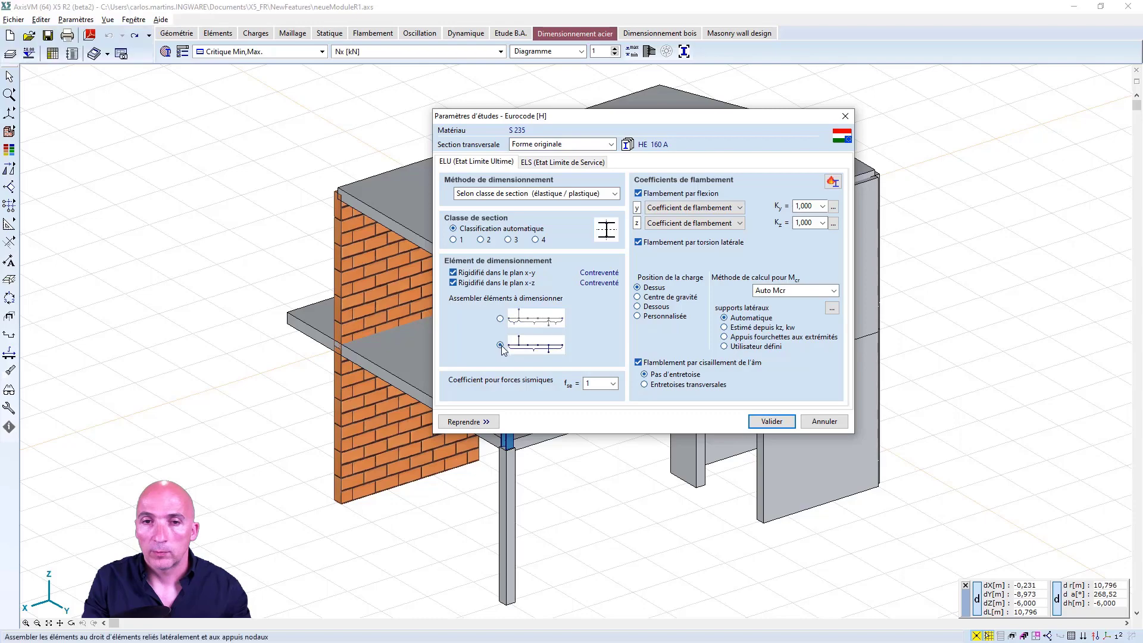
# - Open the beam's lateral supports table and delete all intermediate supports from 1,100 m to 4,400 m
pyautogui.click(832, 308)
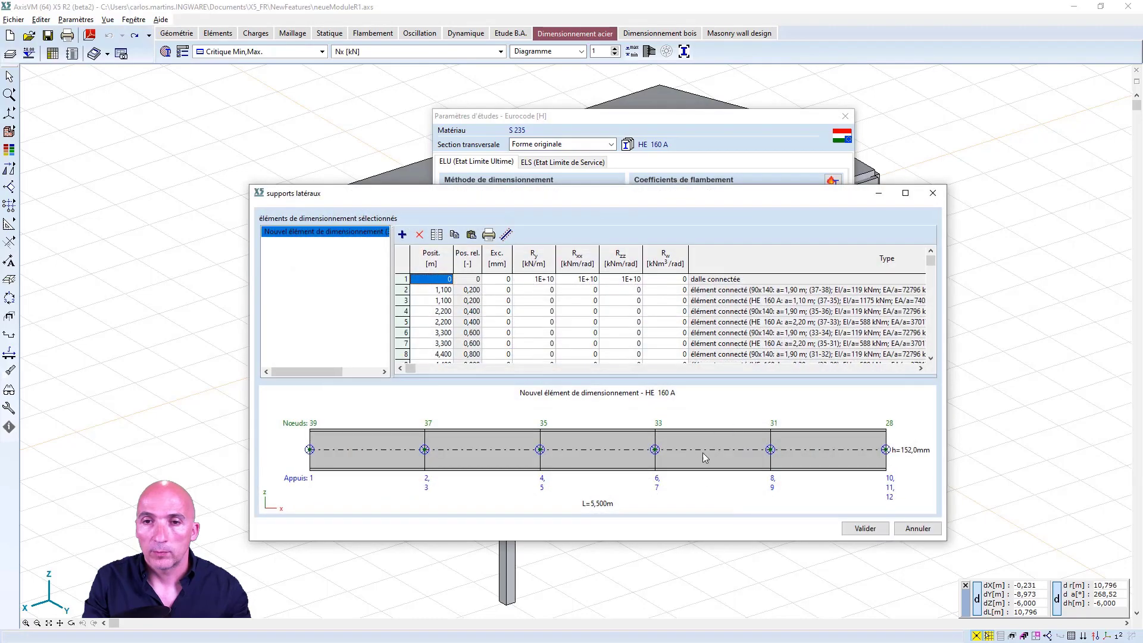
pyautogui.doubleClick(422, 292)
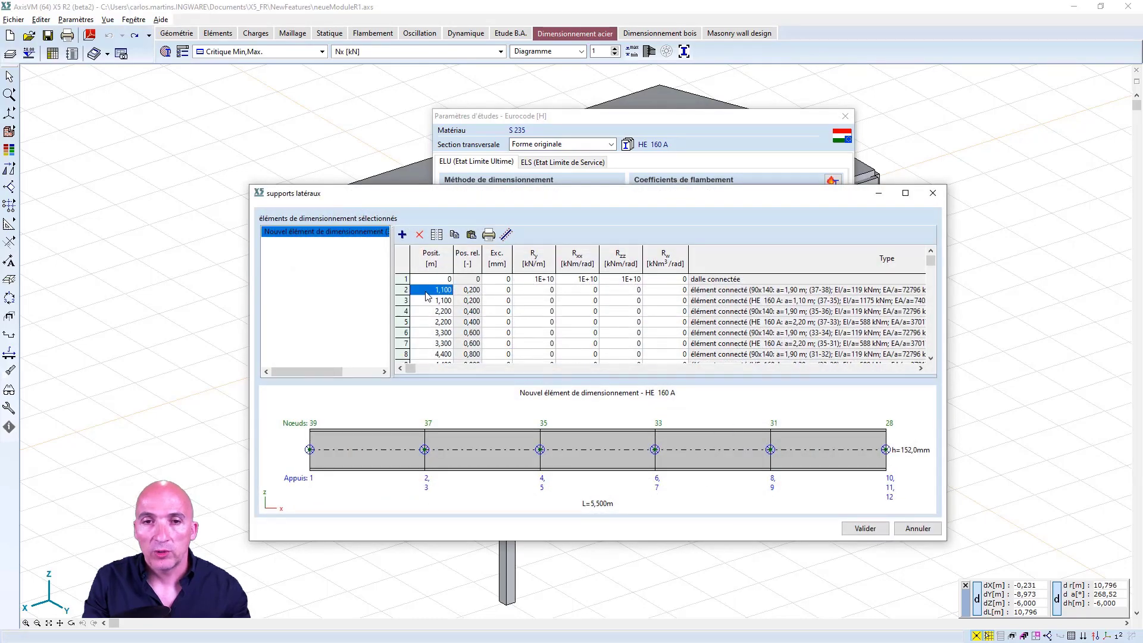
pyautogui.click(406, 291)
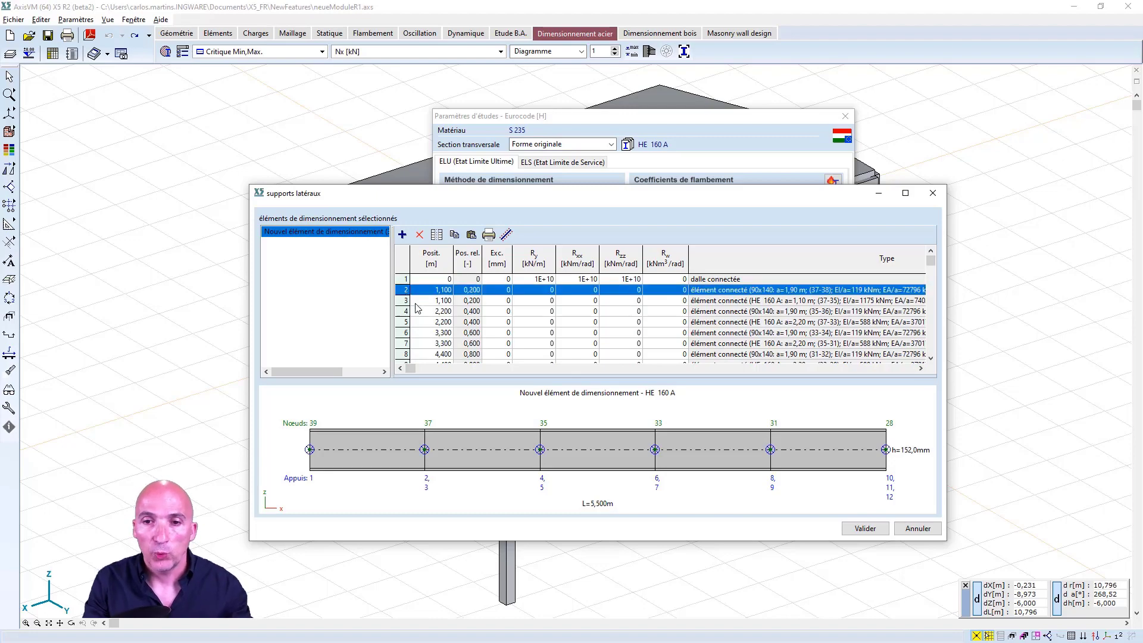
pyautogui.hotkey('shift', 'Down')
pyautogui.hotkey('shift', 'Down')
pyautogui.hotkey('shift', 'Down')
pyautogui.hotkey('shift', 'Down')
pyautogui.hotkey('shift', 'Down')
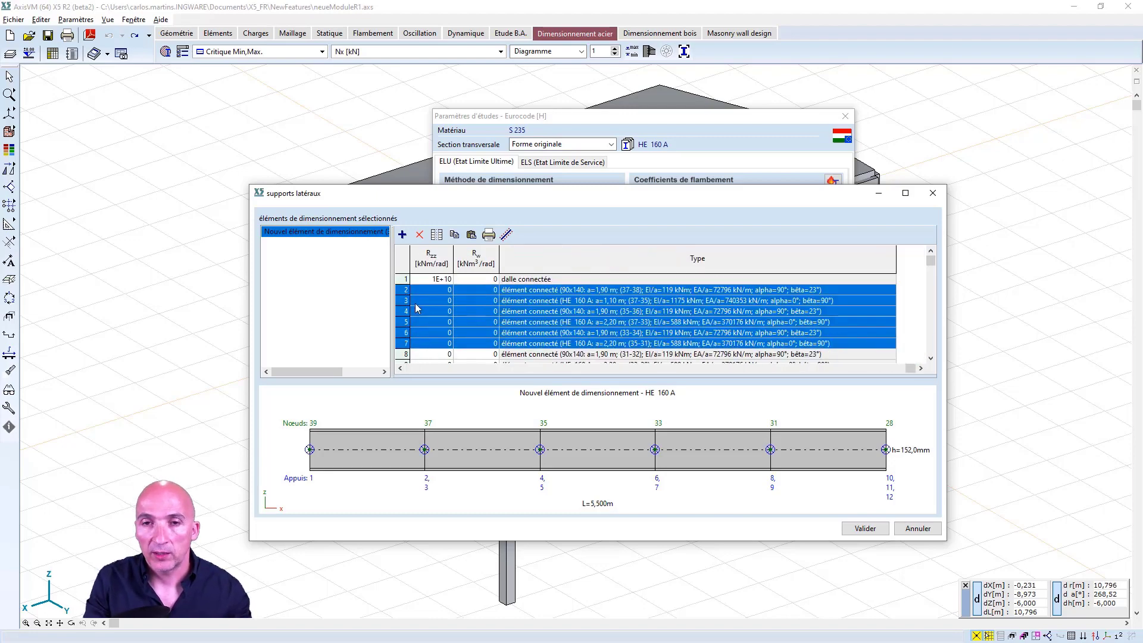
pyautogui.hotkey('shift', 'Down')
pyautogui.hotkey('shift', 'Down')
pyautogui.click(419, 234)
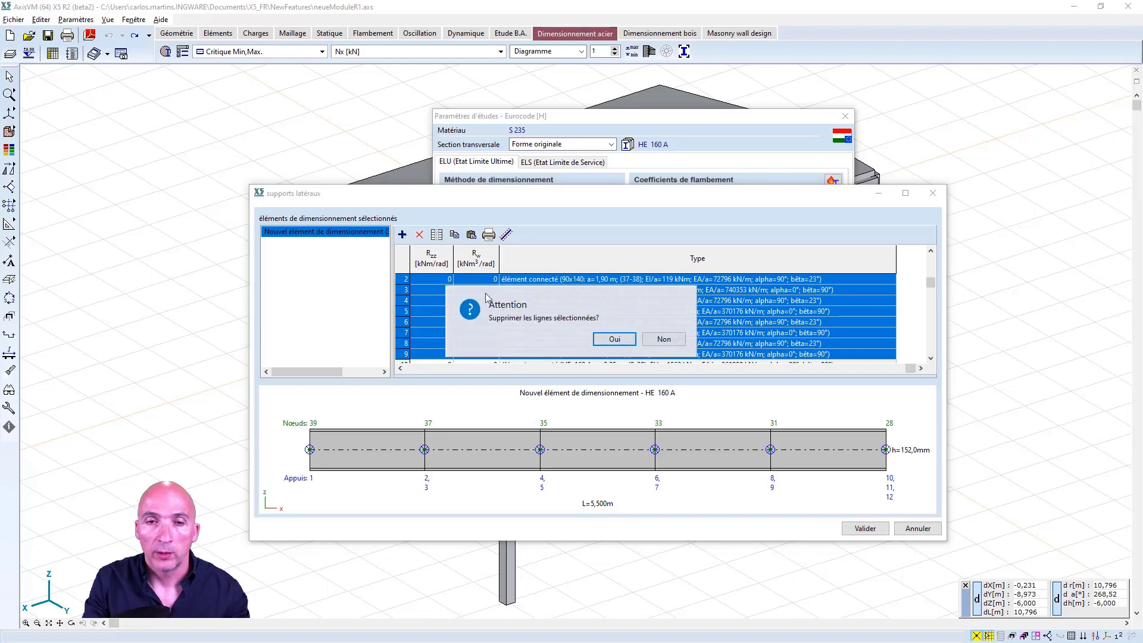
pyautogui.click(608, 339)
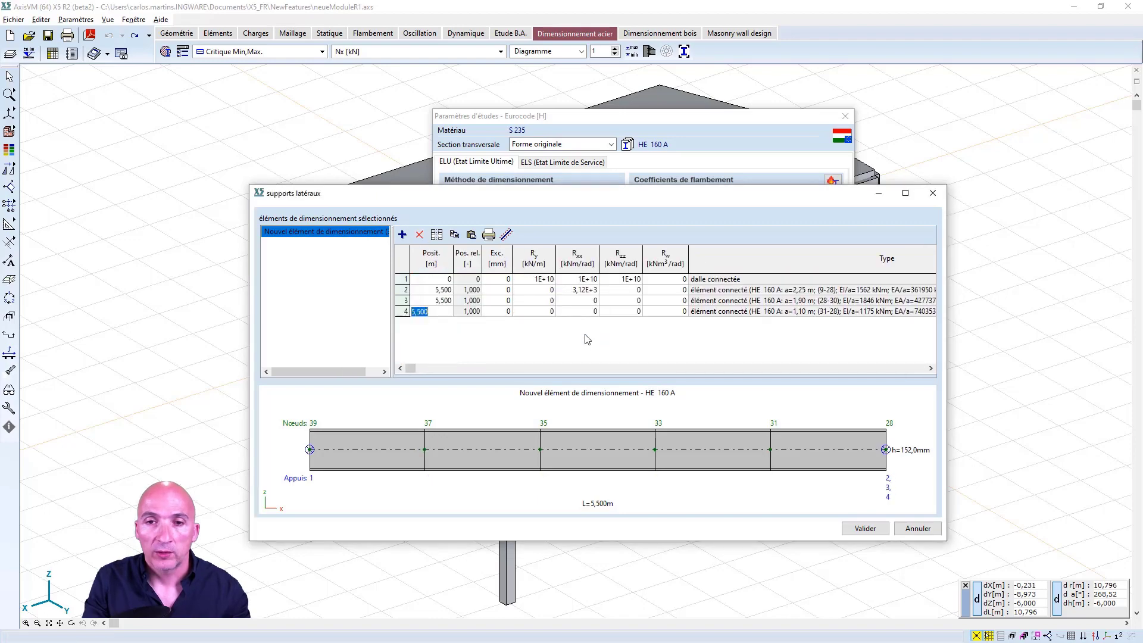
# - Delete the 5,500 m lateral supports from the connected elements 28-30 and 31-28, keeping the one from element 9-28
pyautogui.click(406, 301)
pyautogui.keyDown('shift'); pyautogui.click(406, 310); pyautogui.keyUp('shift')
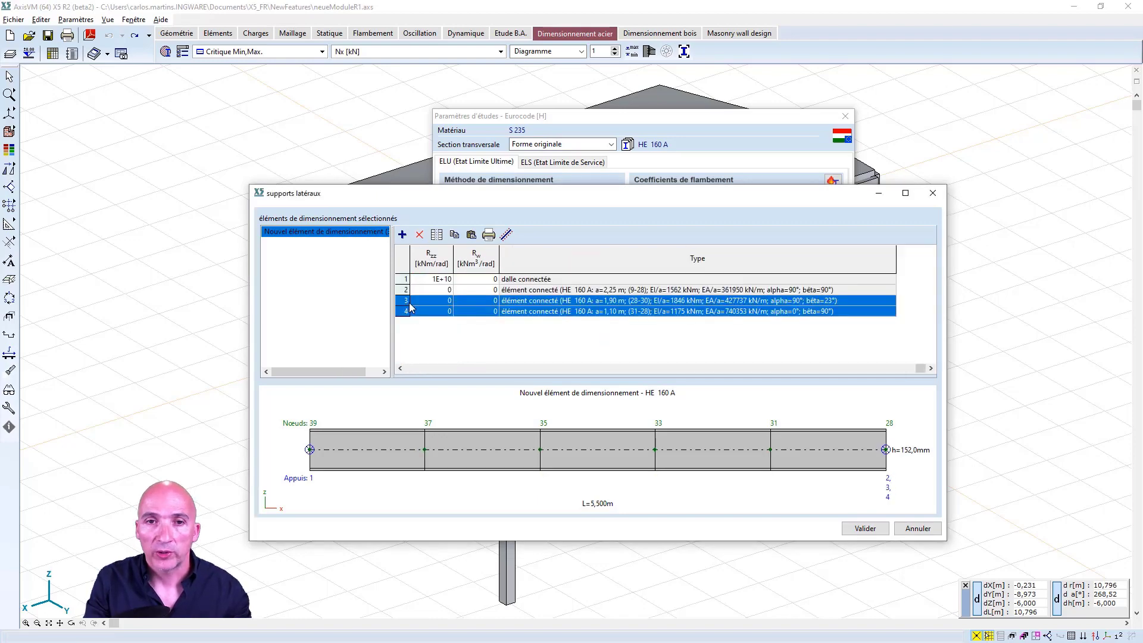
pyautogui.click(419, 235)
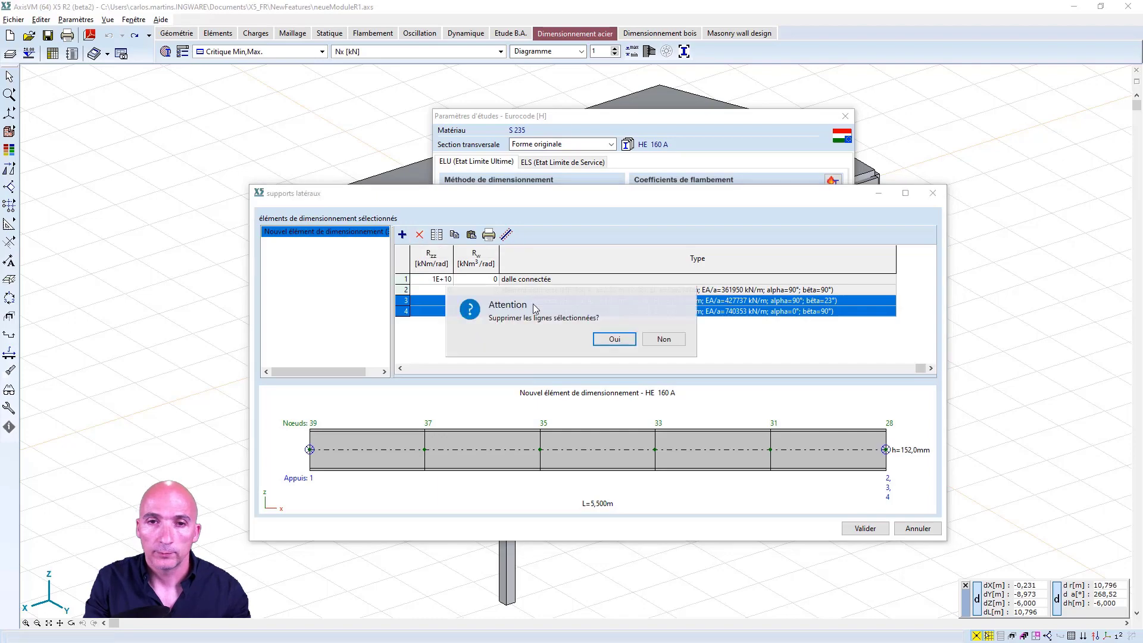
pyautogui.click(611, 338)
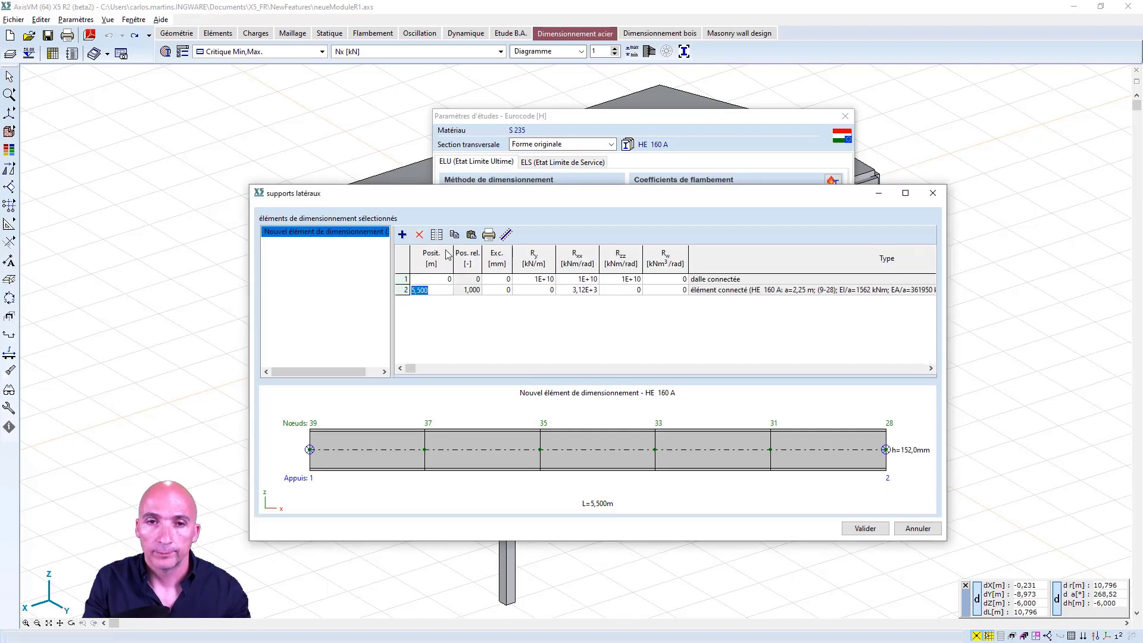
# - Add a lateral support at 2,750 m with Ry 1E+10 kN/m and apply the beam's design parameters
pyautogui.click(402, 235)
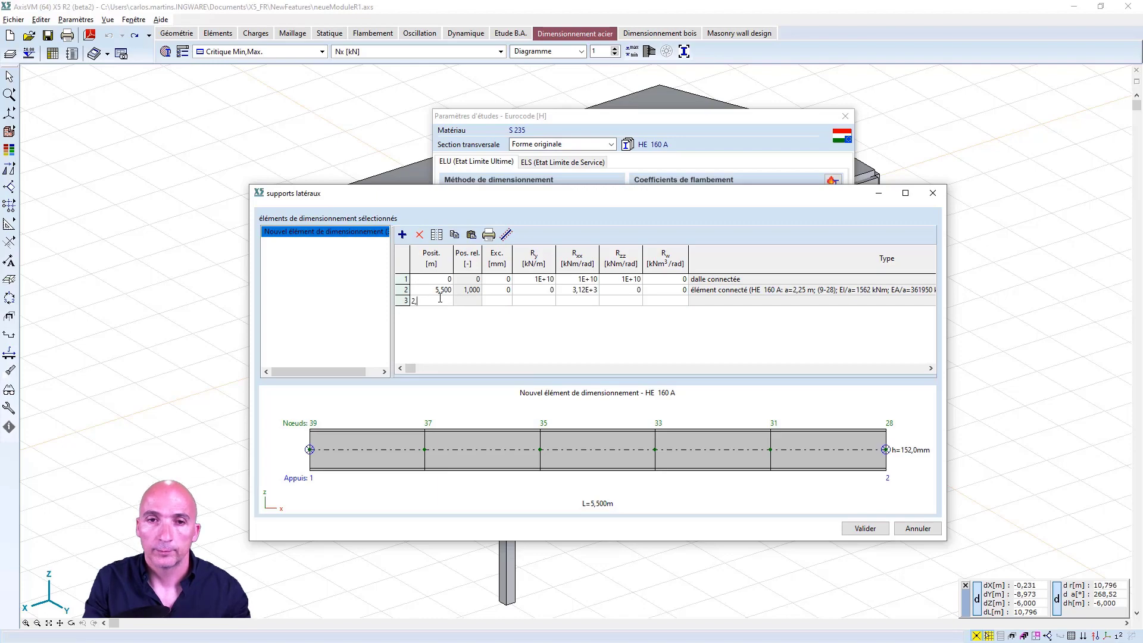
pyautogui.press('Tab')
pyautogui.press('Tab')
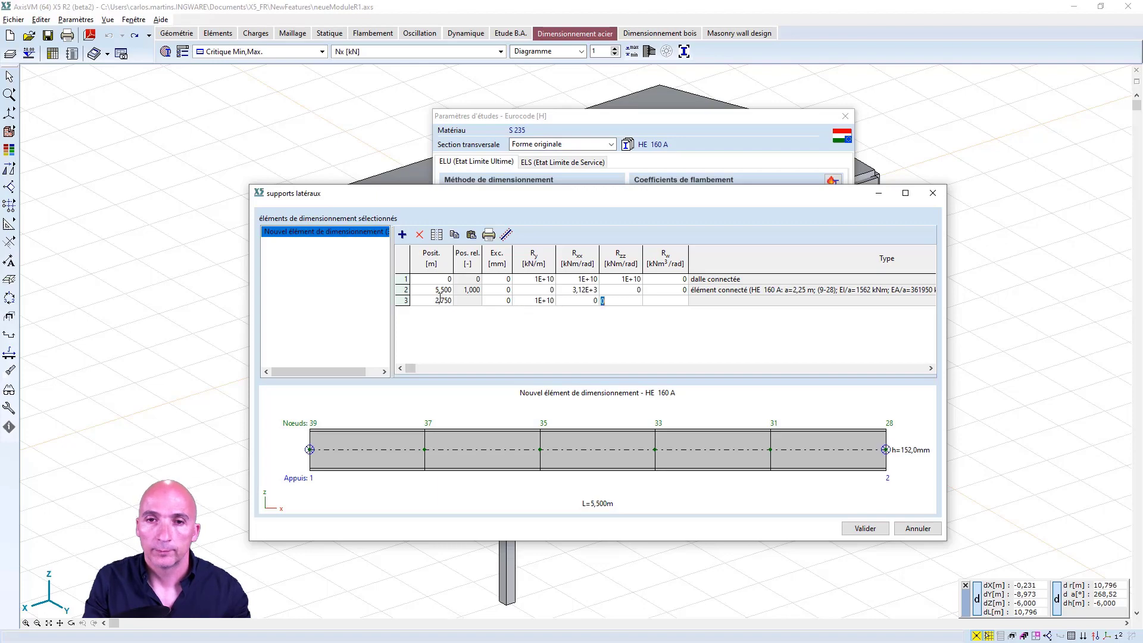
pyautogui.press('Tab')
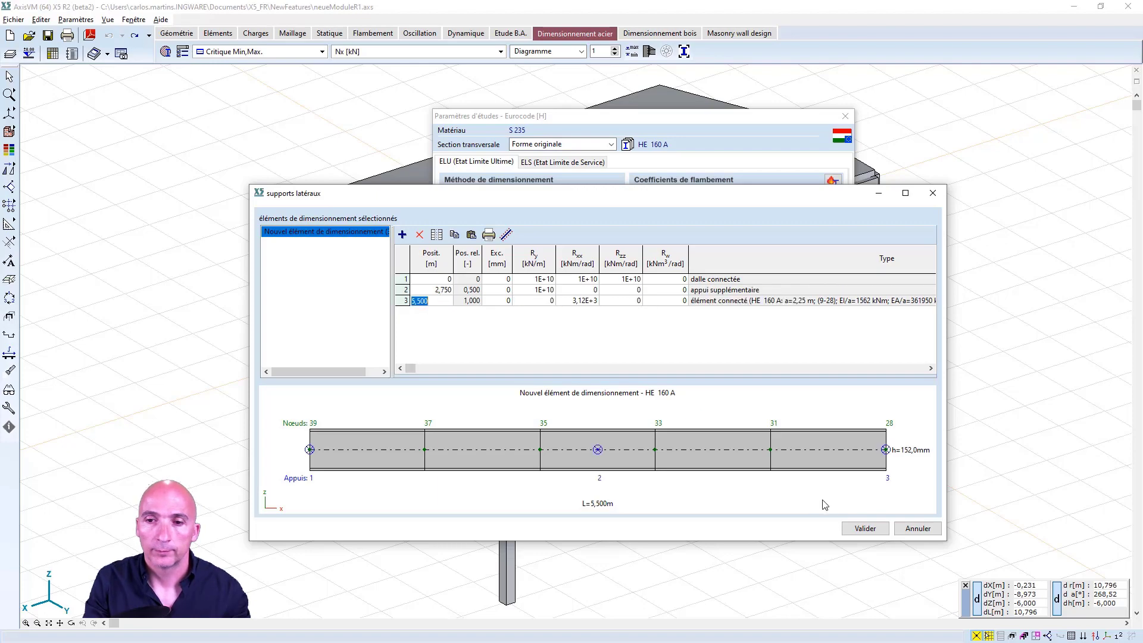
pyautogui.click(865, 528)
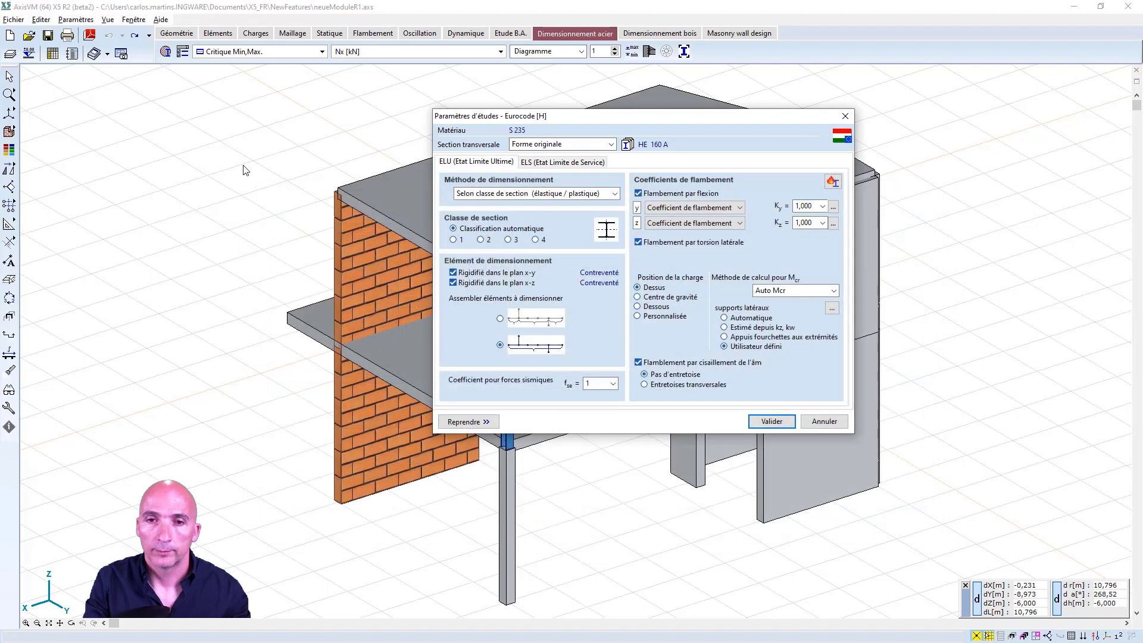
pyautogui.click(787, 422)
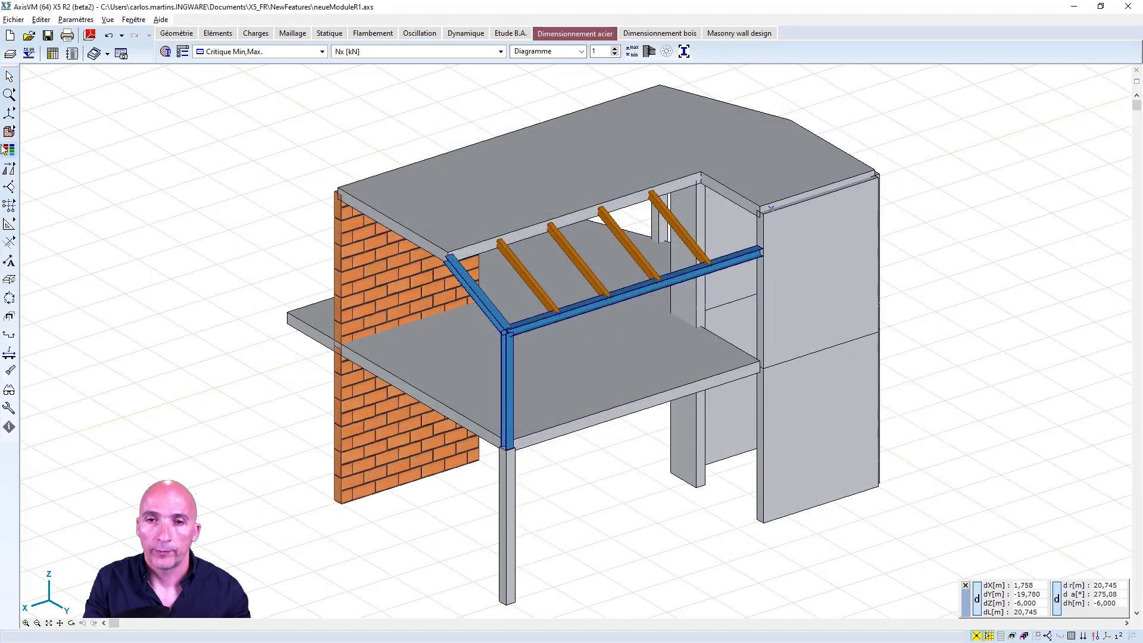
# - Switch the building model from rendered to wireframe display
pyautogui.click(31, 132)
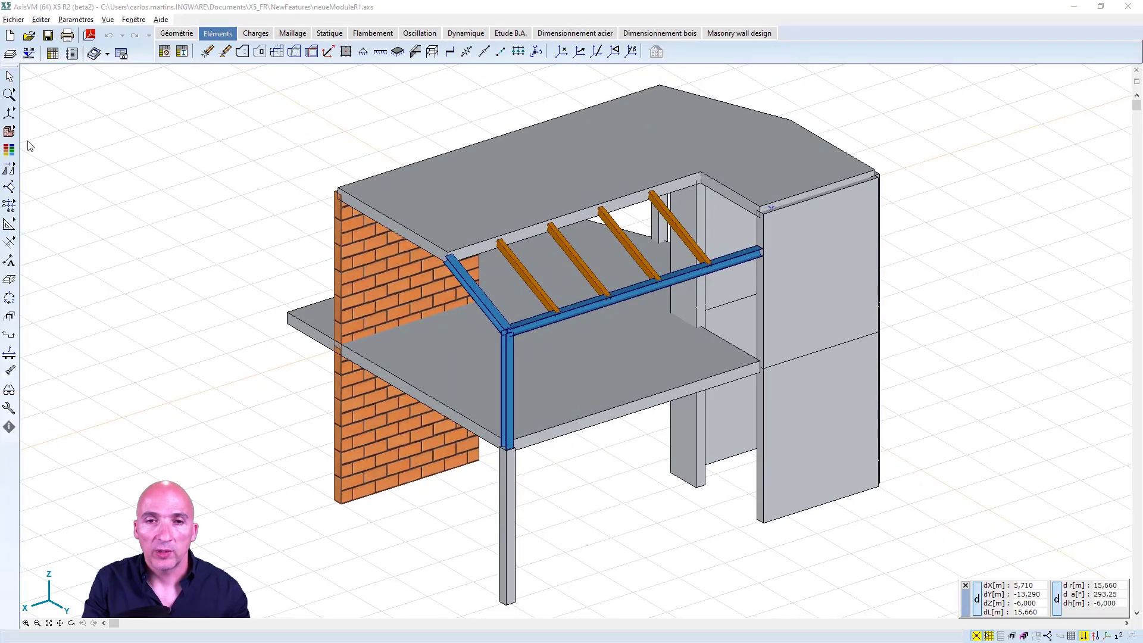
pyautogui.click(9, 131)
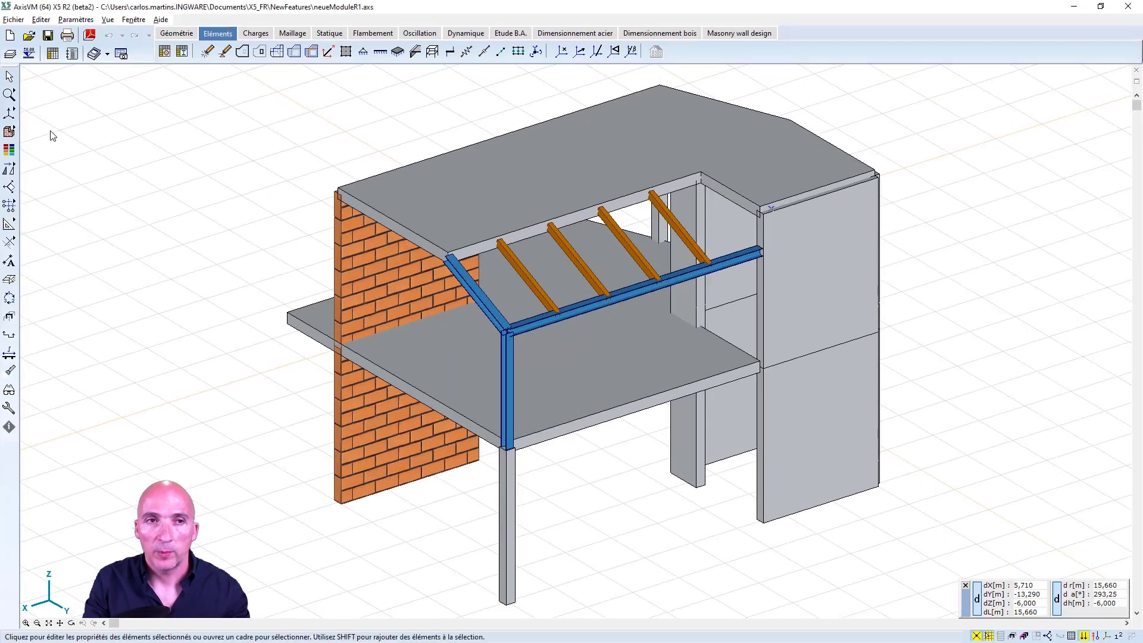
pyautogui.click(53, 134)
# - Create virtual strip W1 on the masonry wall, from 1,5 m along its base edge up to the middle of its roof edge
pyautogui.click(9, 353)
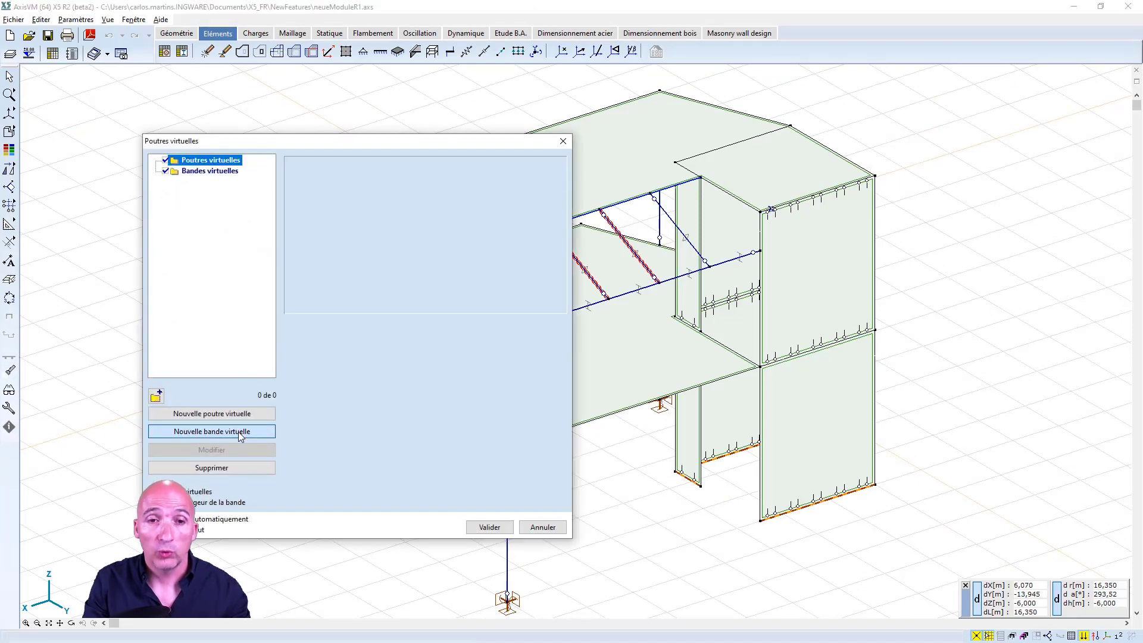
pyautogui.click(240, 431)
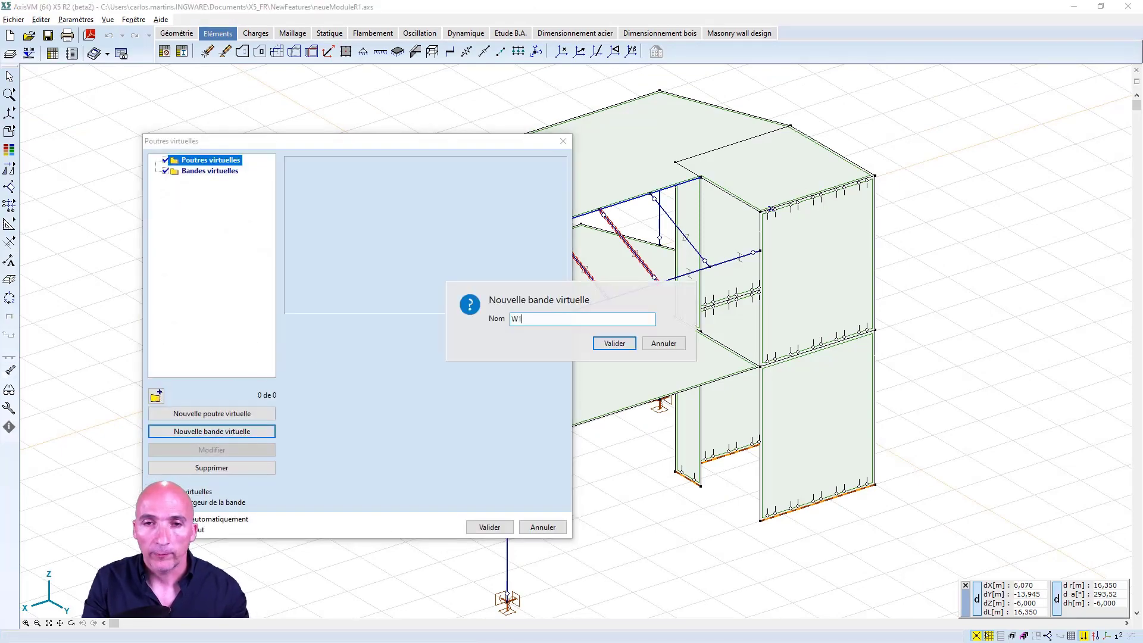
pyautogui.click(614, 343)
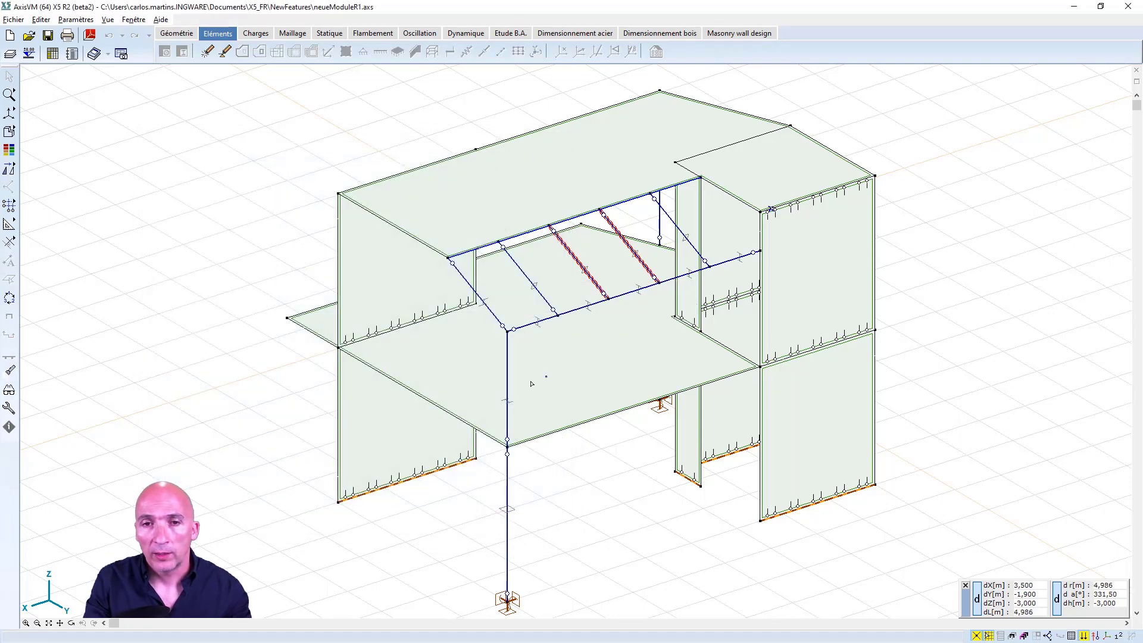
pyautogui.click(338, 501)
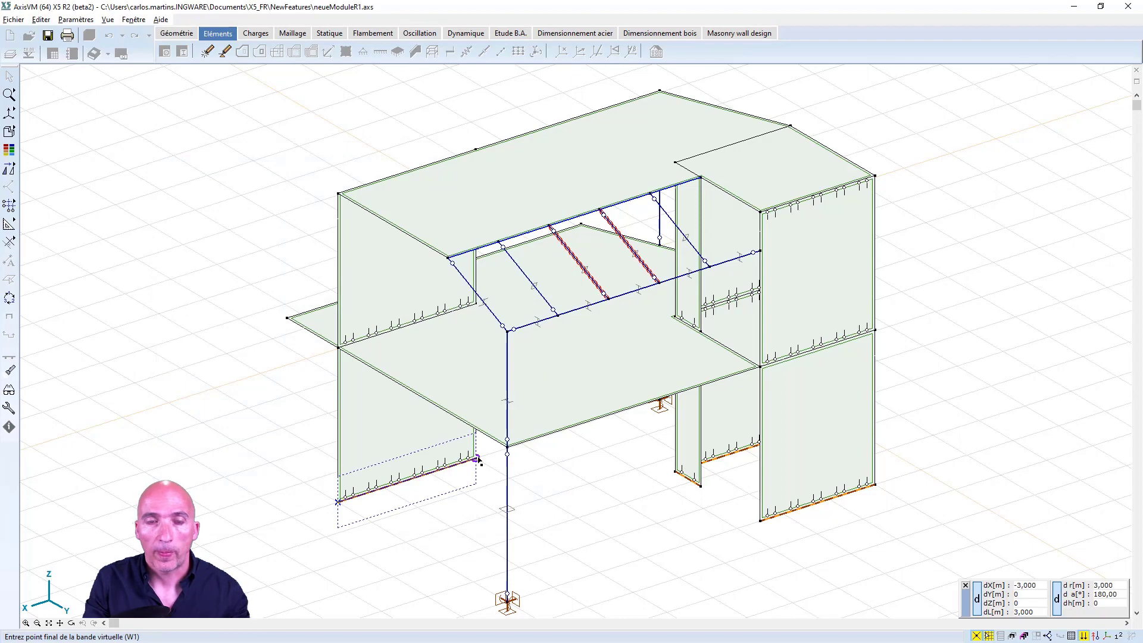
pyautogui.write('1,5')
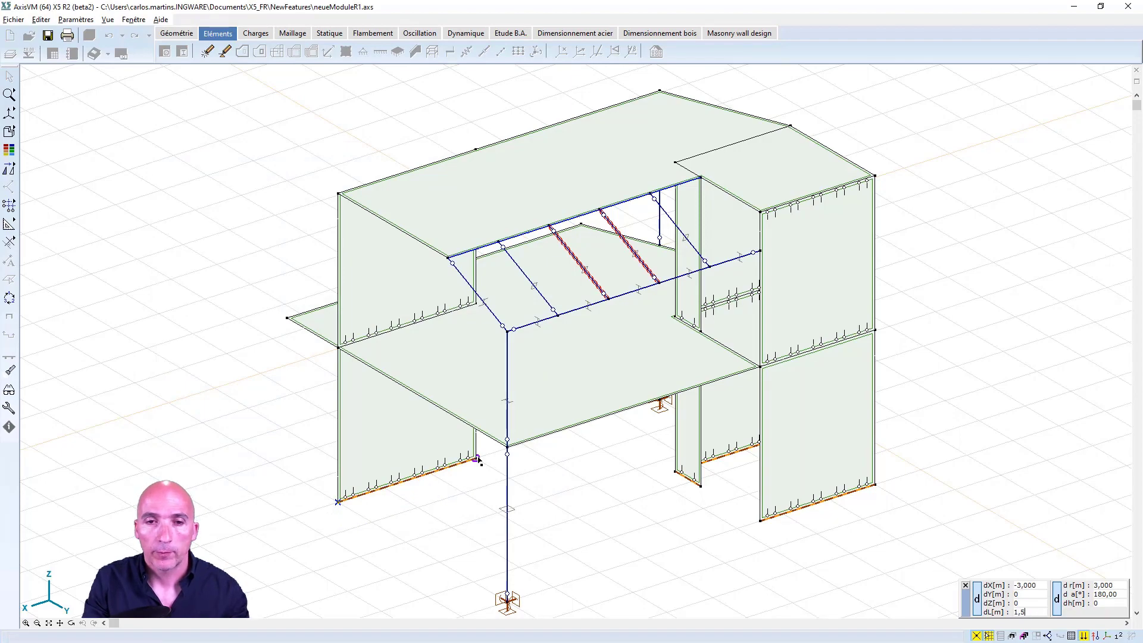
pyautogui.press('Return')
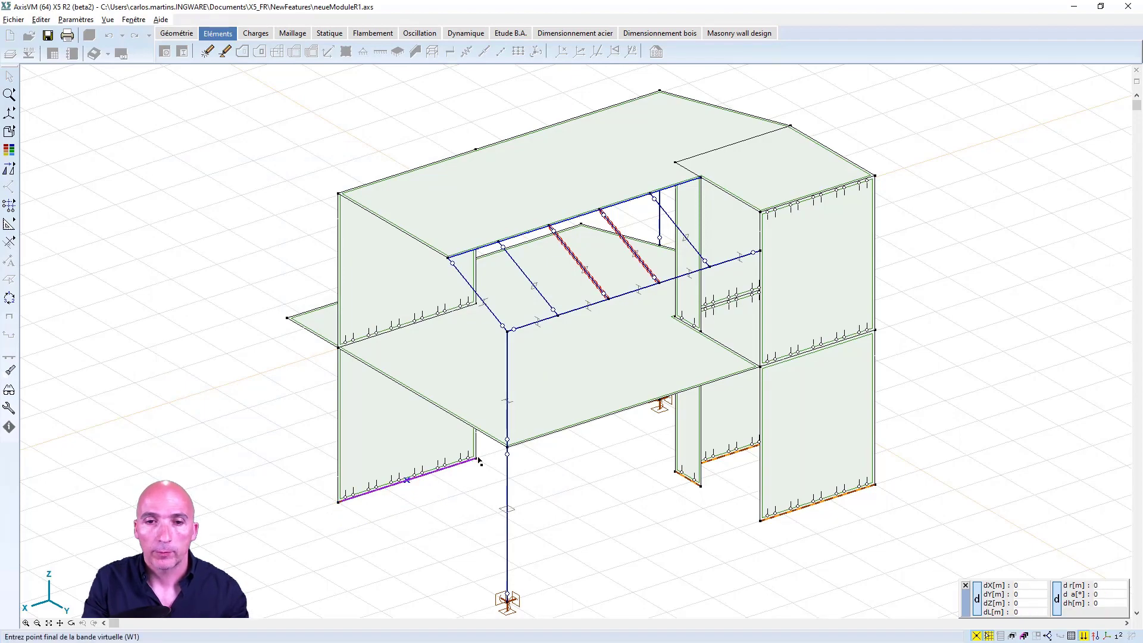
pyautogui.click(410, 172)
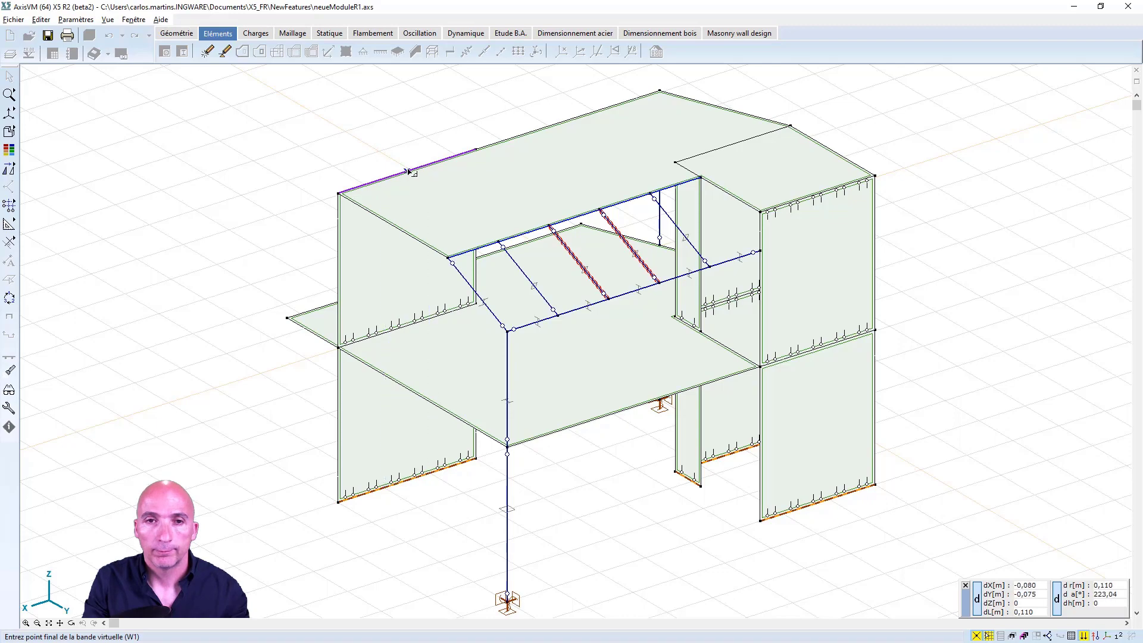
# - Set the strip width of W1 to 750 mm on both sides of its axis
pyautogui.doubleClick(509, 345)
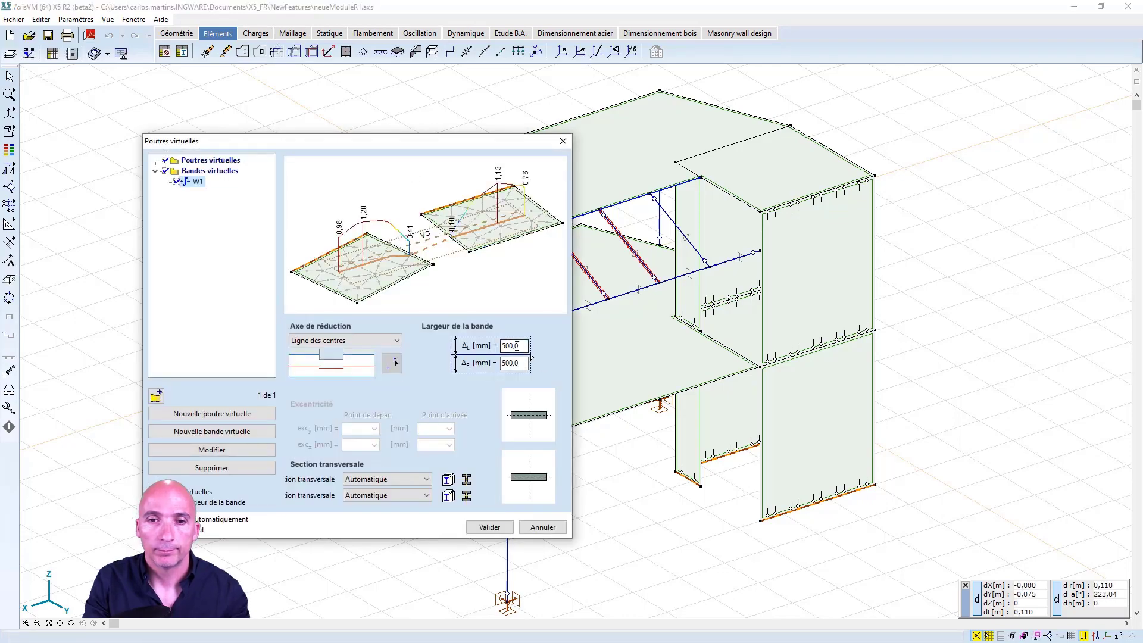
pyautogui.write('750')
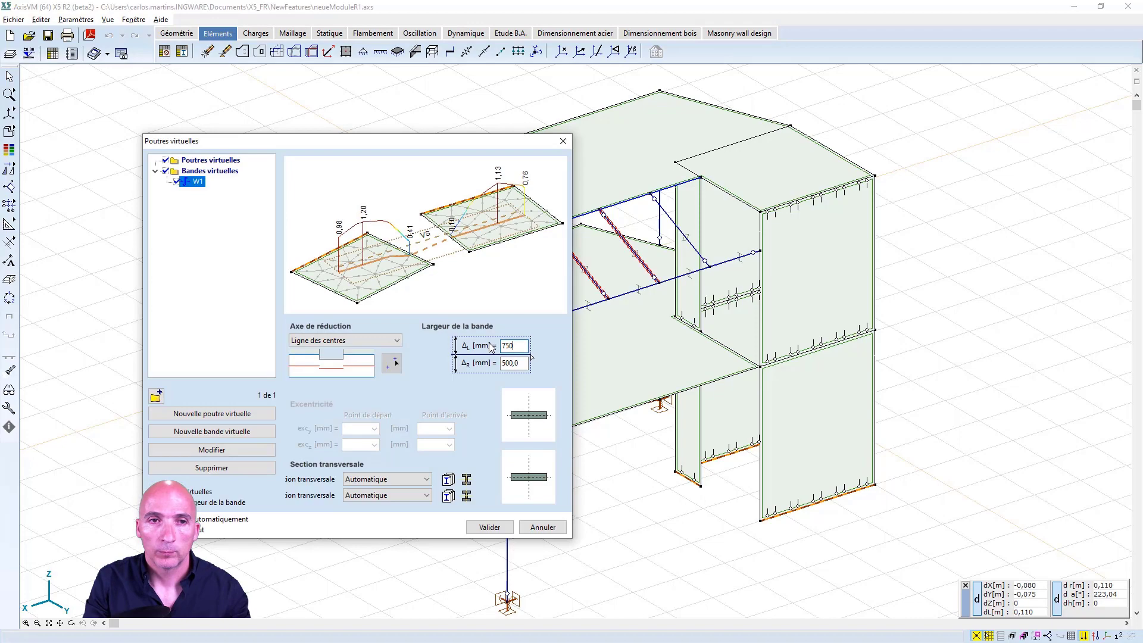
pyautogui.press('Tab')
pyautogui.write('7')
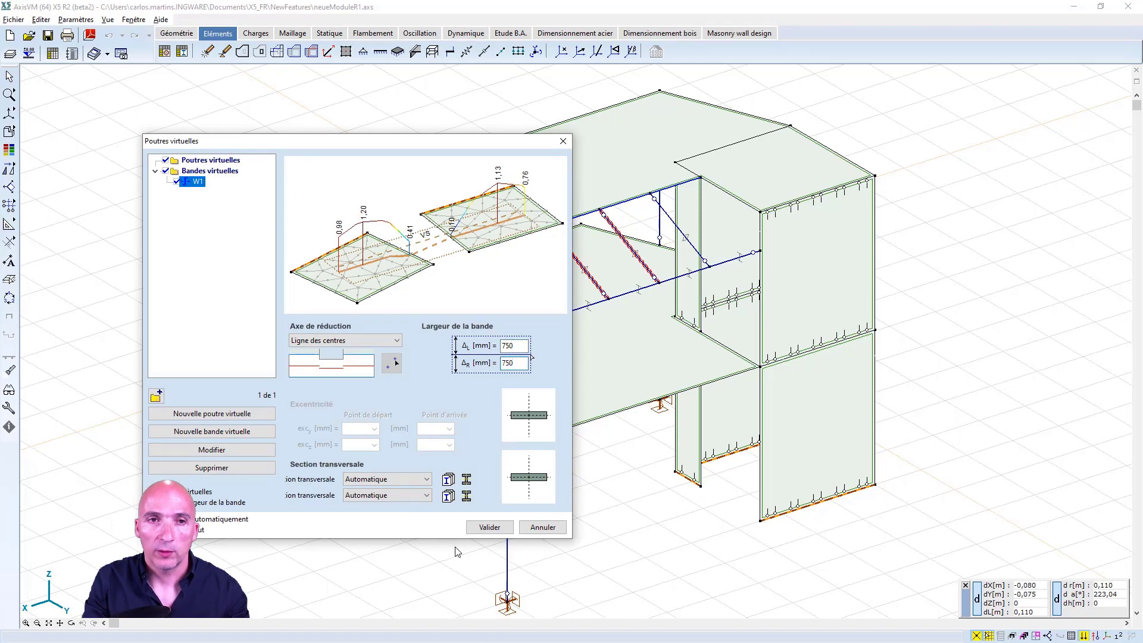
# - Confirm the virtual strip settings and select strip W1 as the wall for the masonry wall design
pyautogui.click(488, 528)
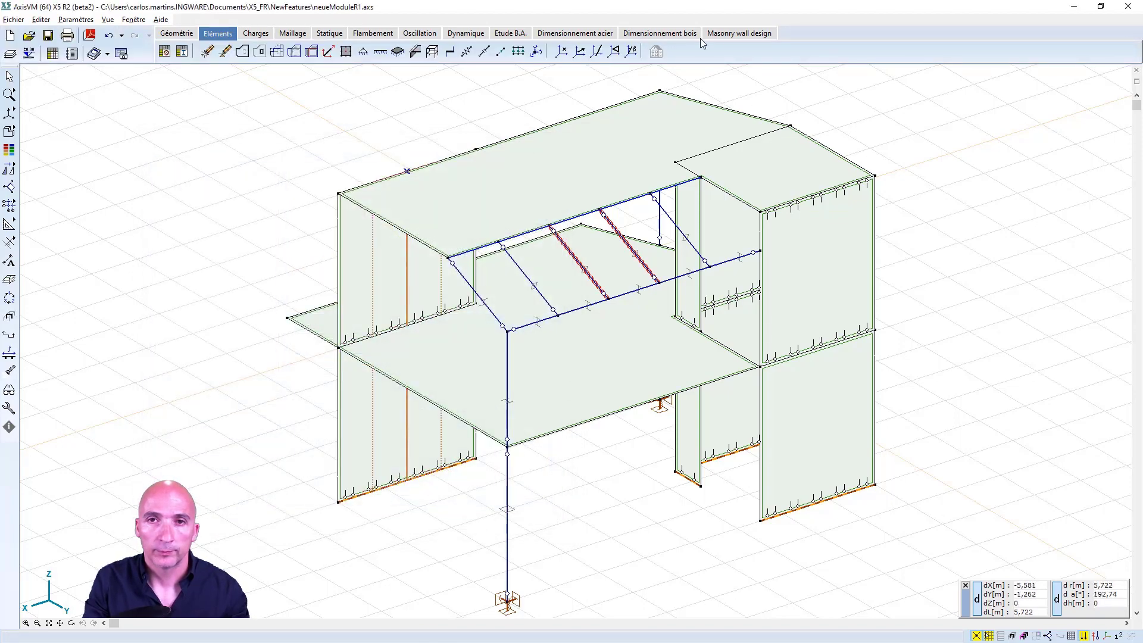
pyautogui.click(733, 34)
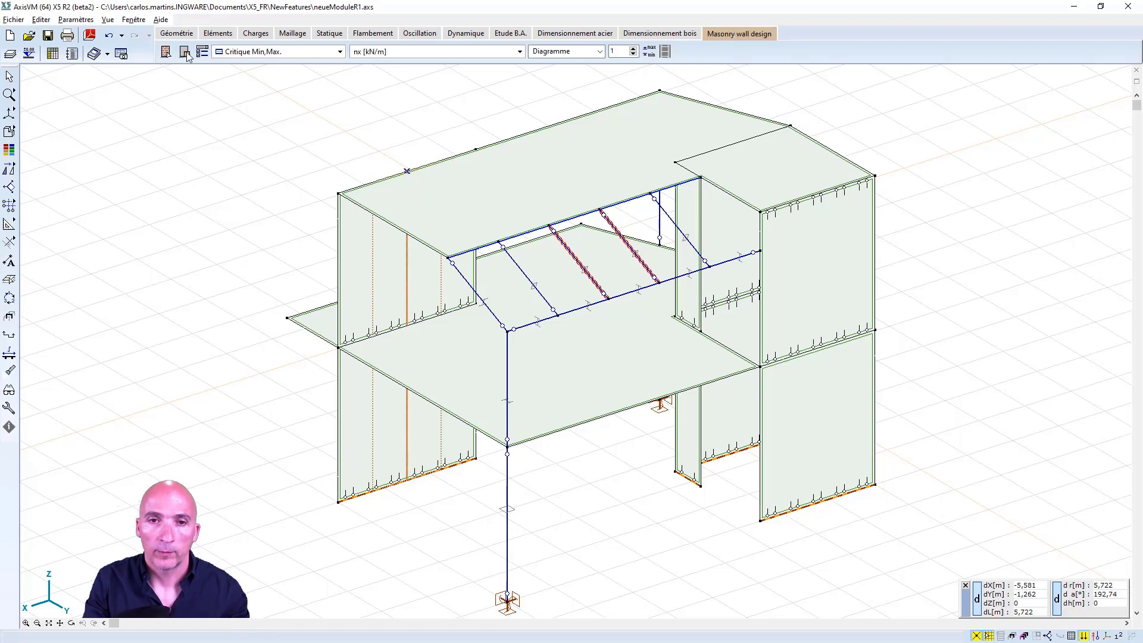
pyautogui.click(186, 52)
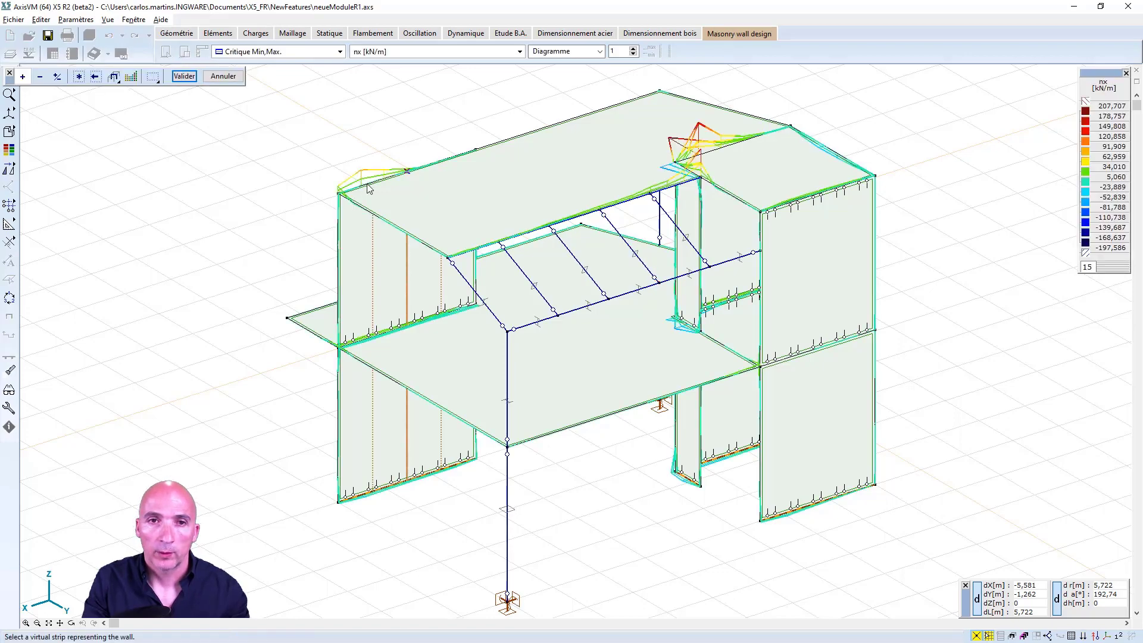
pyautogui.click(407, 254)
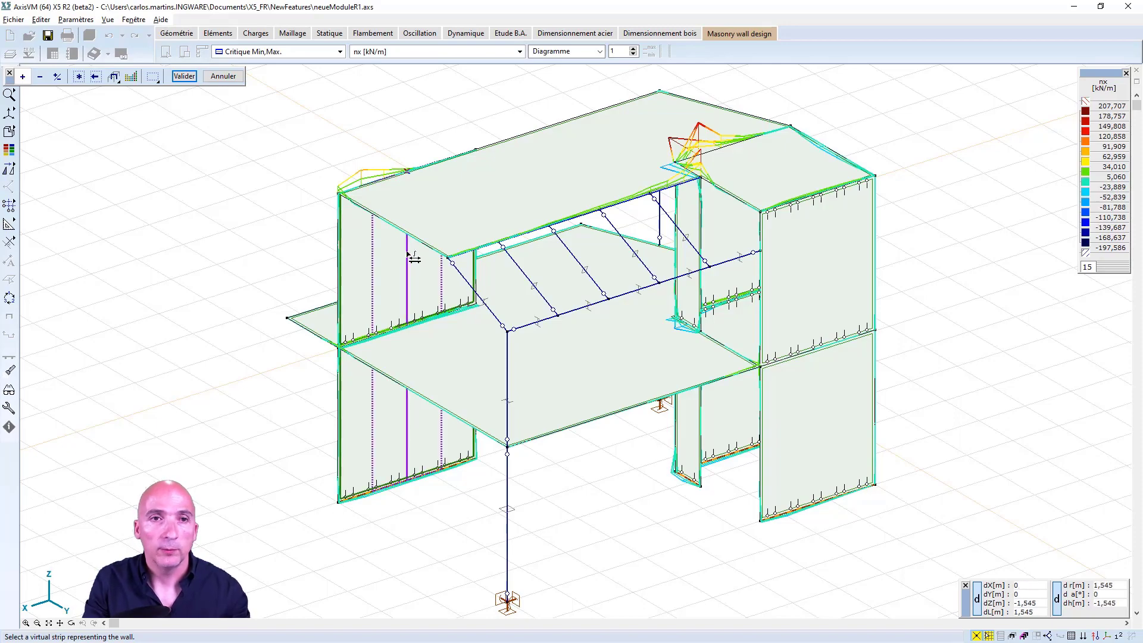
pyautogui.click(184, 76)
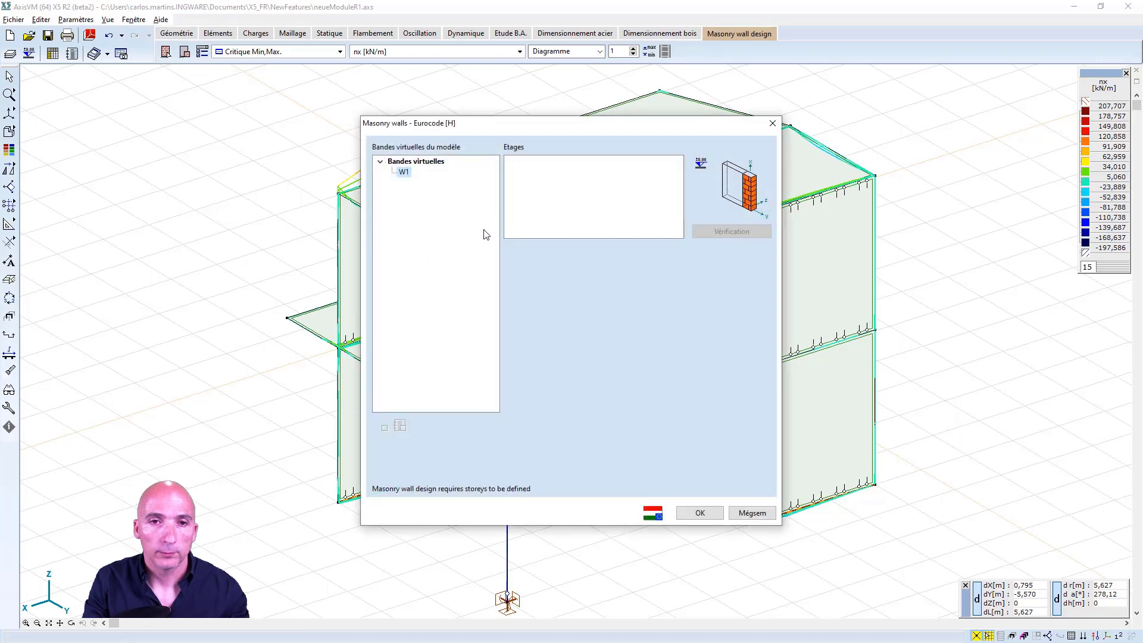
# - Define the masonry wall's two storeys, 0,000 to 3,000 m and 3,000 to 6,000 m, by picking its corner nodes at base, slab and roof
pyautogui.click(700, 163)
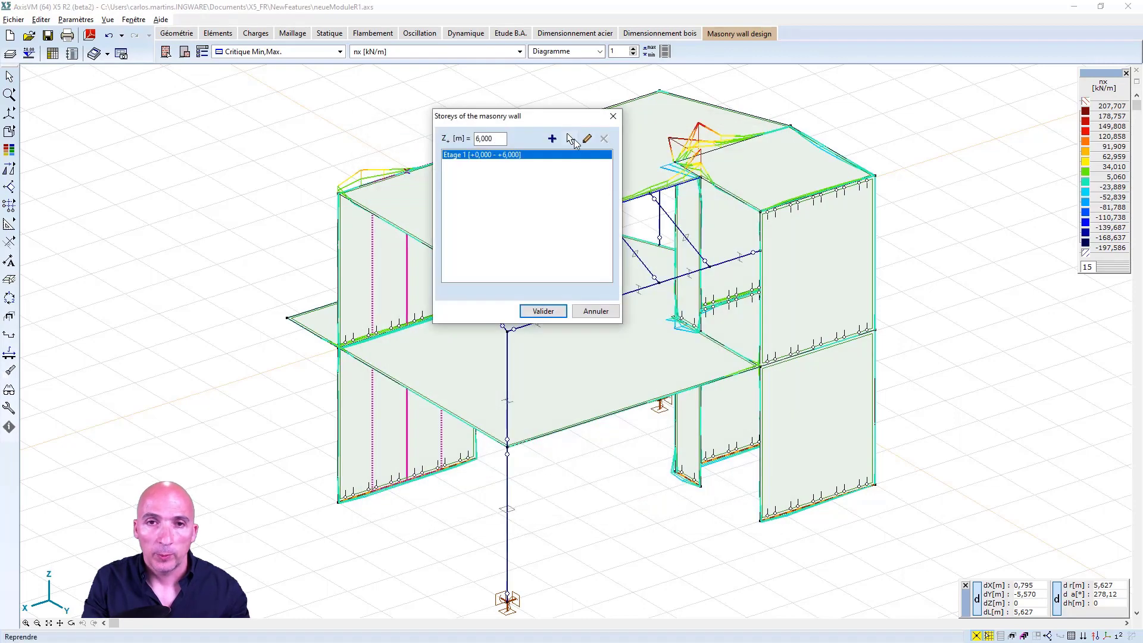
pyautogui.click(571, 139)
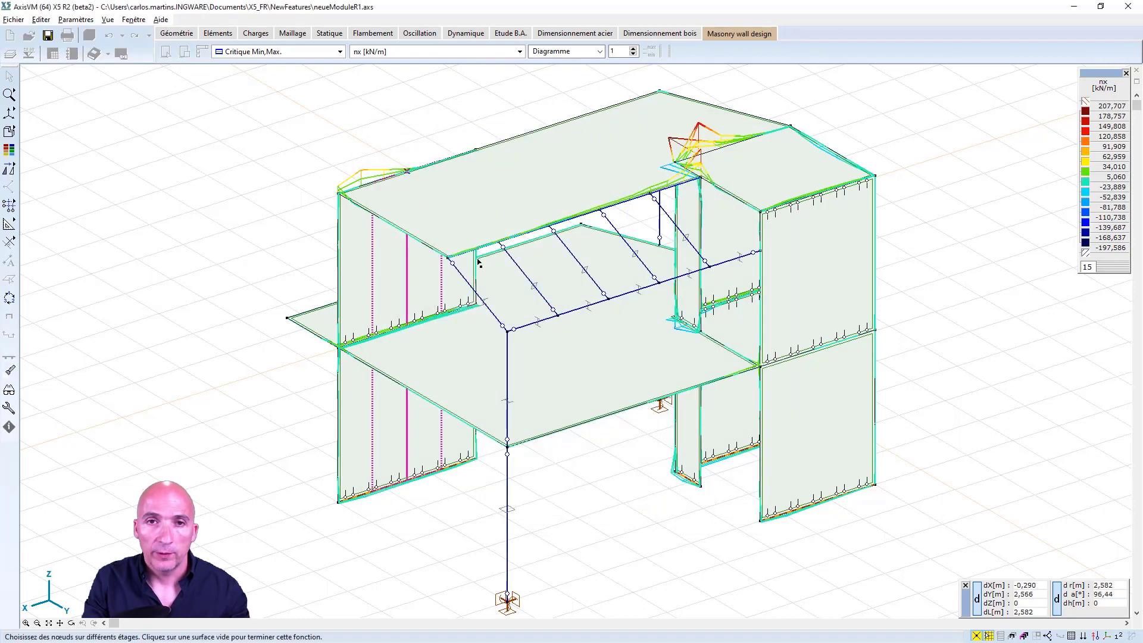
pyautogui.click(338, 501)
pyautogui.click(338, 347)
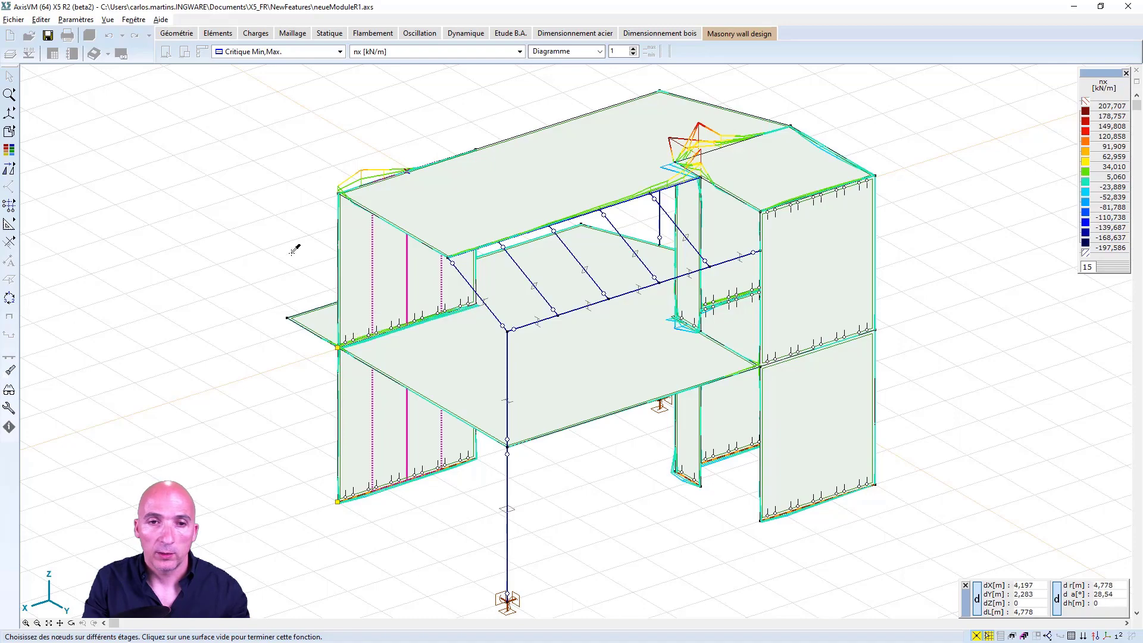
pyautogui.click(337, 192)
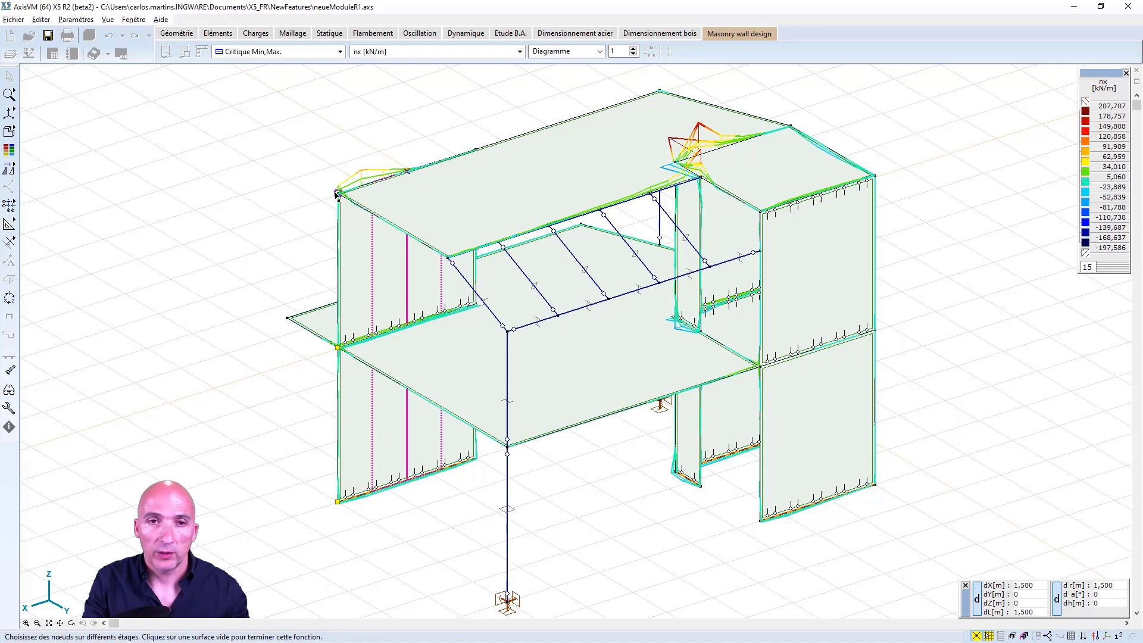
pyautogui.click(291, 178)
pyautogui.click(543, 311)
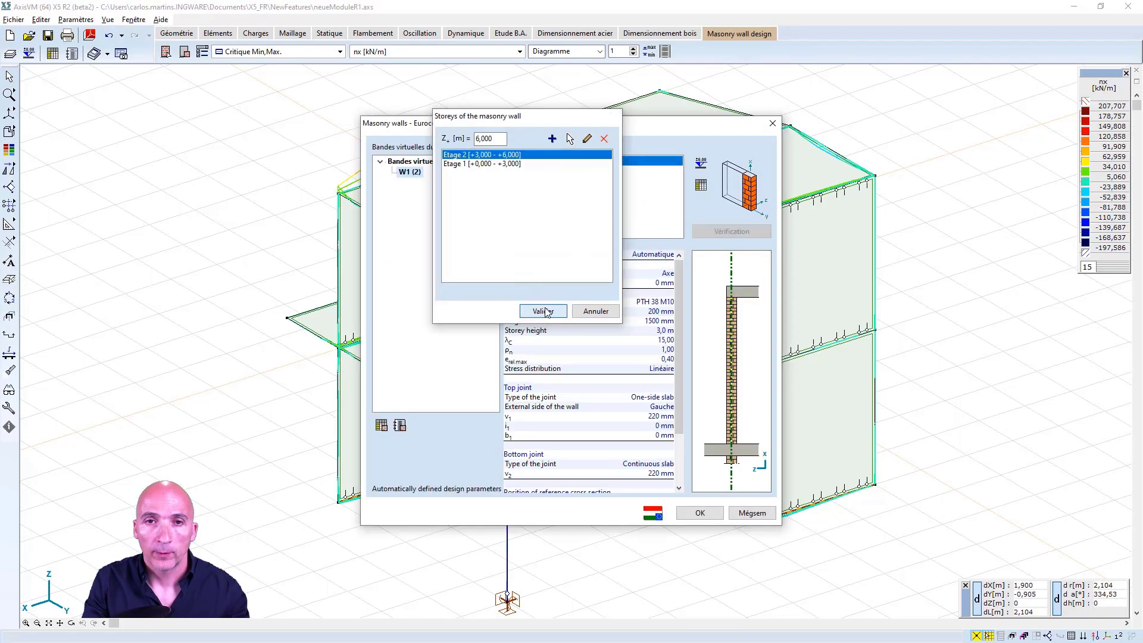
# - Run the design check of Etage 2, set the top joint's i1 to 75 mm and move the bottom check section to 0,210 m
pyautogui.click(720, 231)
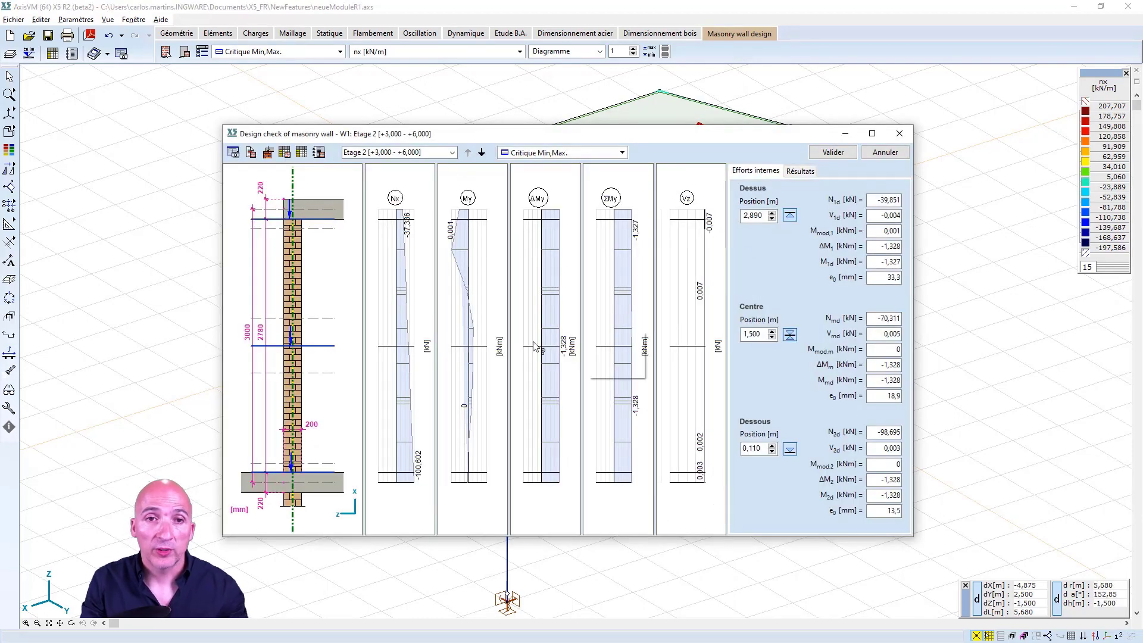
pyautogui.moveTo(520, 238)
pyautogui.moveTo(488, 218)
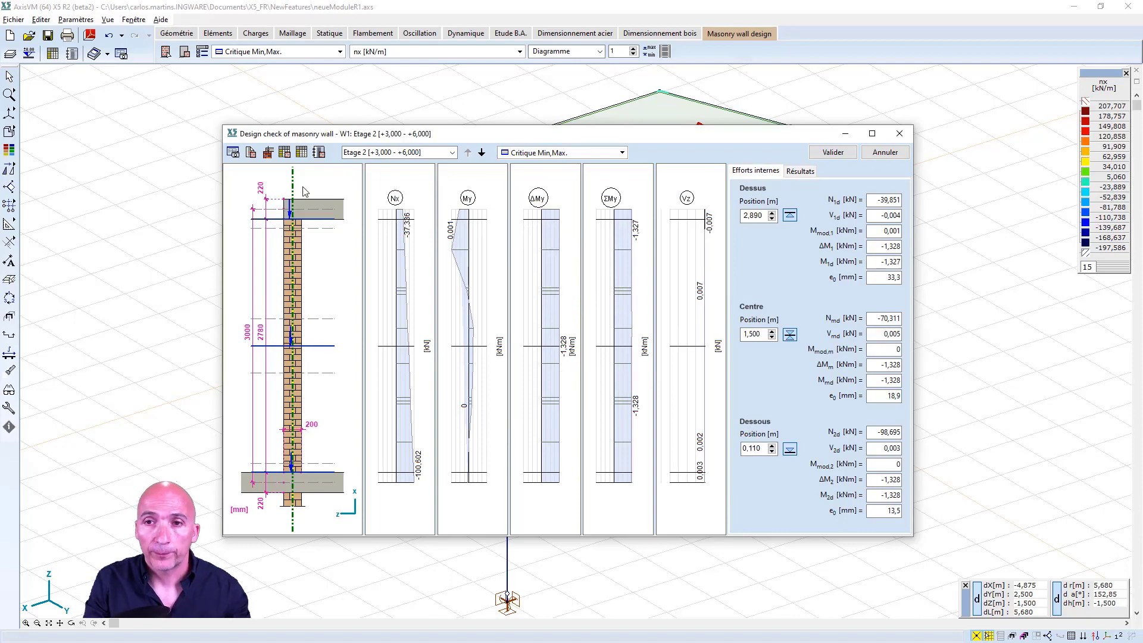
pyautogui.click(290, 208)
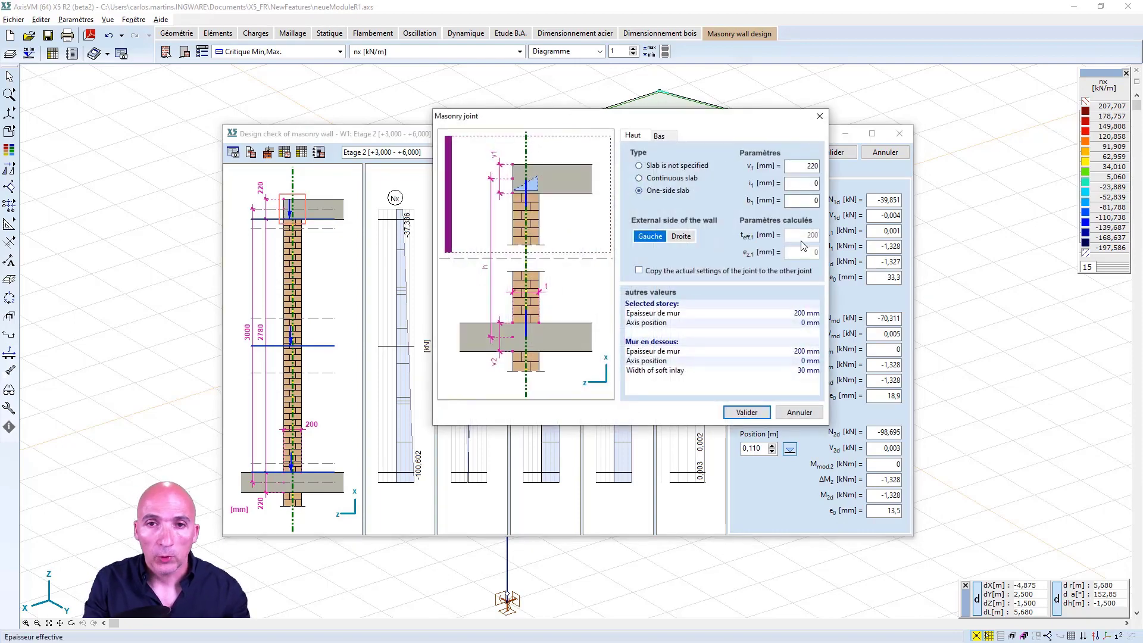
pyautogui.click(815, 183)
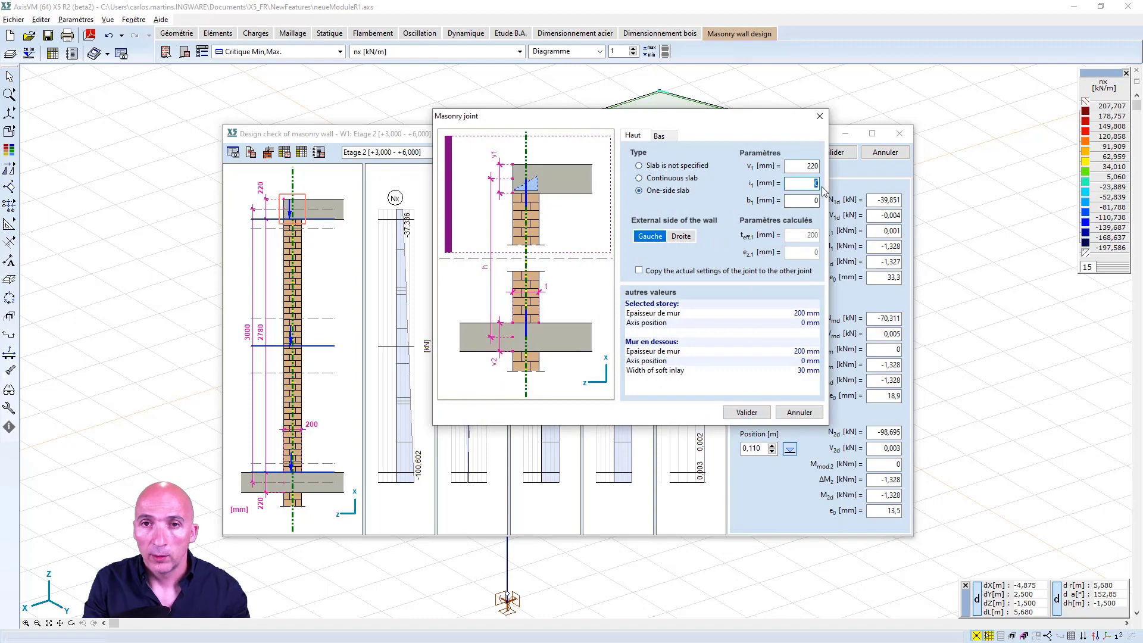
pyautogui.write('75')
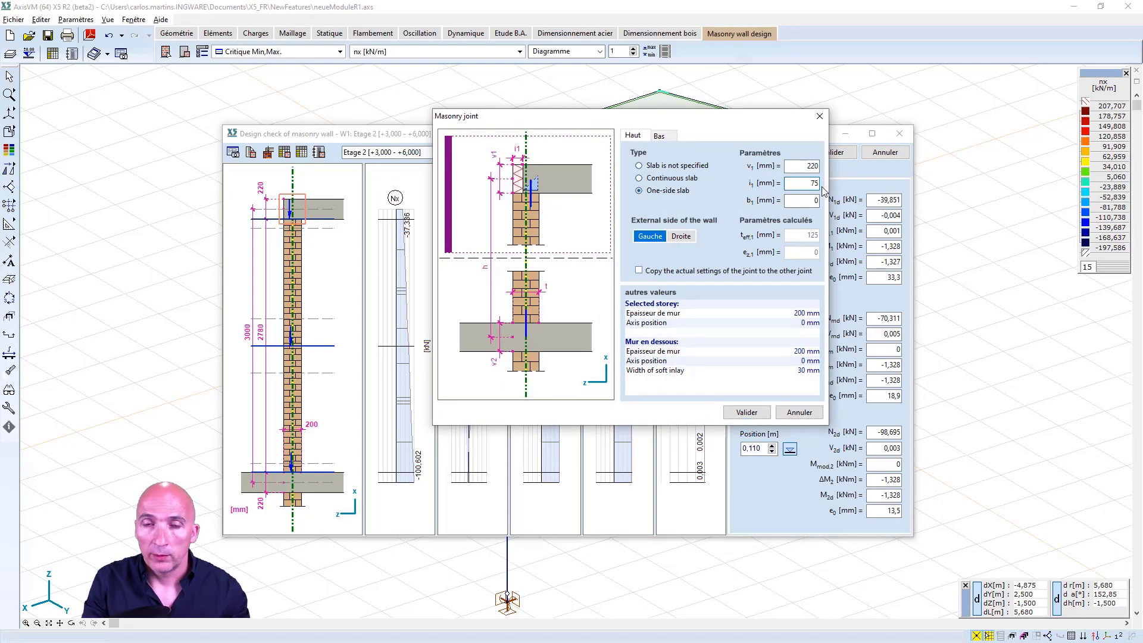
pyautogui.click(746, 414)
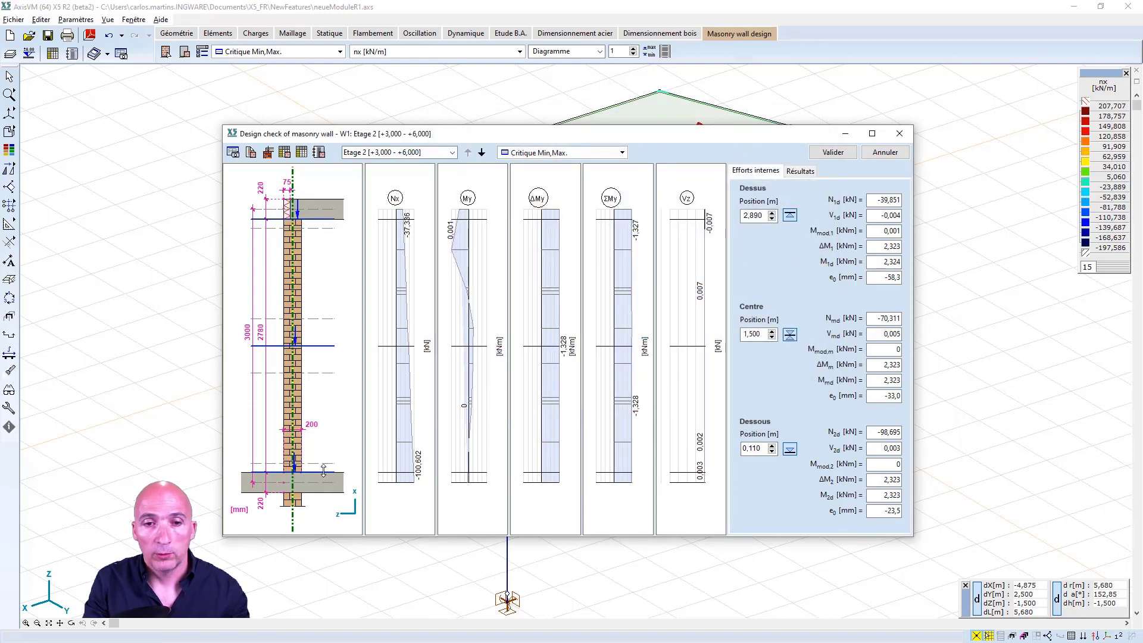
pyautogui.moveTo(323, 471); pyautogui.dragTo(323, 463)
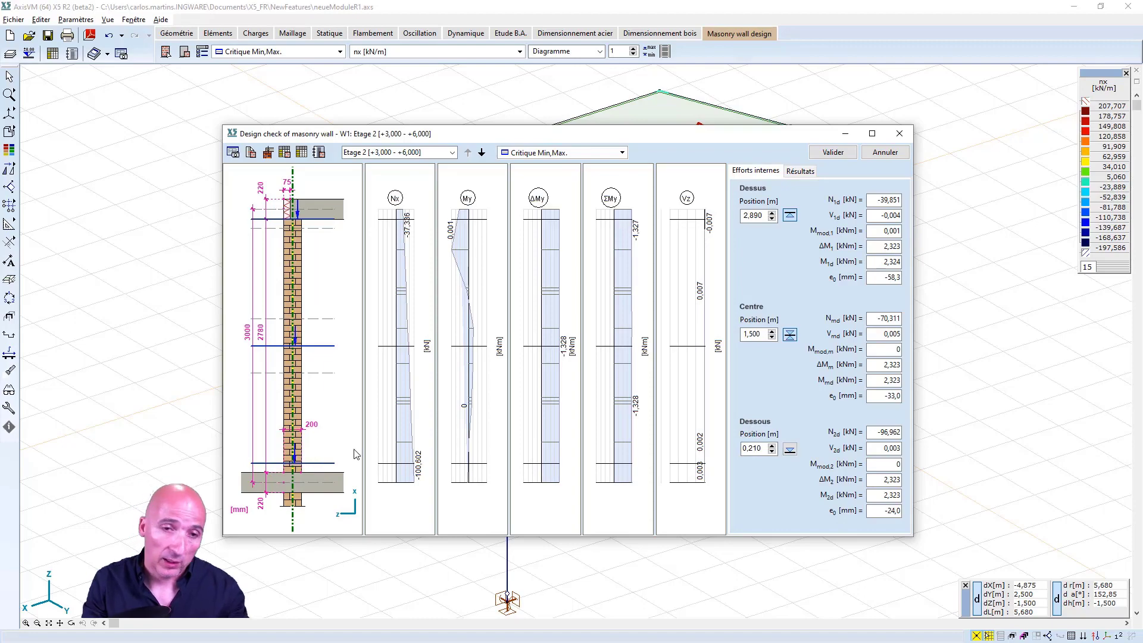
# - Review the results and detailed design calculations of Etage 2 from top to bottom cross-section, and accept the masonry wall design
pyautogui.click(804, 171)
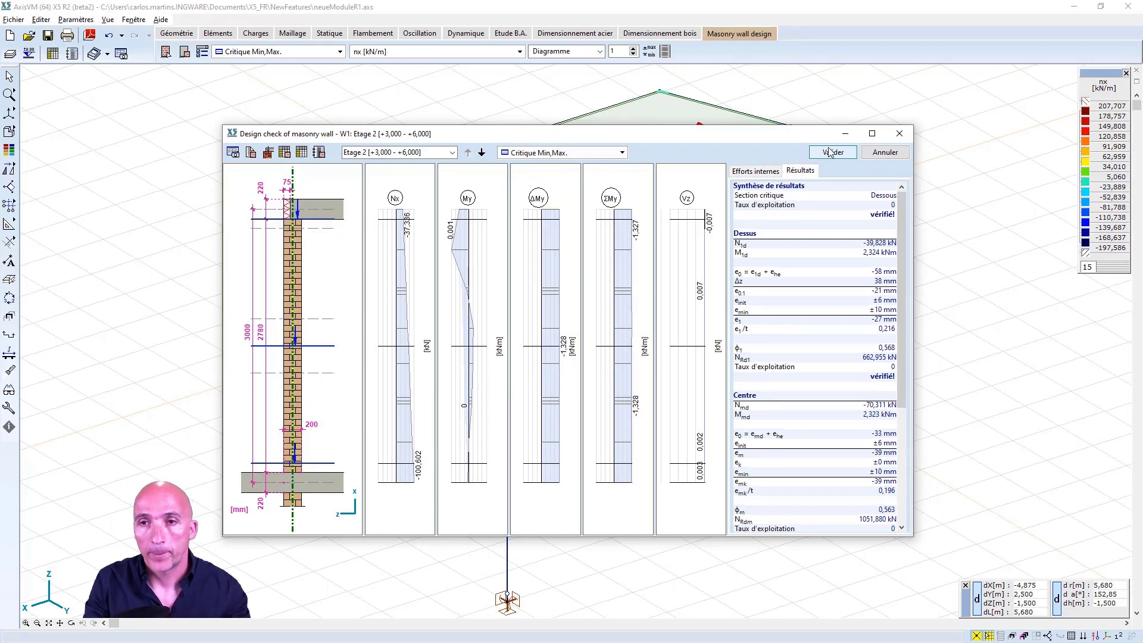
pyautogui.click(319, 152)
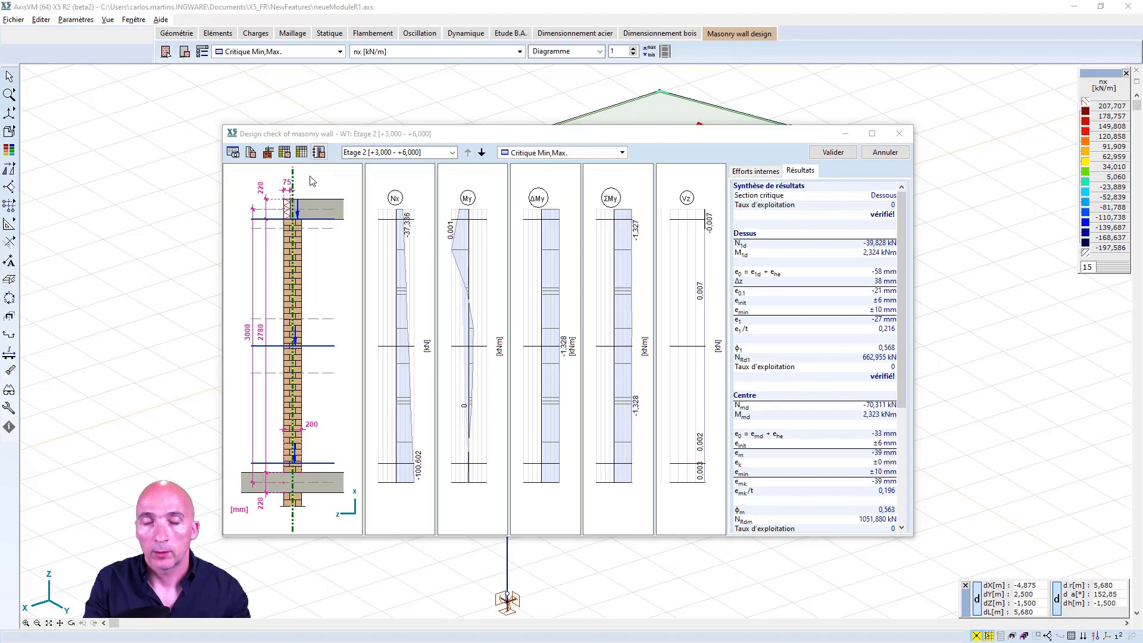
pyautogui.scroll(-7, 791, 224)
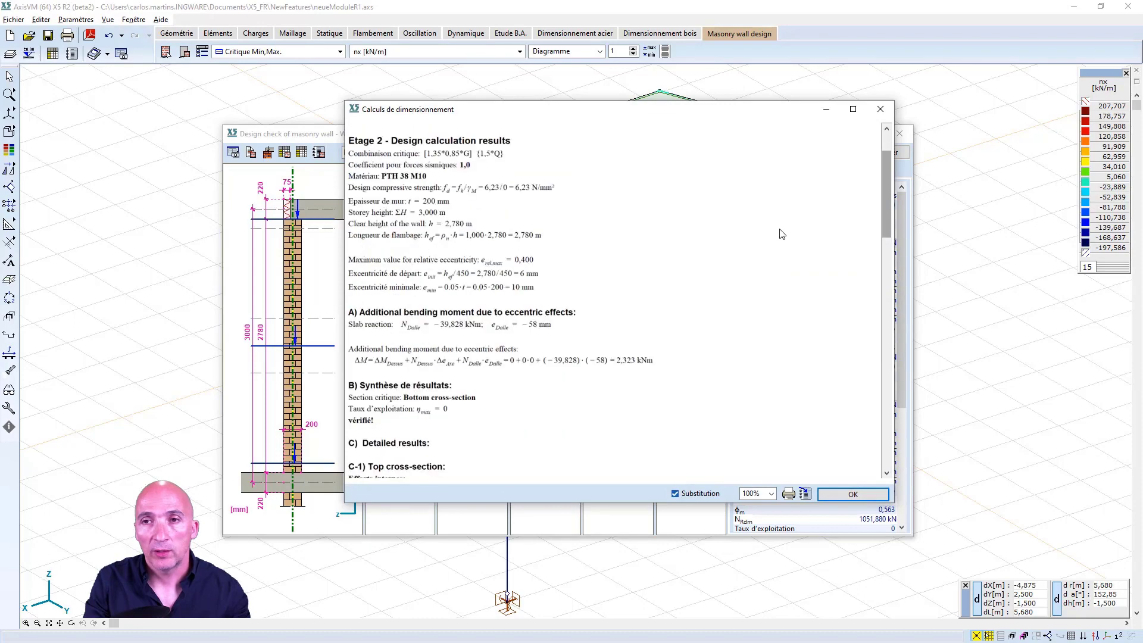
pyautogui.scroll(-9, 771, 241)
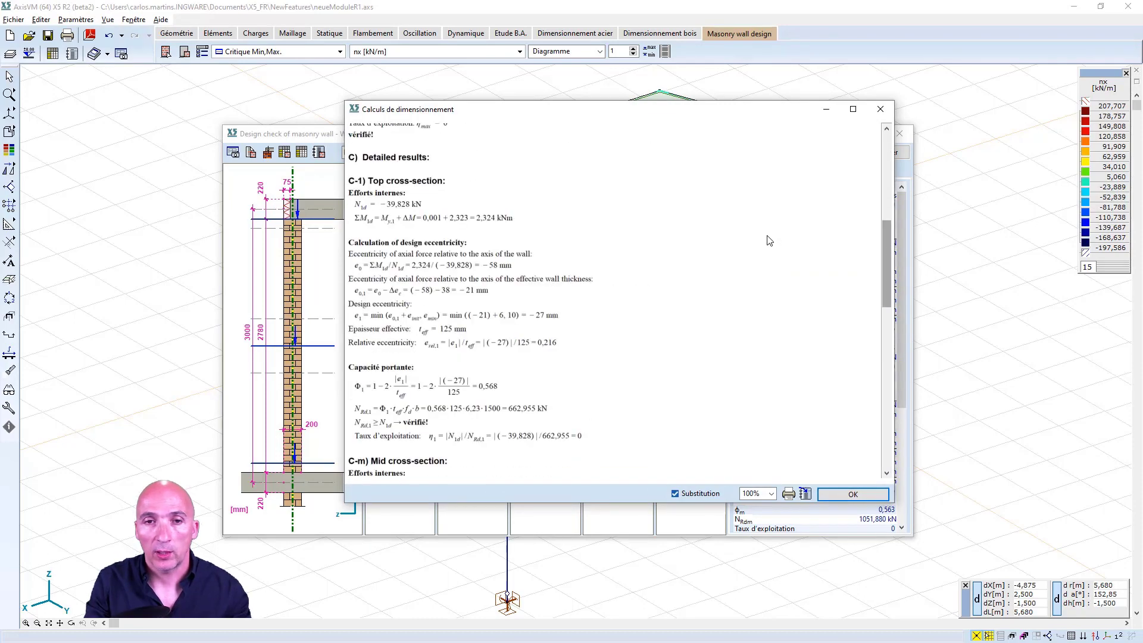
pyautogui.scroll(-10, 762, 240)
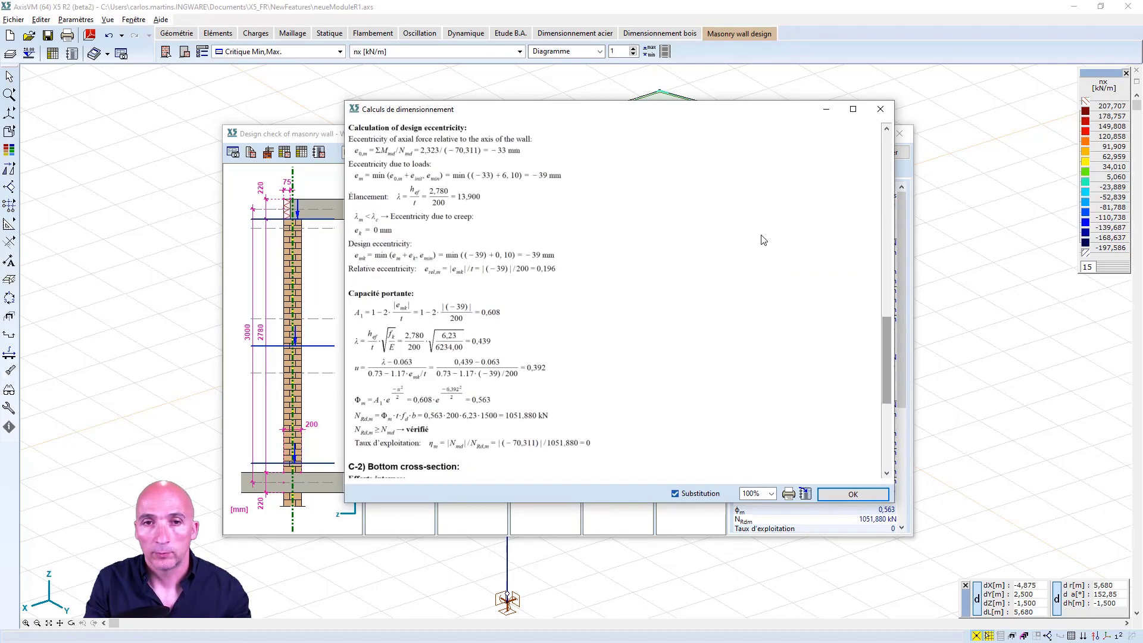
pyautogui.scroll(-5, 752, 241)
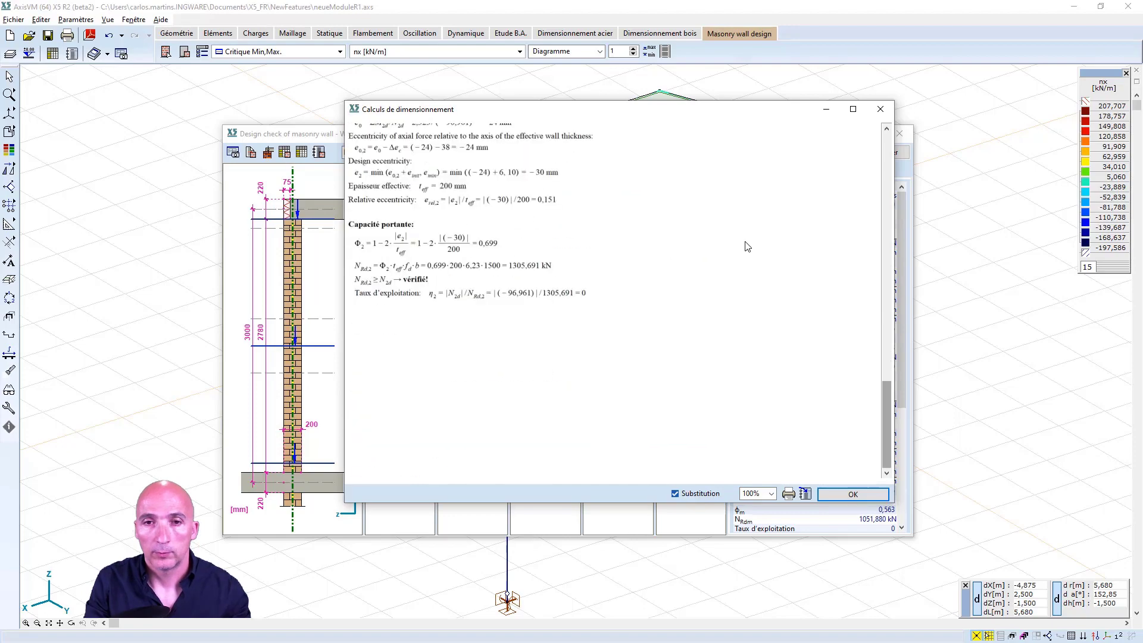
pyautogui.click(840, 495)
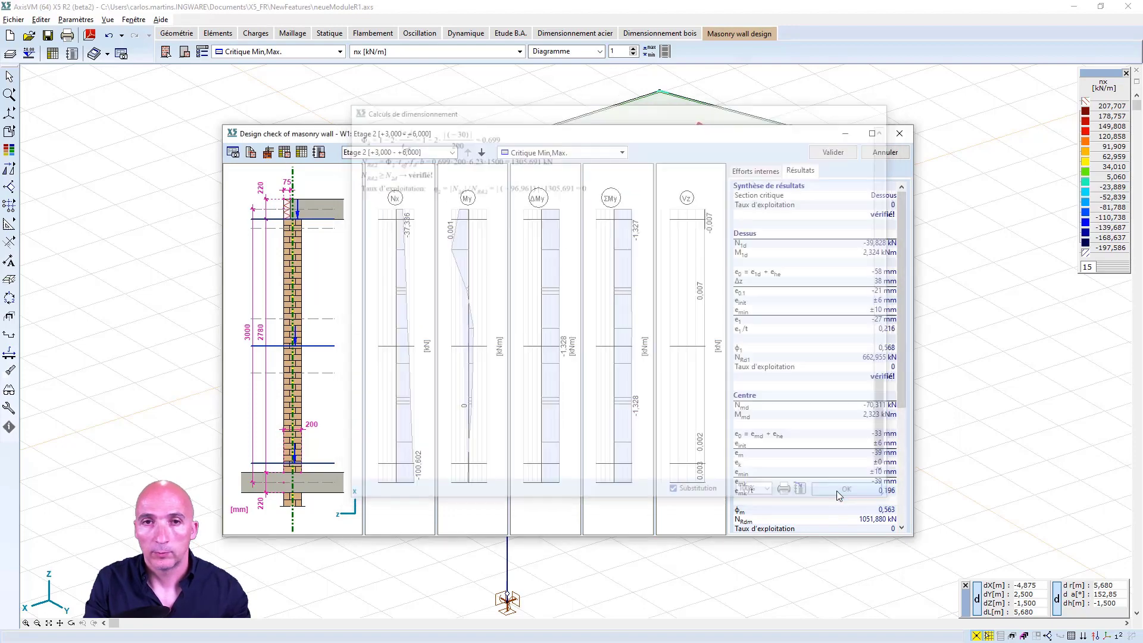
pyautogui.click(839, 156)
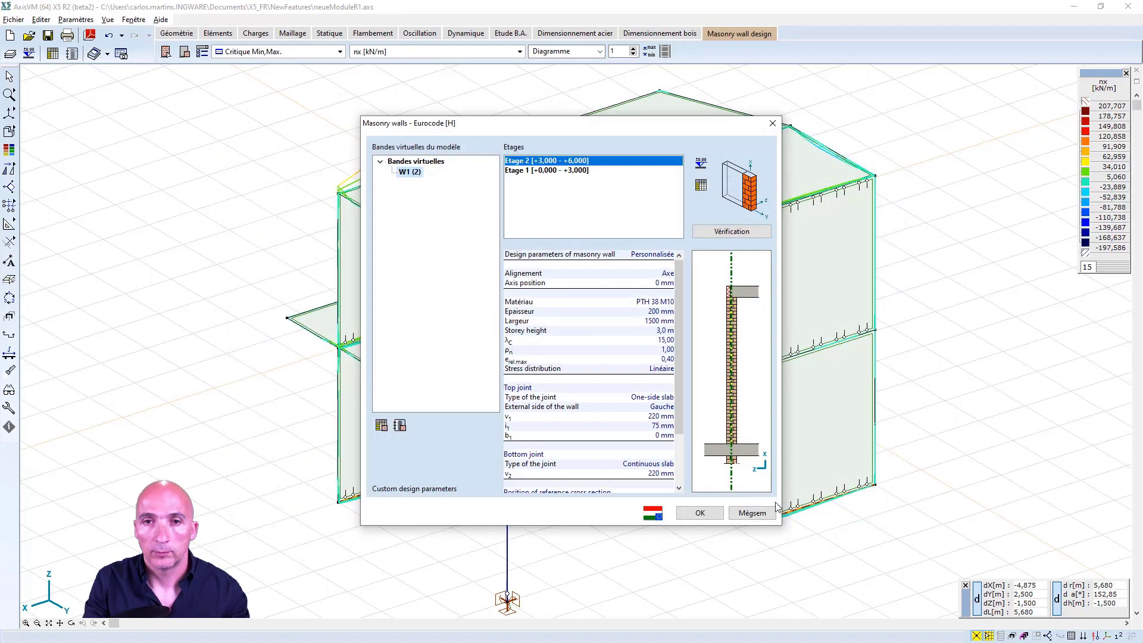
pyautogui.click(699, 513)
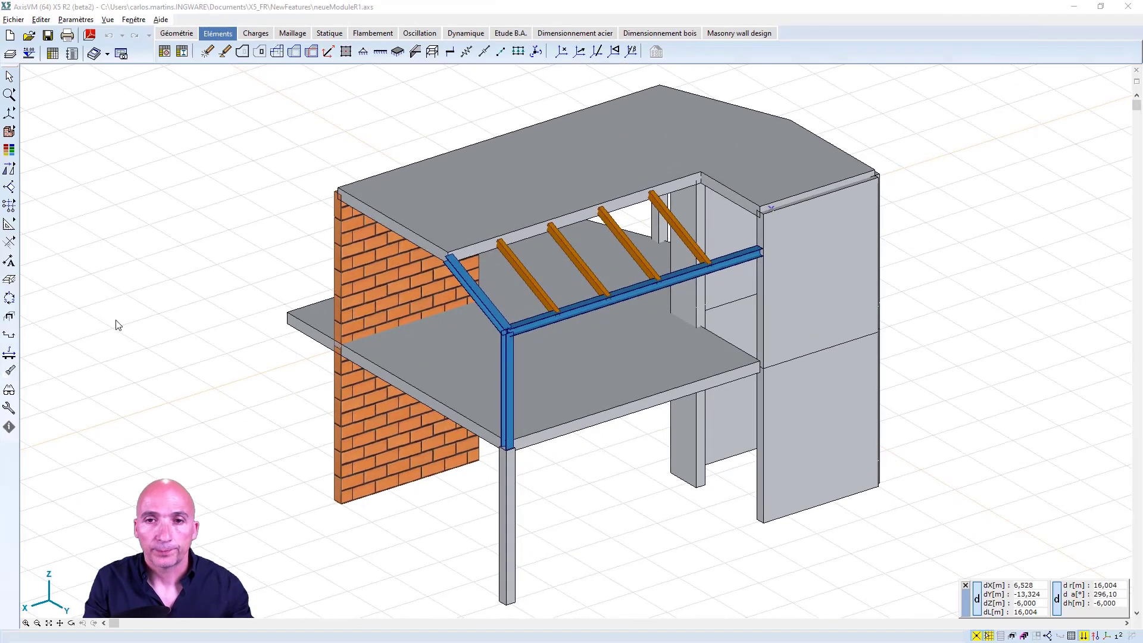
# - Show the model in wireframe and create virtual beam W2 from the core walls on both storeys, with Ligne des centres as reduction axis
pyautogui.click(9, 131)
pyautogui.click(31, 133)
pyautogui.click(9, 353)
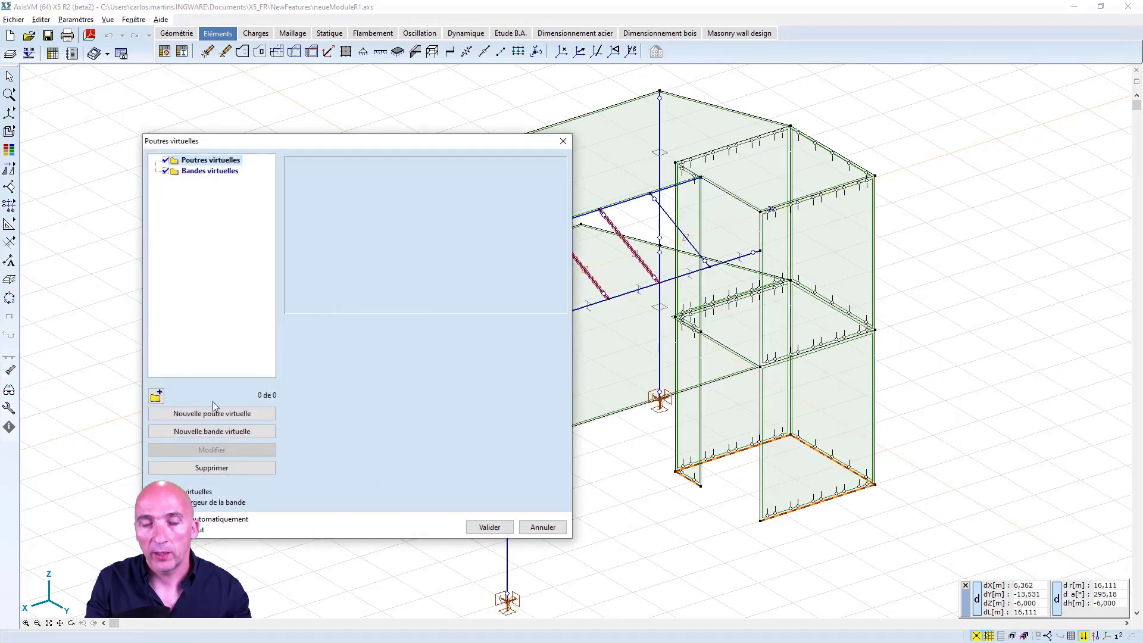
pyautogui.click(217, 413)
pyautogui.write('W2')
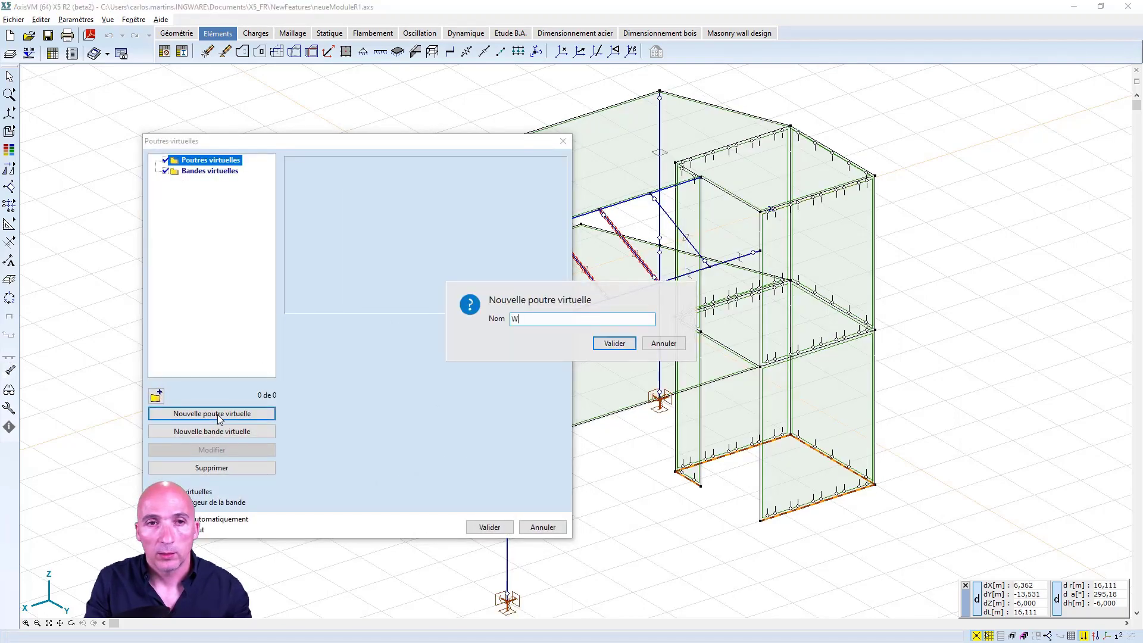
pyautogui.click(614, 343)
pyautogui.moveTo(922, 431); pyautogui.dragTo(666, 421)
pyautogui.moveTo(890, 244); pyautogui.dragTo(695, 218)
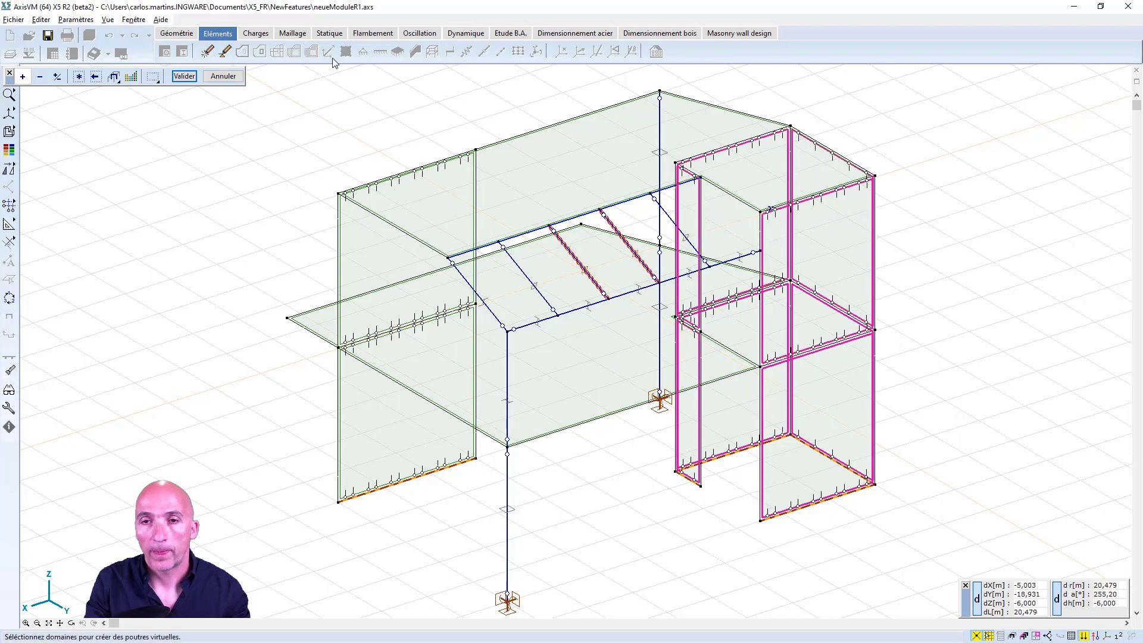
pyautogui.click(184, 75)
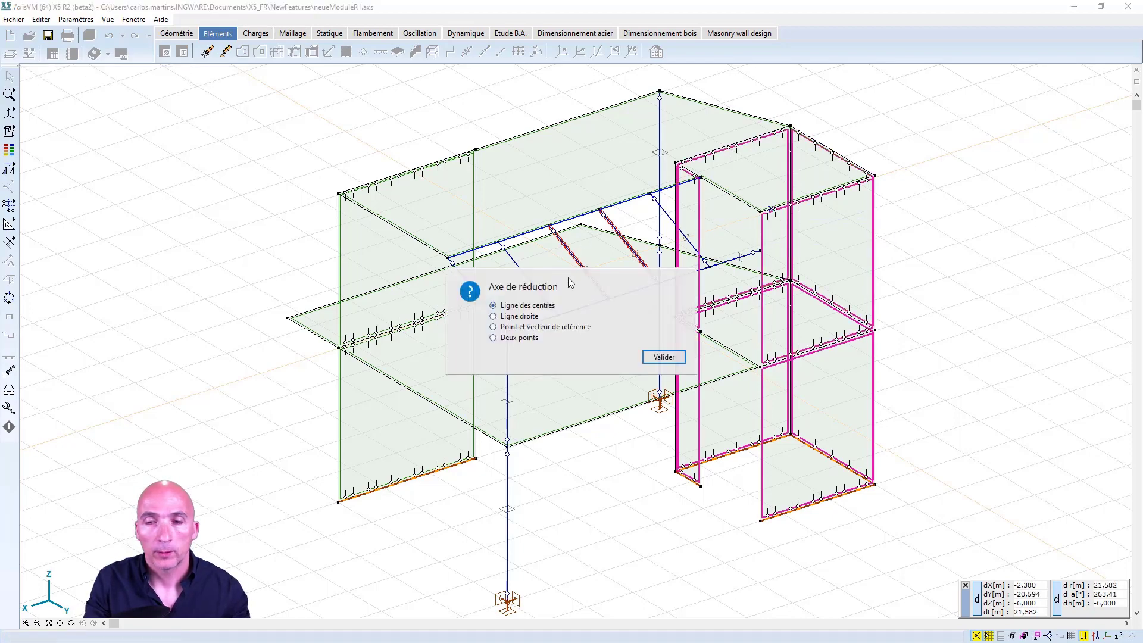
pyautogui.click(649, 356)
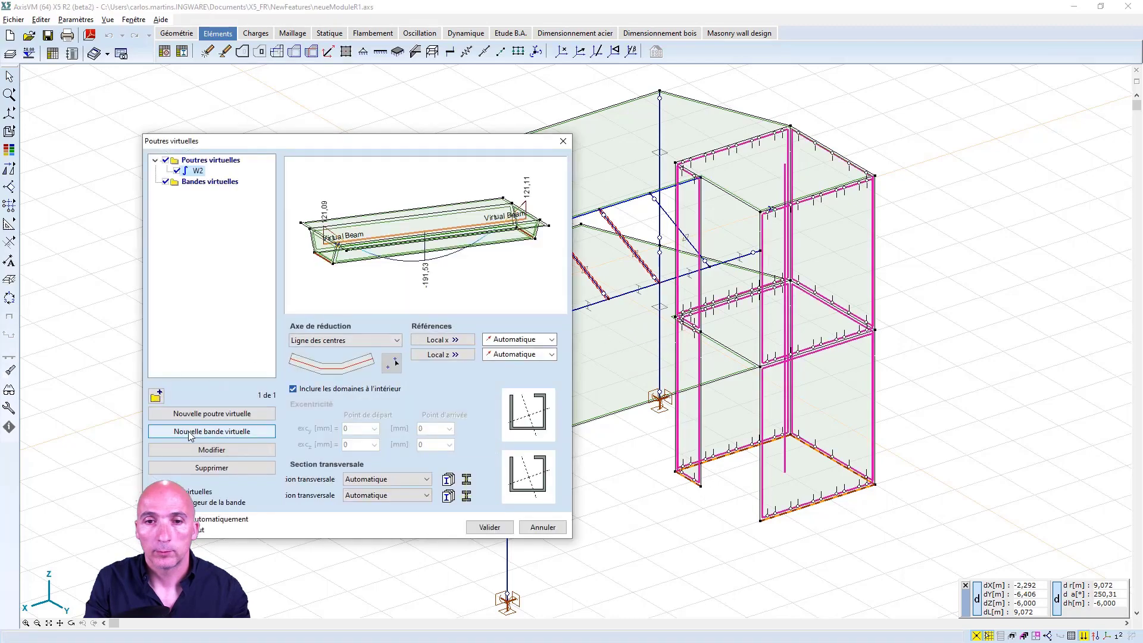
# - Create virtual strip W2_FIN running vertically up the front core wall near its free edge, from the base to the roof
pyautogui.click(190, 434)
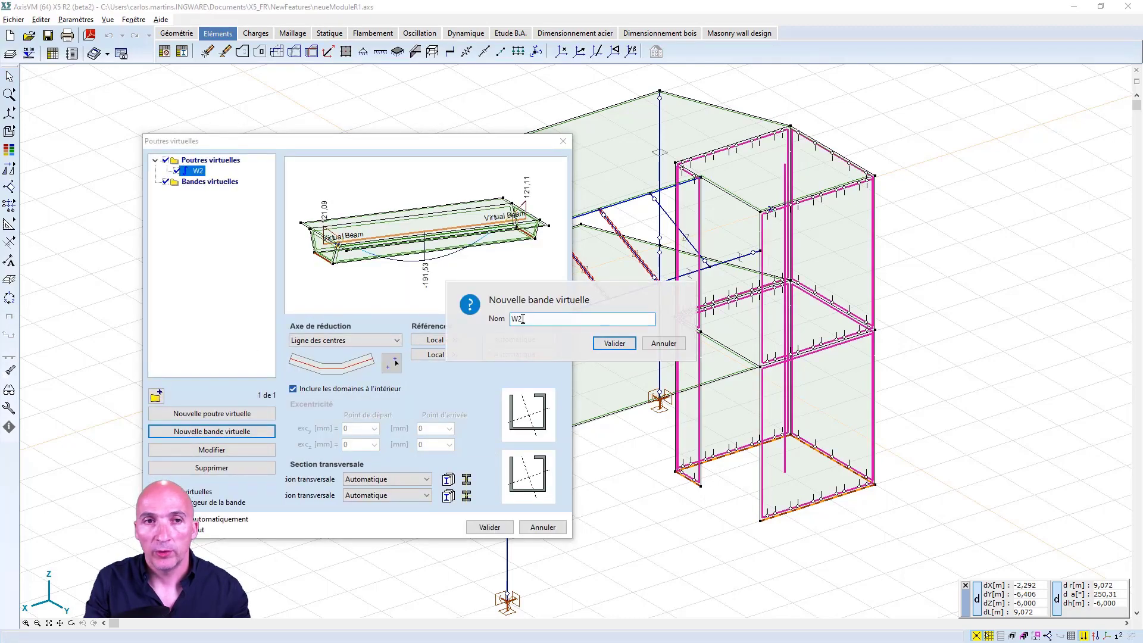
pyautogui.click(597, 343)
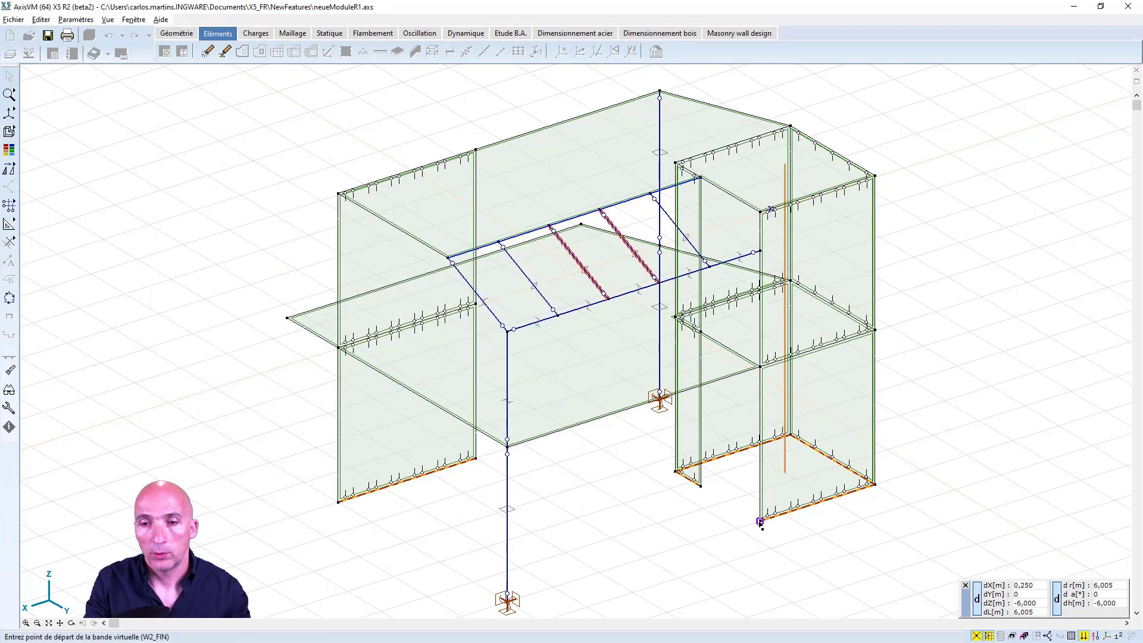
pyautogui.click(760, 522)
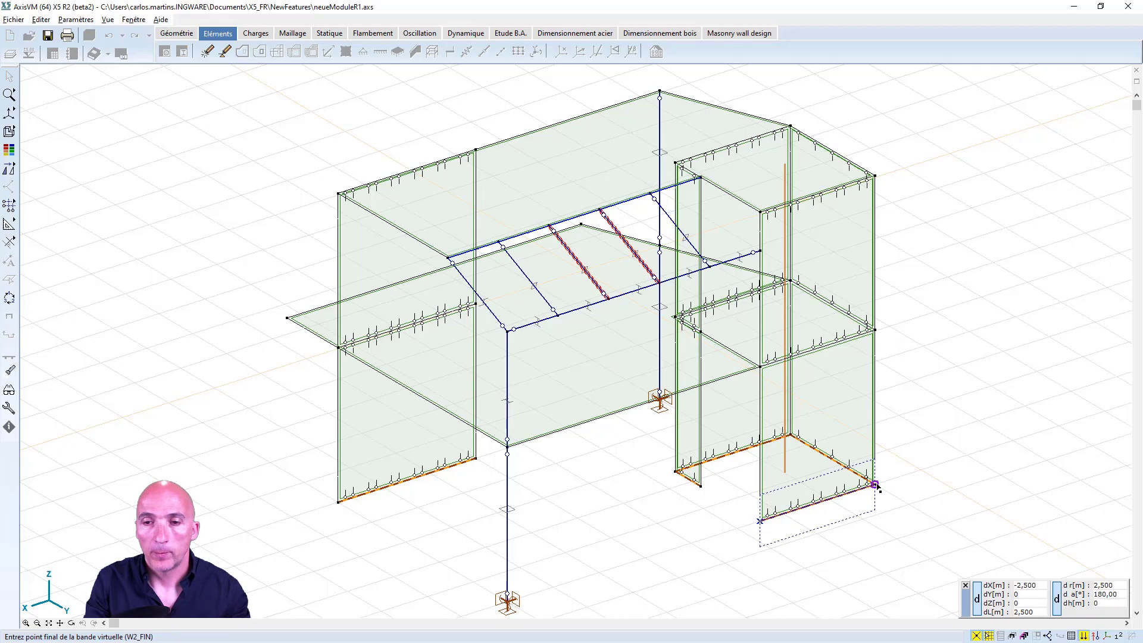
pyautogui.click(875, 485)
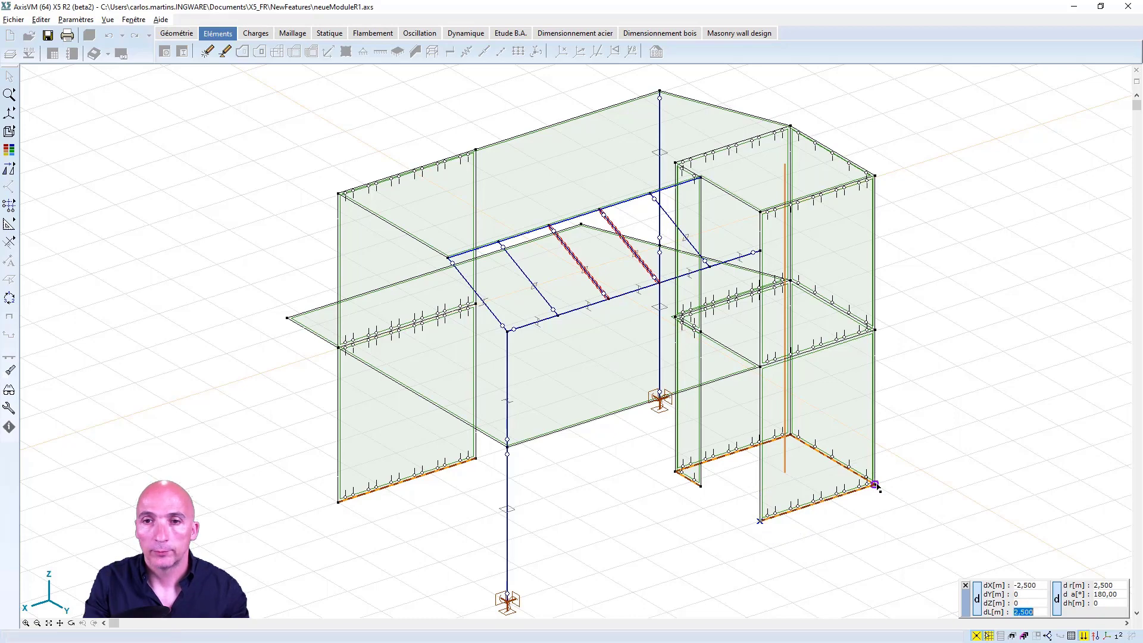
pyautogui.press('Return')
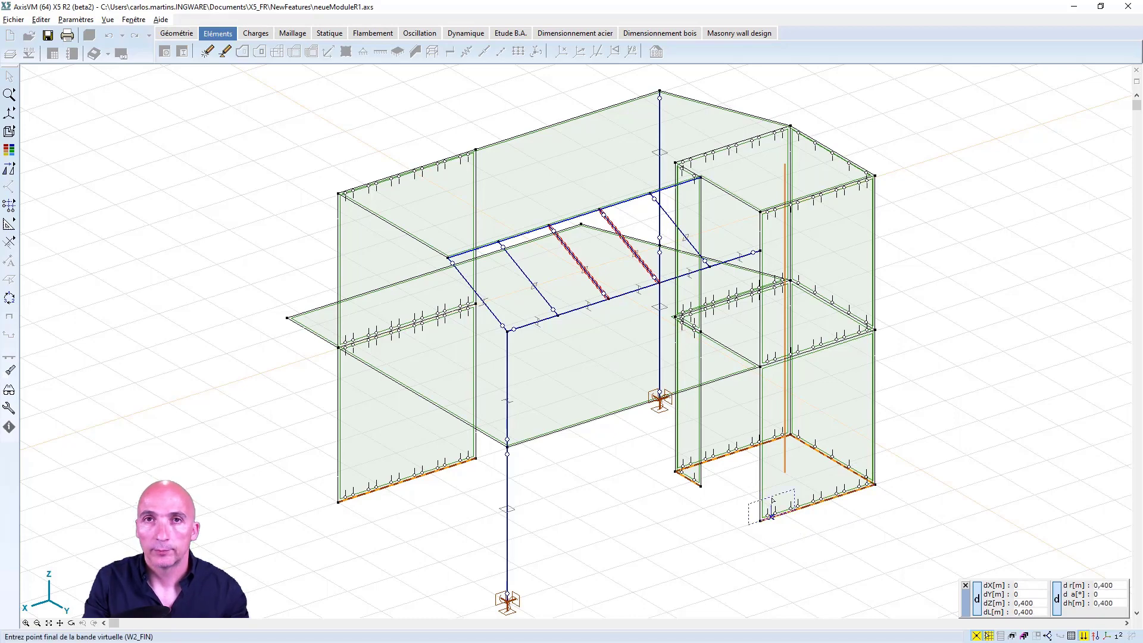
pyautogui.click(778, 210)
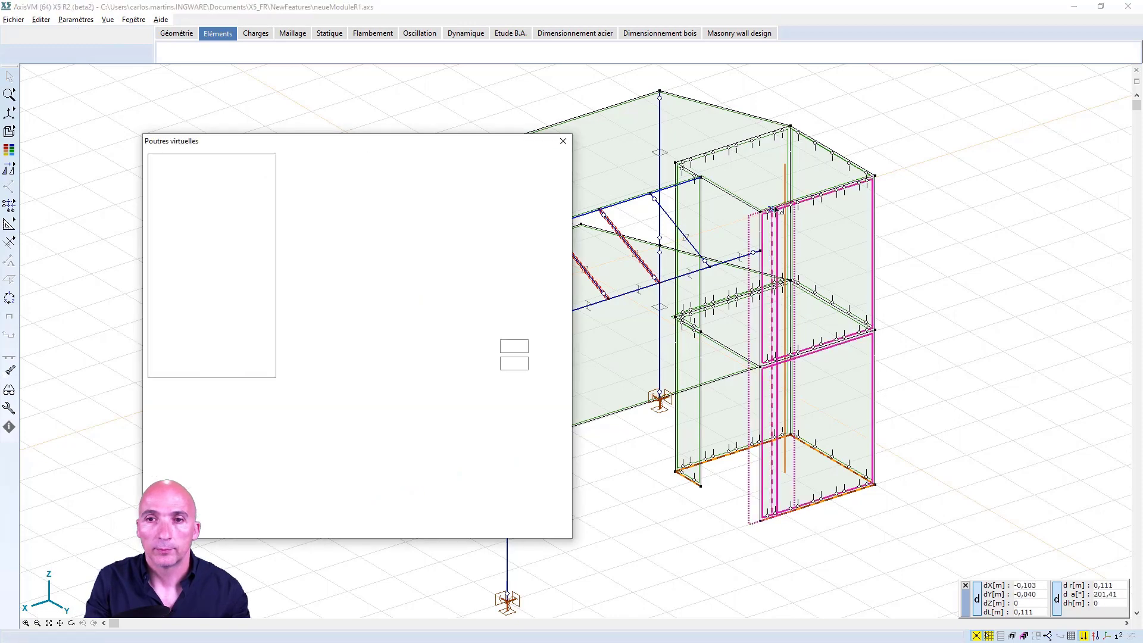
# - Set strip W2_FIN's width ΔL to 250 mm, narrow ΔR to match, and accept the virtual beam and strip definitions
pyautogui.moveTo(525, 348); pyautogui.dragTo(496, 347)
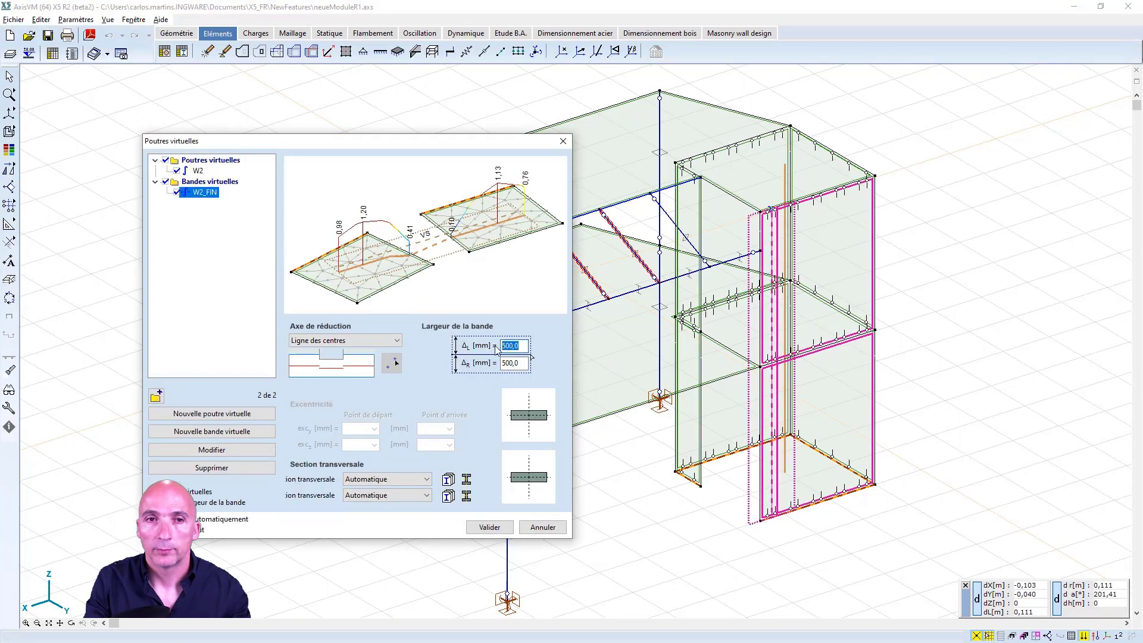
pyautogui.press('Tab')
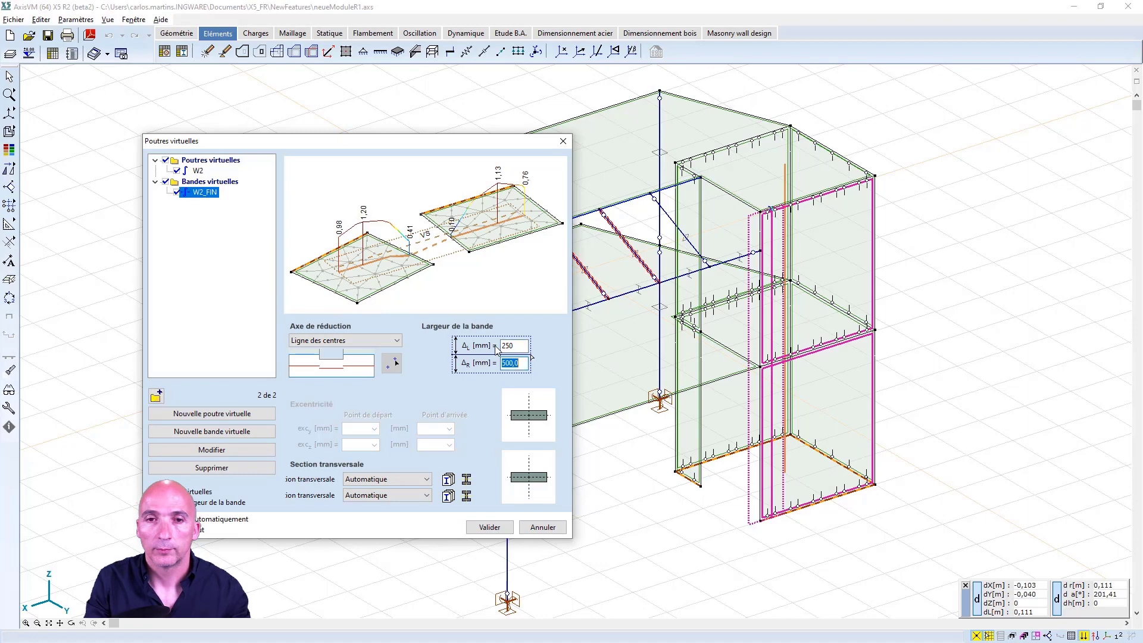
pyautogui.click(510, 528)
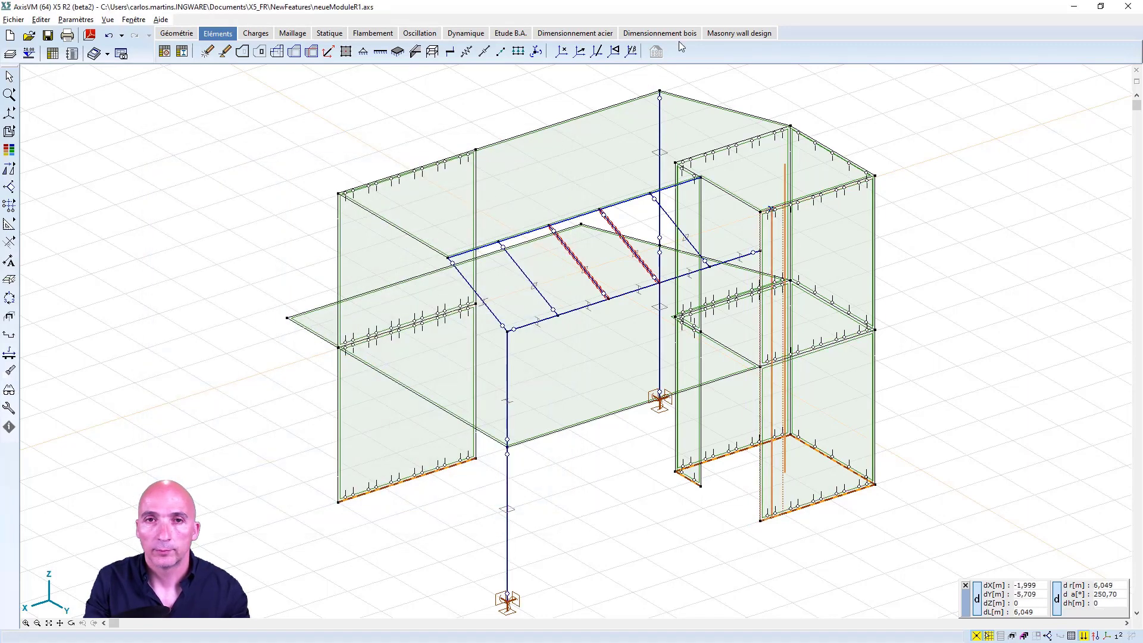
# - Start the reinforced concrete core design of virtual beam W2 and define storeys 0,000–3,000 m and 3,000–6,000 m from the corner nodes
pyautogui.click(514, 33)
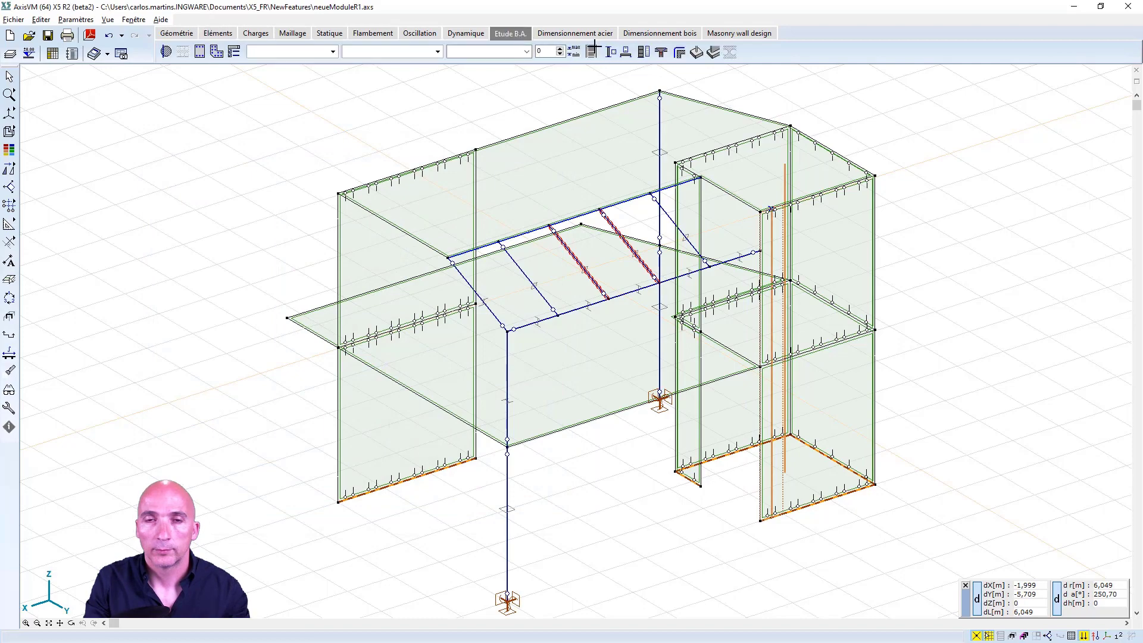
pyautogui.click(645, 54)
pyautogui.click(786, 179)
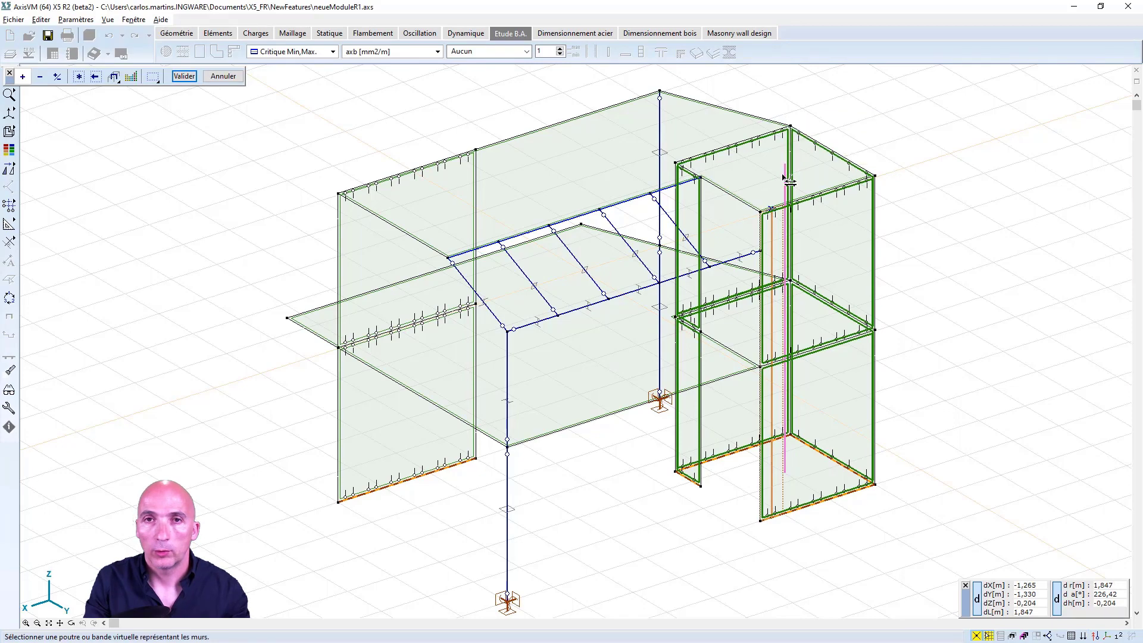
pyautogui.click(184, 77)
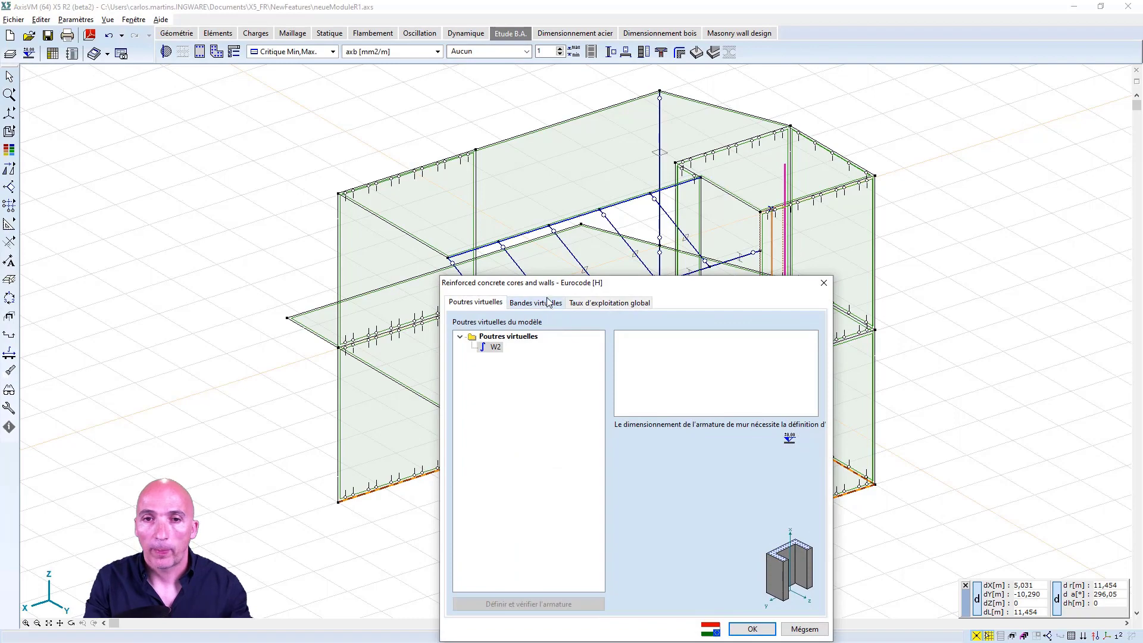
pyautogui.moveTo(745, 291); pyautogui.dragTo(731, 216)
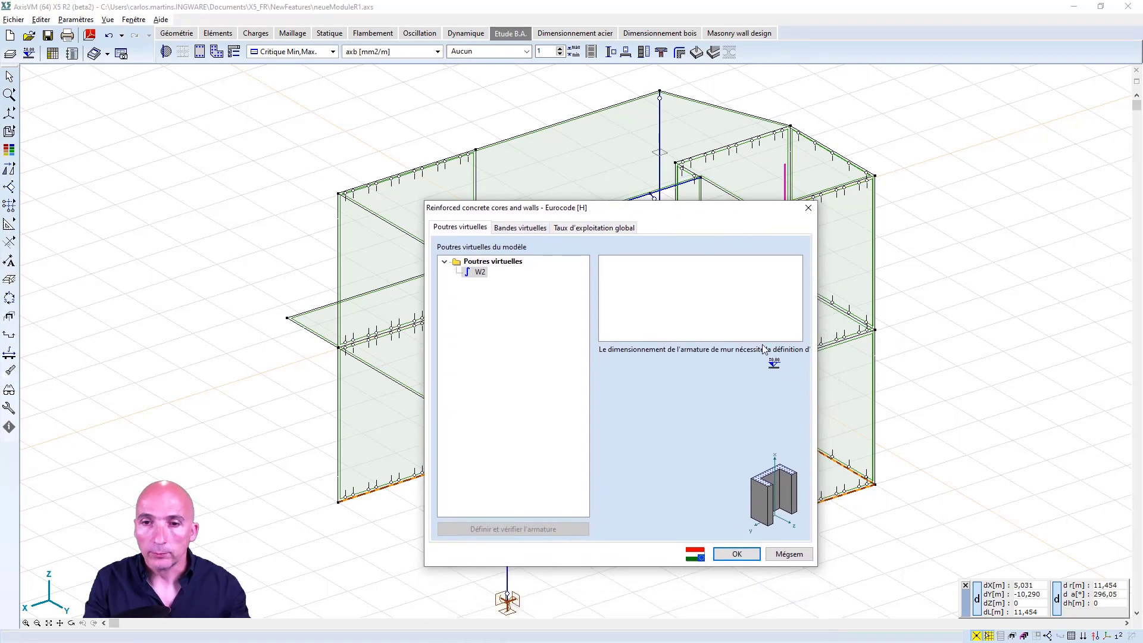
pyautogui.click(774, 365)
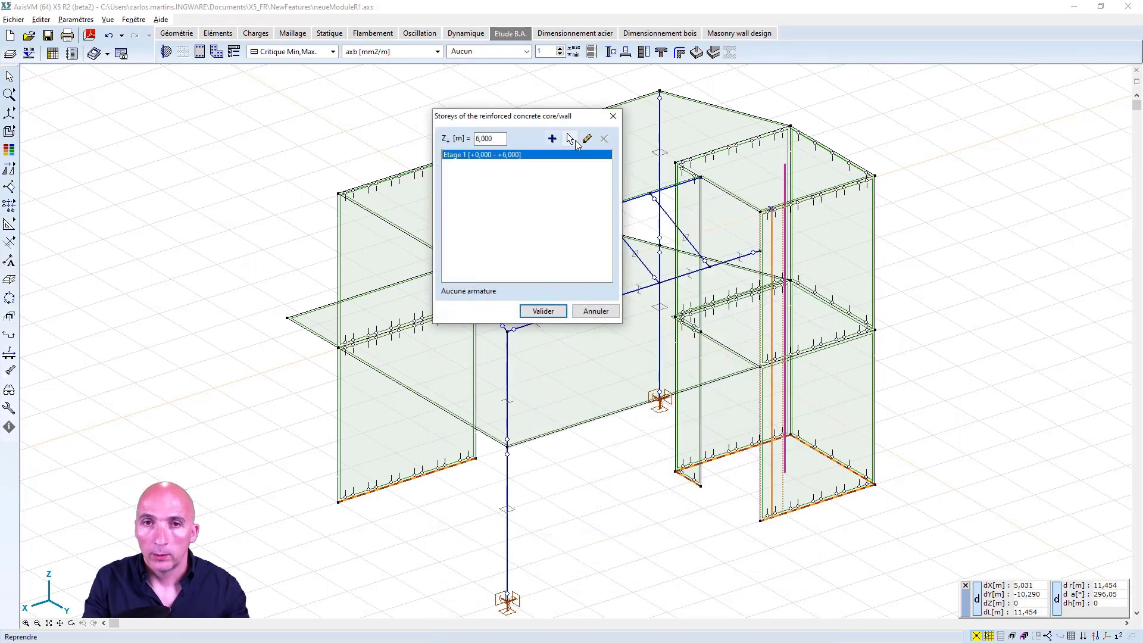
pyautogui.click(569, 139)
pyautogui.click(874, 483)
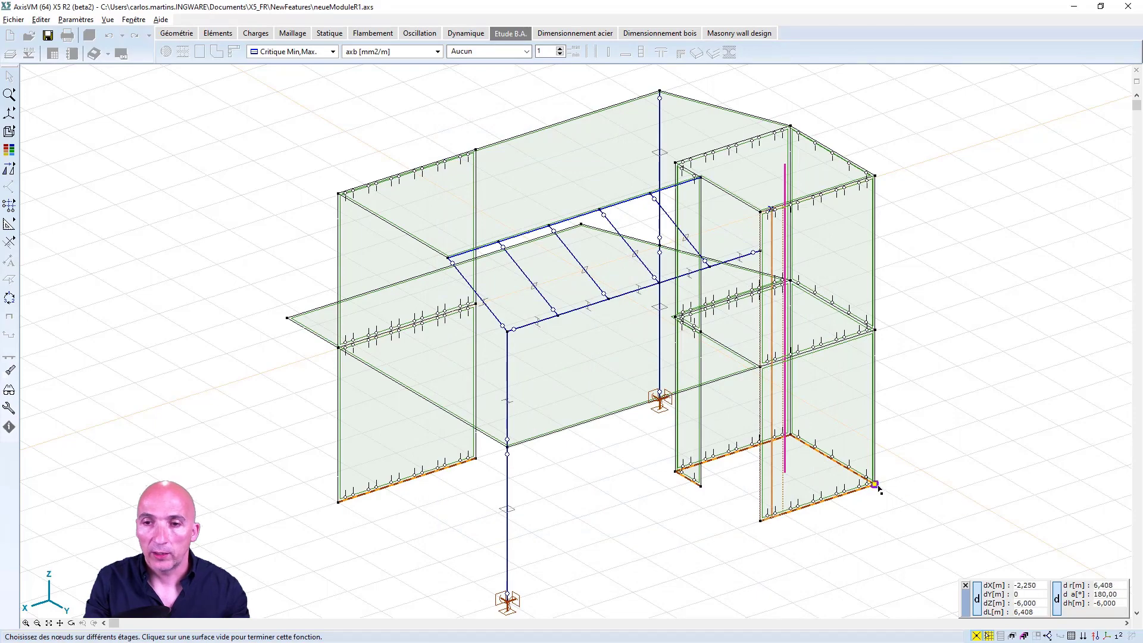
pyautogui.click(874, 329)
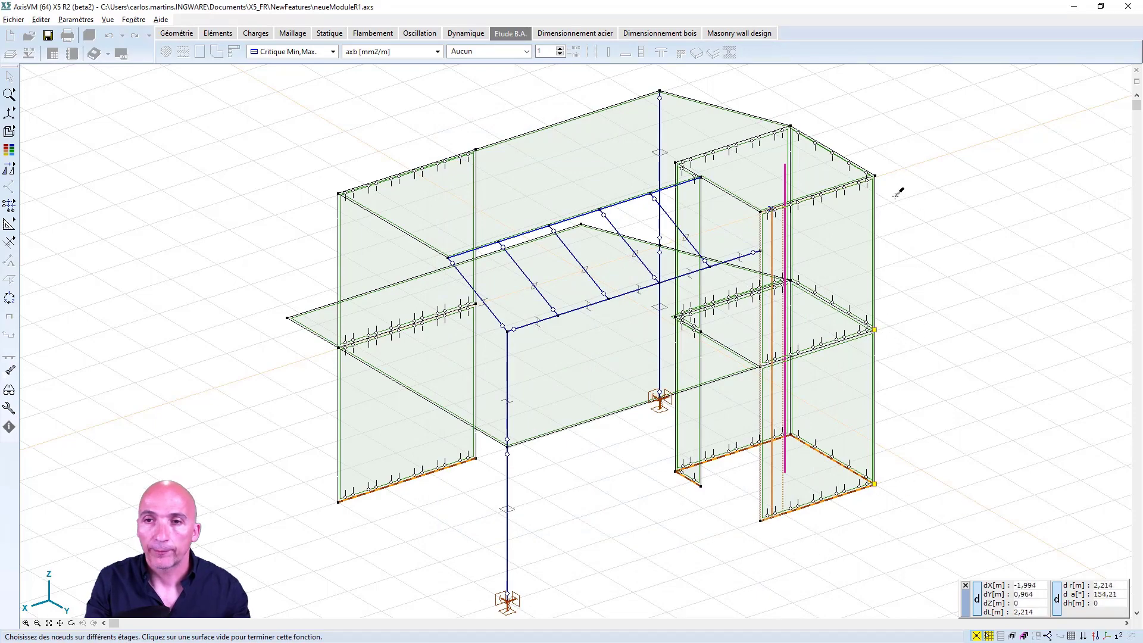
pyautogui.click(874, 176)
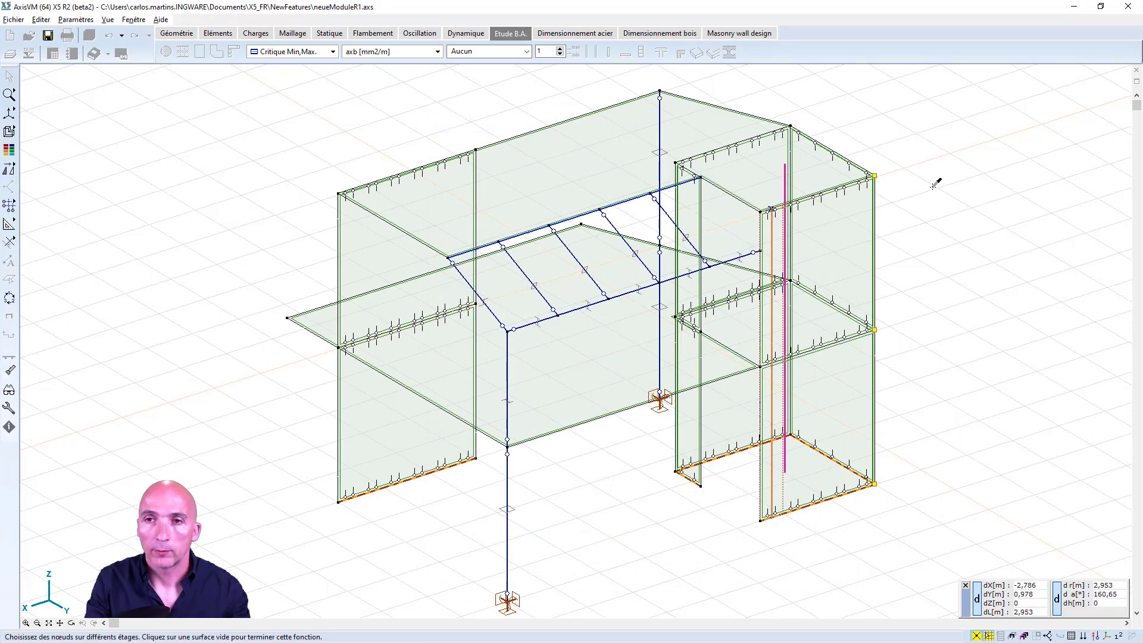
pyautogui.click(936, 183)
pyautogui.click(539, 310)
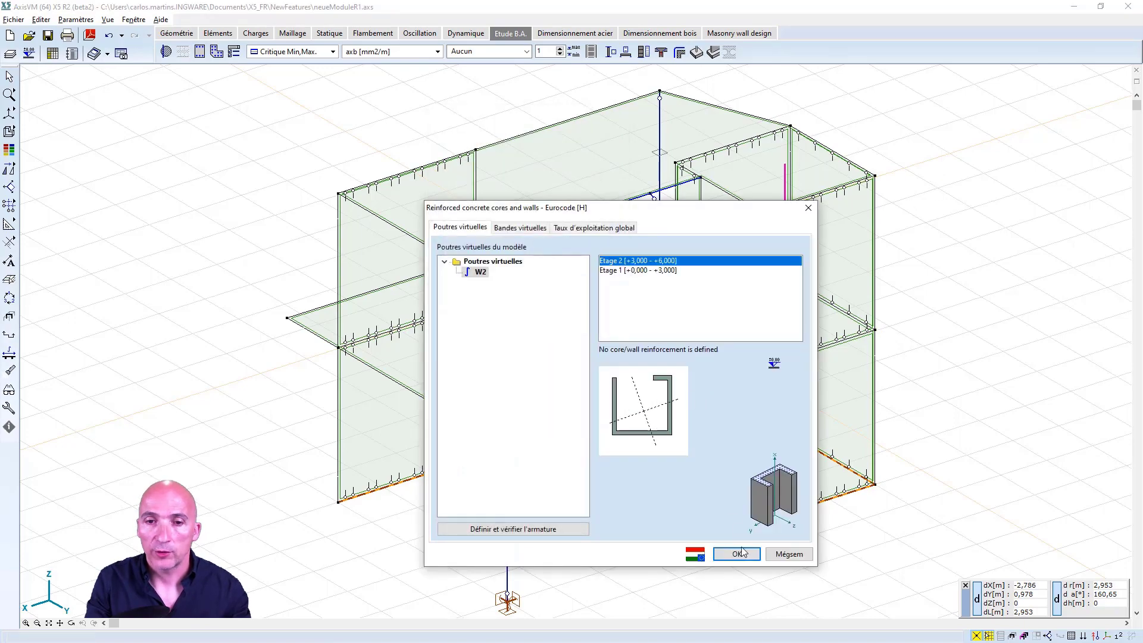
# - Load the Liftschacht reinforcement for Etage 2 of W2 and inspect its N-M surface with the vertical coefficient V set to 5
pyautogui.click(552, 528)
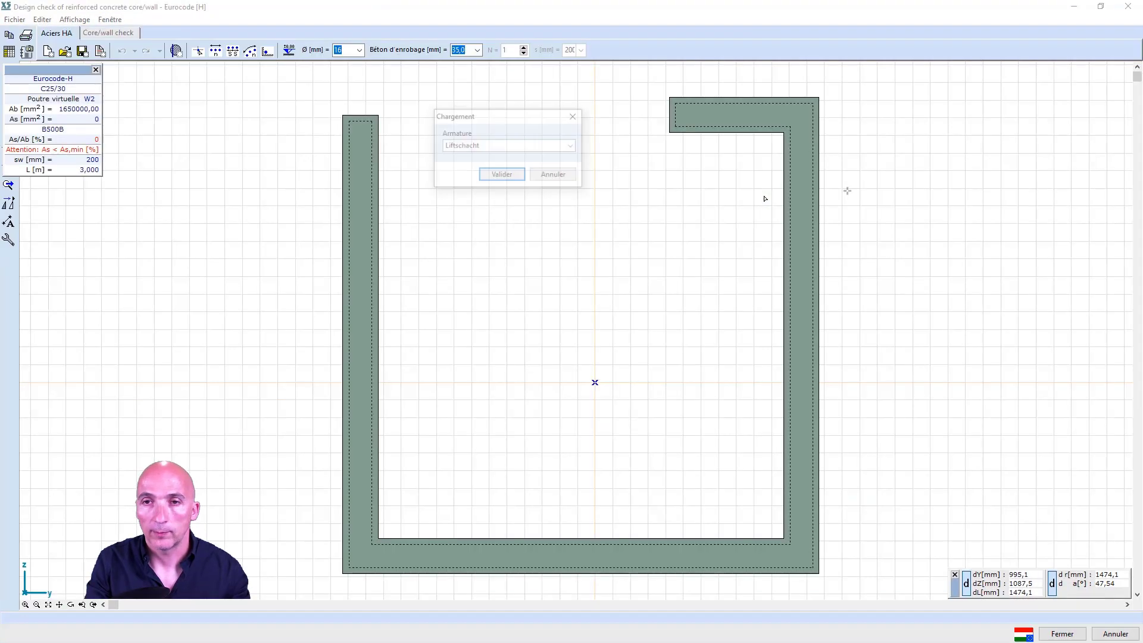
pyautogui.click(502, 175)
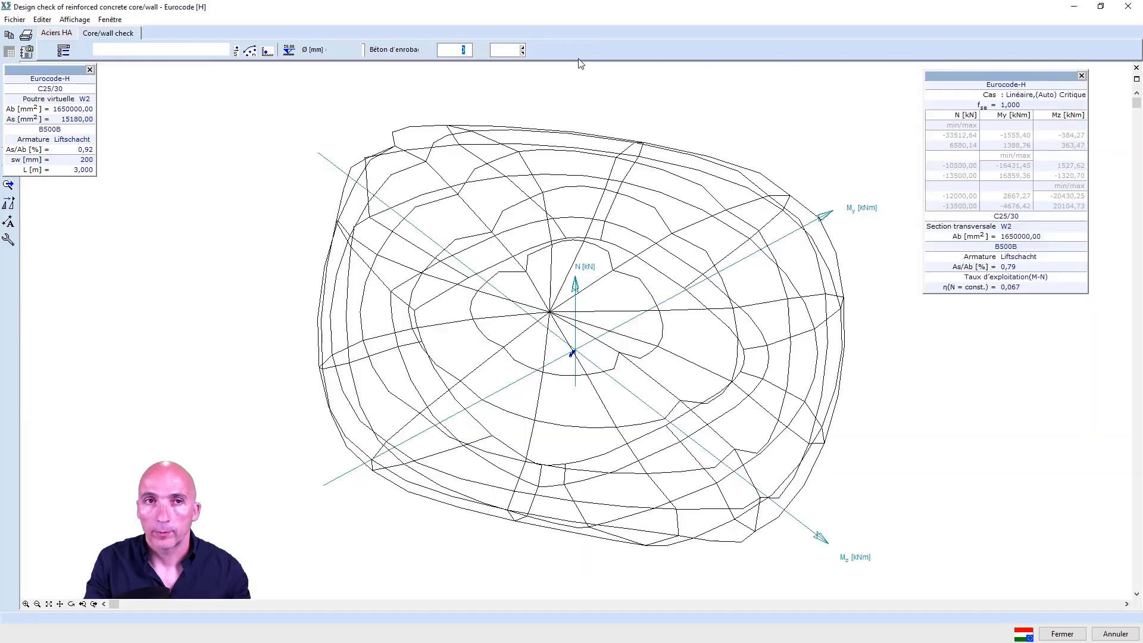
pyautogui.click(199, 51)
pyautogui.doubleClick(501, 52)
pyautogui.write('5')
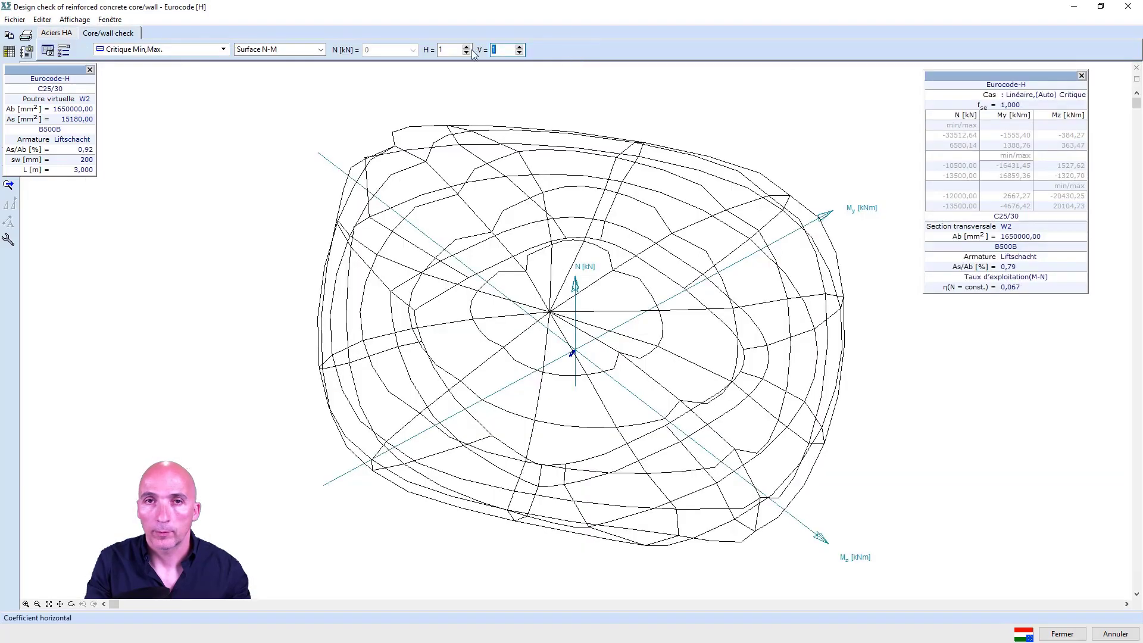
pyautogui.press('Return')
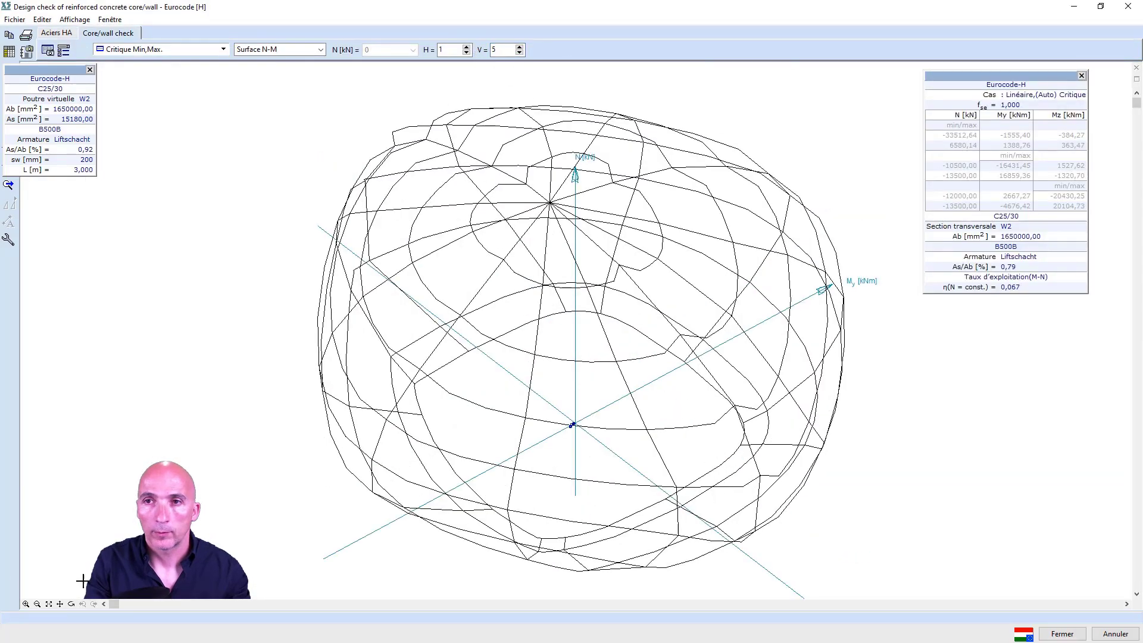
pyautogui.click(71, 604)
pyautogui.moveTo(296, 512); pyautogui.dragTo(282, 366)
pyautogui.click(1062, 634)
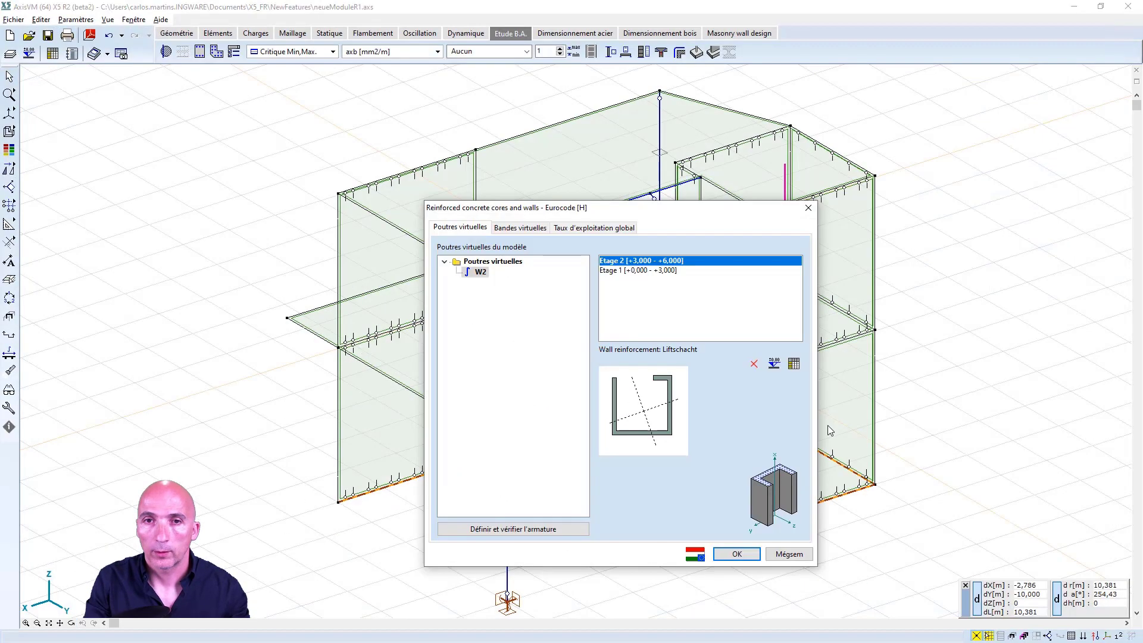
# - Load the Liftschacht reinforcement for Etage 1, inspect its N-M surface with V set to 5, and accept the core design
pyautogui.click(640, 271)
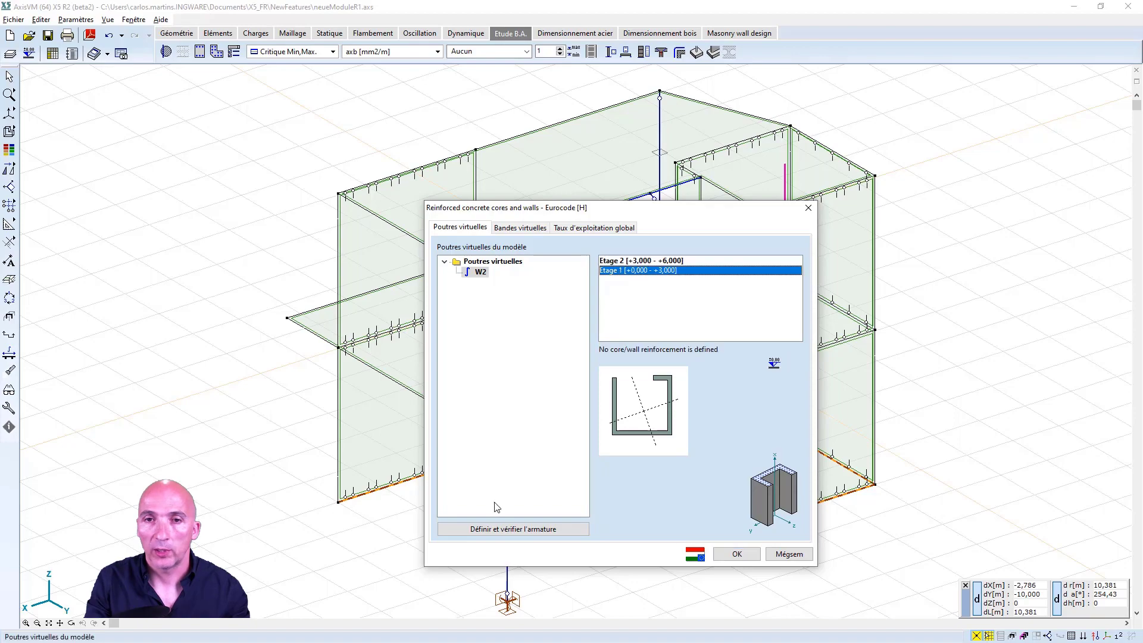
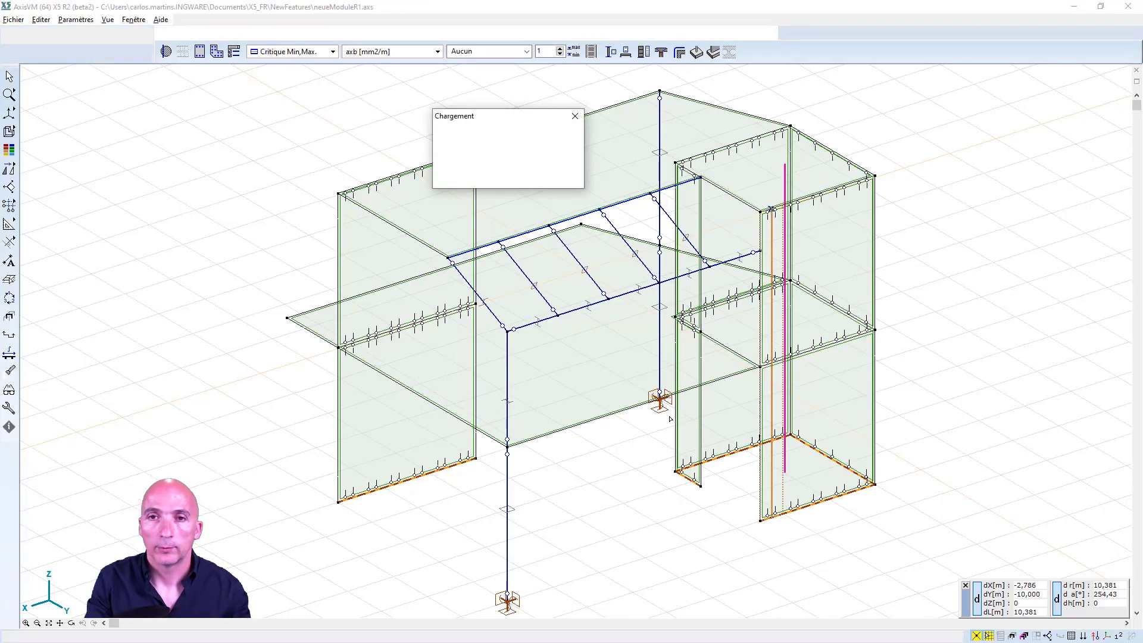
pyautogui.click(502, 176)
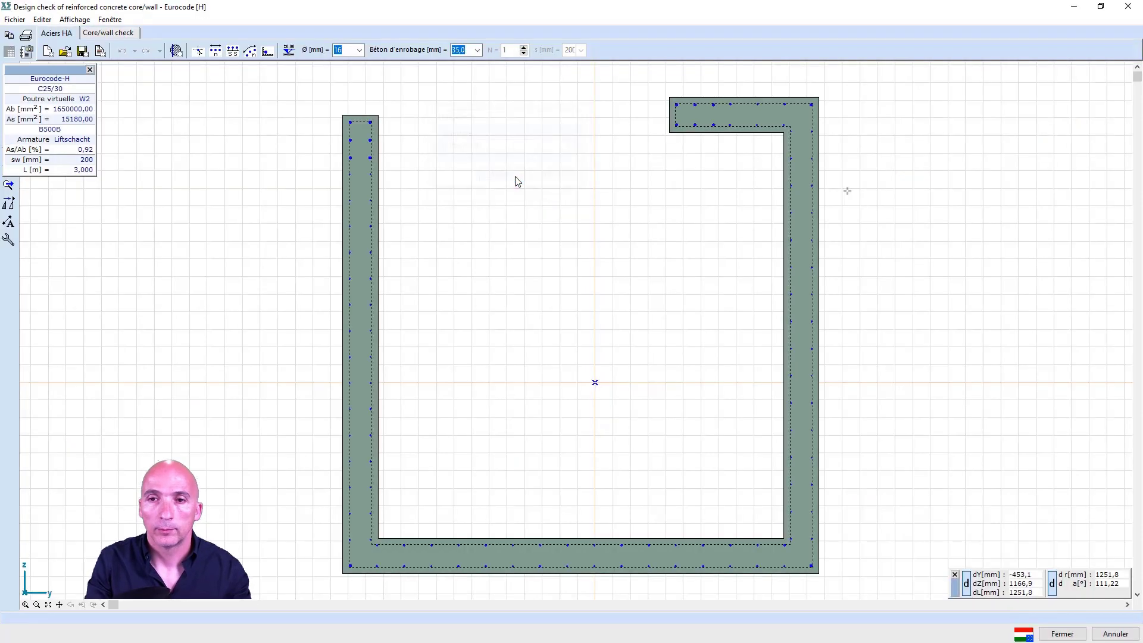
pyautogui.click(132, 34)
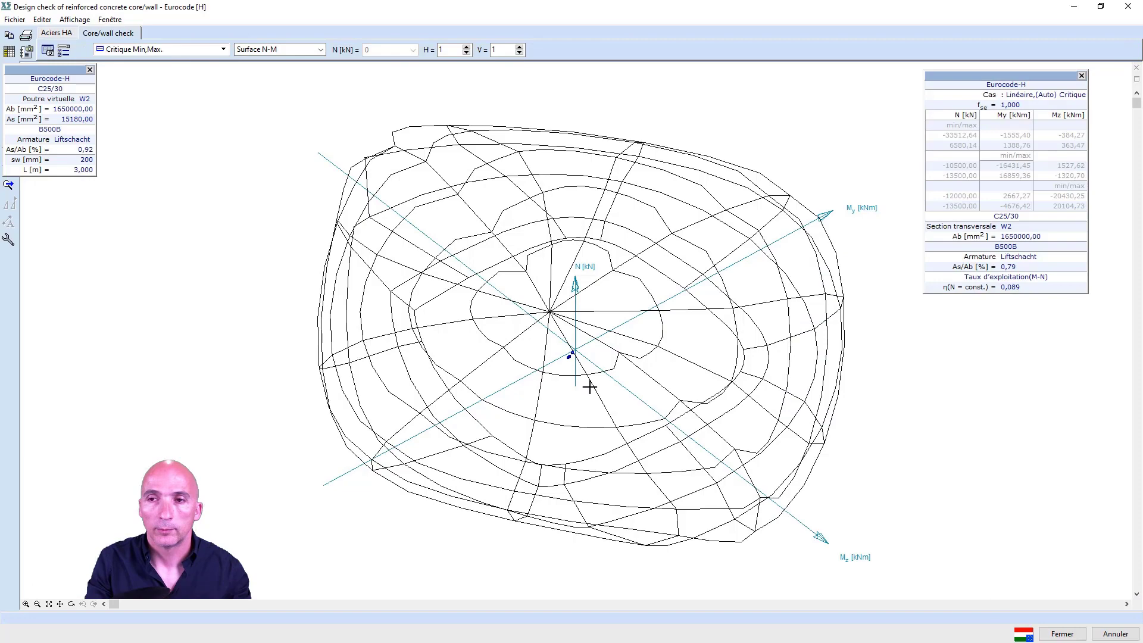
pyautogui.click(483, 49)
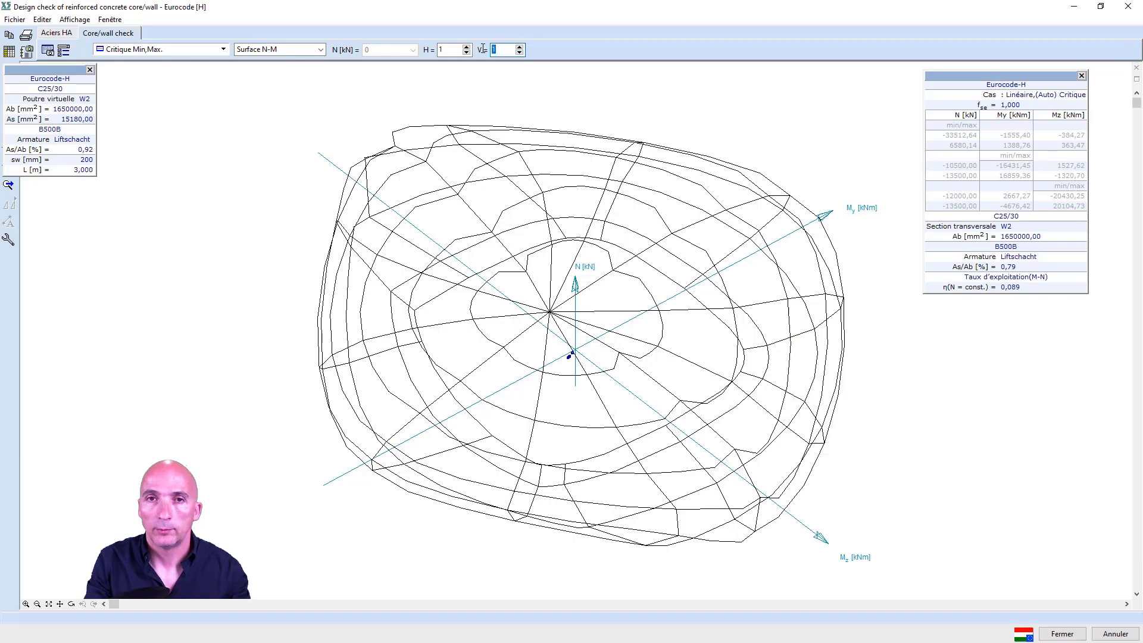
pyautogui.write('5')
pyautogui.press('Return')
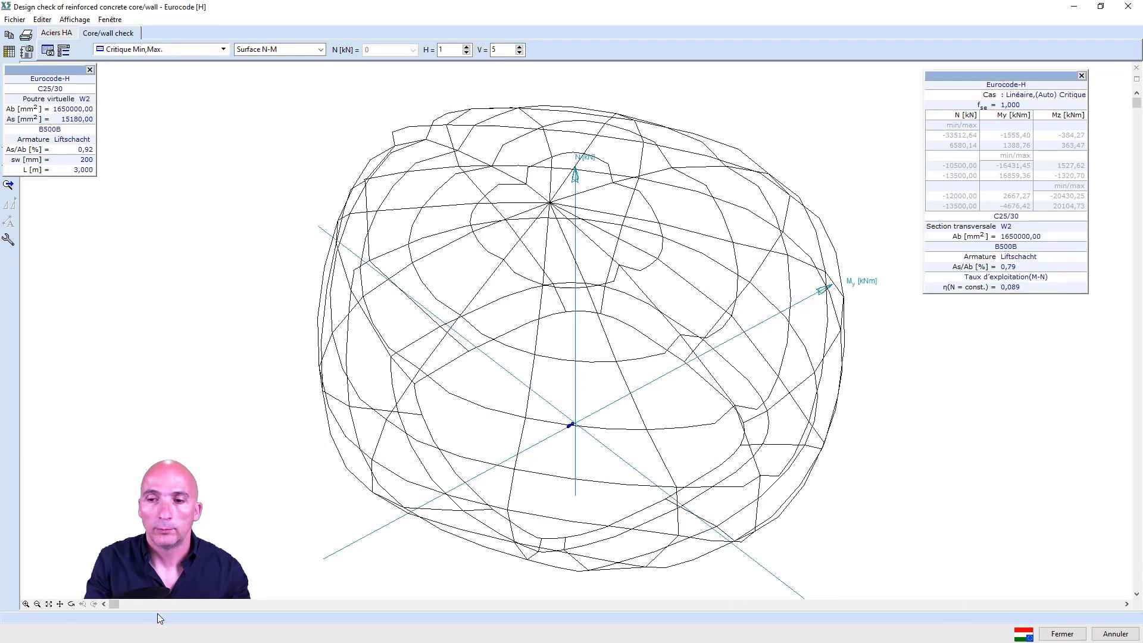
pyautogui.click(72, 604)
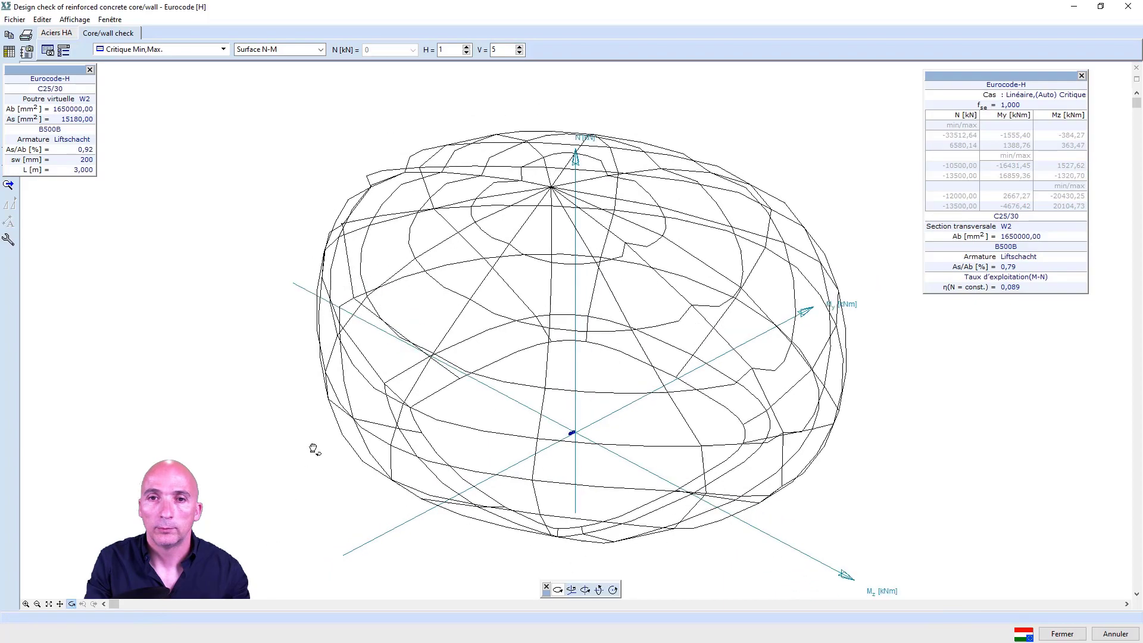
pyautogui.click(1049, 631)
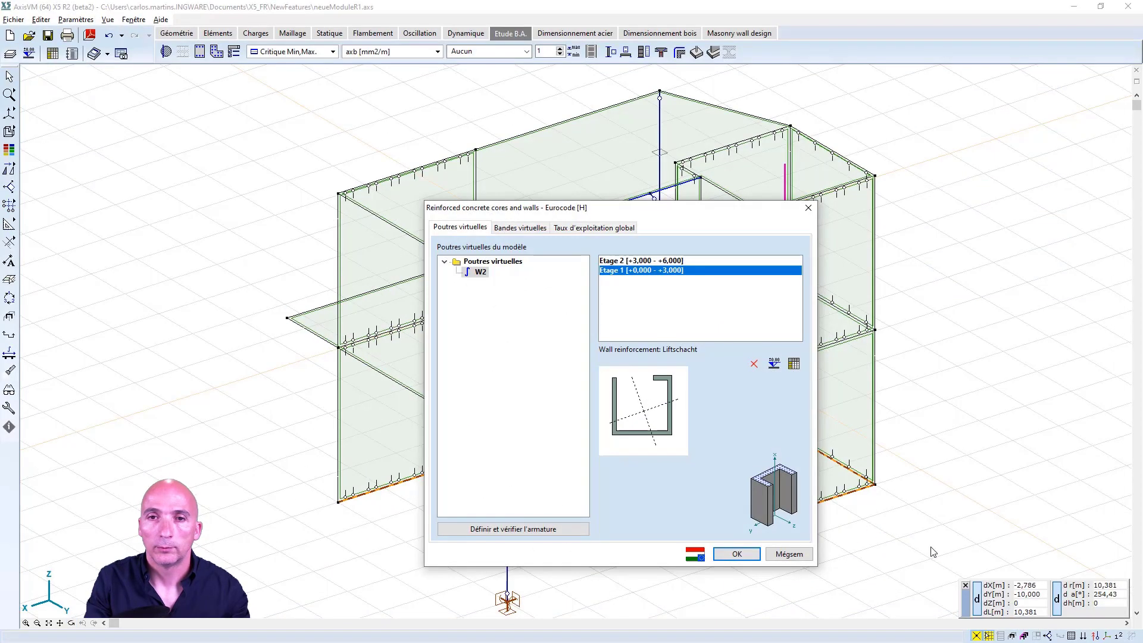
pyautogui.click(735, 554)
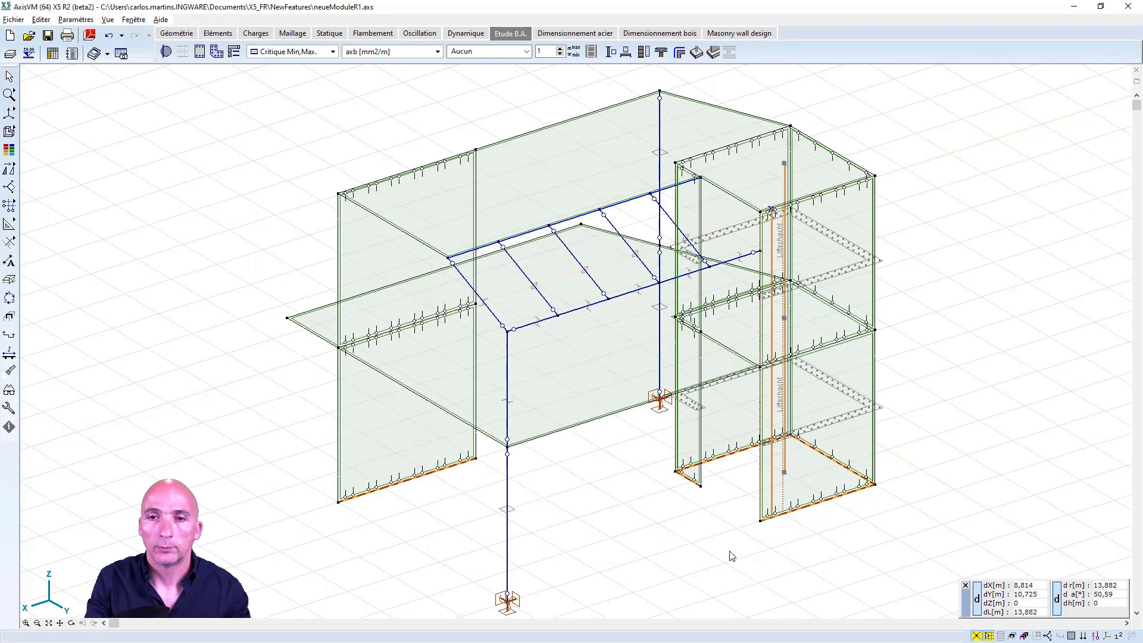
# - Start the reinforced concrete wall design of virtual strip W2_FIN and define storeys 0,000–3,000 m and 3,000–6,000 m from the wall's corner nodes
pyautogui.click(658, 53)
pyautogui.click(778, 262)
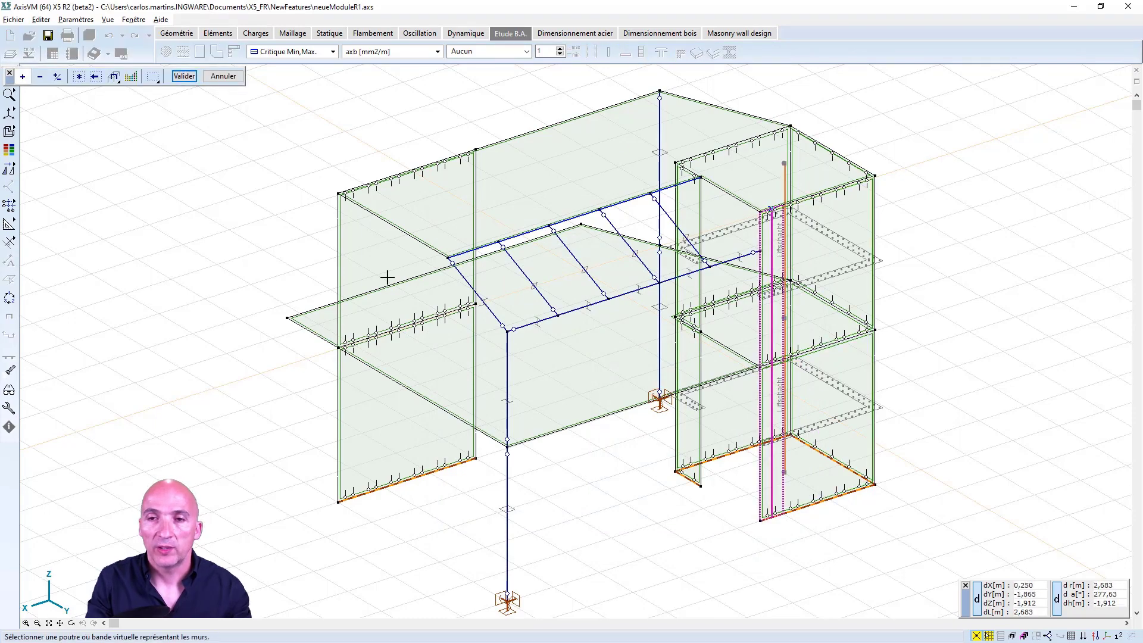
pyautogui.click(185, 76)
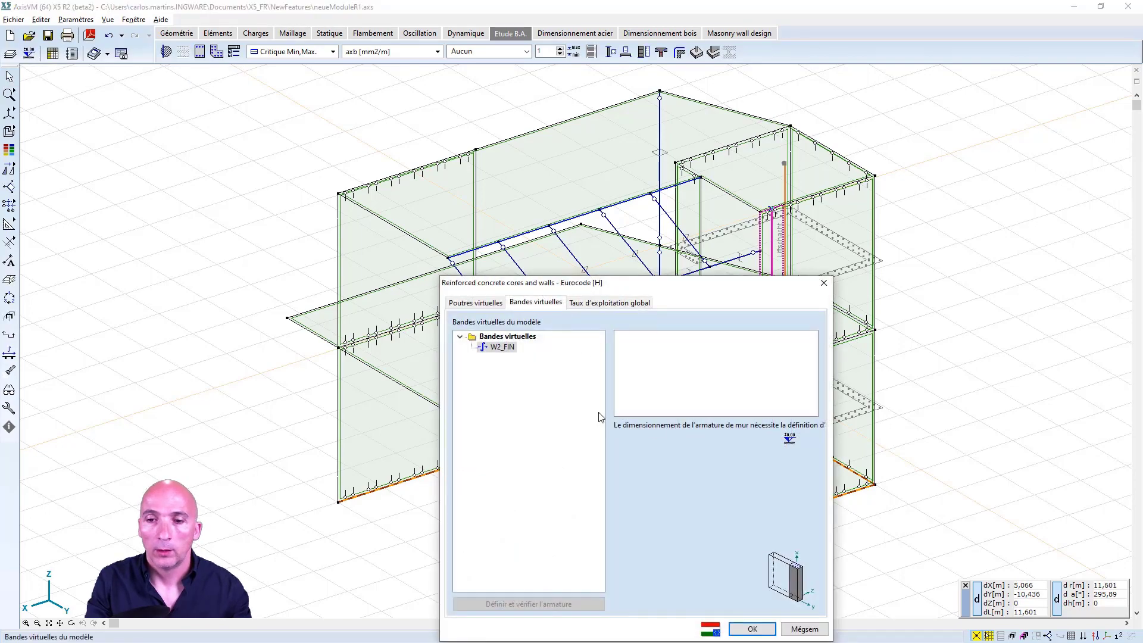
pyautogui.click(790, 439)
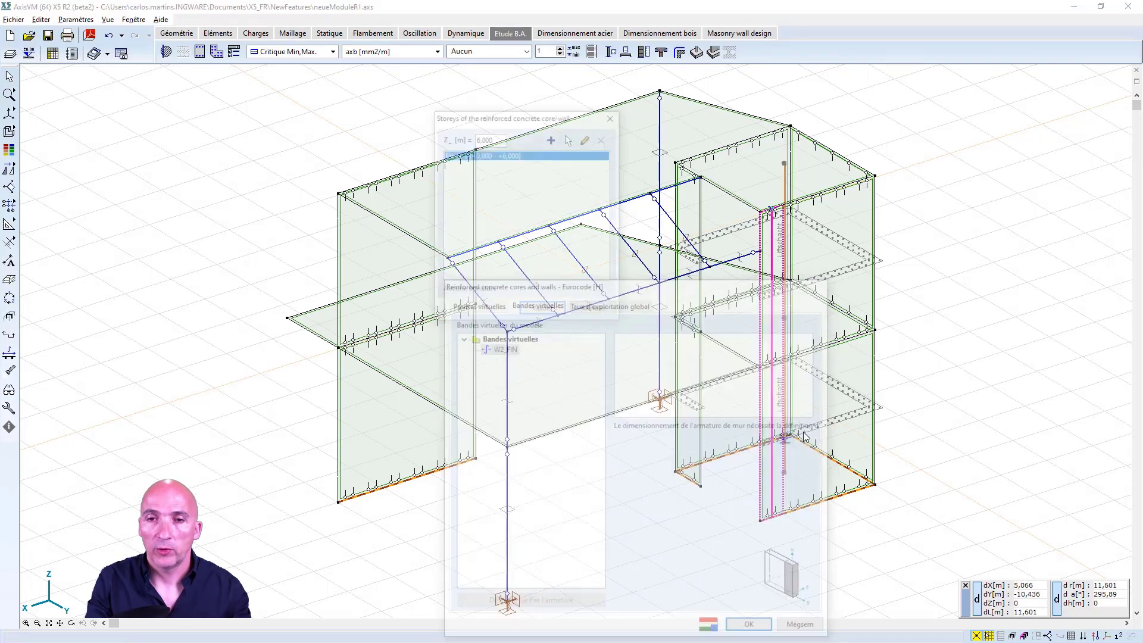
pyautogui.click(570, 138)
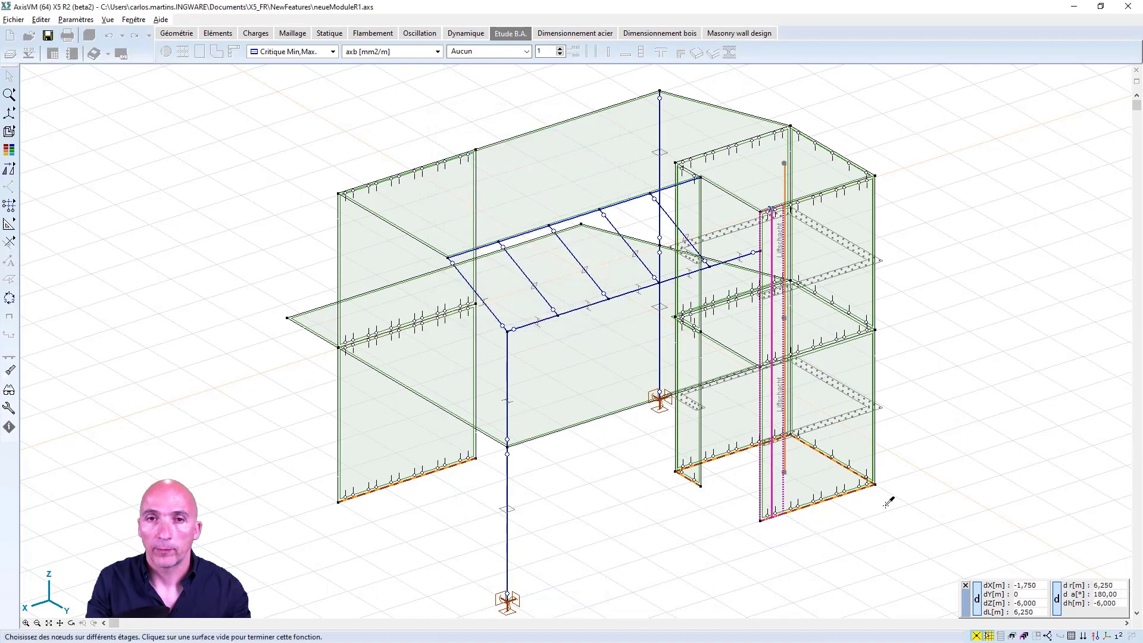
pyautogui.click(875, 485)
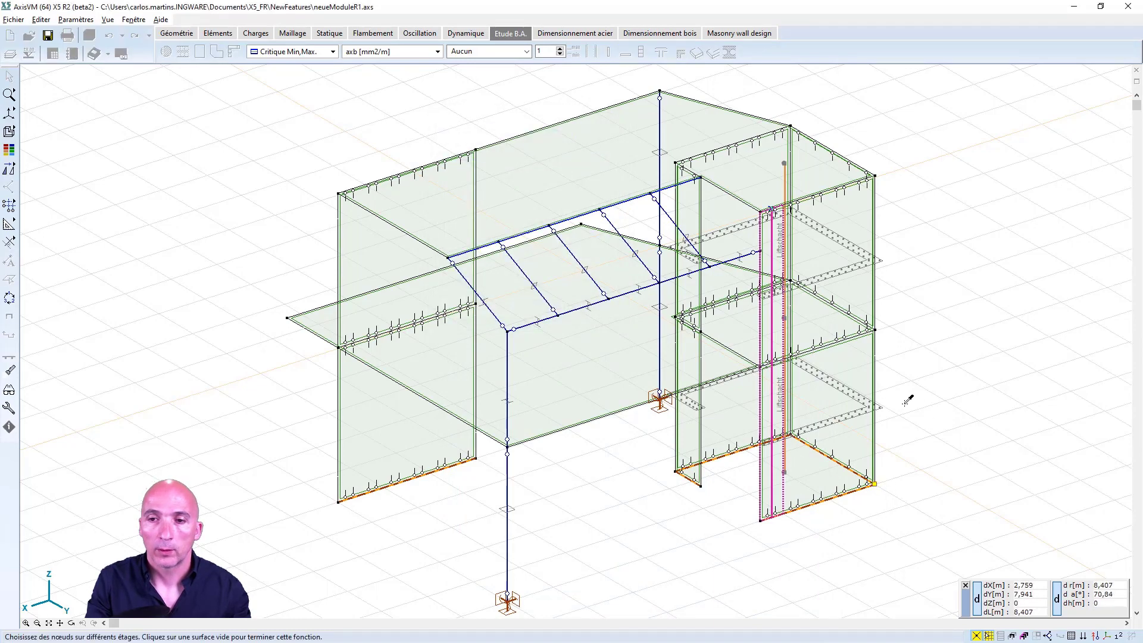
pyautogui.click(873, 329)
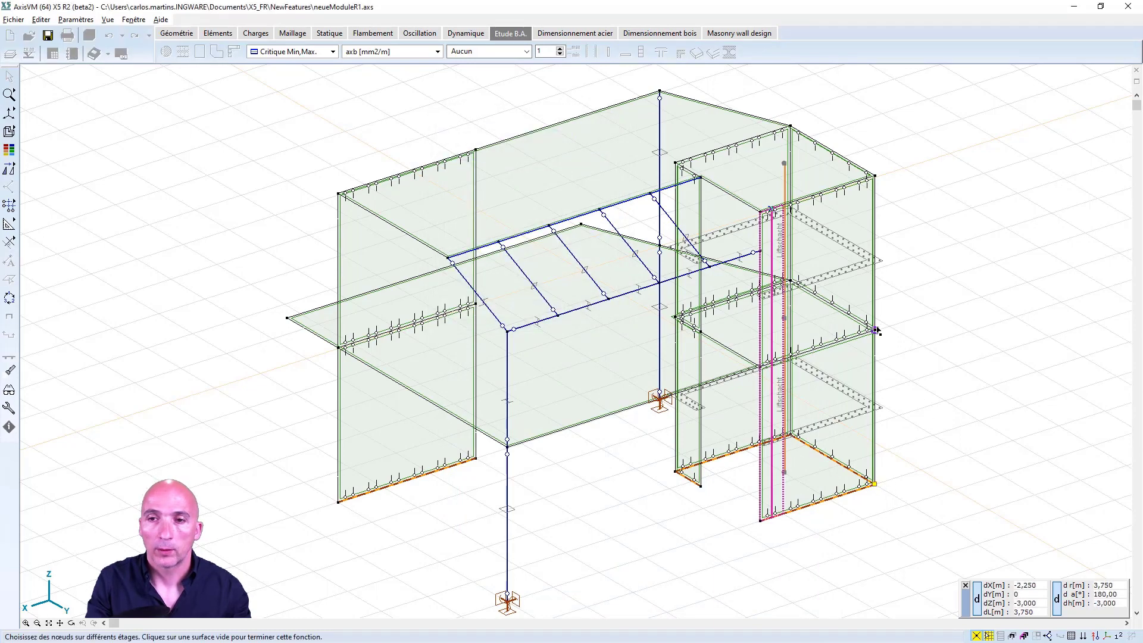
pyautogui.click(889, 174)
pyautogui.click(930, 196)
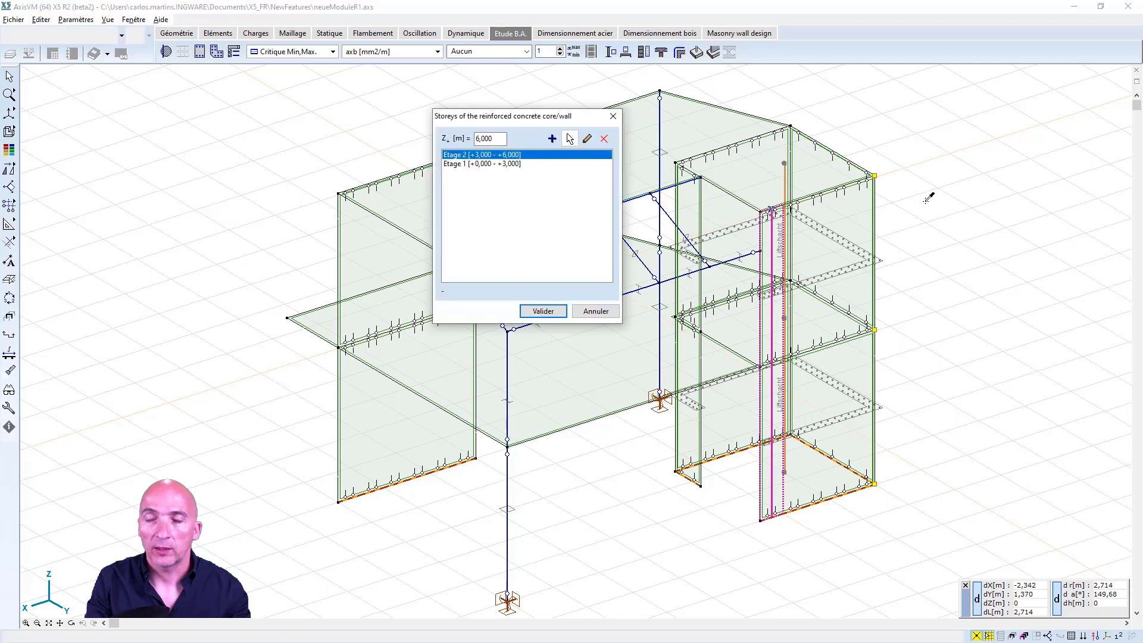
pyautogui.click(543, 311)
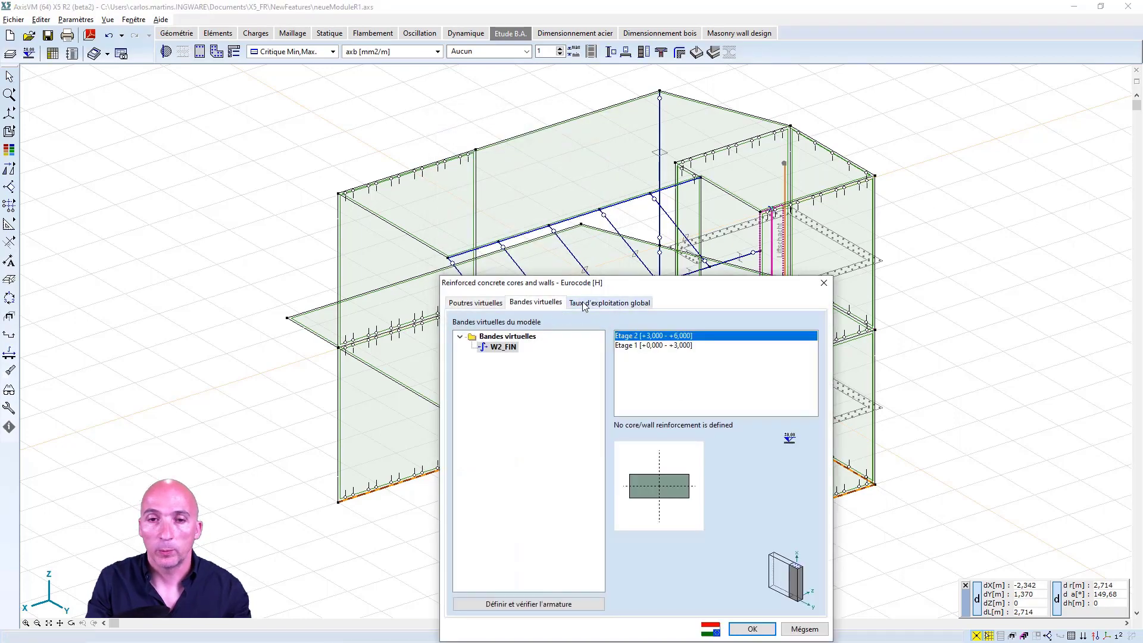
# - Load the Wandende reinforcement for Etage 2 of W2_FIN, inspect its N-M surface, and close the check
pyautogui.click(570, 601)
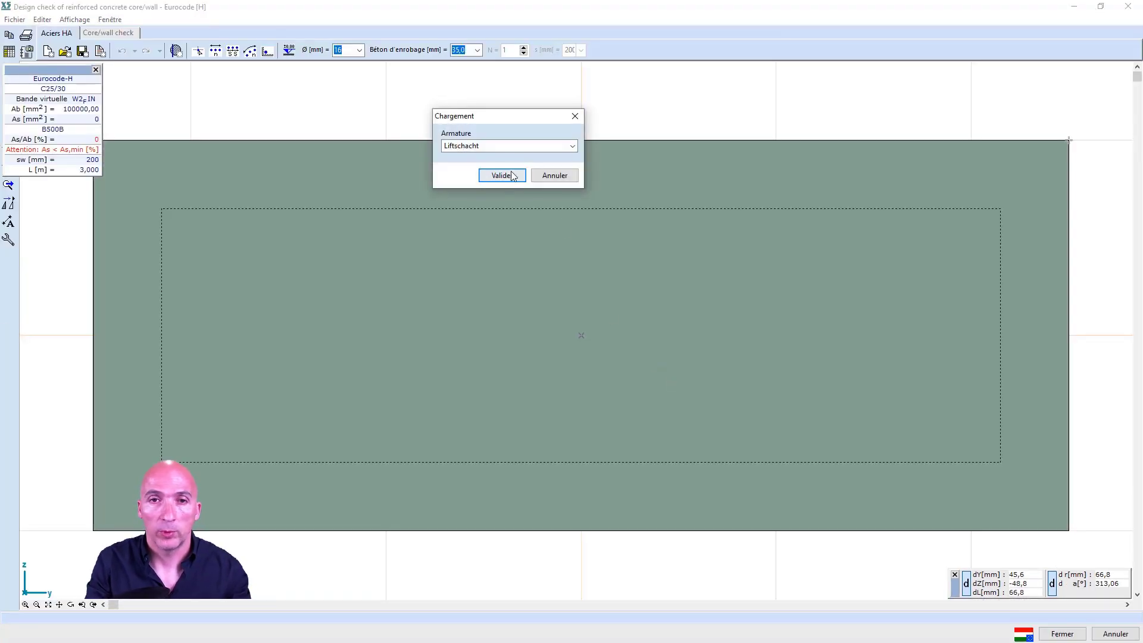
pyautogui.click(572, 145)
pyautogui.click(503, 166)
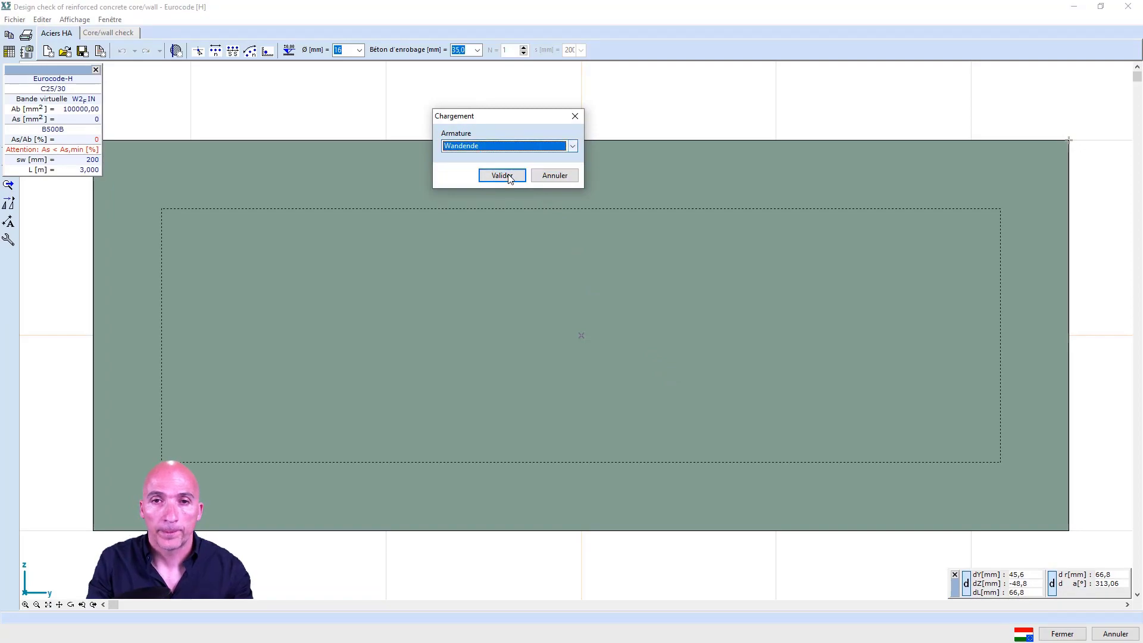
pyautogui.click(503, 176)
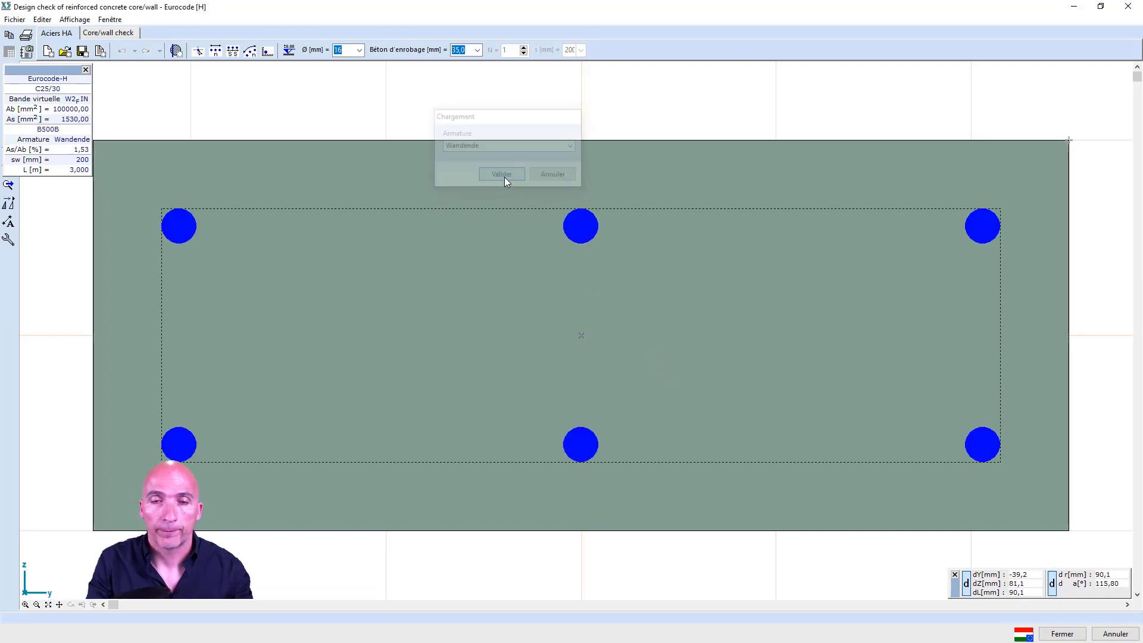
pyautogui.click(113, 32)
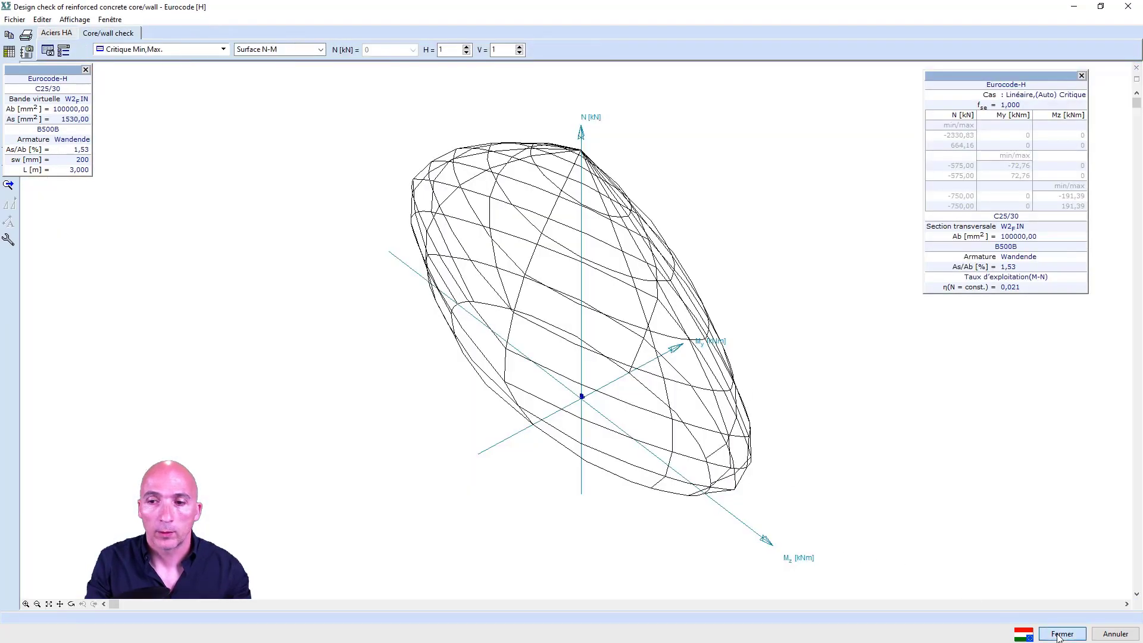
pyautogui.click(1056, 632)
# - Load the Wandende reinforcement for Etage 1 of W2_FIN, inspect its N-M surface, and close the check
pyautogui.click(666, 344)
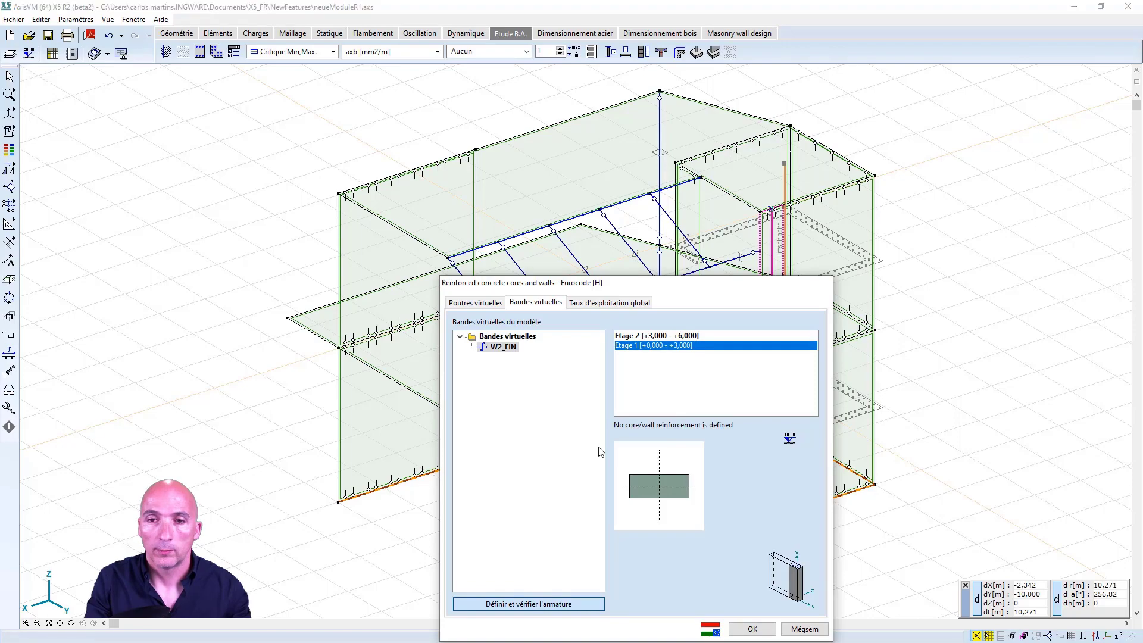
pyautogui.press('Escape')
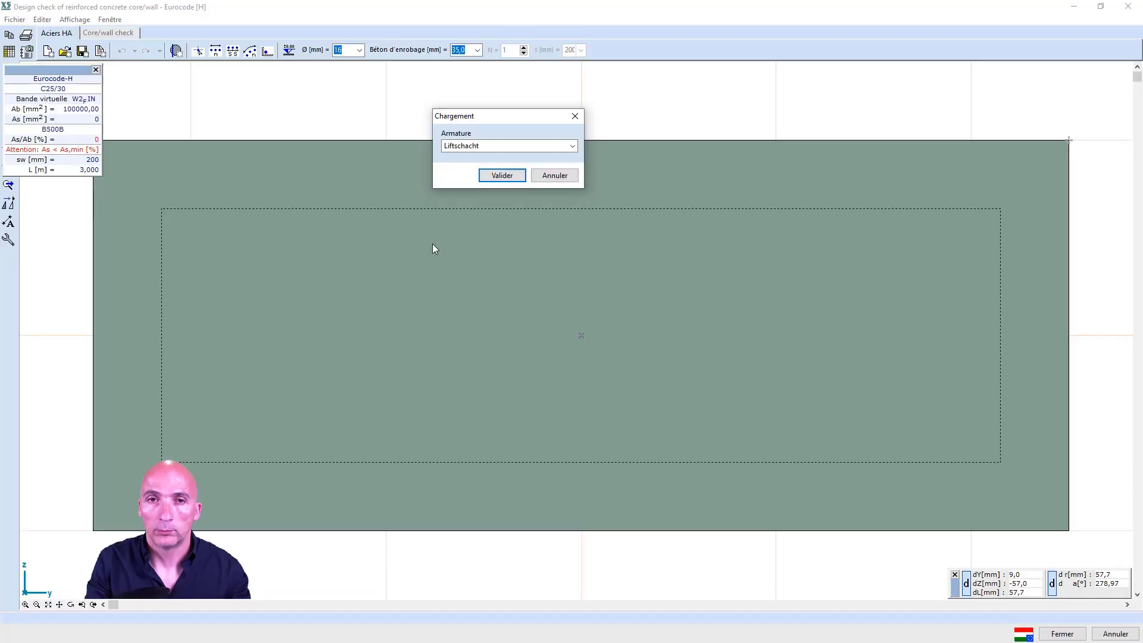
pyautogui.click(573, 146)
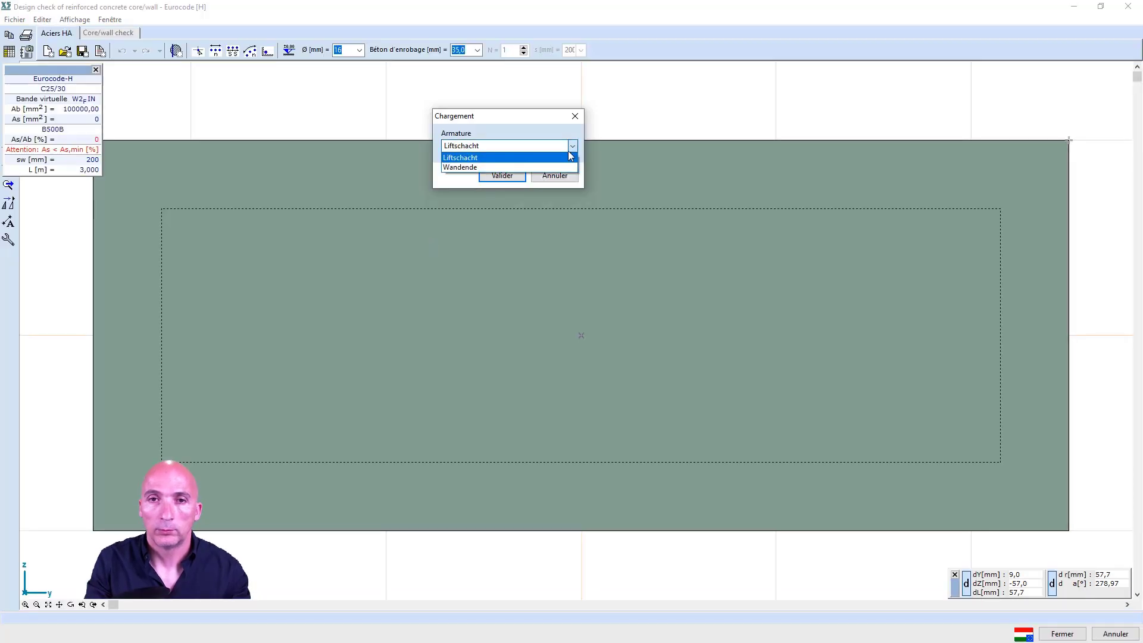
pyautogui.click(536, 167)
pyautogui.click(515, 176)
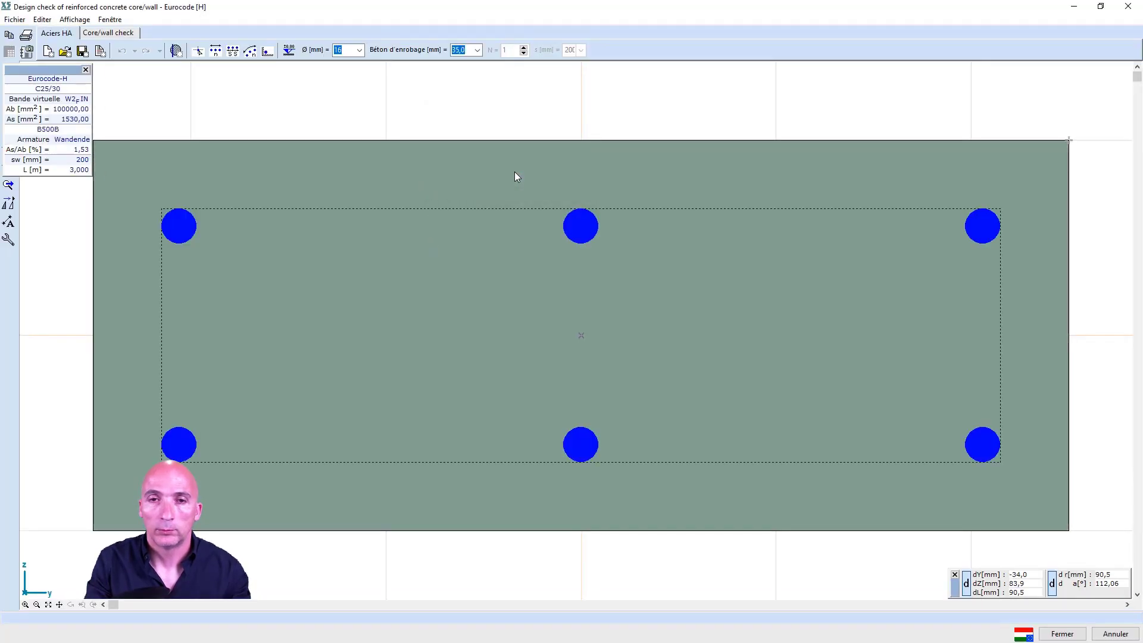
pyautogui.click(130, 33)
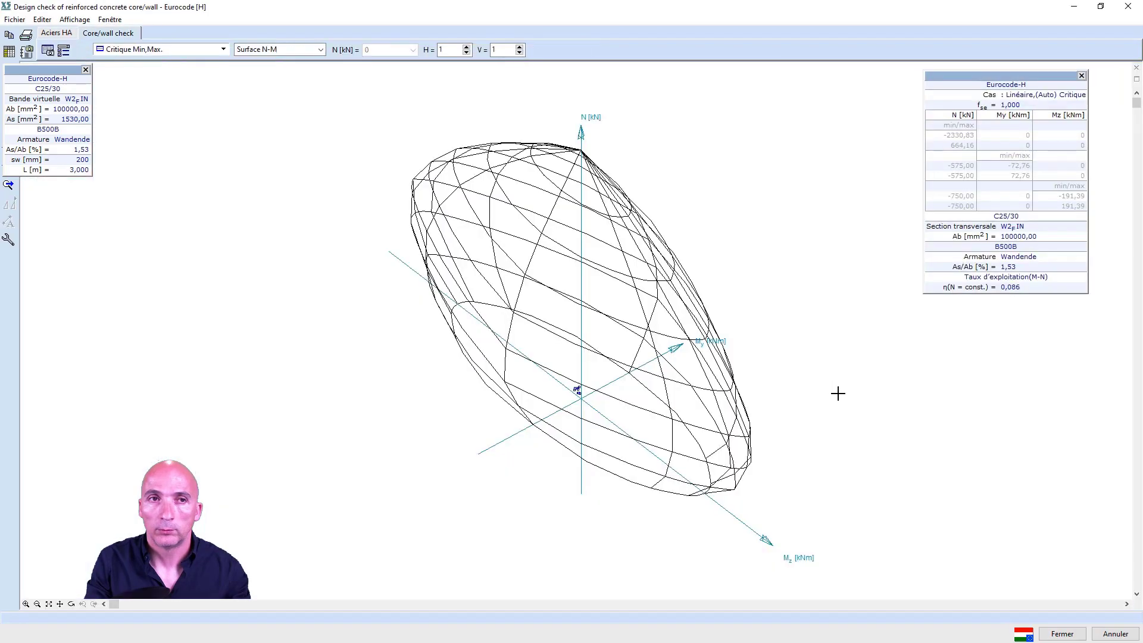
pyautogui.click(1062, 633)
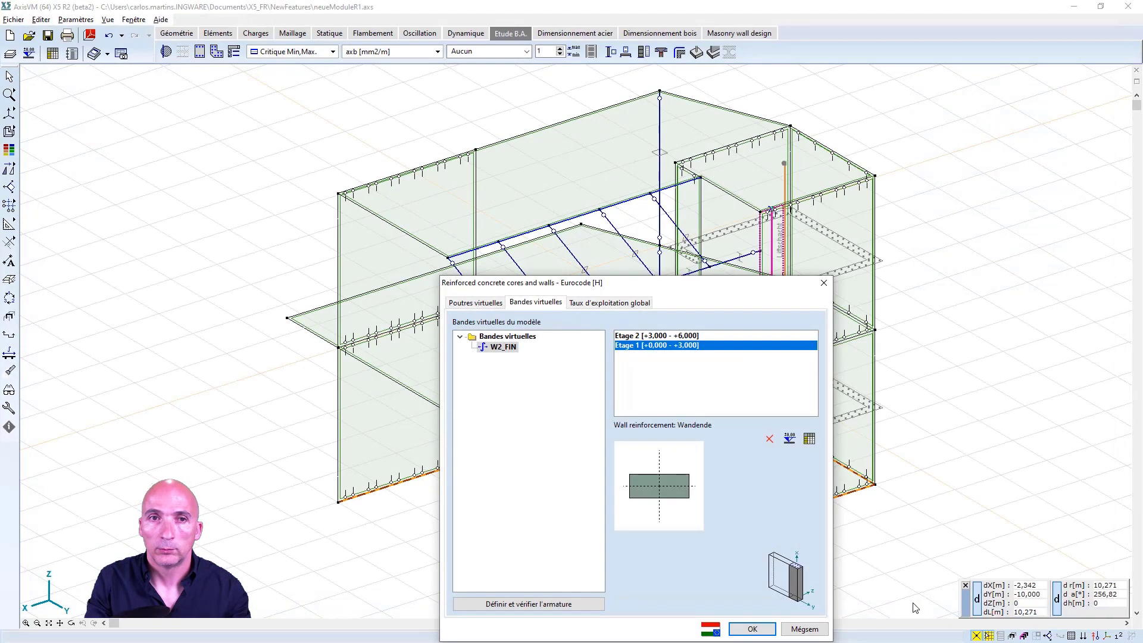
# - Combine virtual beam W2 and virtual strip W2_FIN into one group for the total utilisation calculation
pyautogui.click(599, 305)
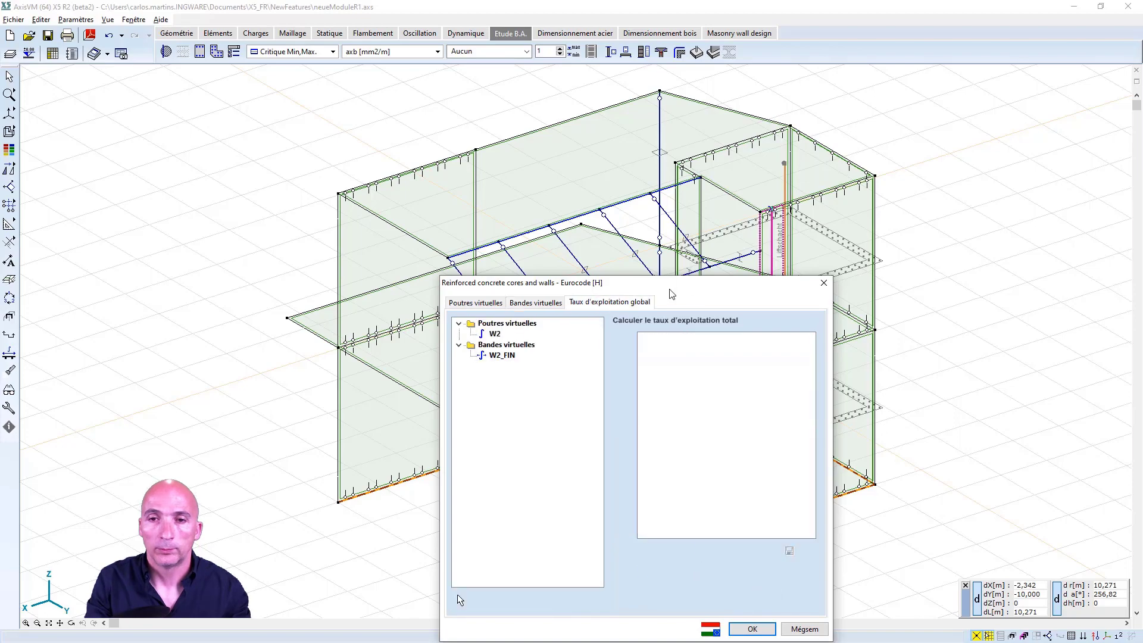
pyautogui.moveTo(670, 289); pyautogui.dragTo(527, 245)
pyautogui.click(354, 289)
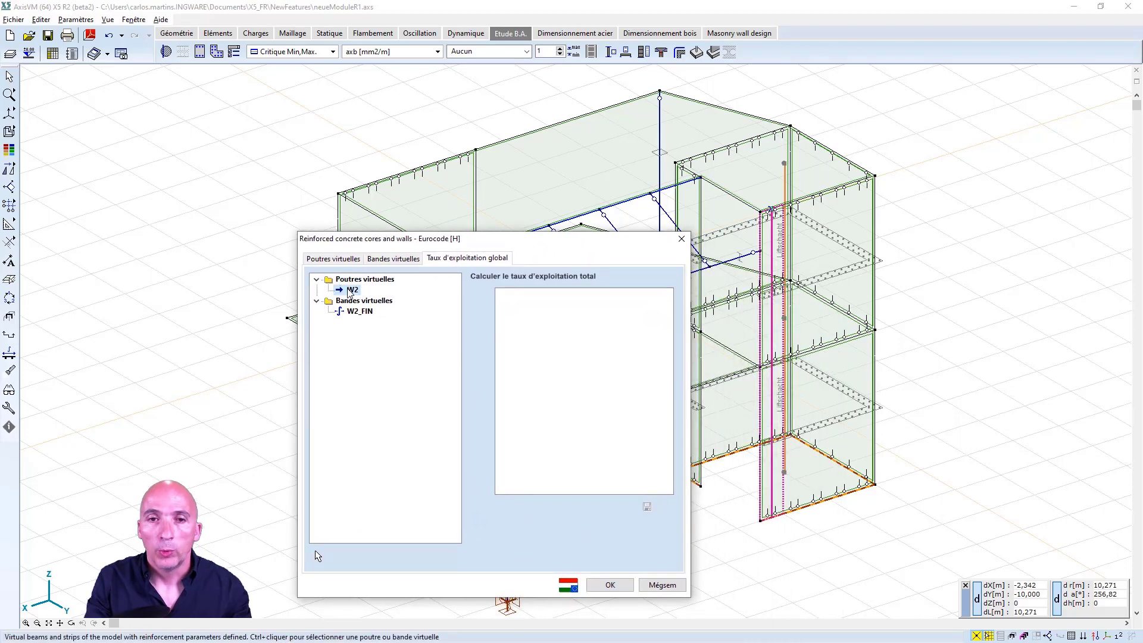
pyautogui.click(342, 314)
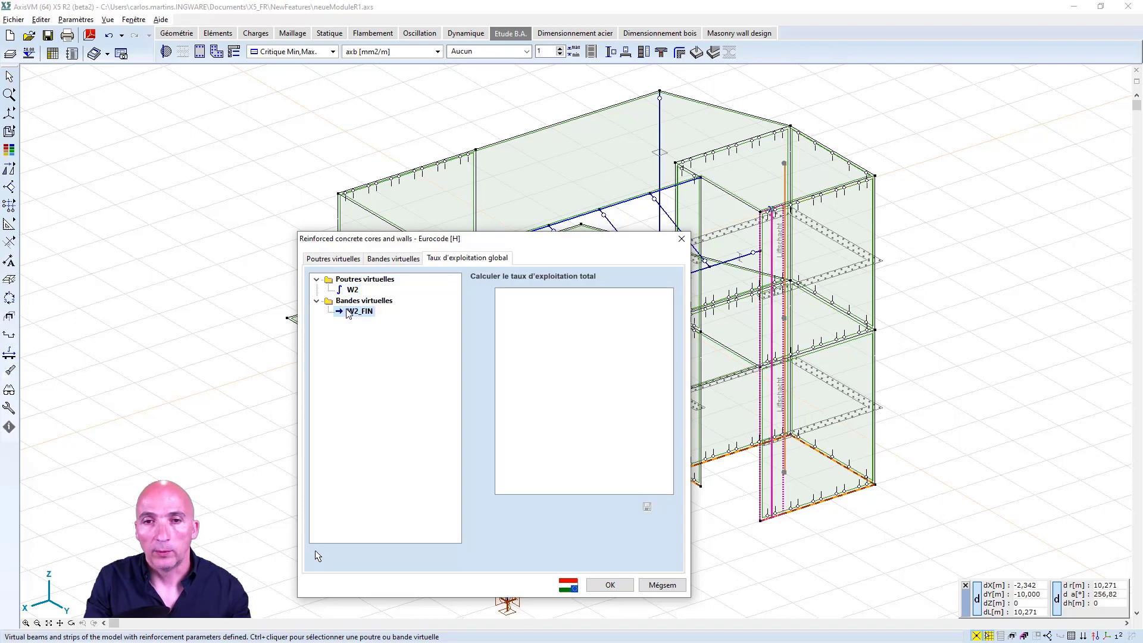
pyautogui.click(352, 290)
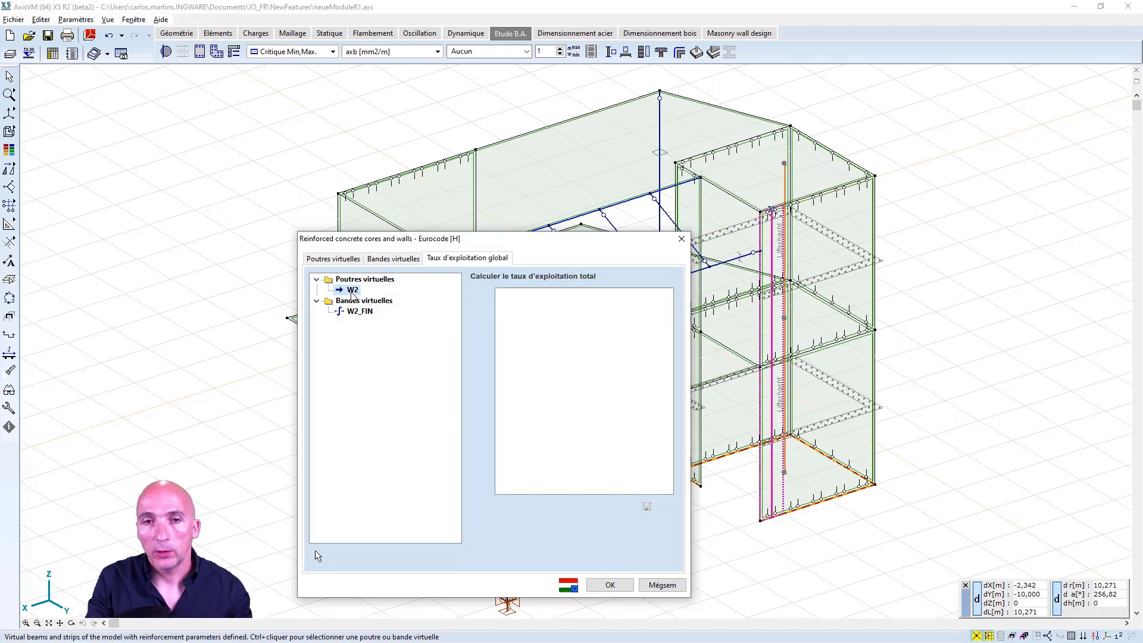
pyautogui.click(357, 311)
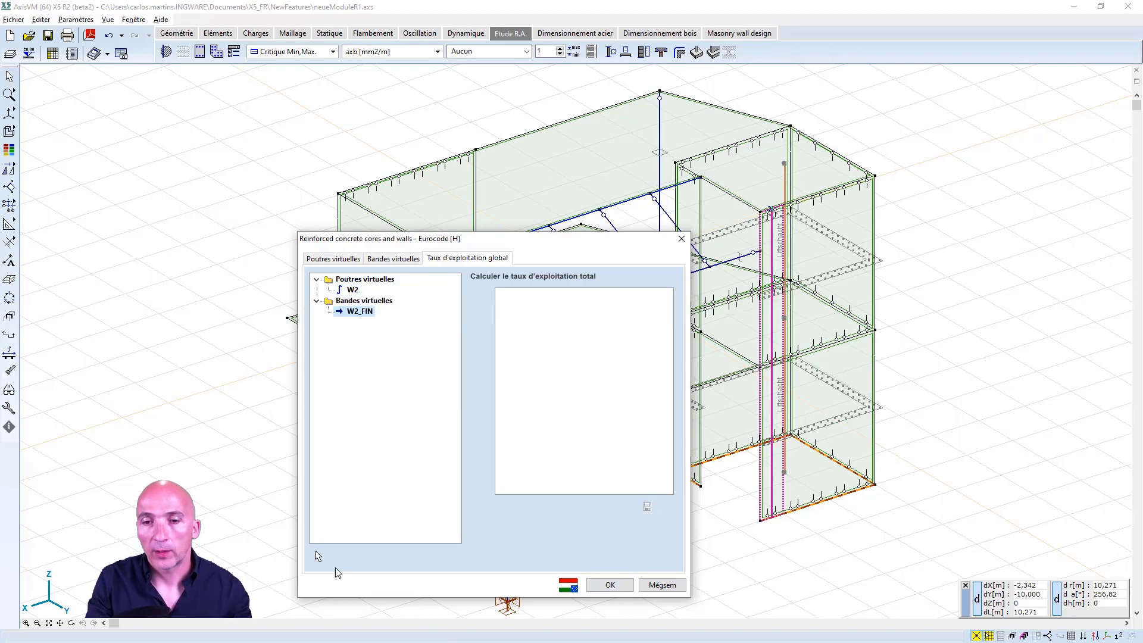
pyautogui.click(317, 555)
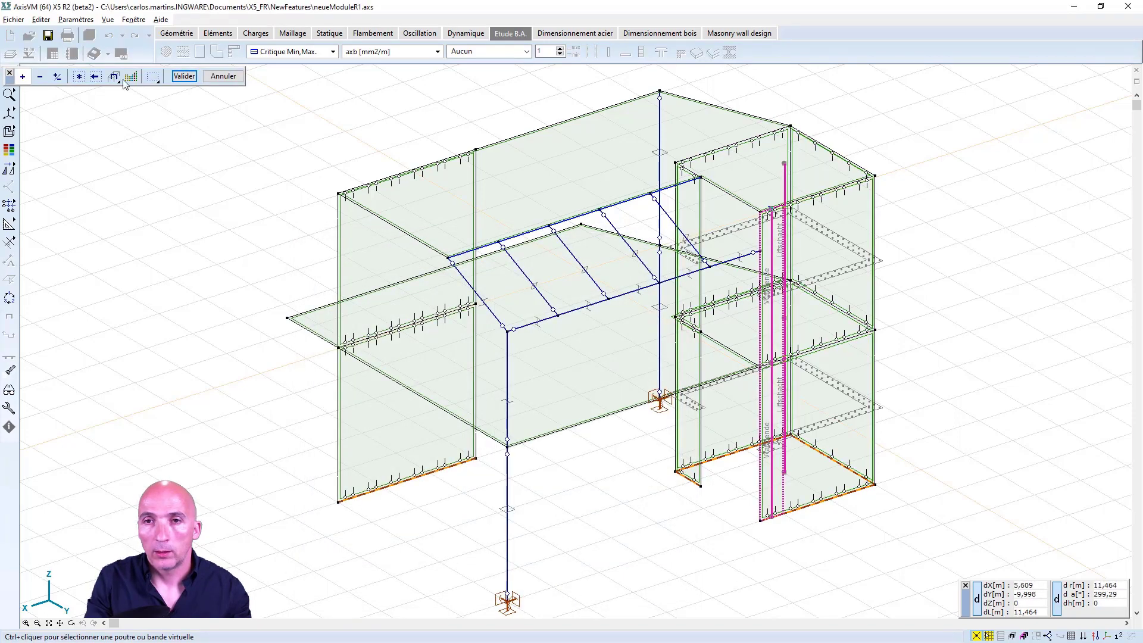
pyautogui.click(184, 76)
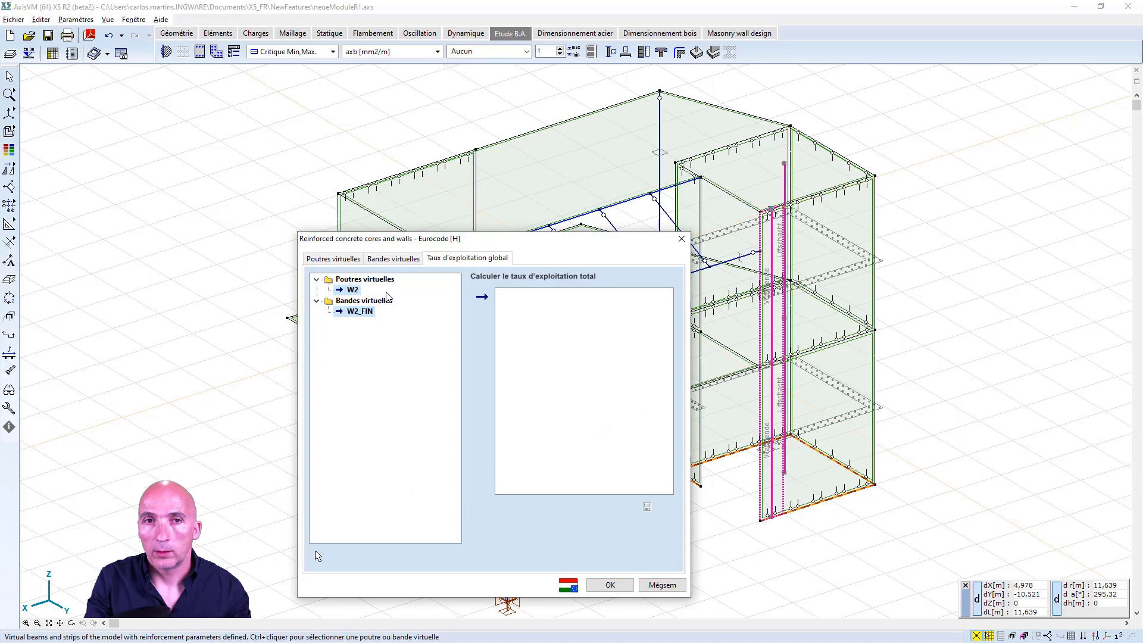
pyautogui.click(481, 296)
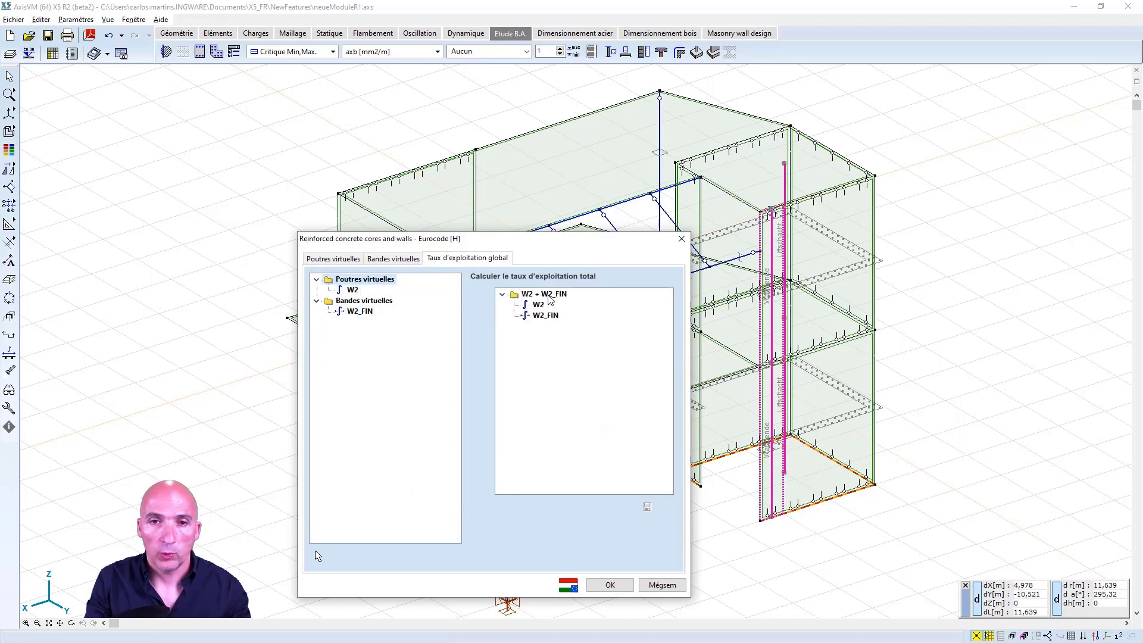
# - Review the W2 + W2_FIN design results table for load combination Co.#1 and accept the core and wall design
pyautogui.click(549, 295)
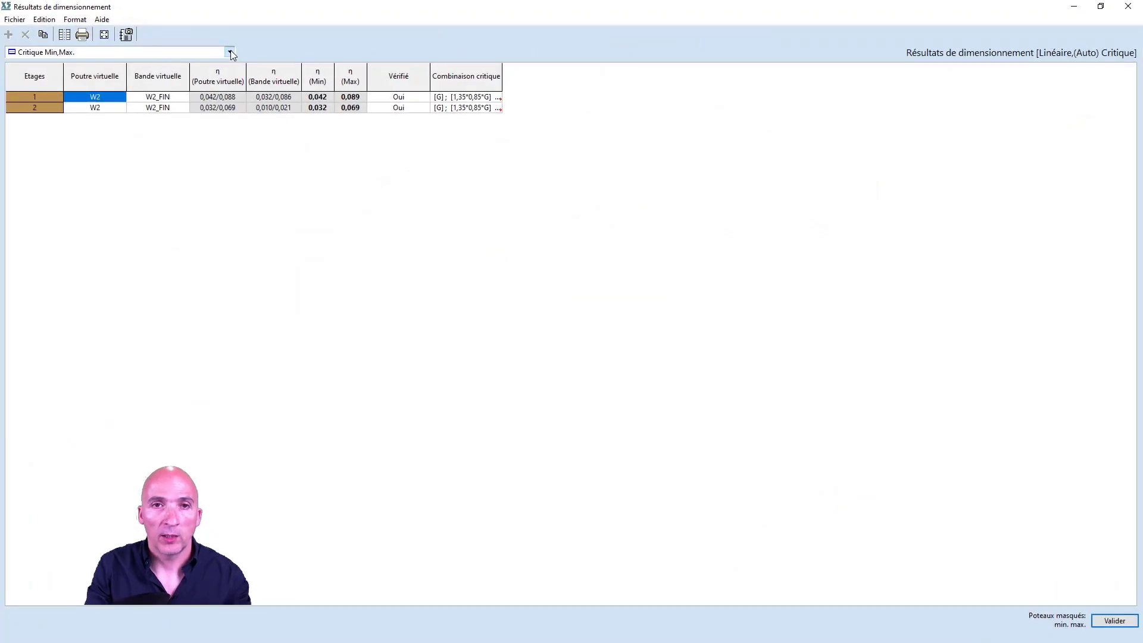
pyautogui.click(231, 52)
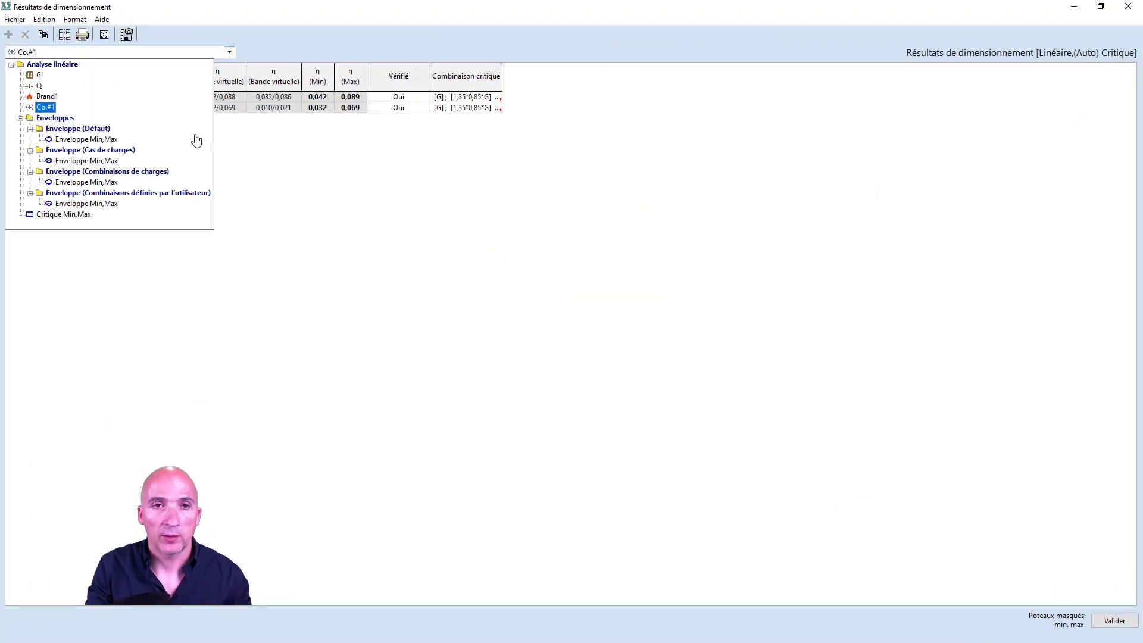
pyautogui.click(418, 133)
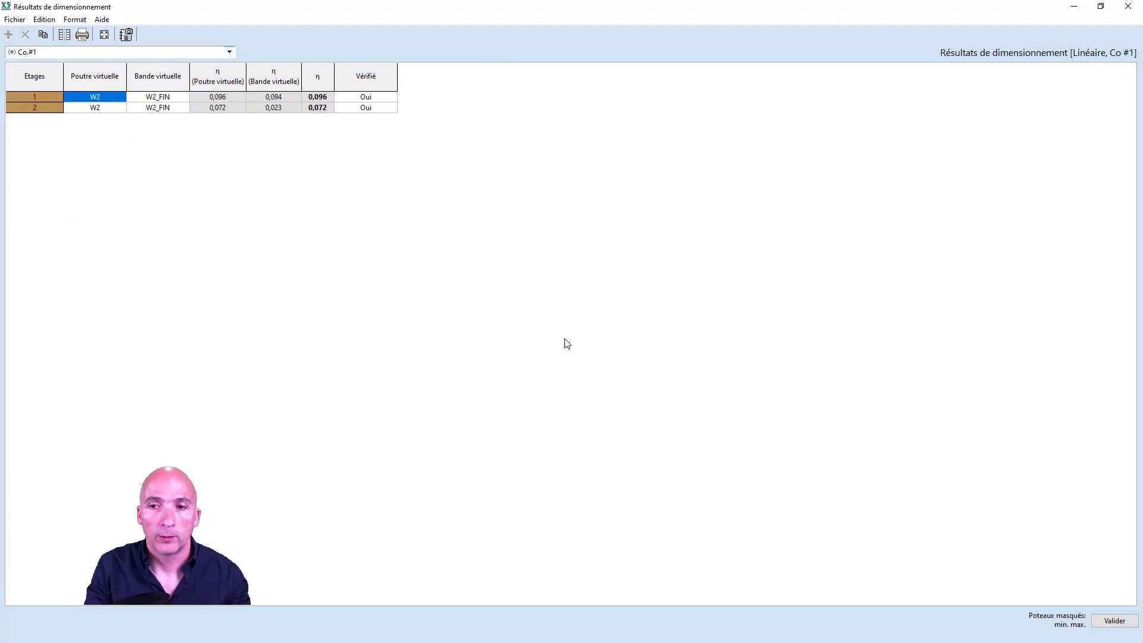
pyautogui.click(1108, 624)
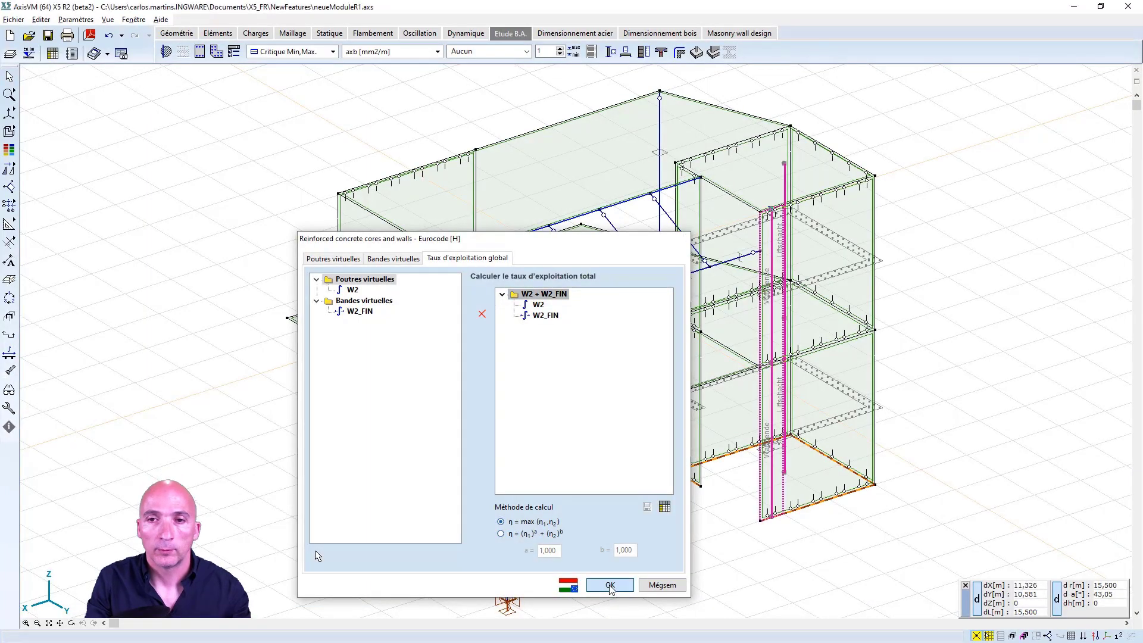
pyautogui.click(610, 585)
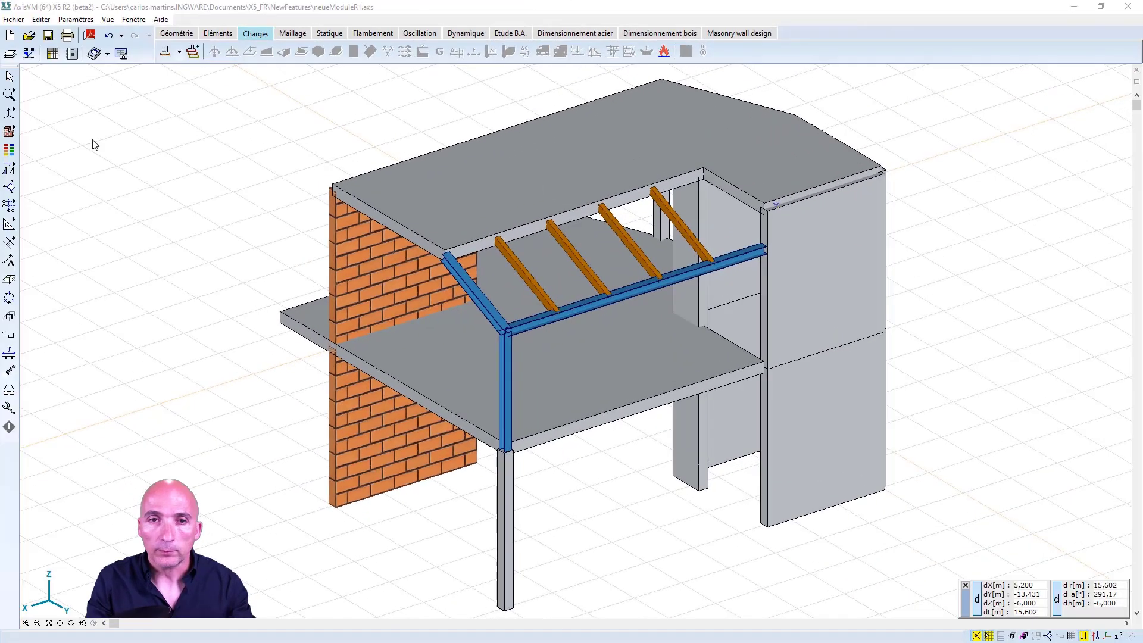
# - Switch the model to wireframe display and try adding a fire load case to load group BRAND1
pyautogui.click(9, 131)
pyautogui.click(31, 131)
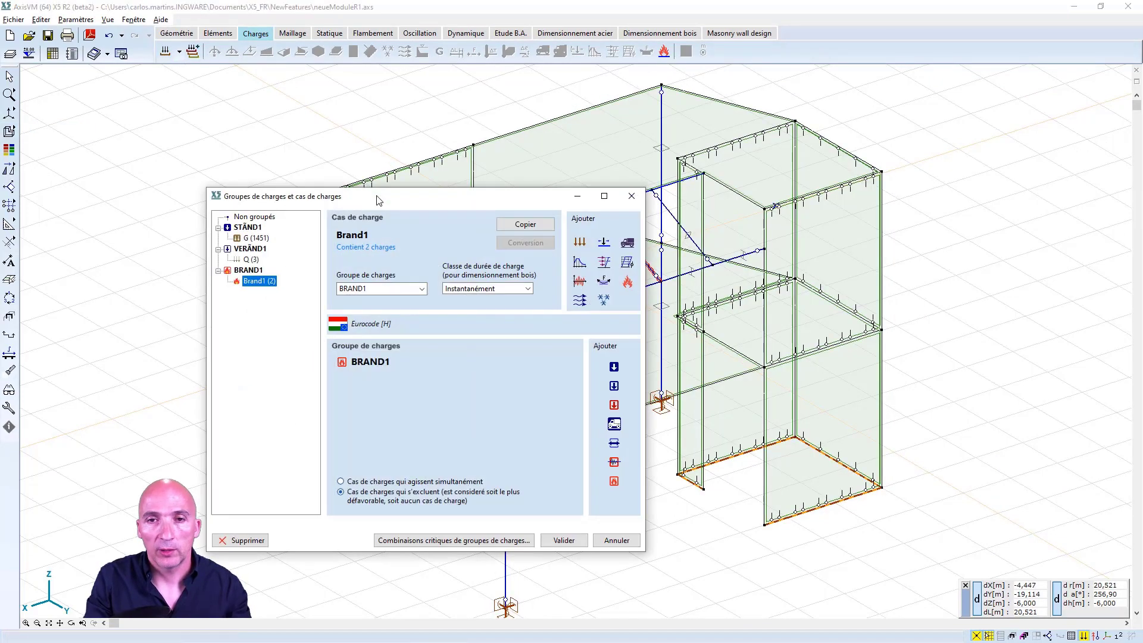
pyautogui.click(628, 284)
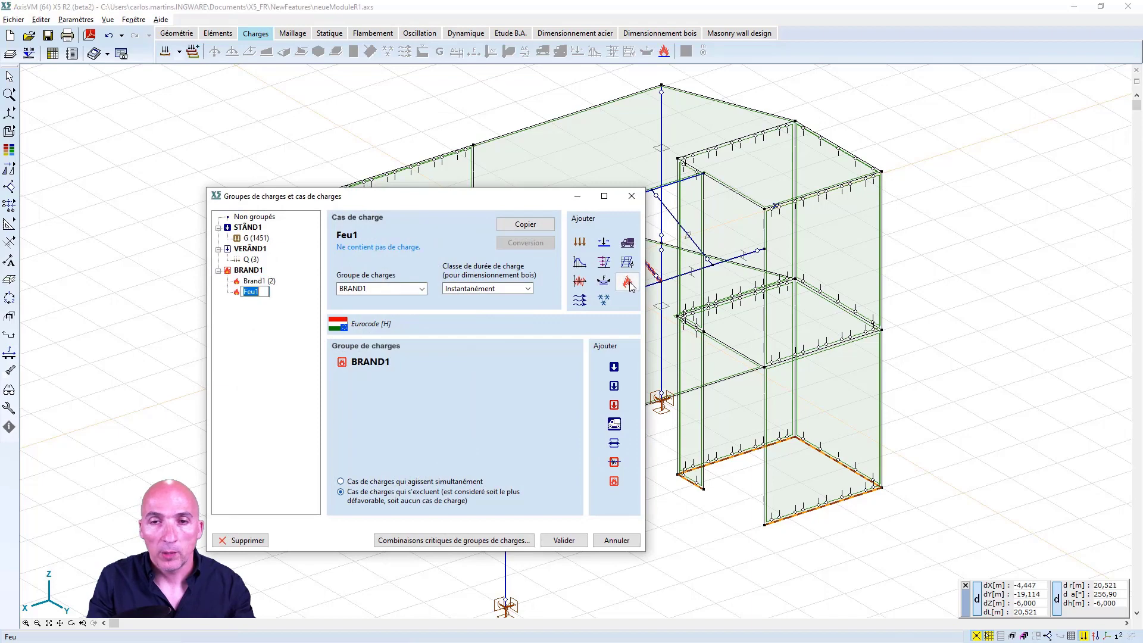
pyautogui.click(613, 540)
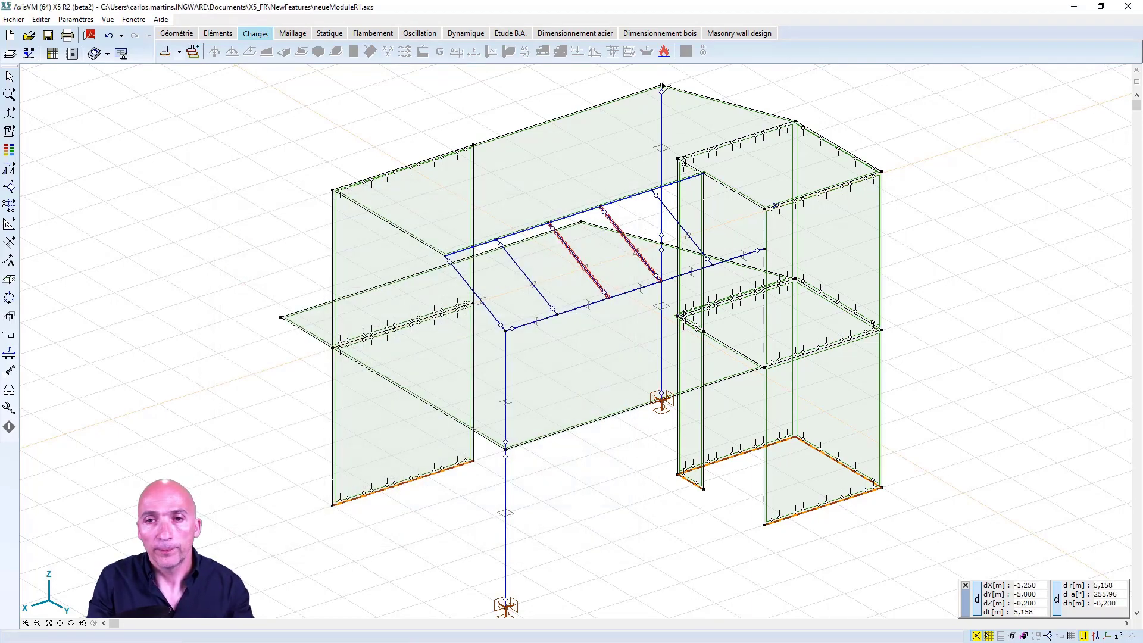
# - Open the fire load parameters for the two selected timber beams and compare the parametric fire curve with the ISO fire curve
pyautogui.click(664, 52)
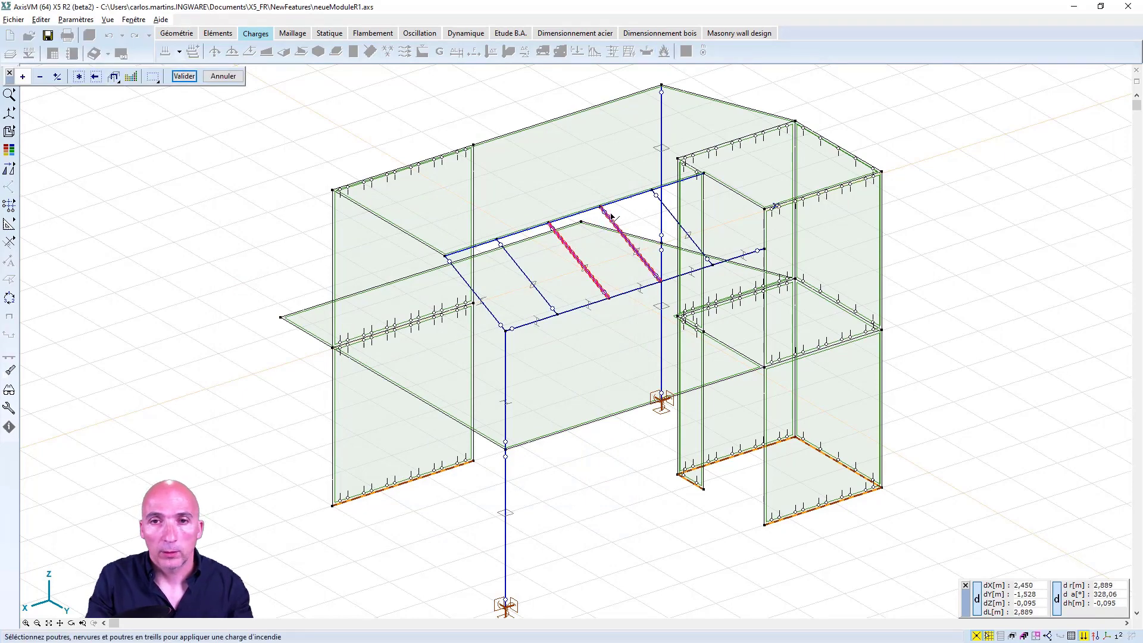
pyautogui.click(184, 76)
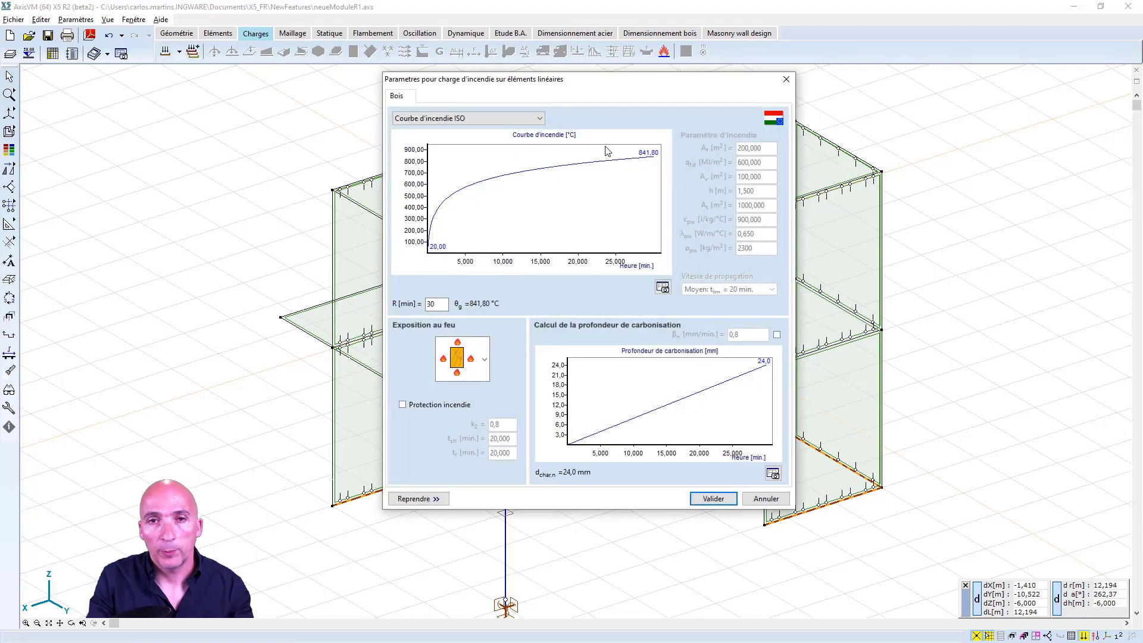
pyautogui.click(540, 117)
pyautogui.click(493, 140)
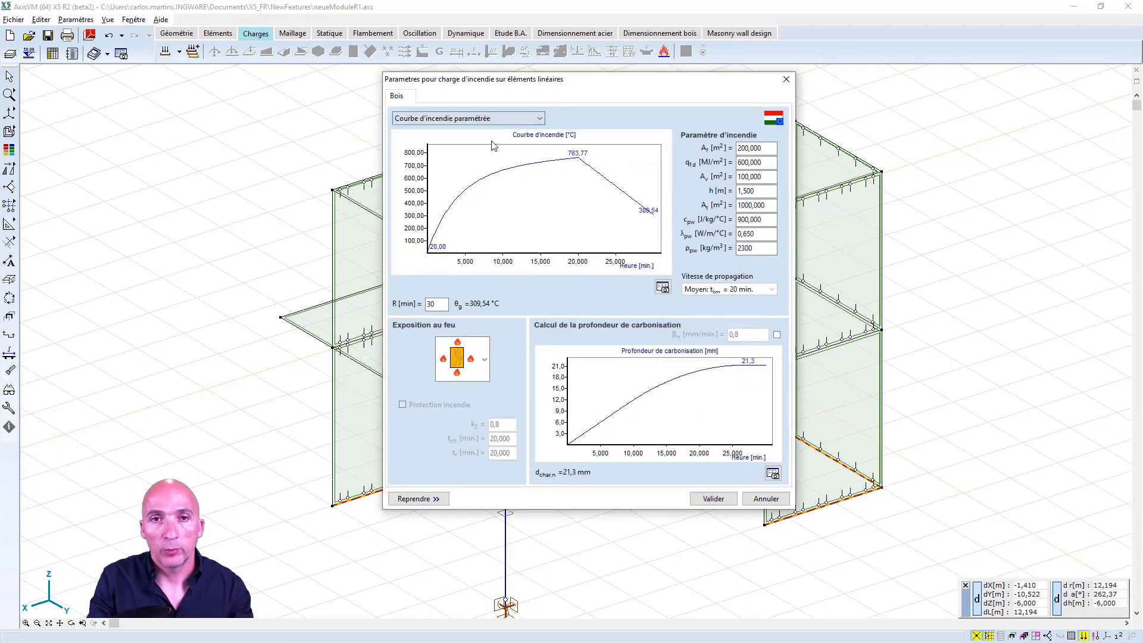
pyautogui.click(542, 119)
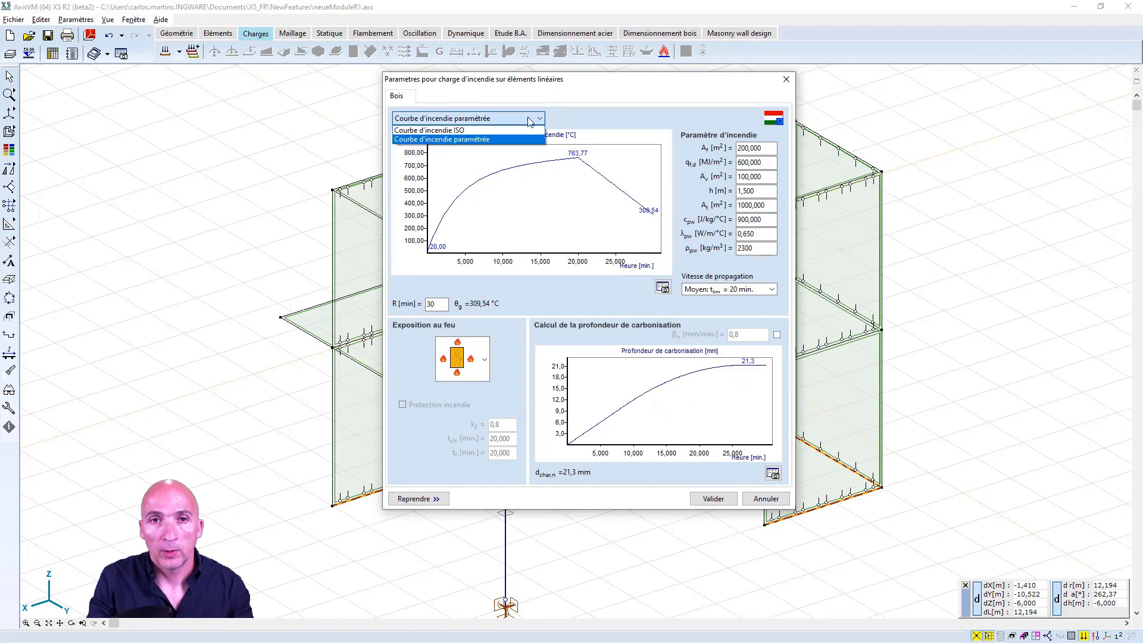
pyautogui.click(458, 130)
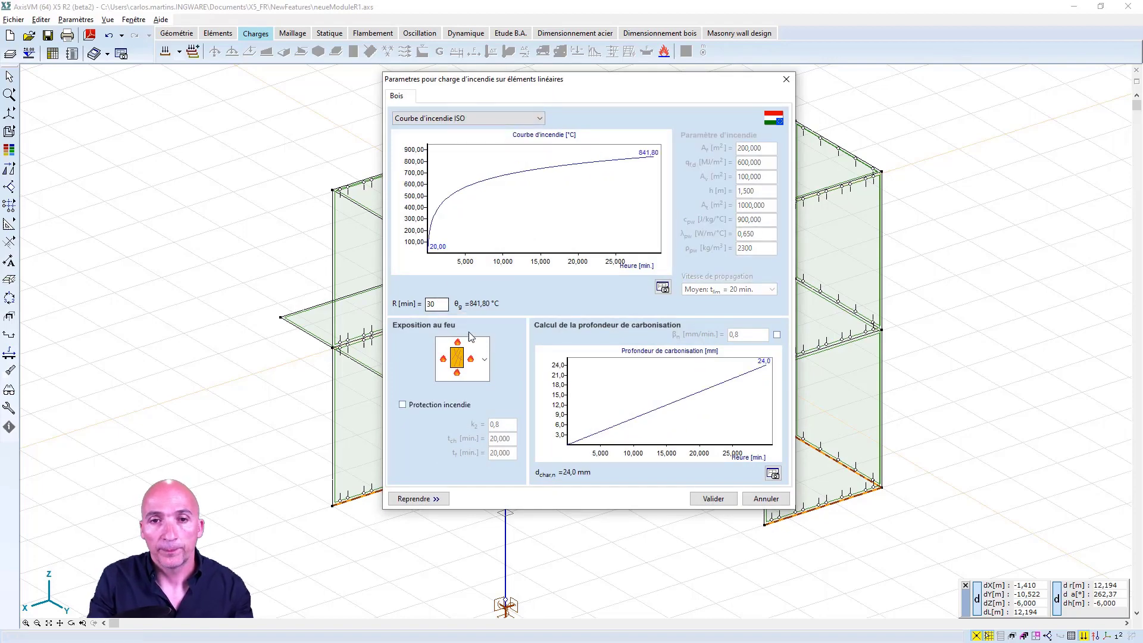
# - Try the fire exposure options, the fire protection setting and the custom charring rate in the fire load parameters
pyautogui.click(488, 360)
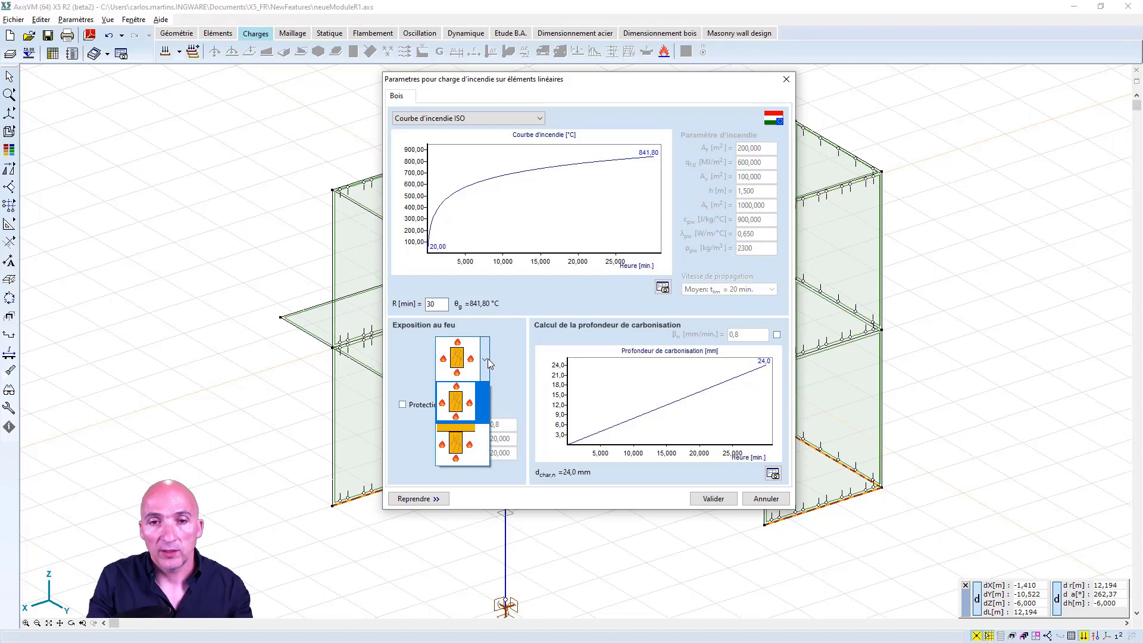
pyautogui.click(487, 358)
pyautogui.click(403, 405)
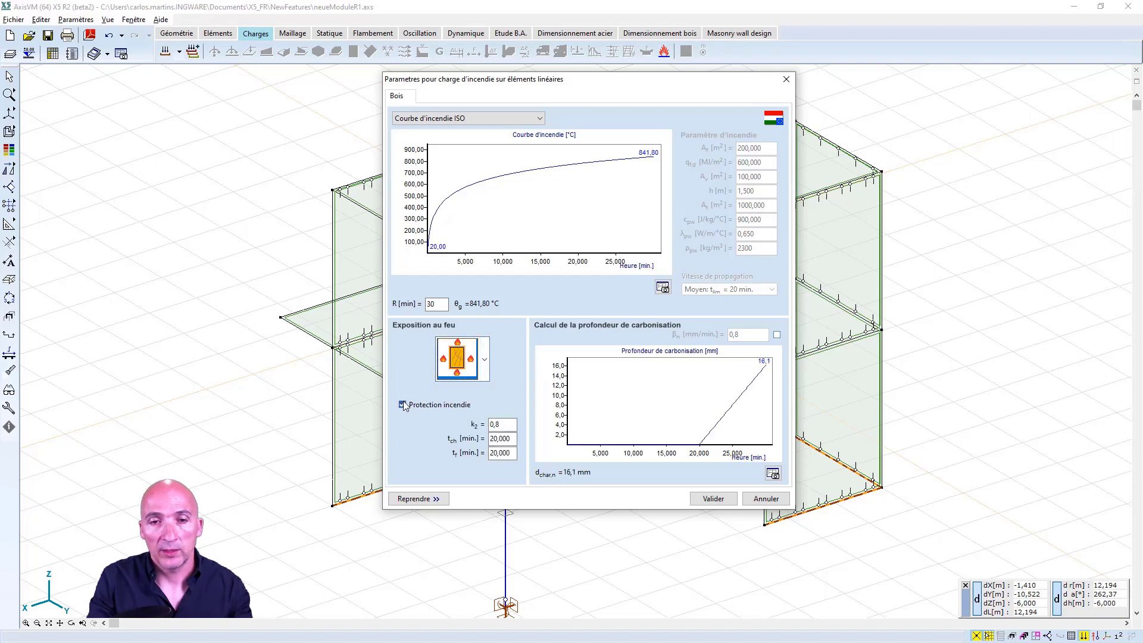
pyautogui.click(403, 405)
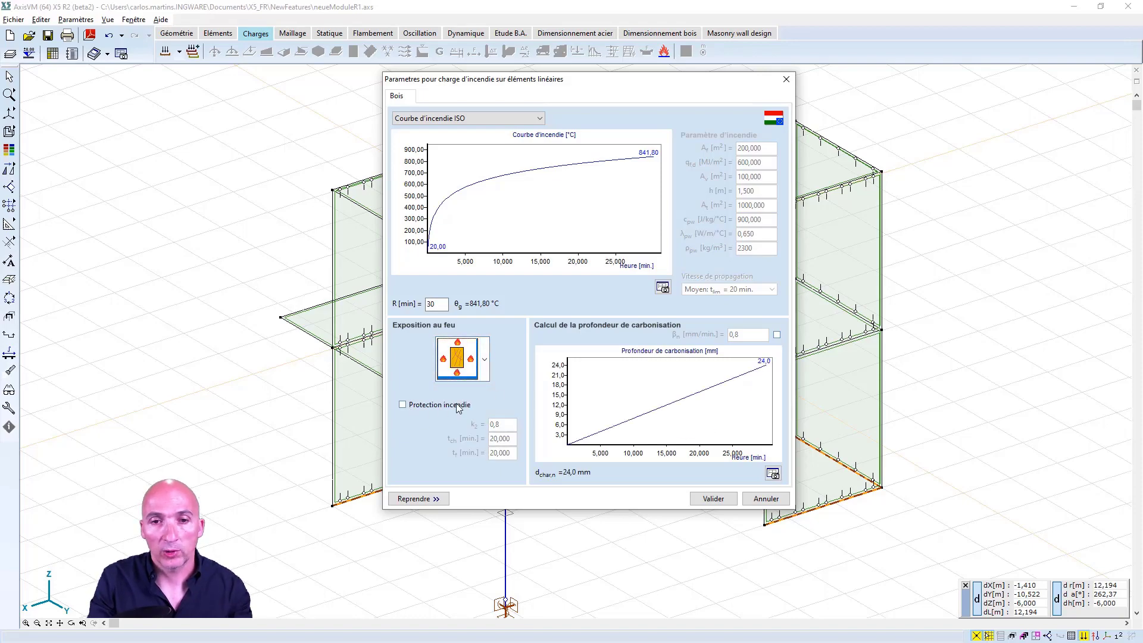
pyautogui.click(777, 335)
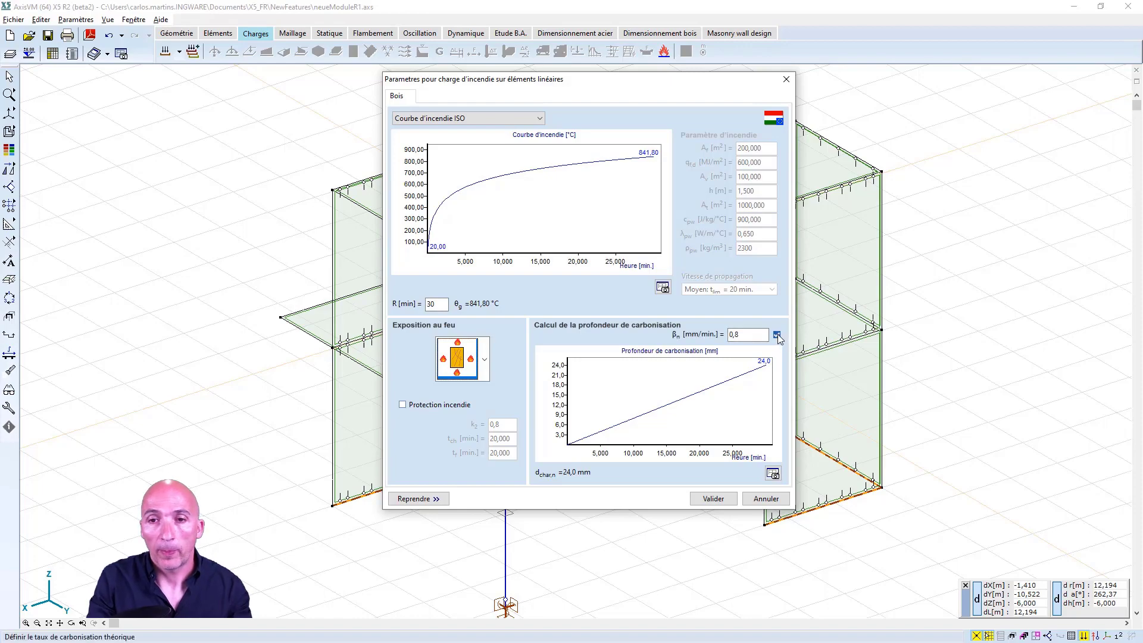
pyautogui.click(778, 335)
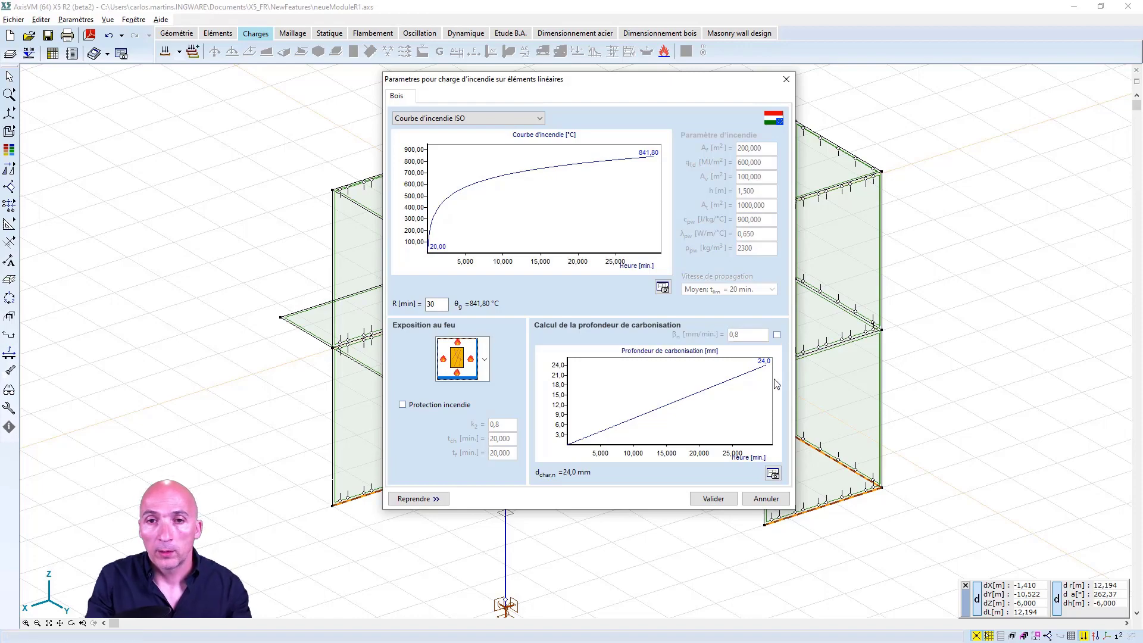
# - Open the option for saving the charring depth diagram to the image library, then cancel it and the fire load parameters
pyautogui.click(773, 474)
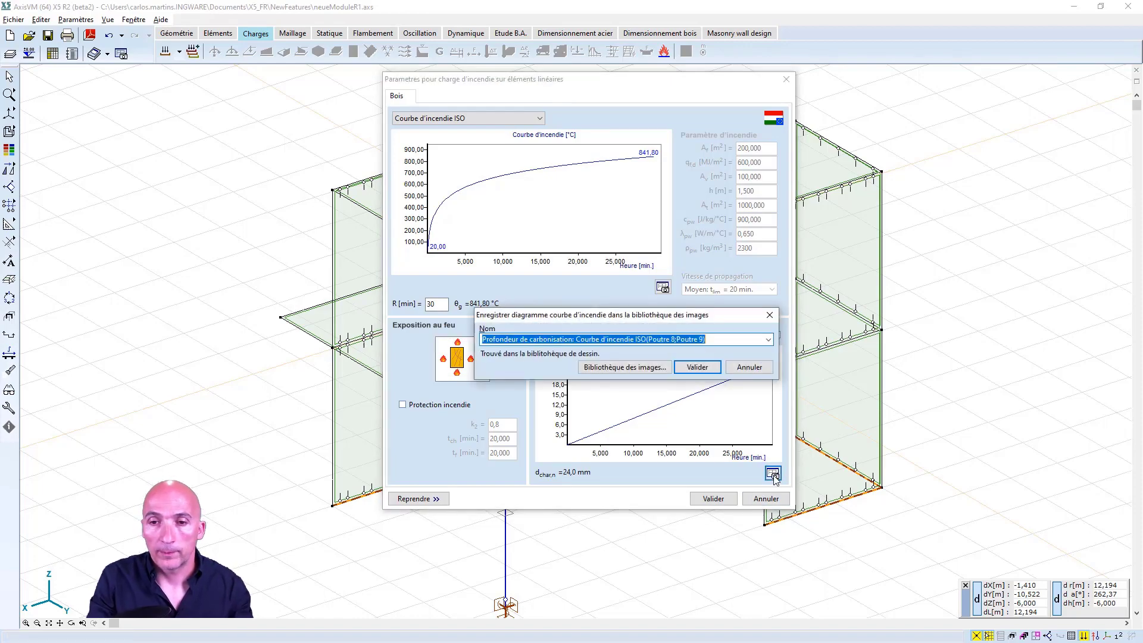
pyautogui.click(748, 367)
pyautogui.click(766, 498)
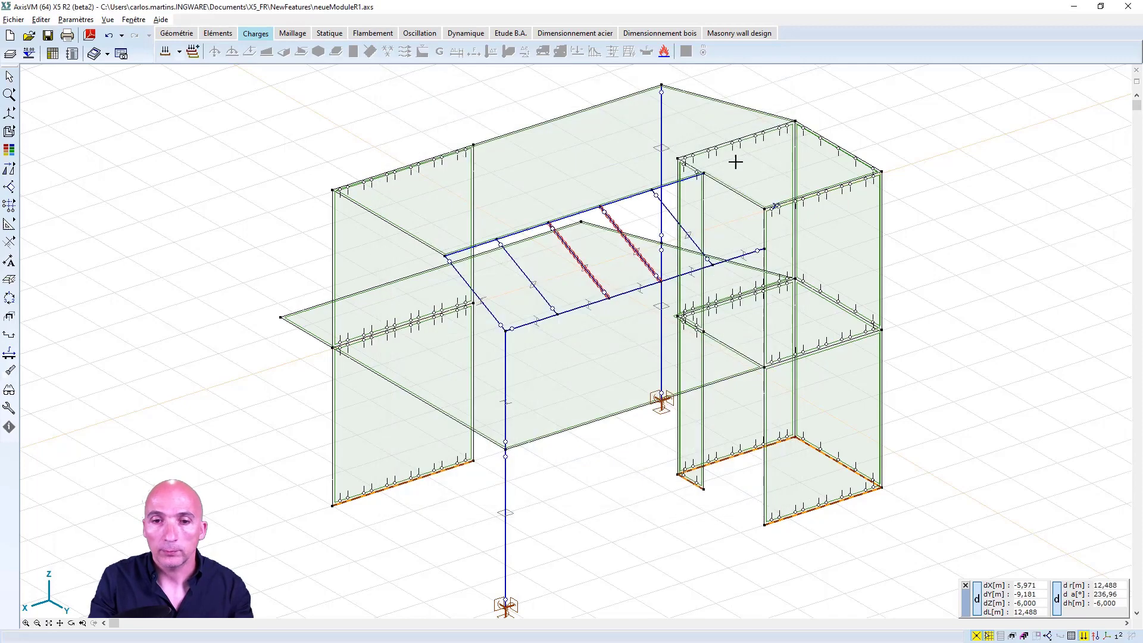
# - Assign Eurocode timber design parameters with fire design enabled to the four inclined beams numbered 1 to 4
pyautogui.click(641, 34)
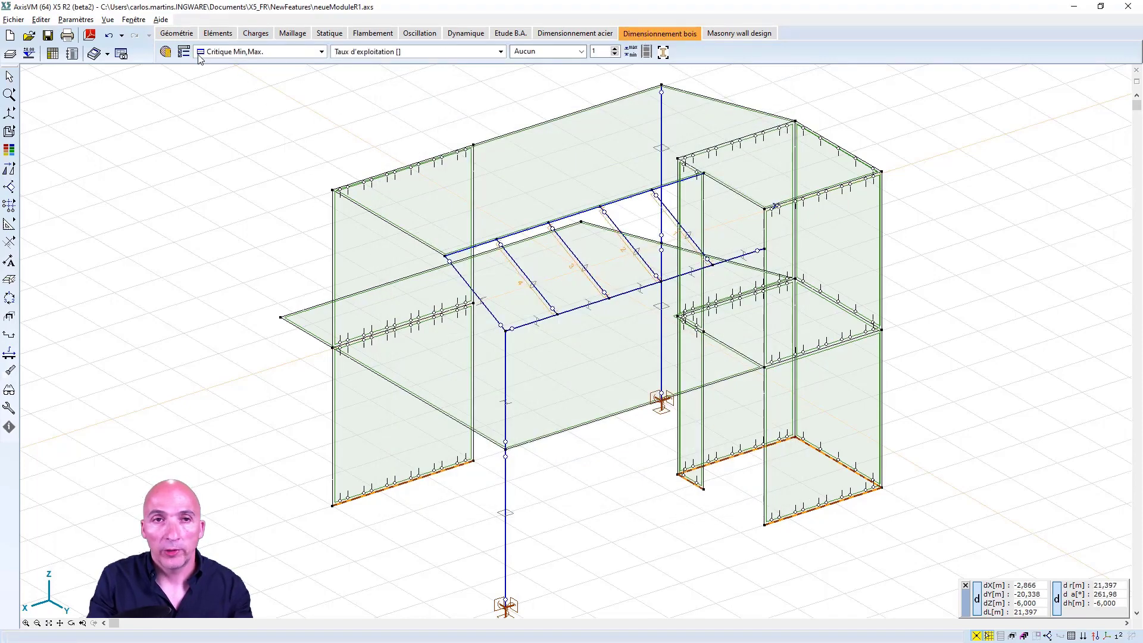
pyautogui.click(166, 52)
pyautogui.click(536, 284)
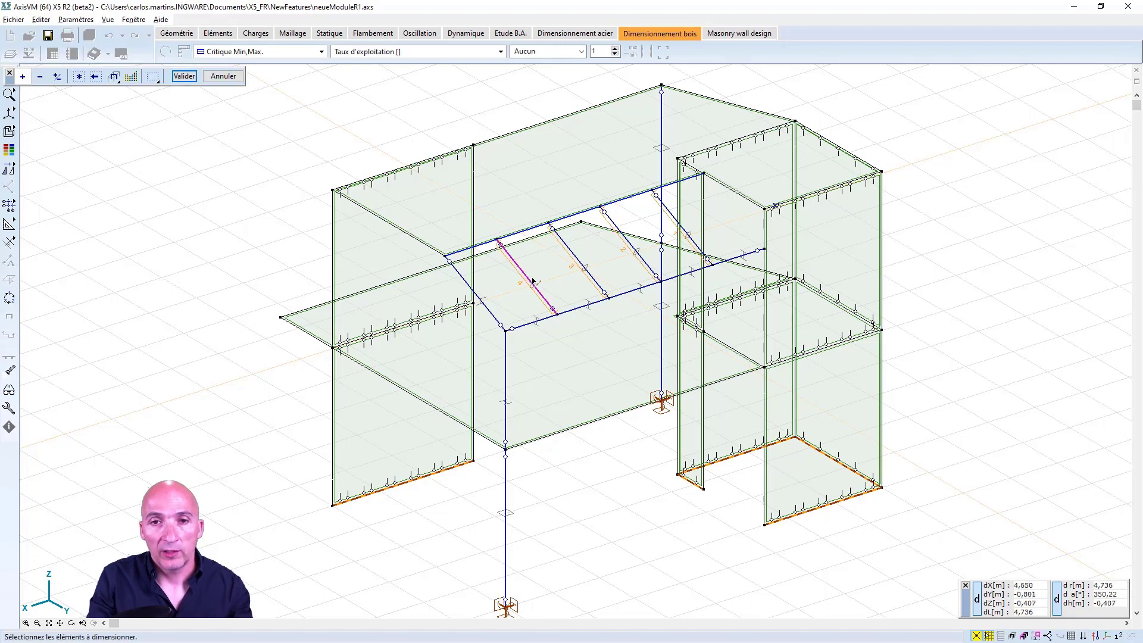
pyautogui.click(571, 251)
pyautogui.click(613, 223)
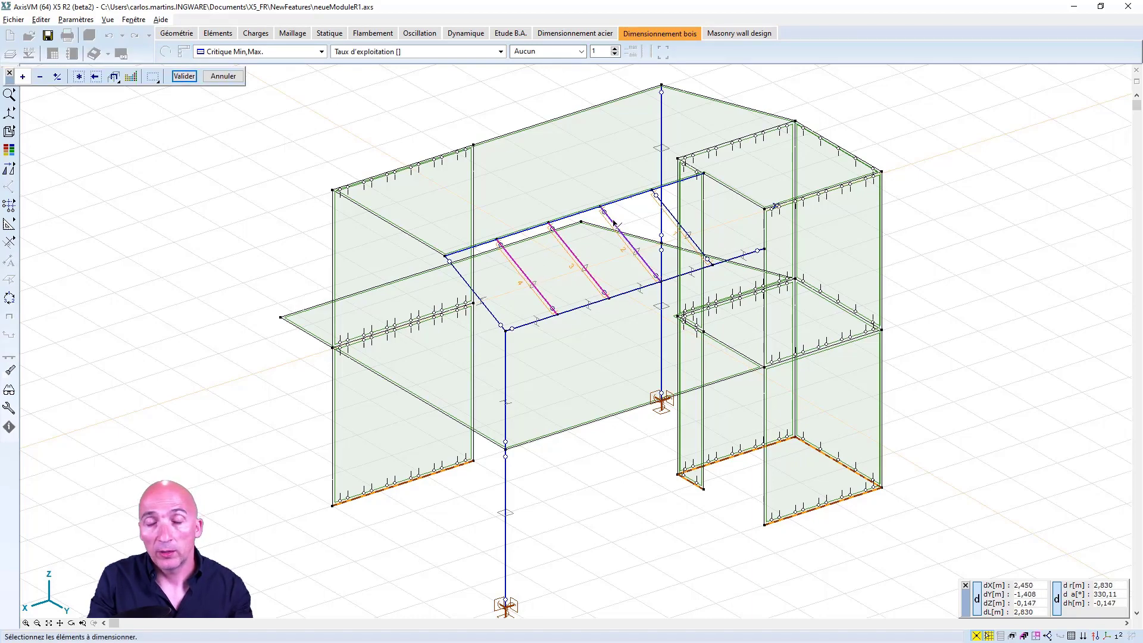
pyautogui.click(670, 213)
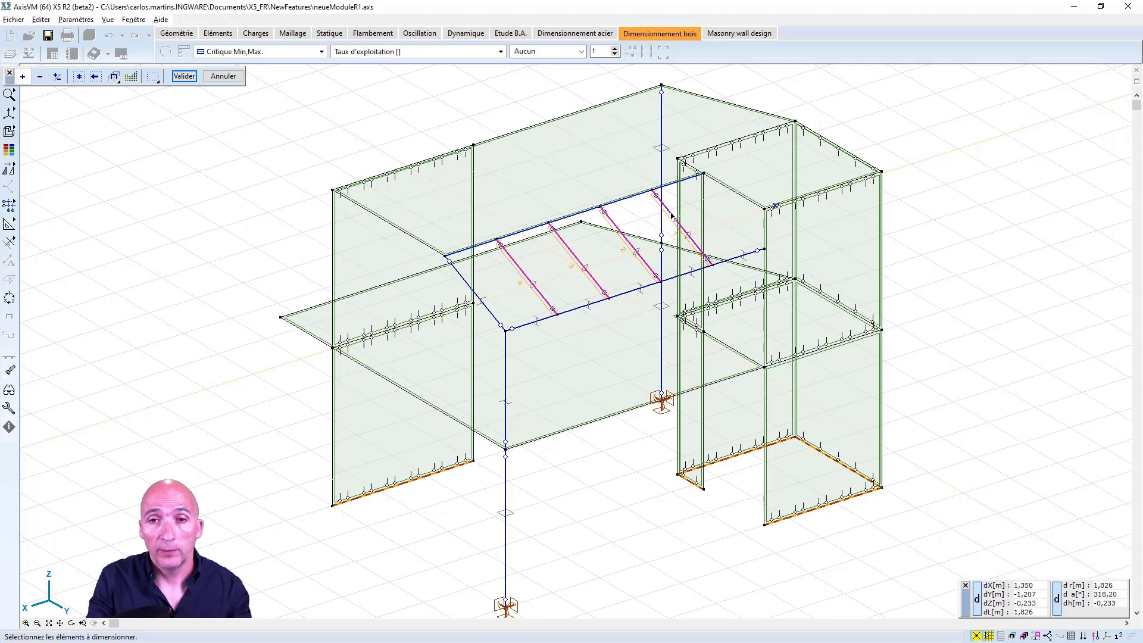
pyautogui.click(188, 77)
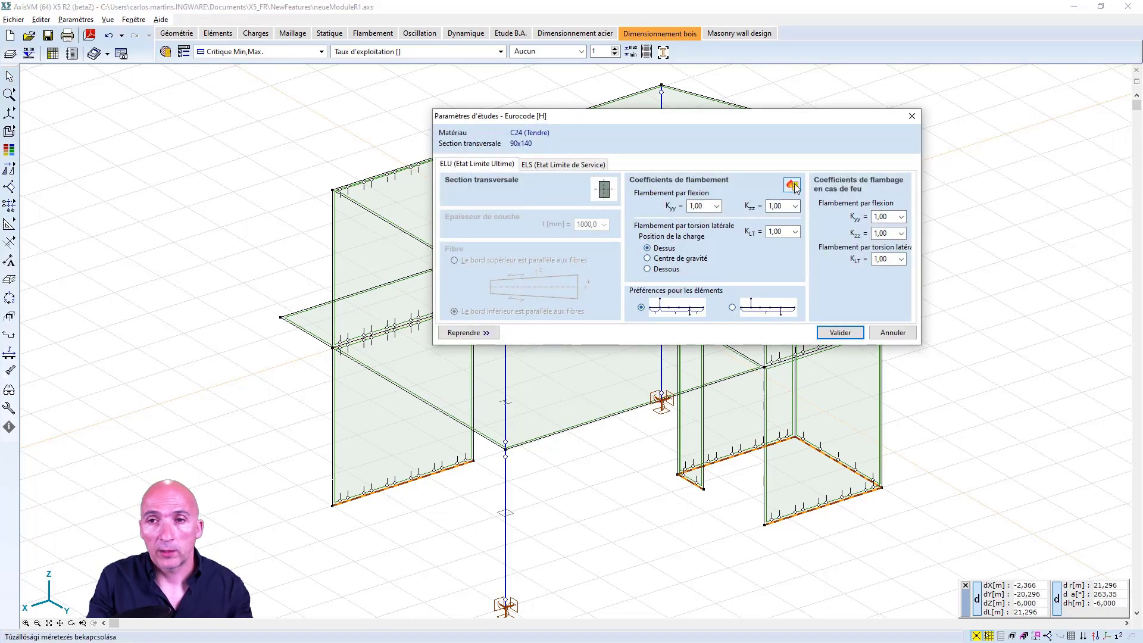
pyautogui.click(795, 184)
pyautogui.click(795, 184)
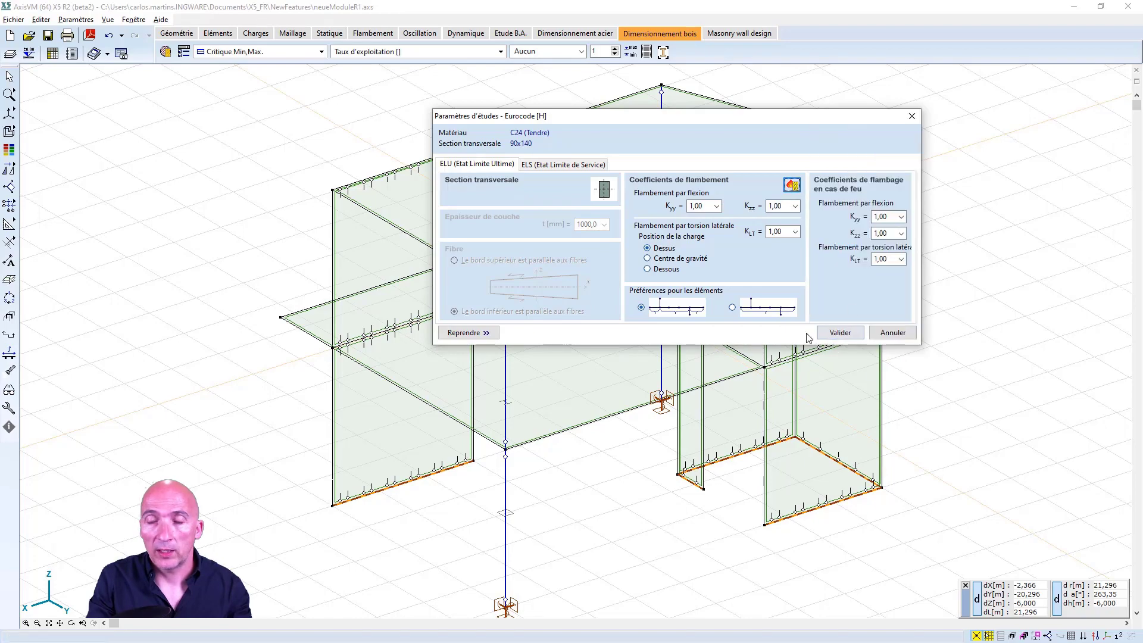
pyautogui.click(840, 333)
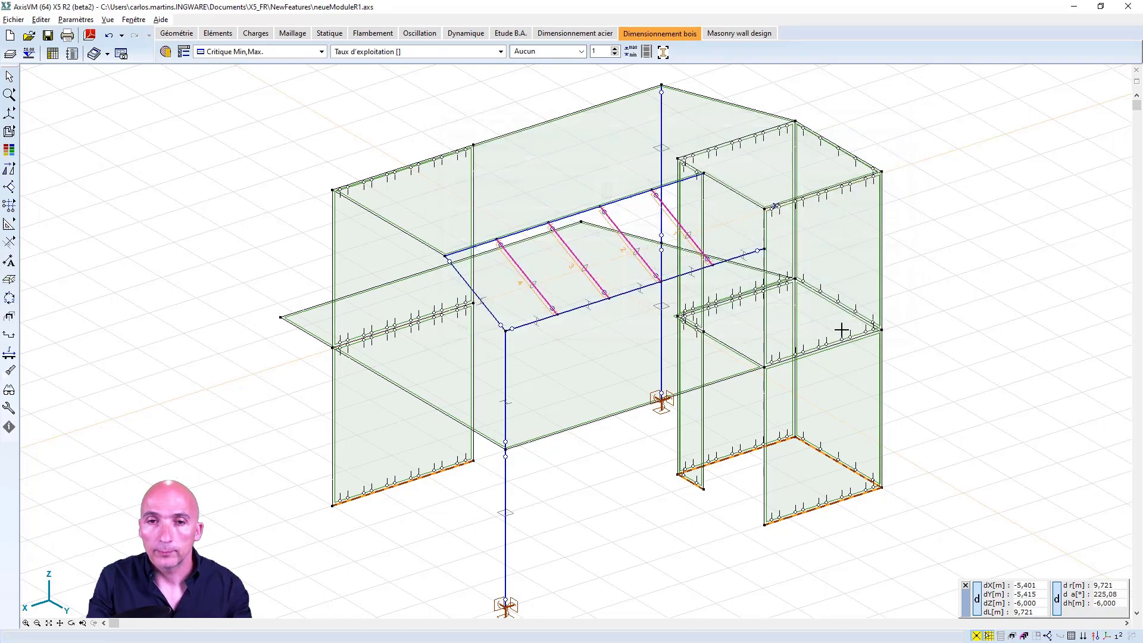
# - Display the timber utilisation as a filled diagram (Diagramme plein) and open the detailed results of timber design element 2
pyautogui.click(584, 51)
pyautogui.click(564, 75)
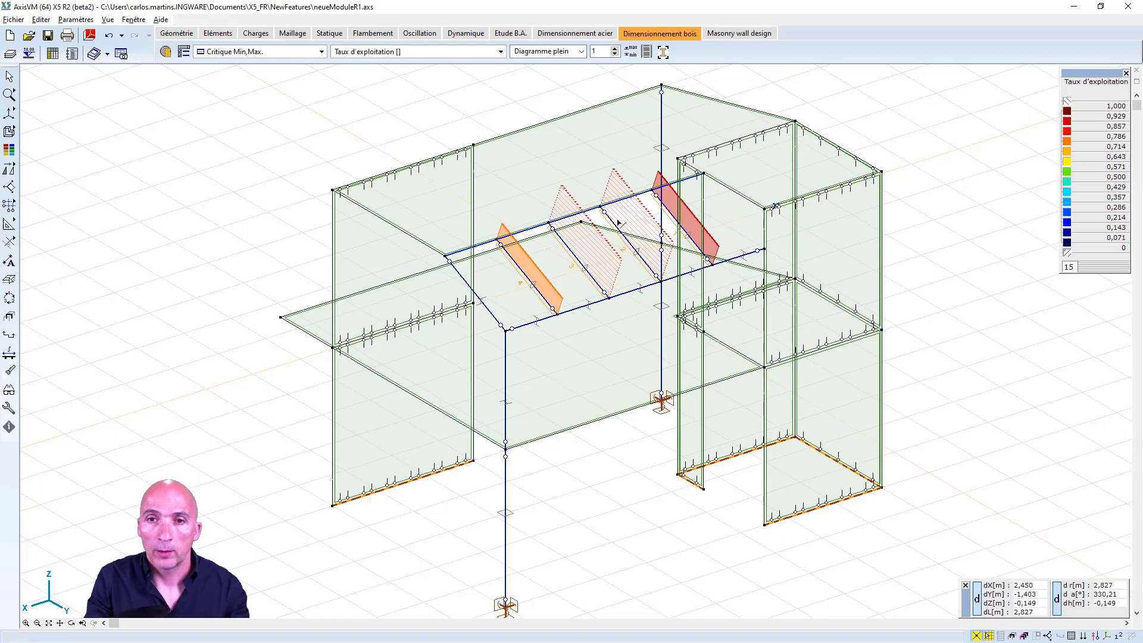
pyautogui.scroll(1, 611, 219)
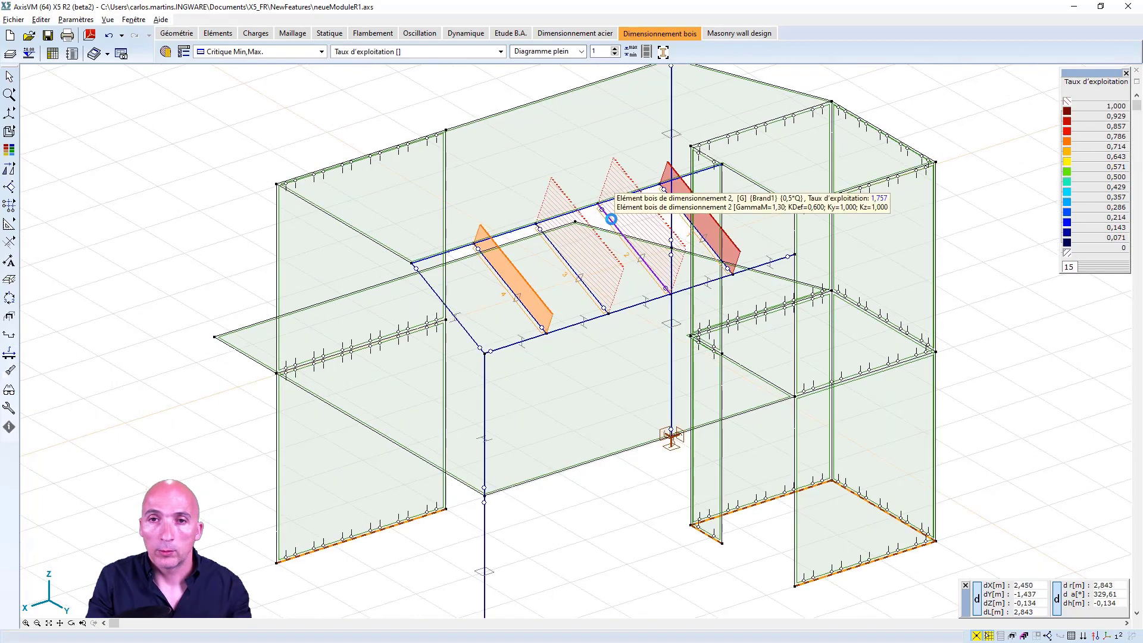
pyautogui.click(615, 222)
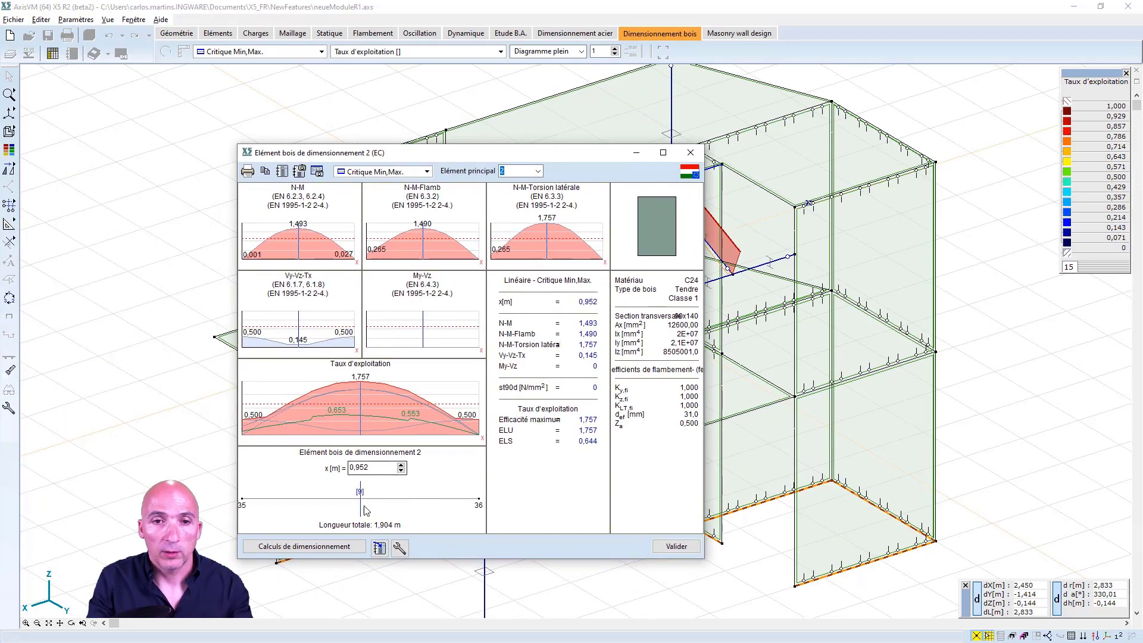
# - Review the design calculations of timber element 2, from axial force through the interaction and serviceability checks, and close the results
pyautogui.click(336, 547)
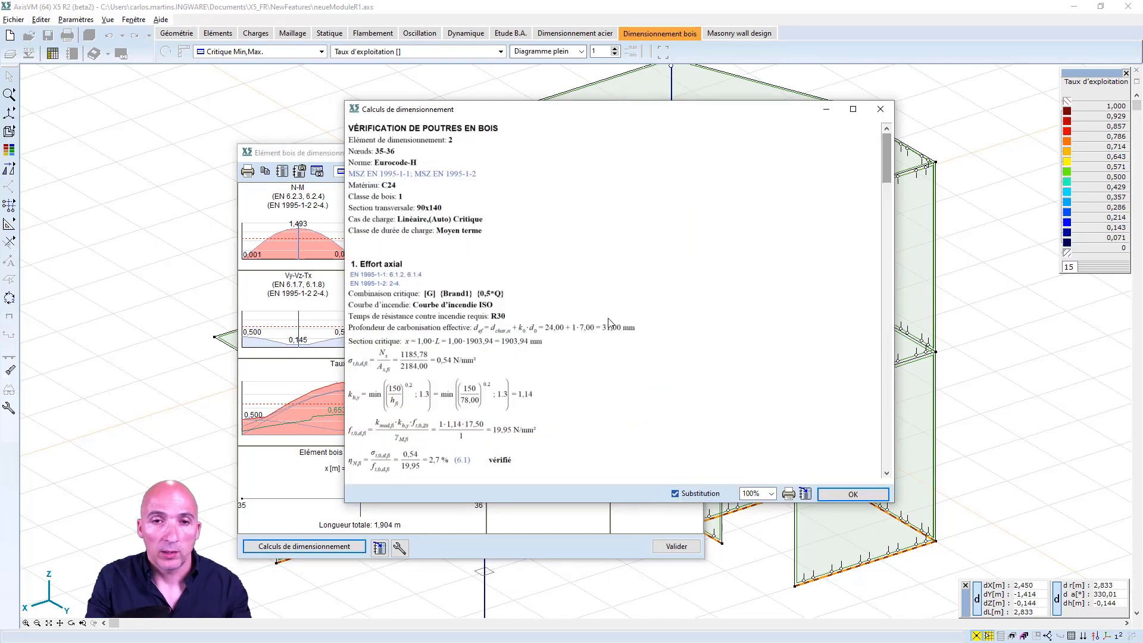
pyautogui.scroll(-3, 609, 323)
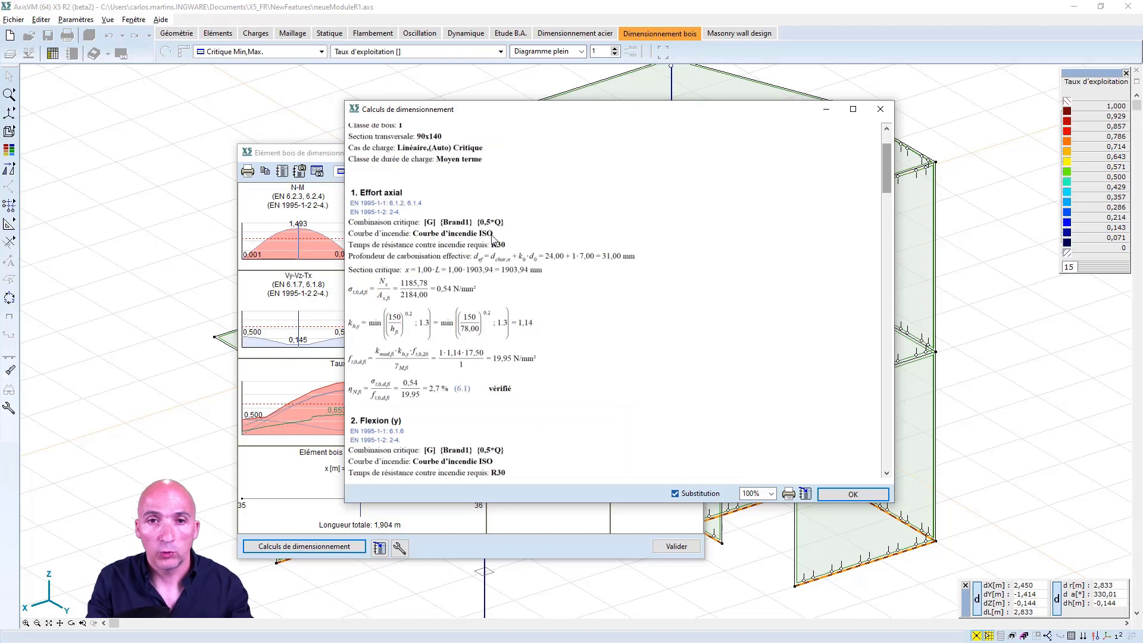
pyautogui.scroll(-6, 694, 314)
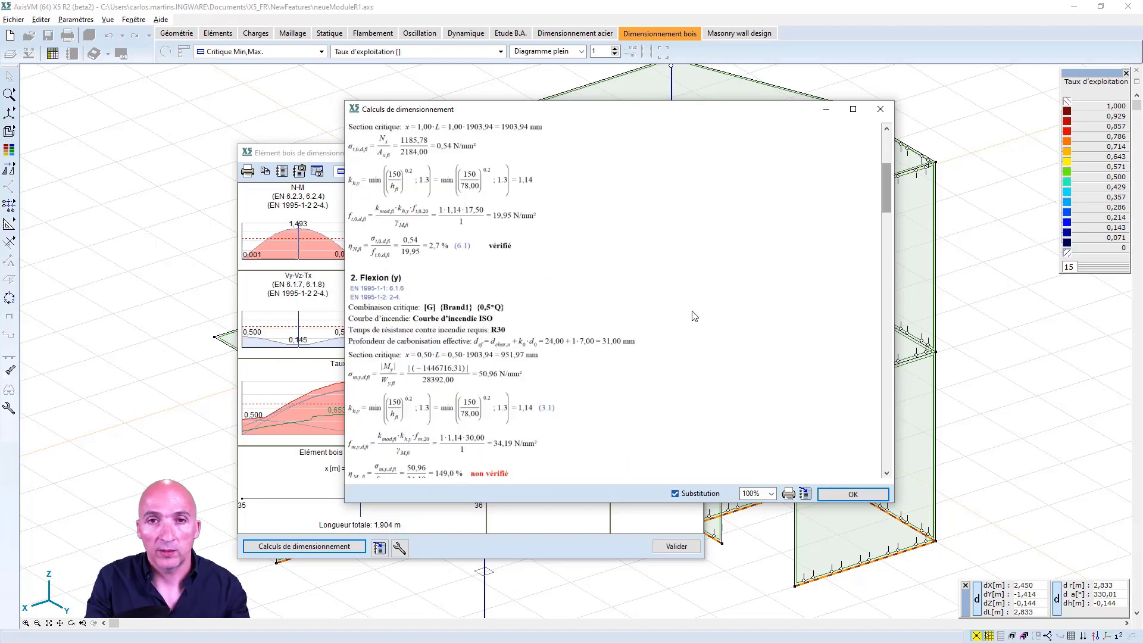
pyautogui.scroll(-3, 694, 316)
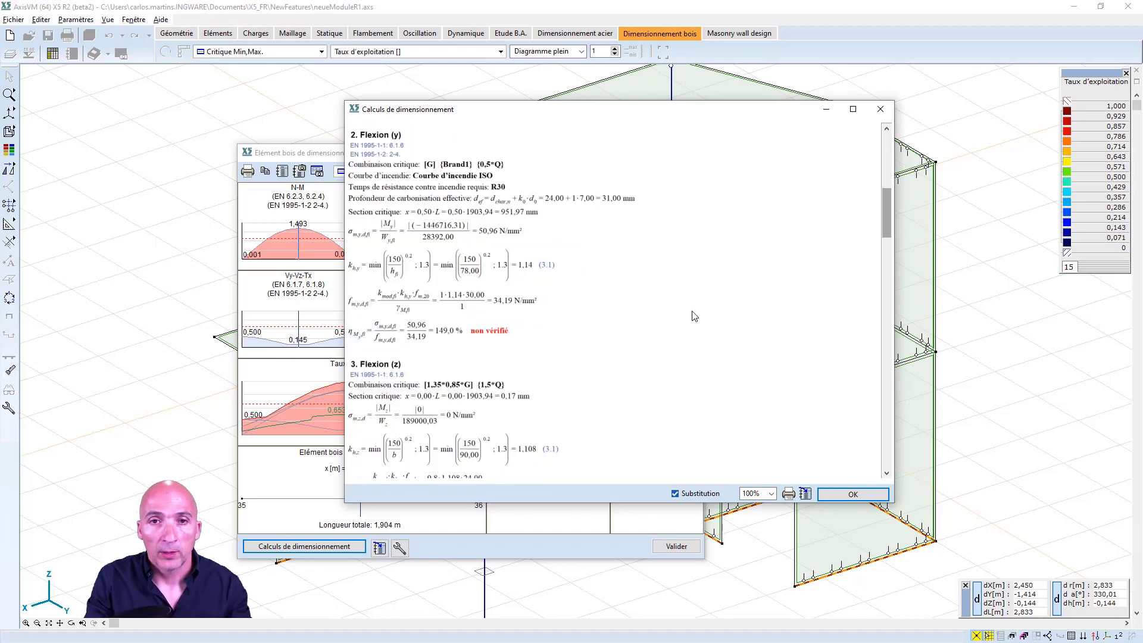
pyautogui.scroll(-13, 694, 316)
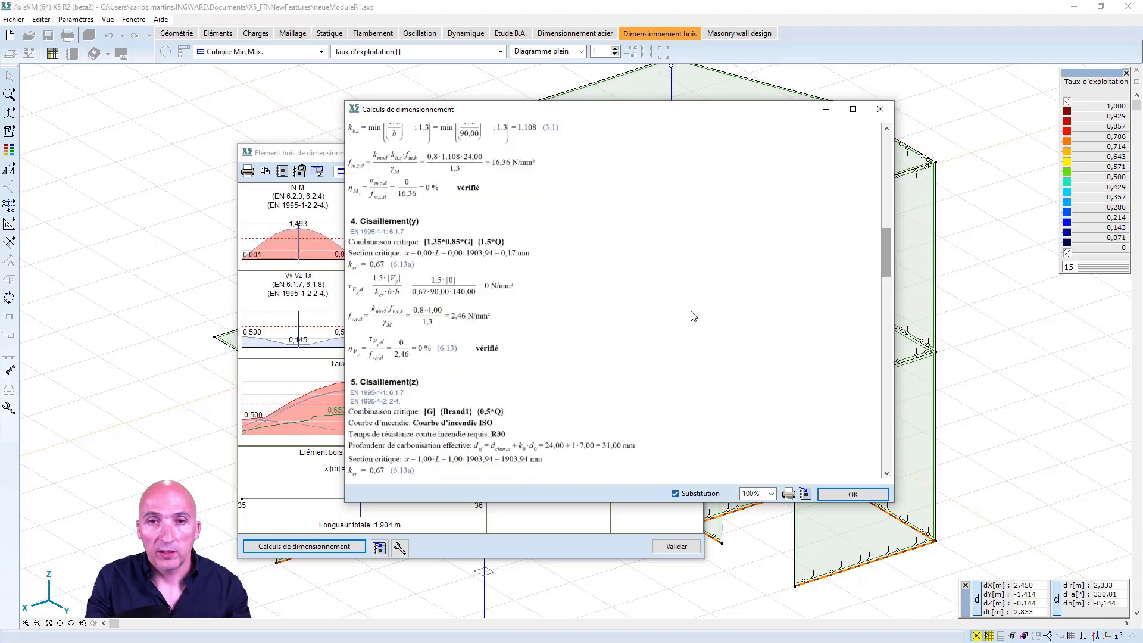
pyautogui.scroll(-6, 694, 316)
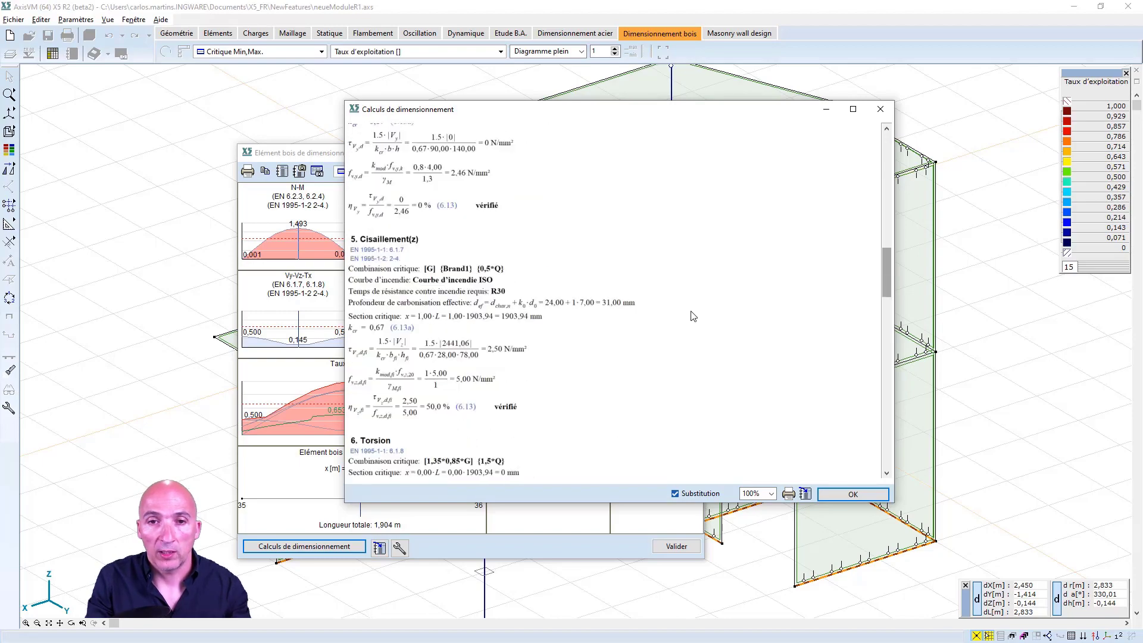
pyautogui.scroll(-1, 694, 316)
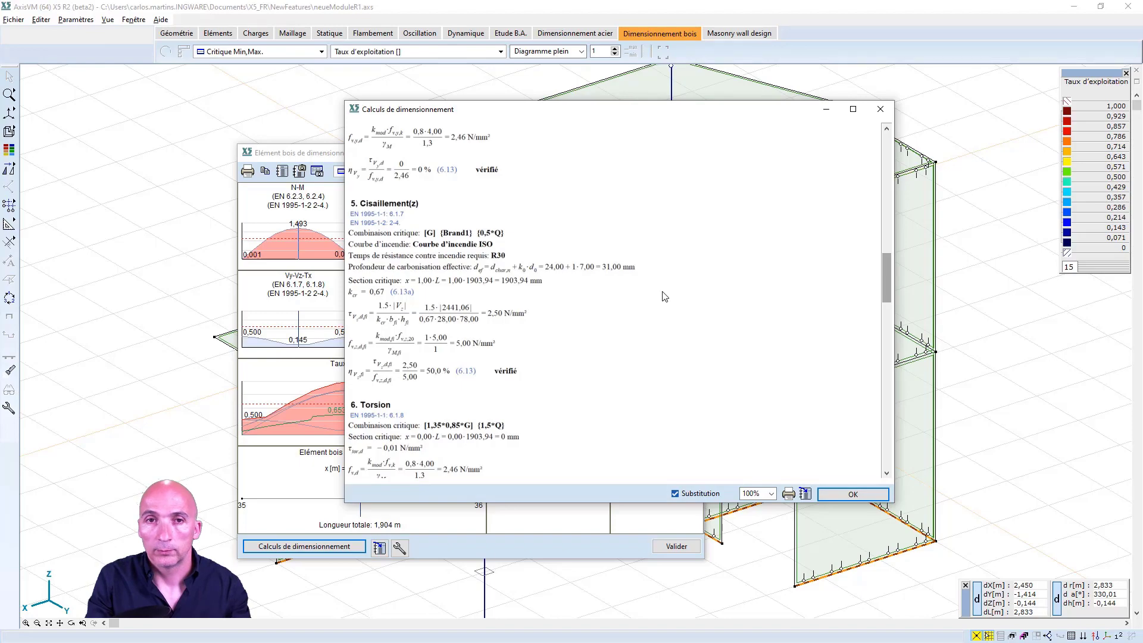
pyautogui.scroll(-3, 665, 296)
pyautogui.scroll(-5, 665, 297)
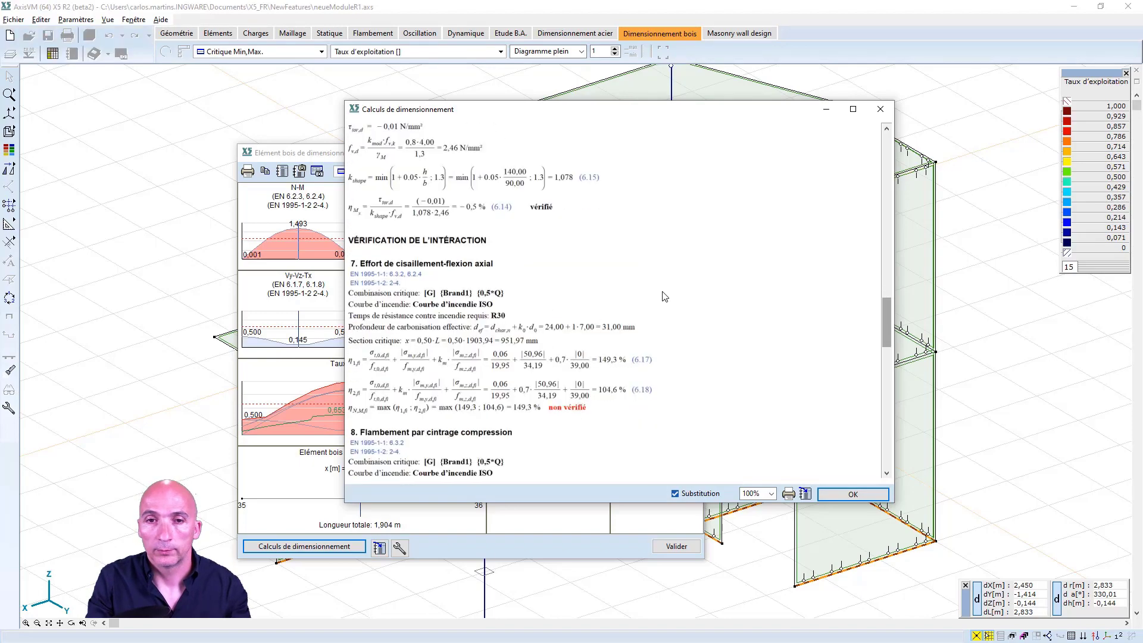
pyautogui.scroll(-2, 665, 297)
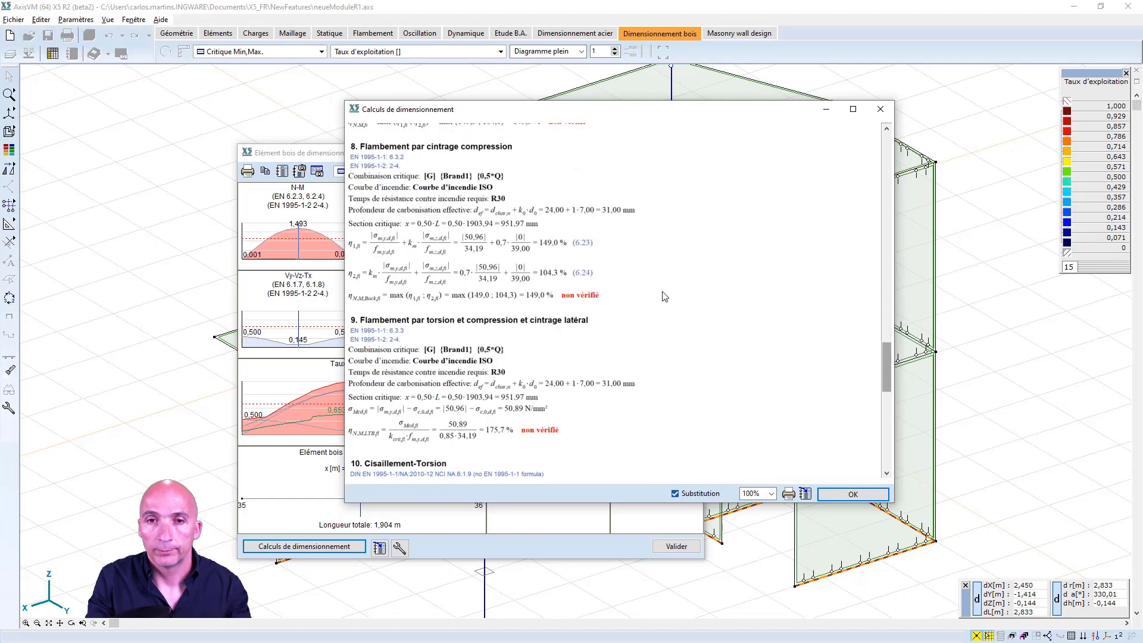
pyautogui.scroll(-3, 665, 296)
pyautogui.scroll(-5, 665, 297)
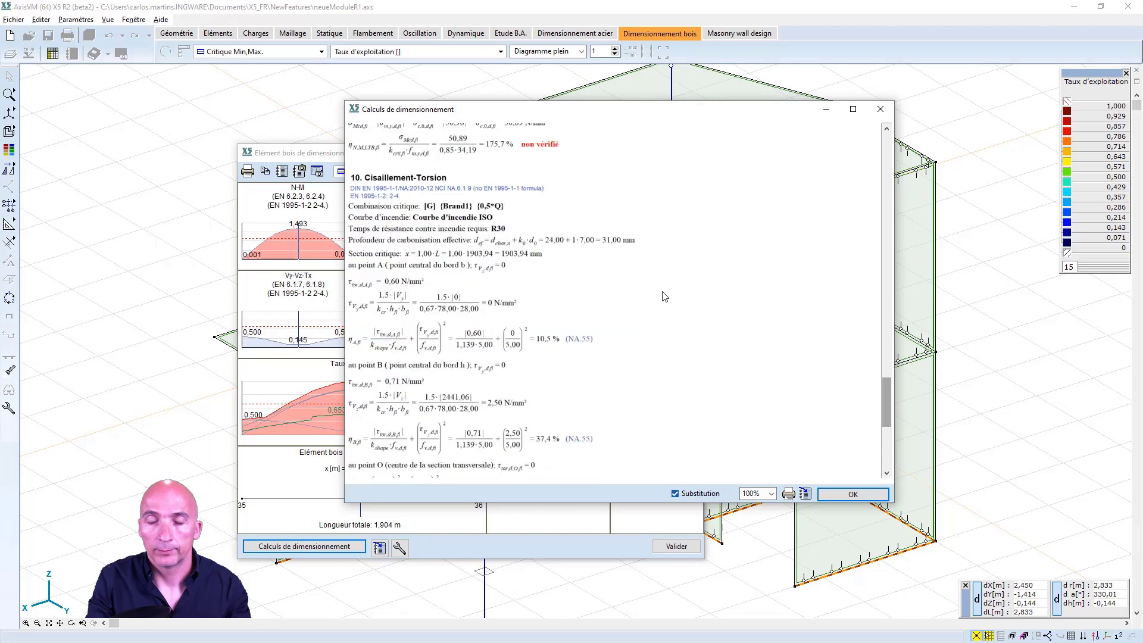
pyautogui.scroll(-2, 665, 296)
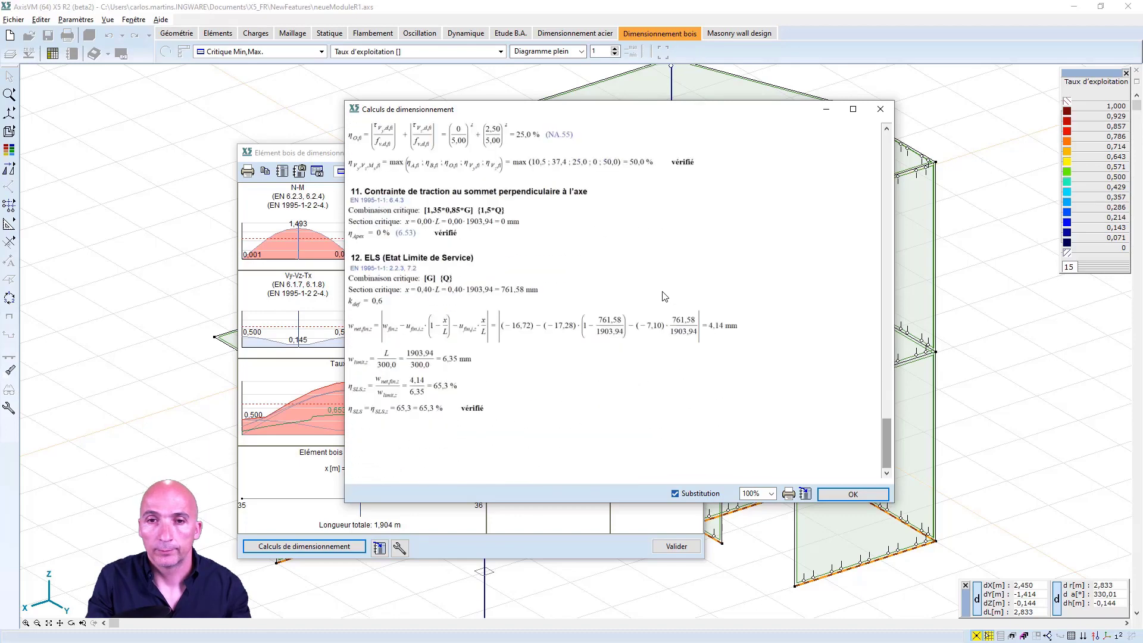
pyautogui.click(851, 494)
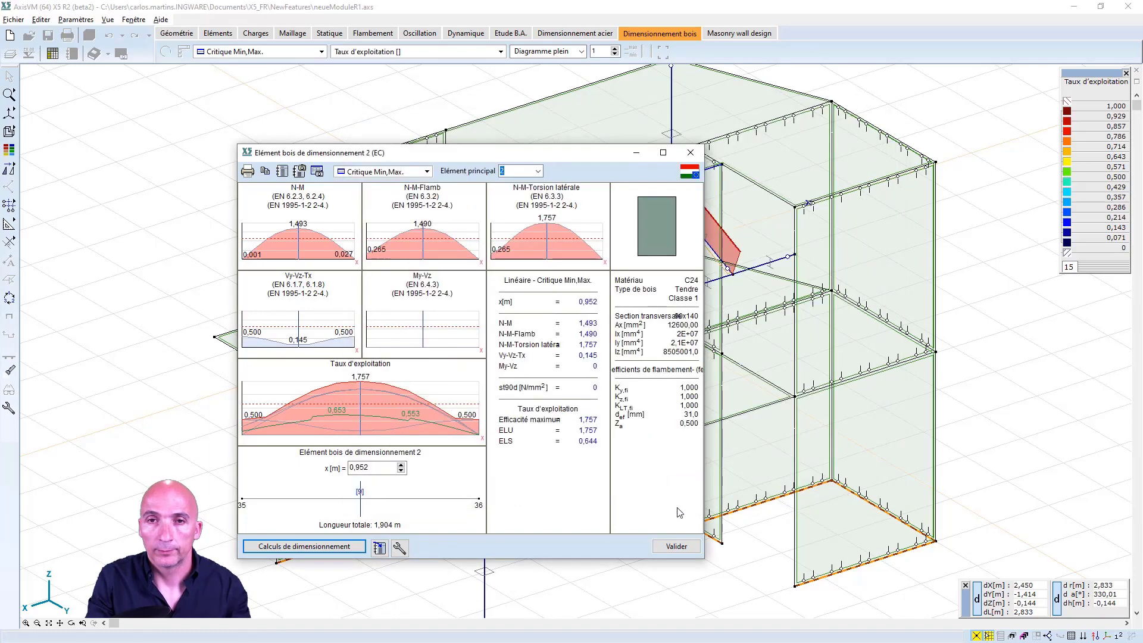
pyautogui.click(676, 546)
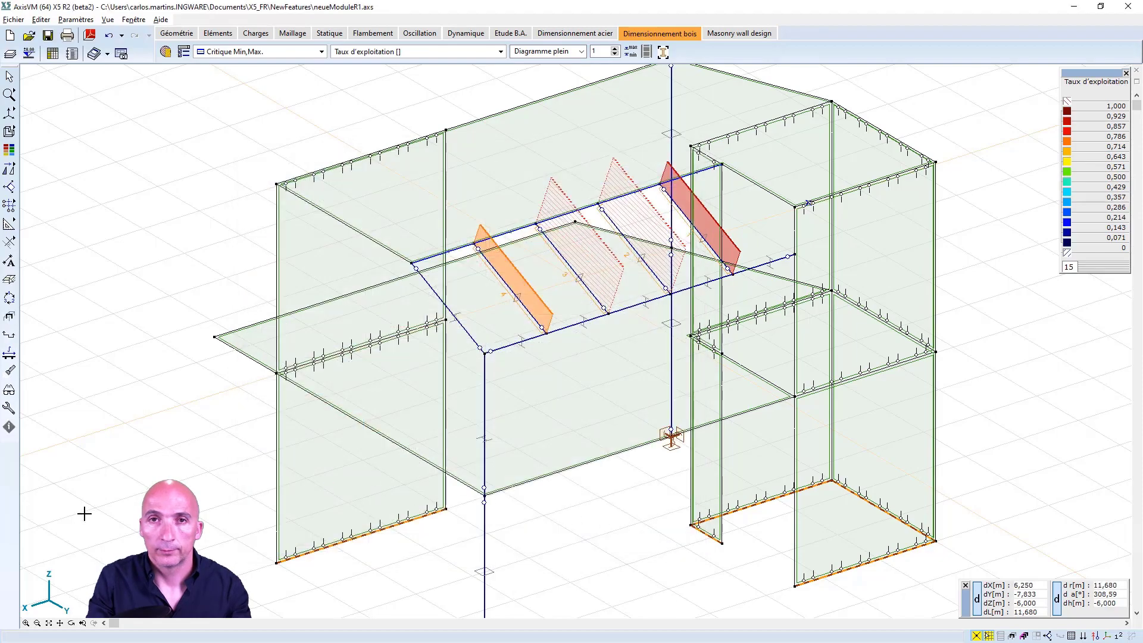